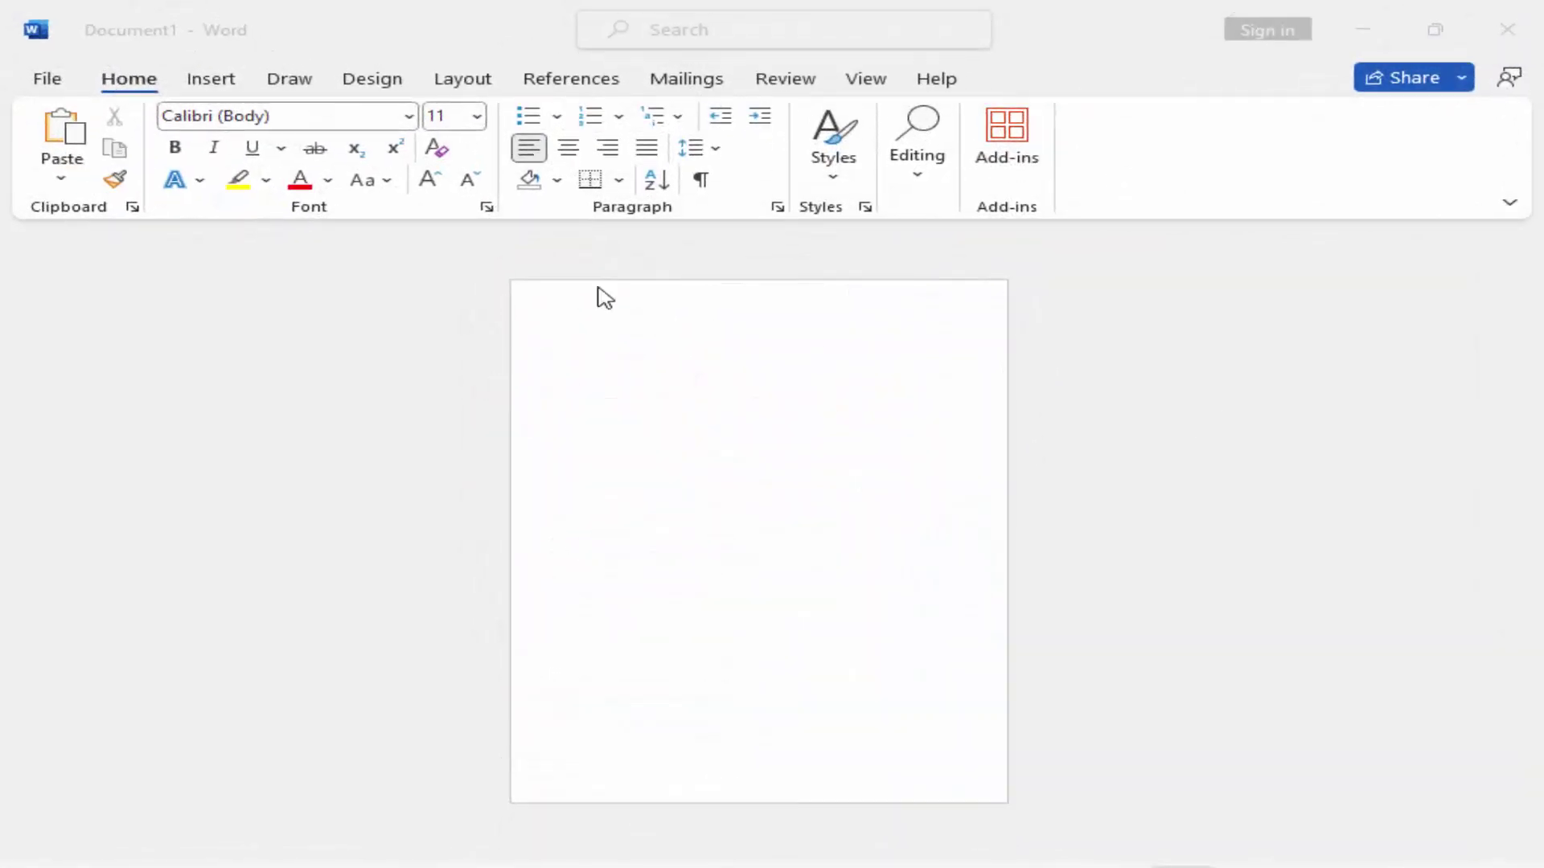
Change the blank document's paper size to A4 (8.27" x 11.69") from Layout > Size.
left_click(484, 87)
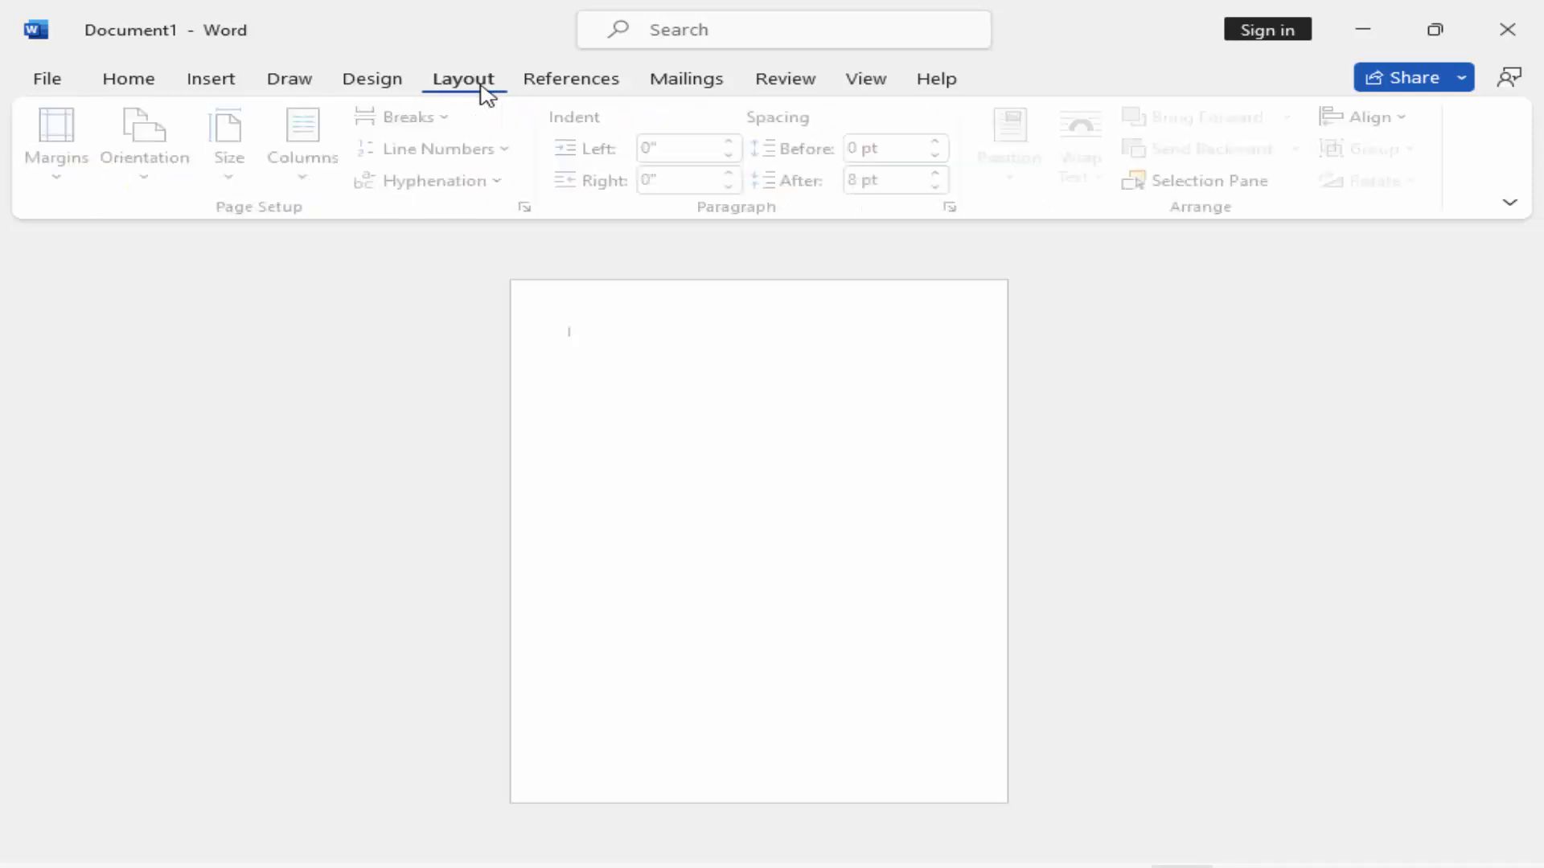
left_click(253, 167)
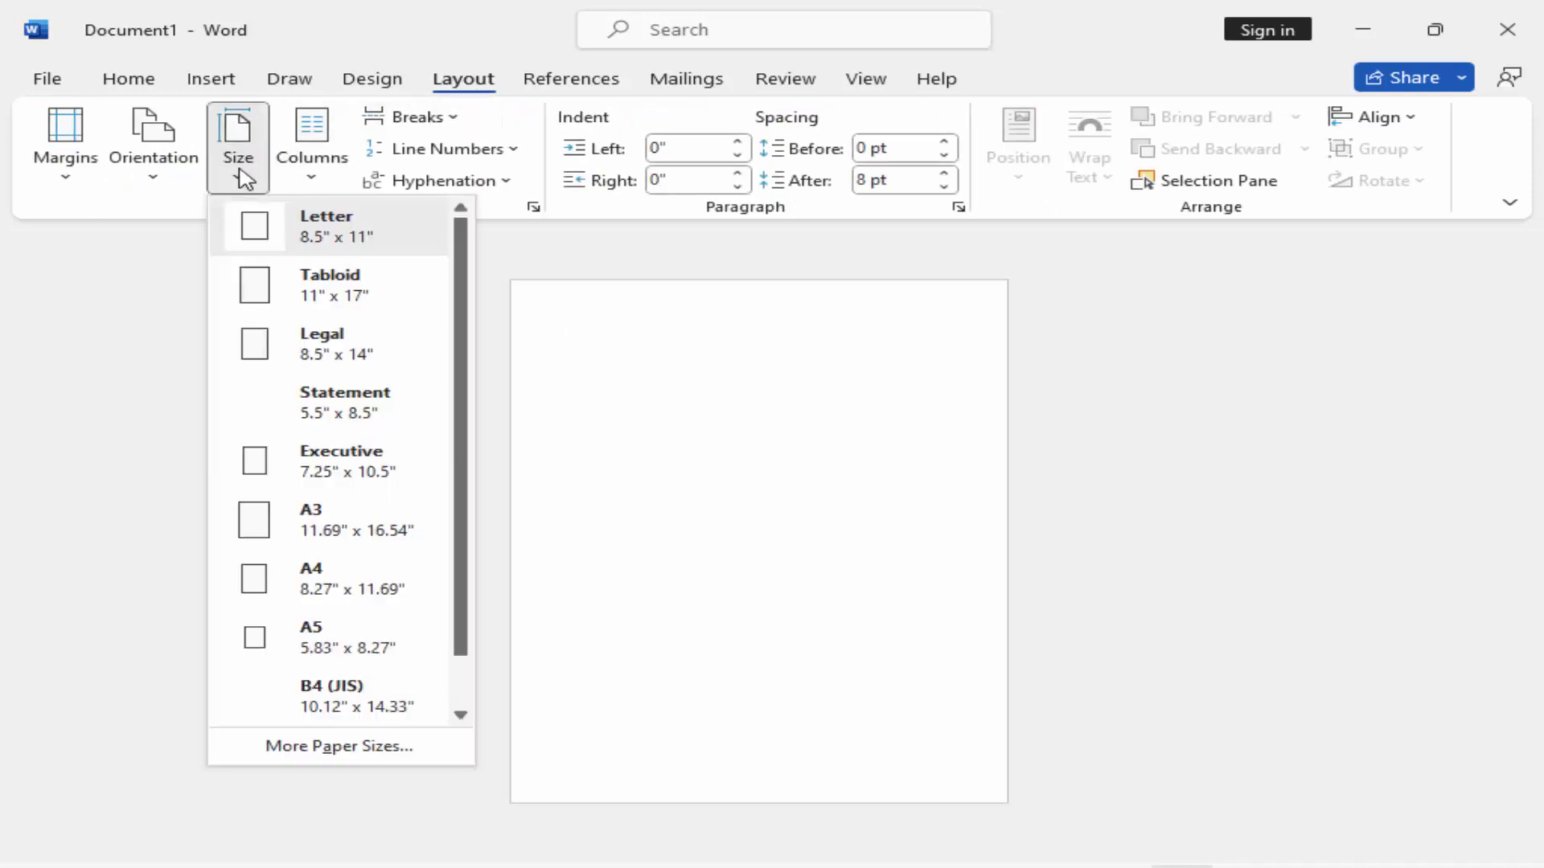
left_click(375, 585)
Draw a rectangle over the right half of the page, its top aligned to the page edge.
left_click(146, 82)
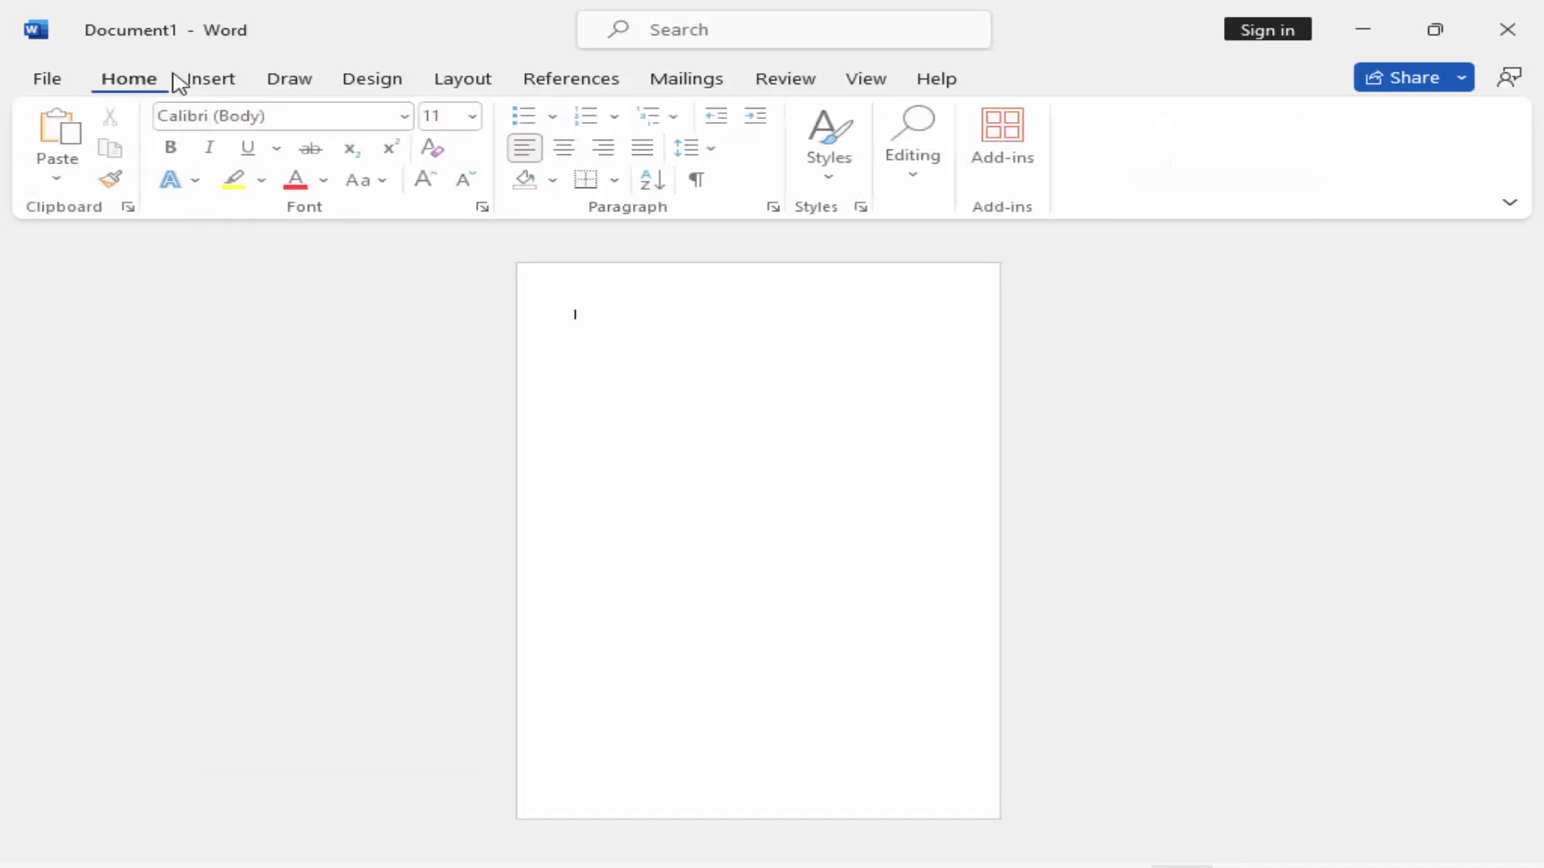
left_click(201, 82)
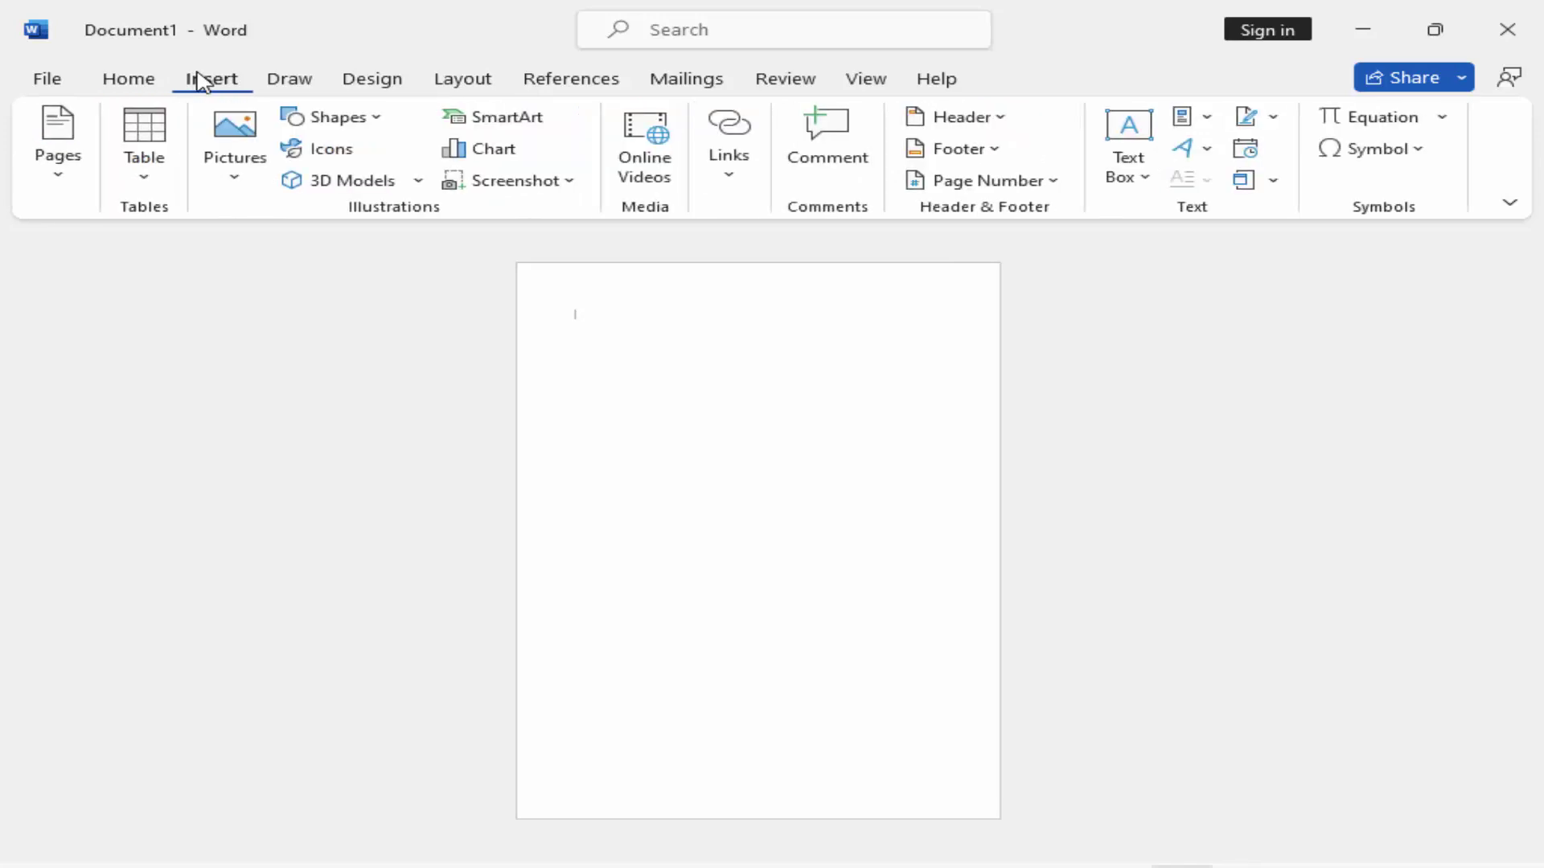
left_click(350, 121)
left_click(382, 181)
left_click_drag(777, 263, 1066, 863)
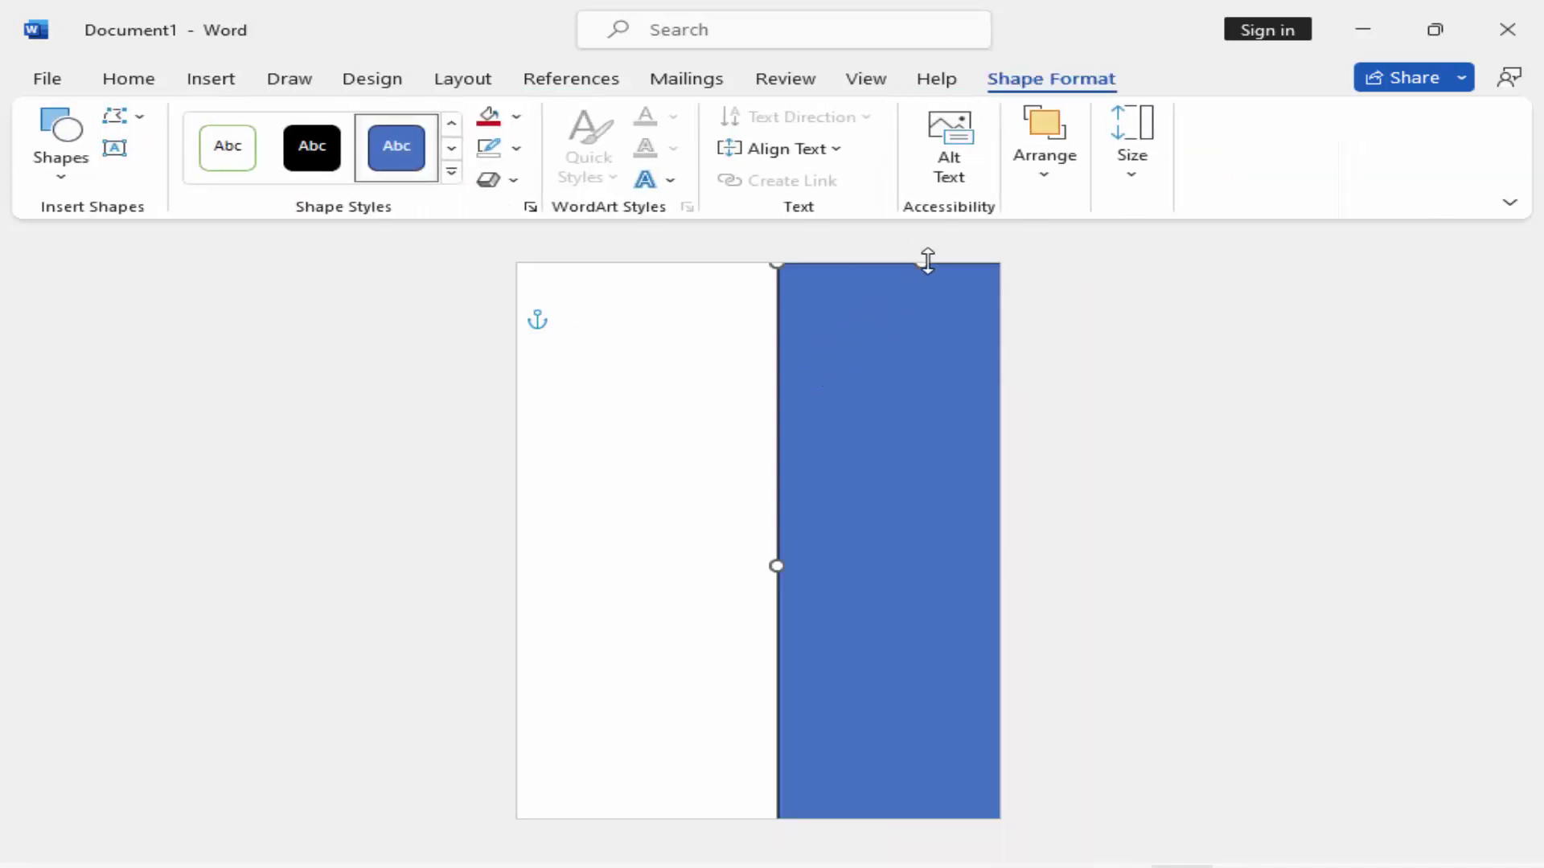
left_click_drag(927, 260, 927, 247)
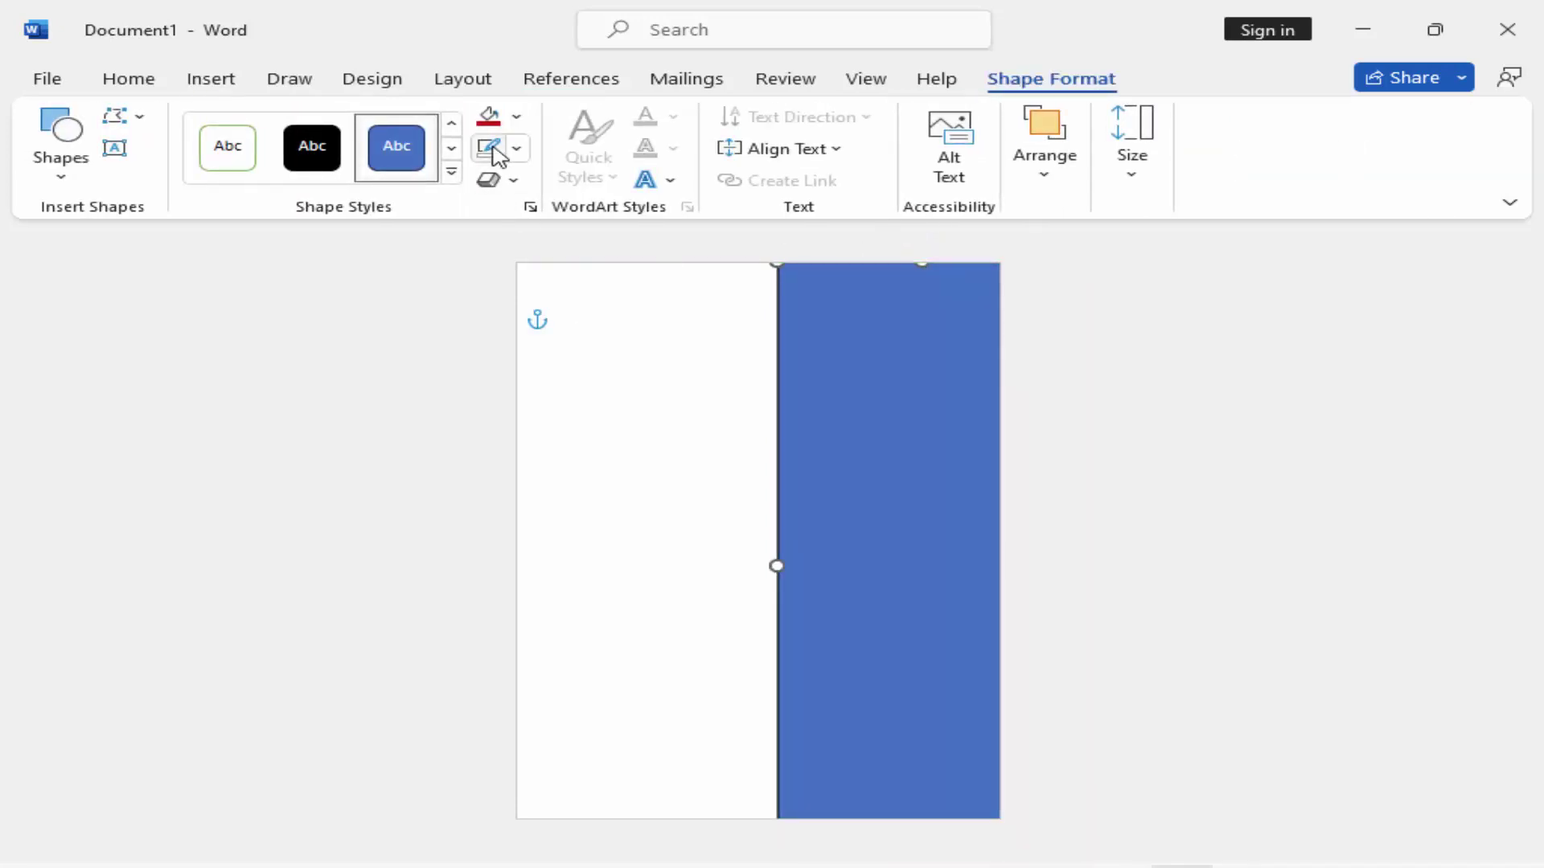
Fill the rectangle dark navy and widen it slightly to the left.
left_click(516, 116)
left_click(690, 348)
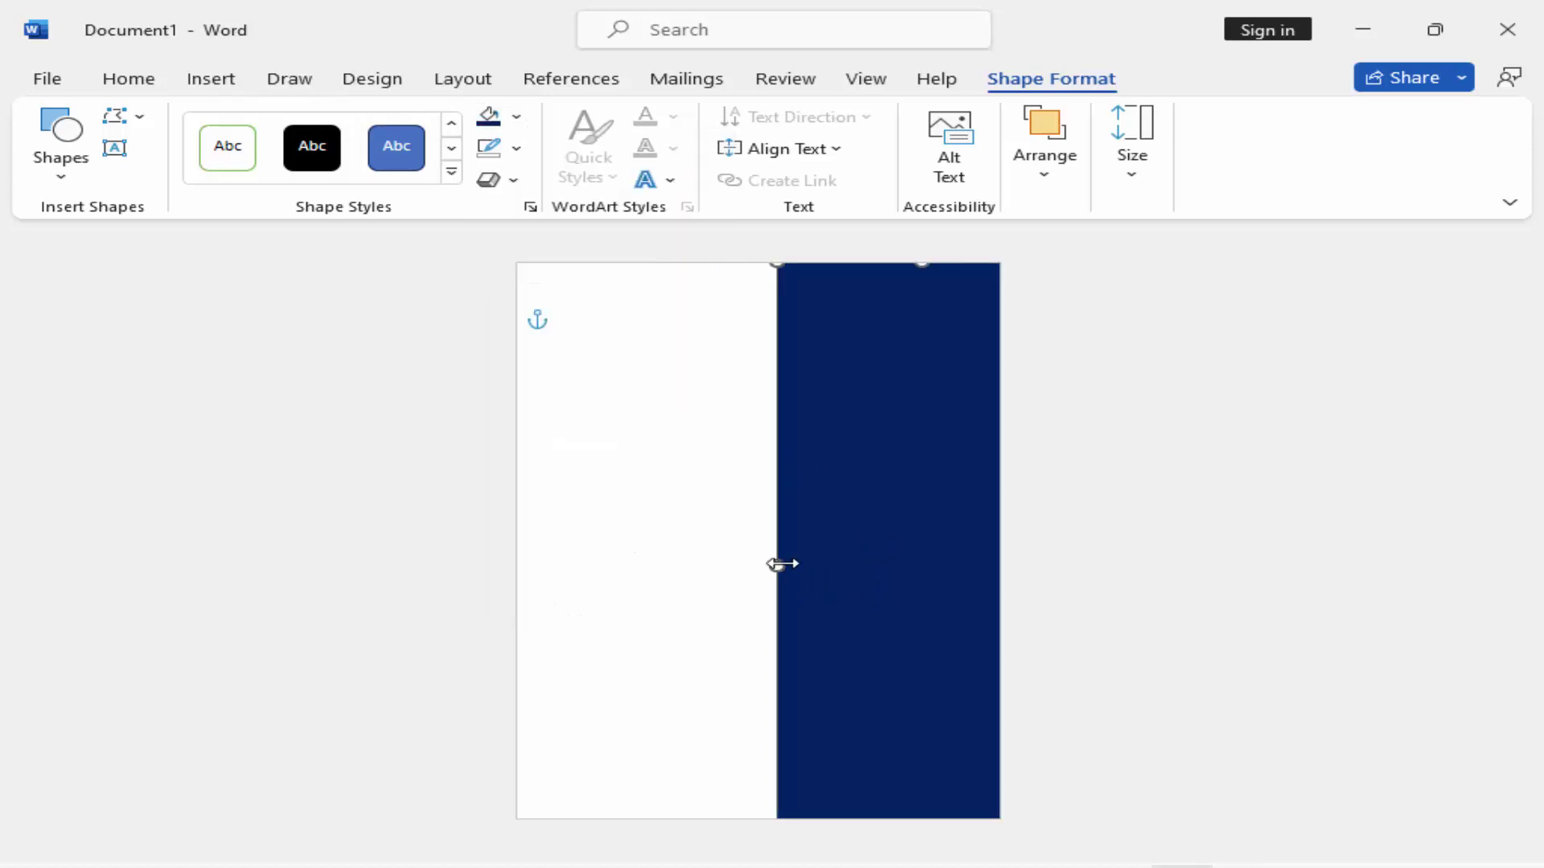
left_click_drag(777, 564, 766, 563)
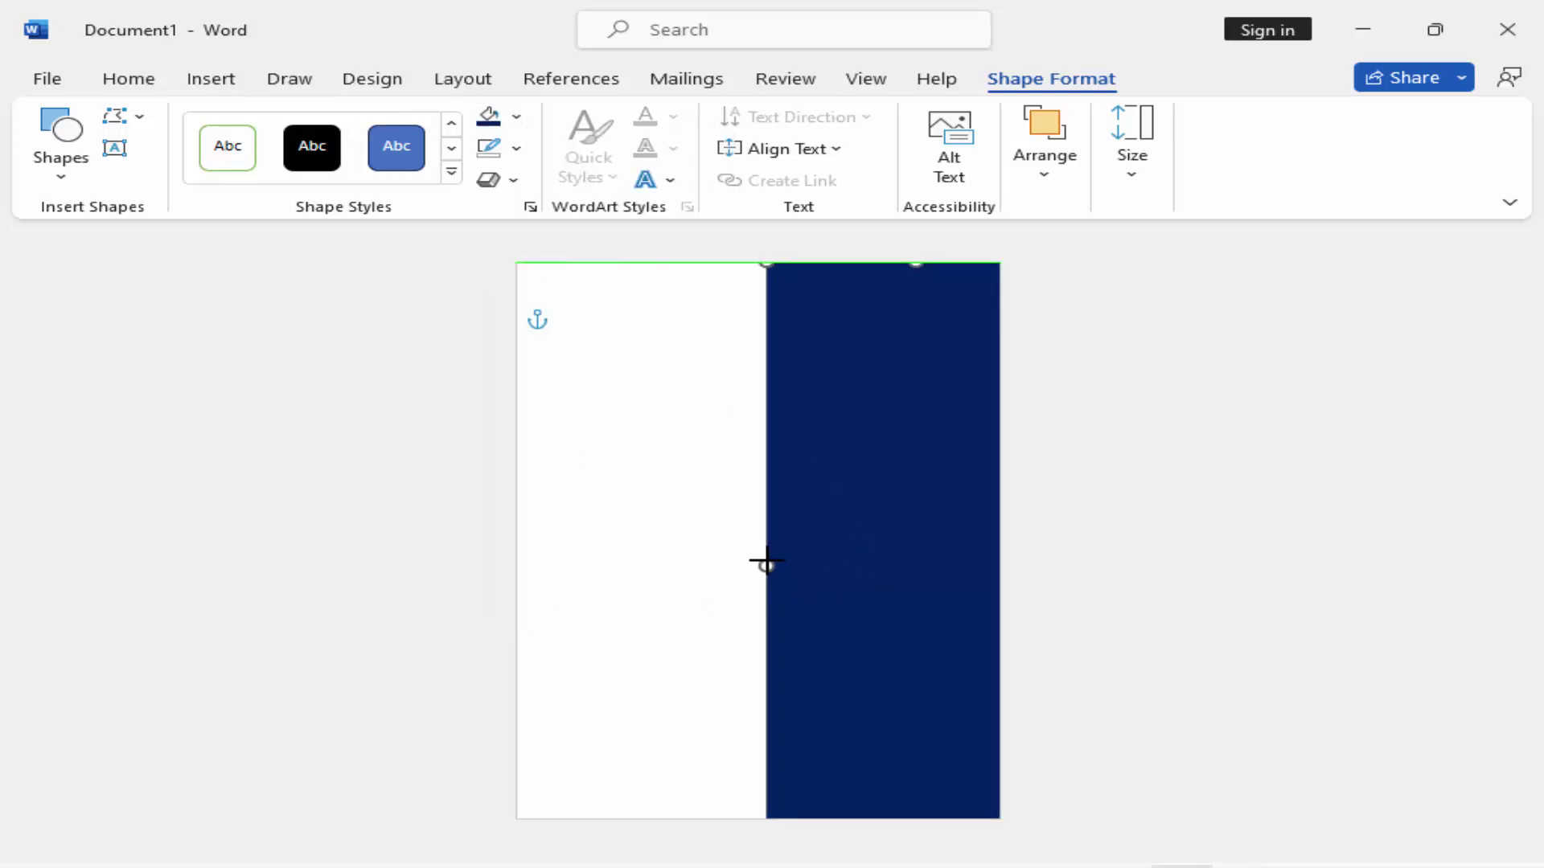
Darken the rectangle's fill to the custom colour #000B22 through More Fill Colors.
left_click(516, 117)
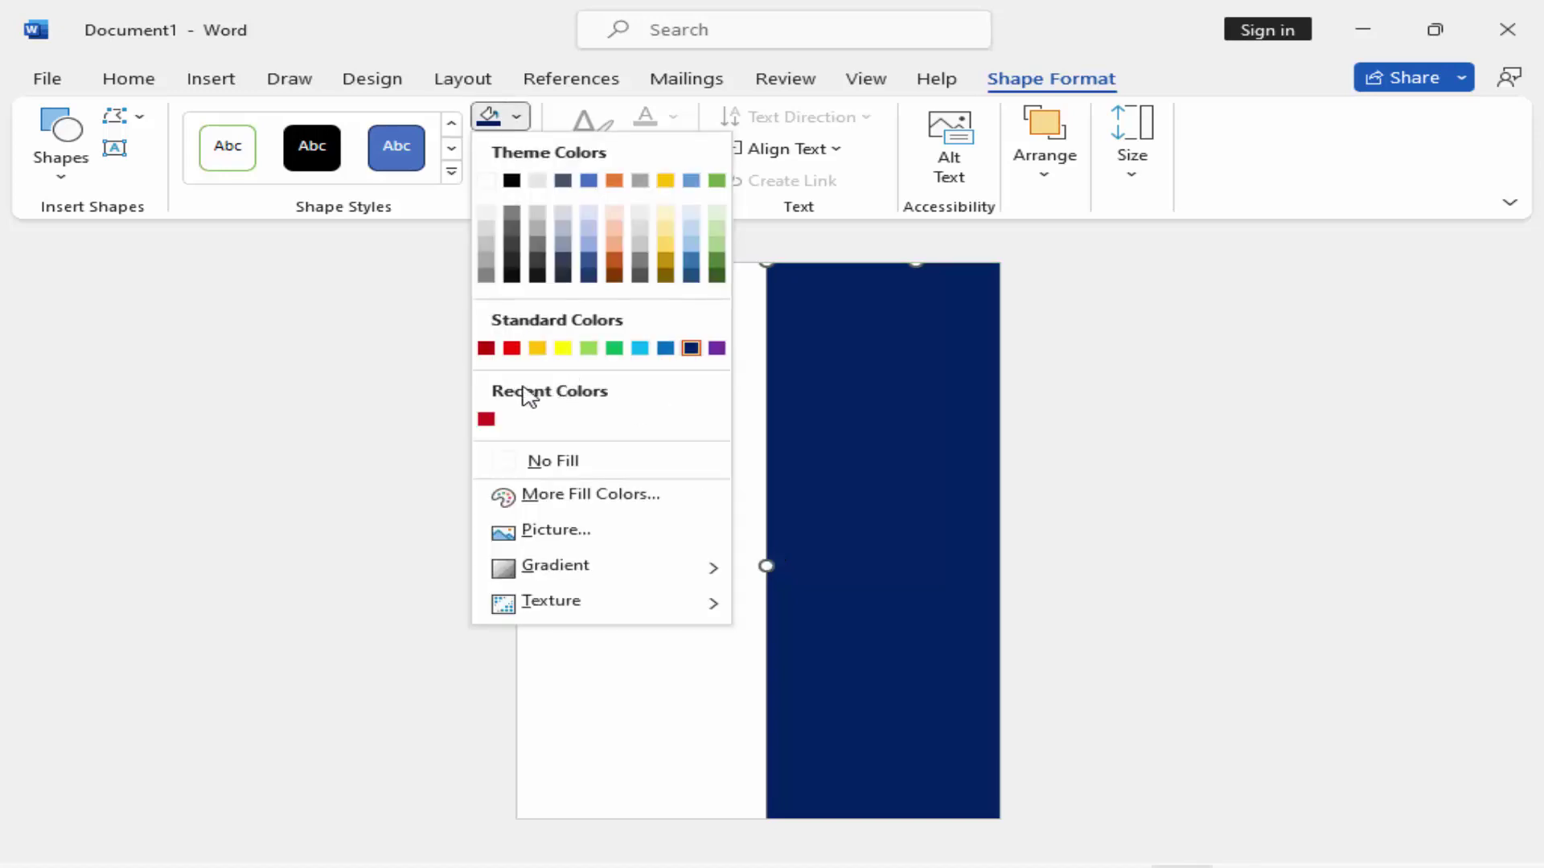
left_click(590, 496)
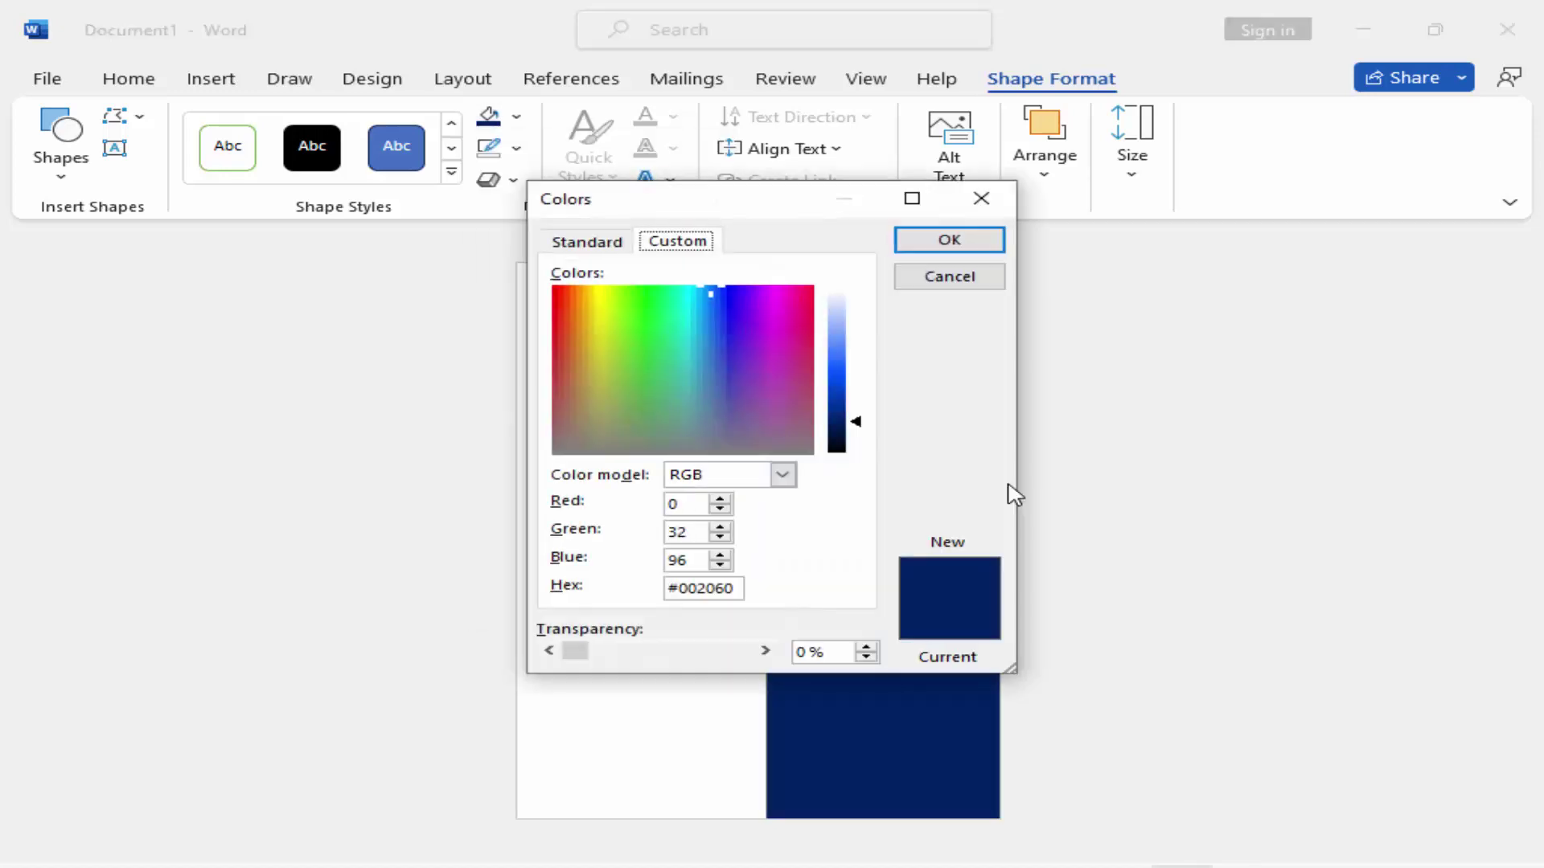
left_click_drag(860, 418, 862, 427)
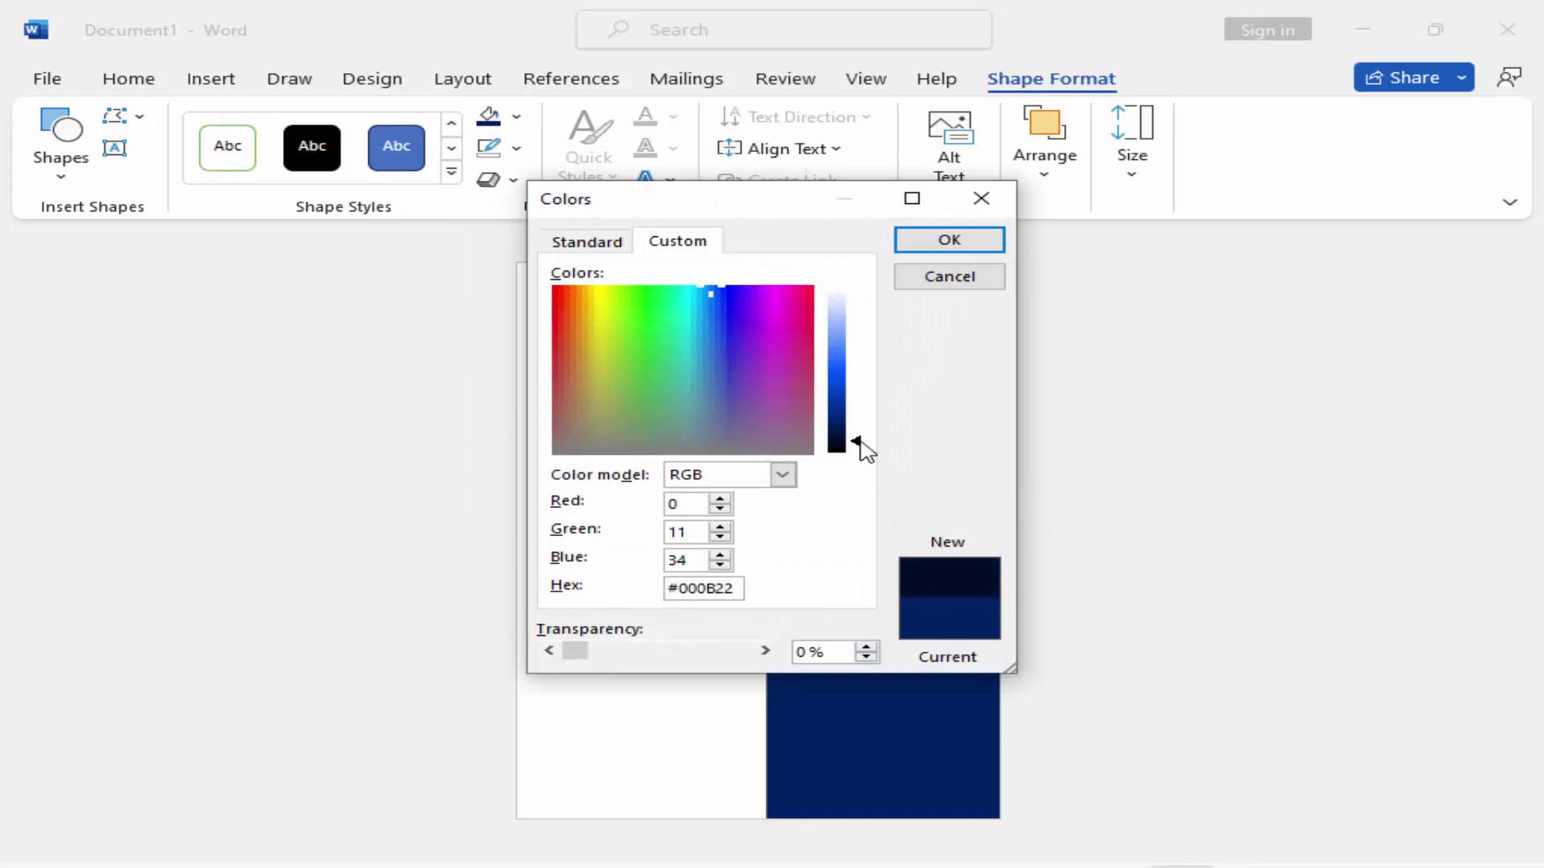
left_click(949, 239)
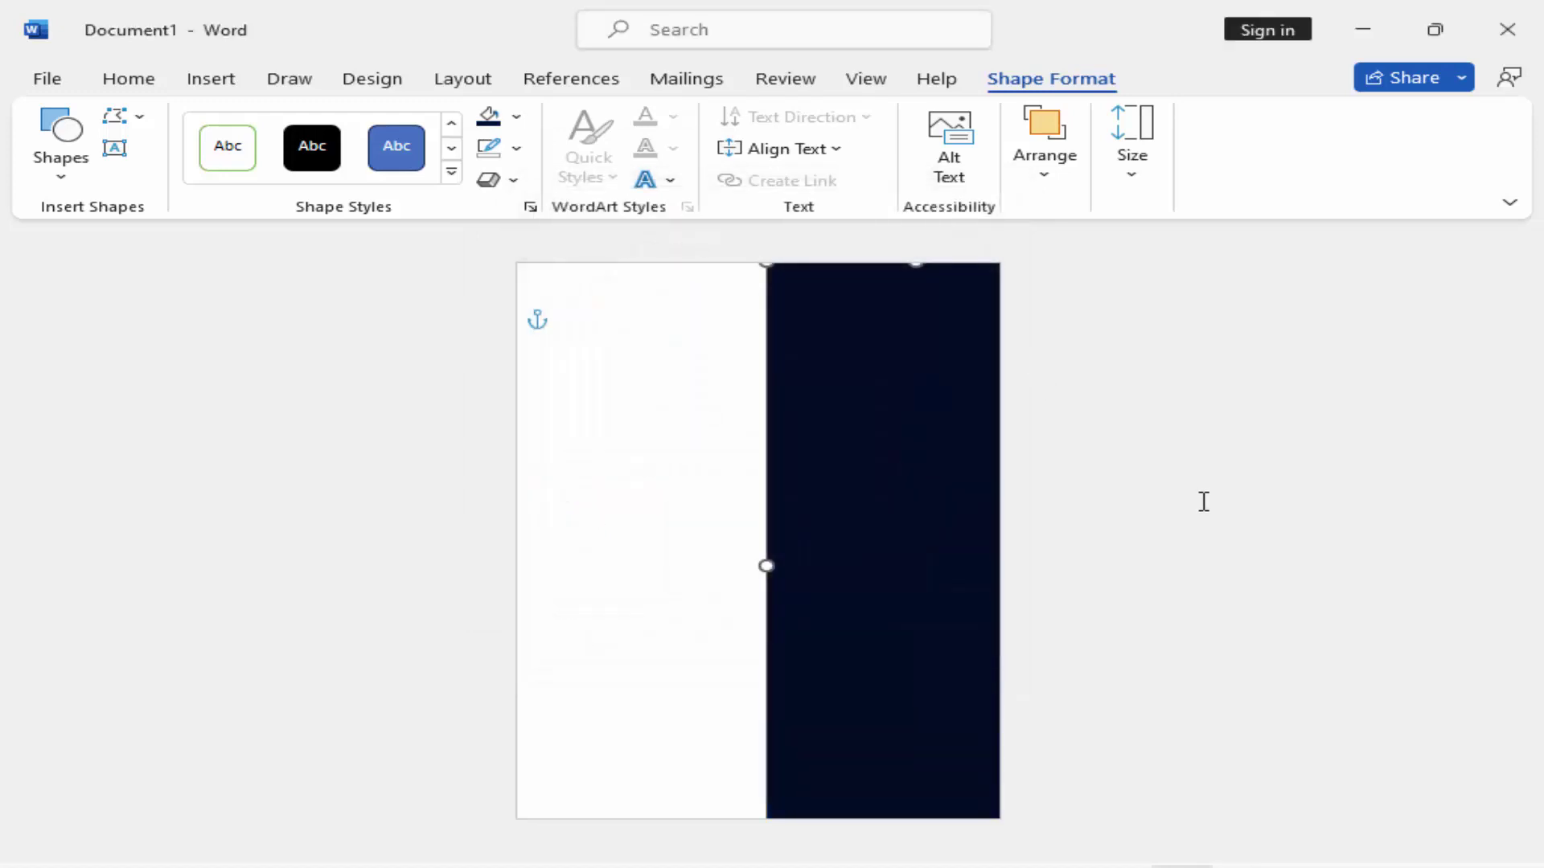
left_click(649, 474)
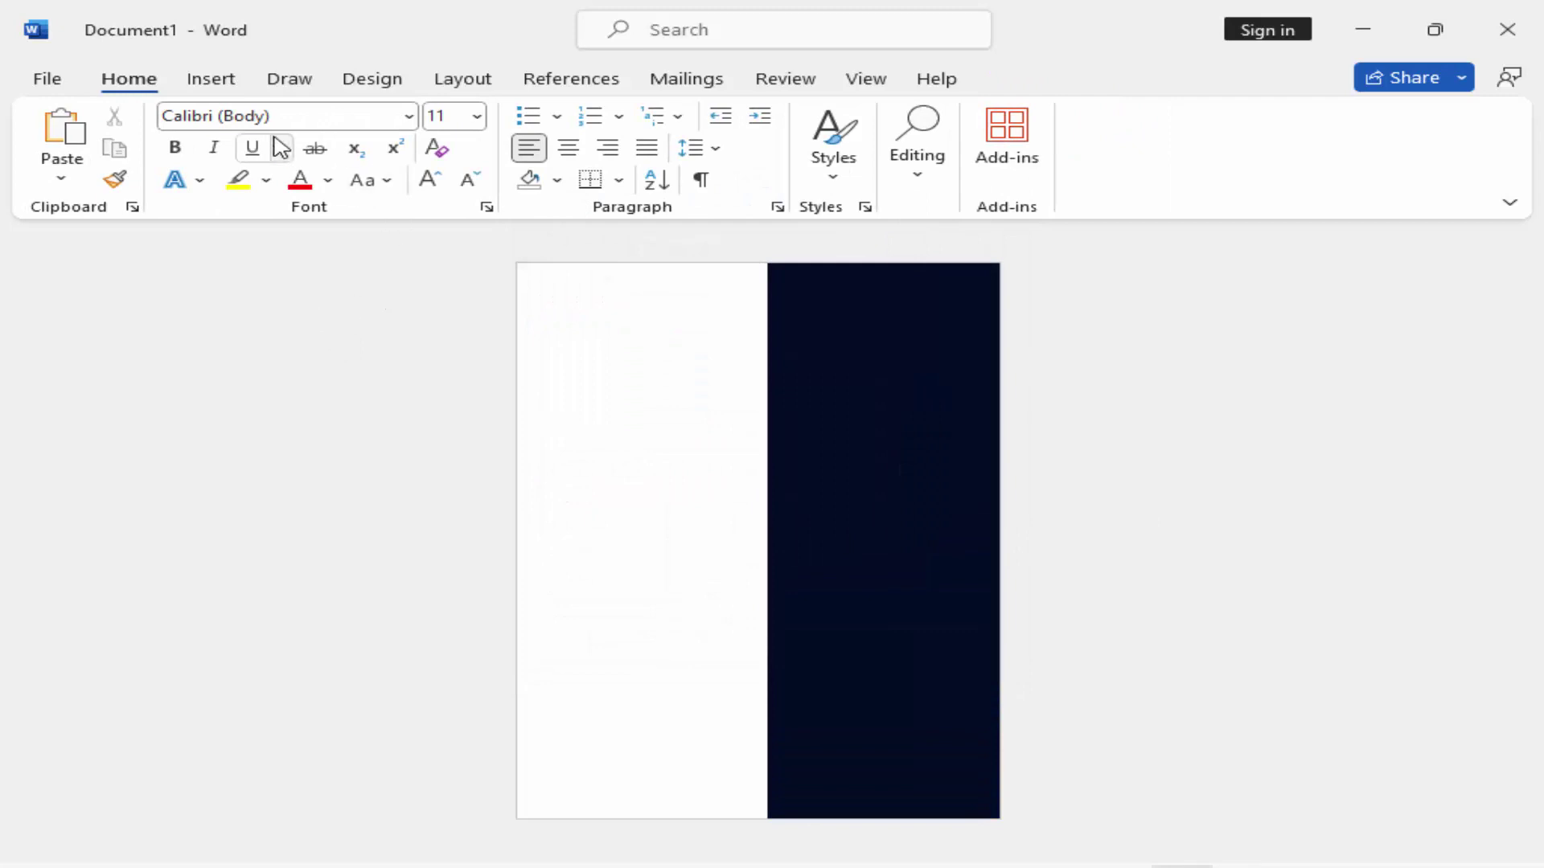
Draw an oval near the top over the navy block's edge, then delete it.
left_click(212, 80)
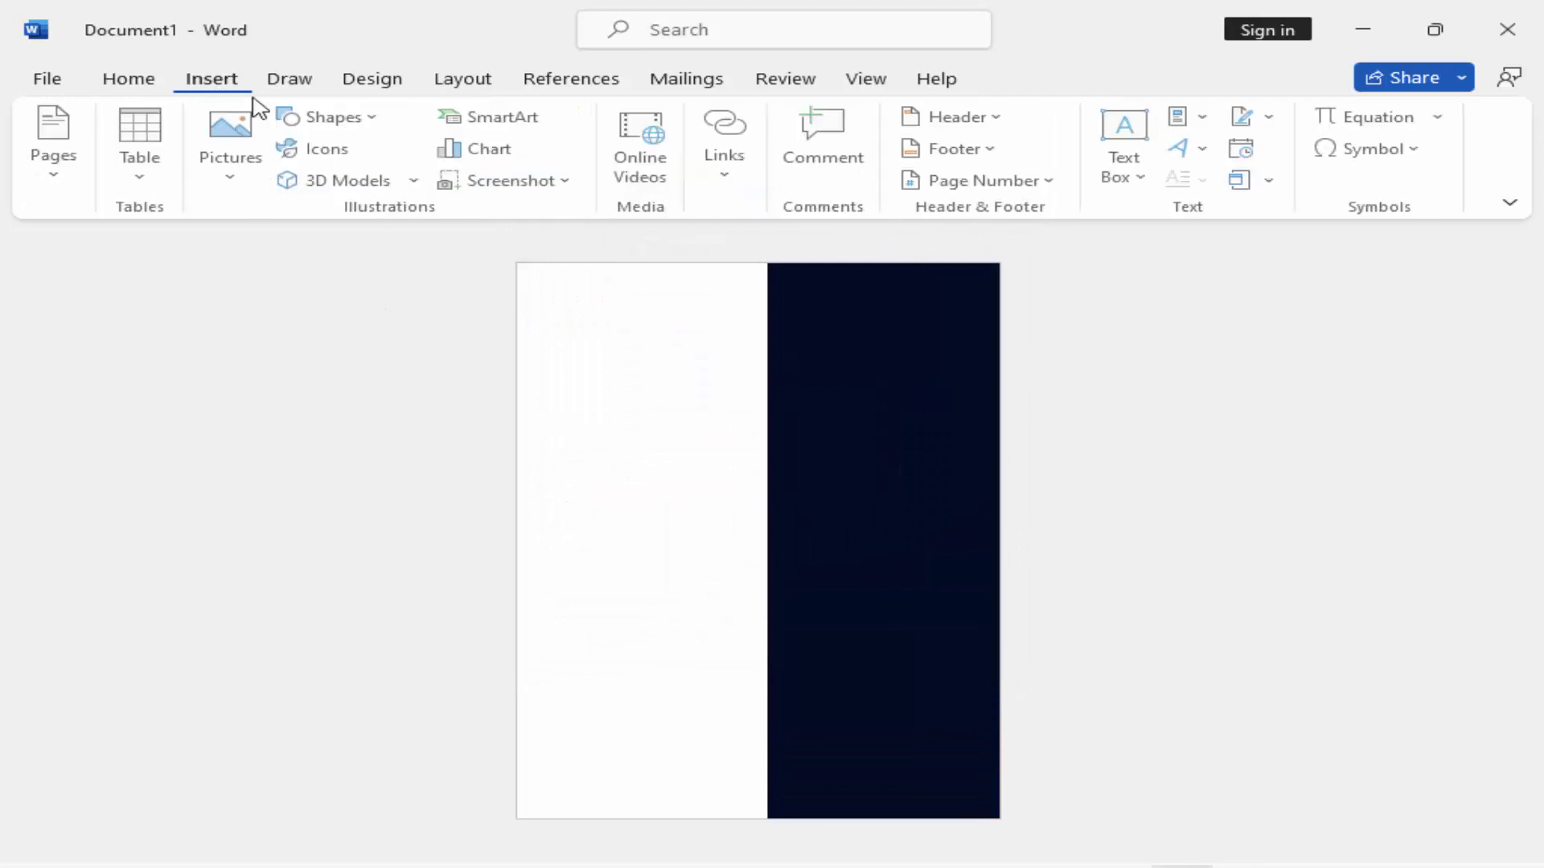
left_click(339, 129)
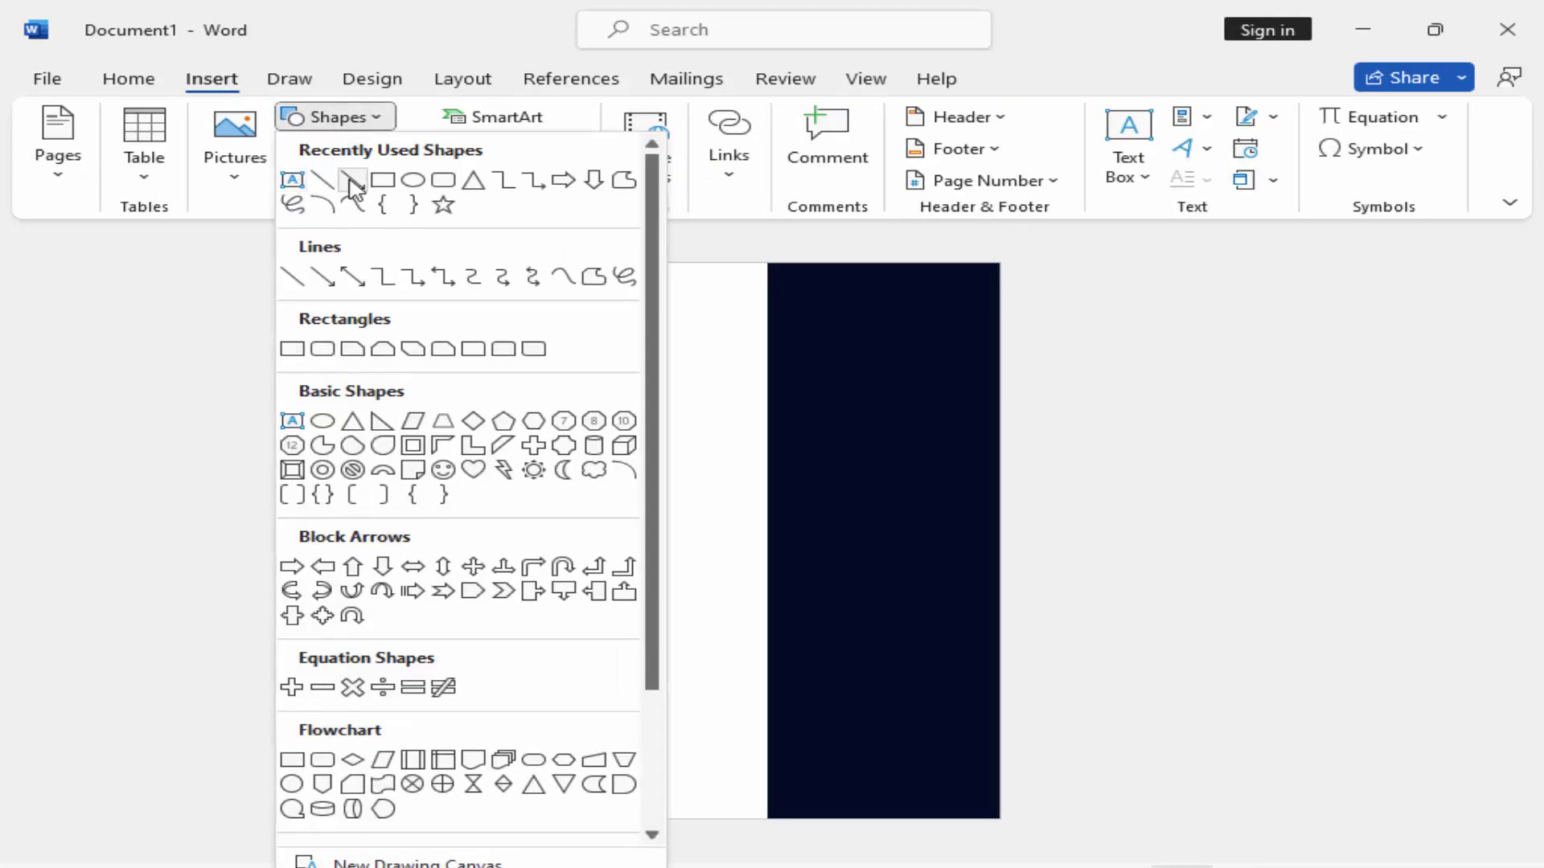
left_click(413, 180)
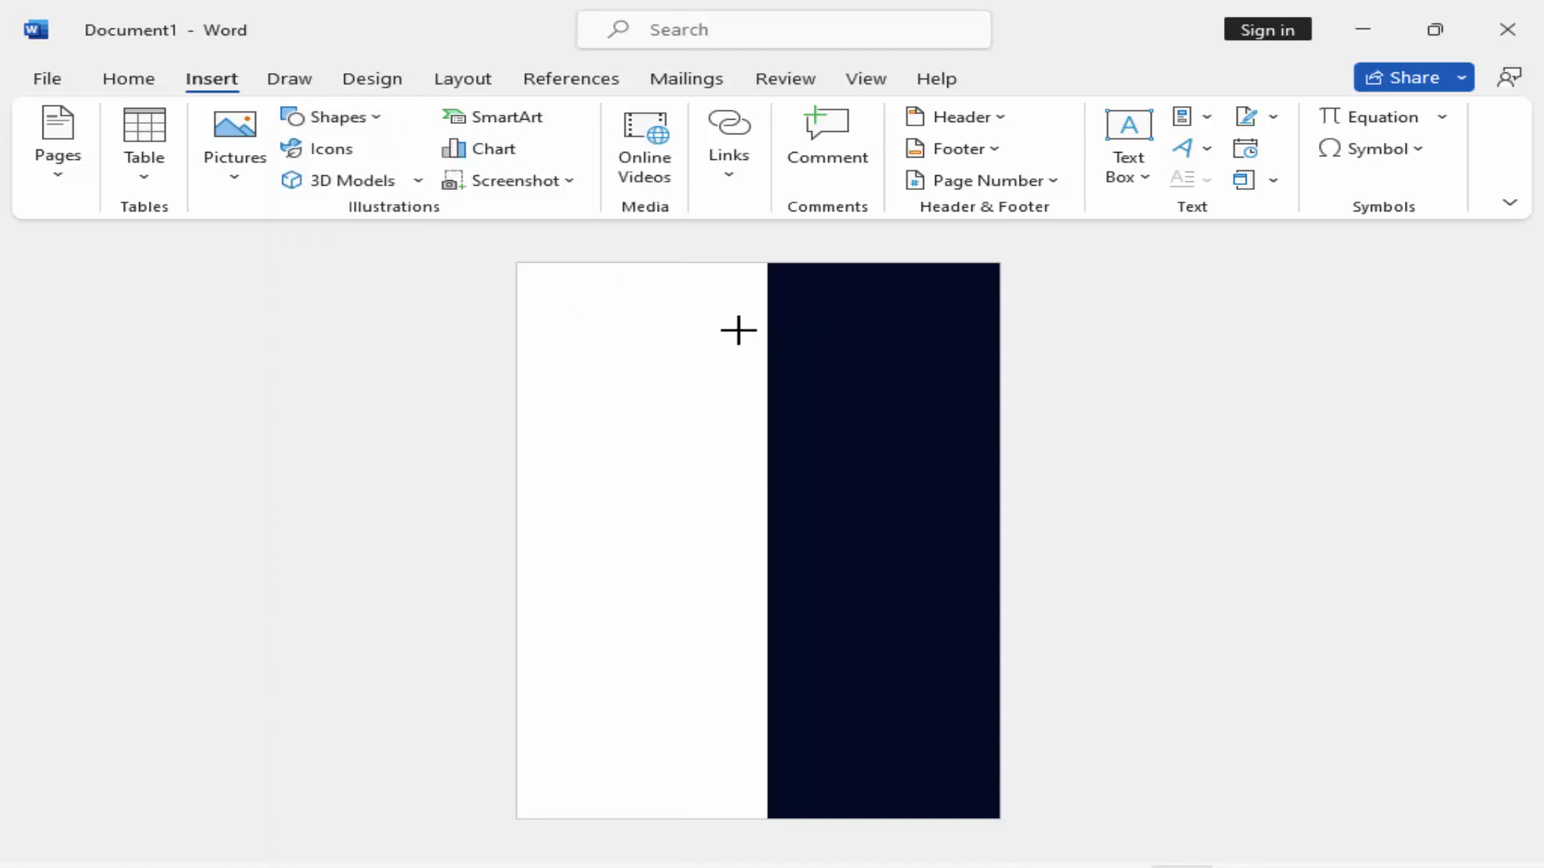
left_click_drag(738, 330, 854, 443)
left_click_drag(785, 373, 783, 365)
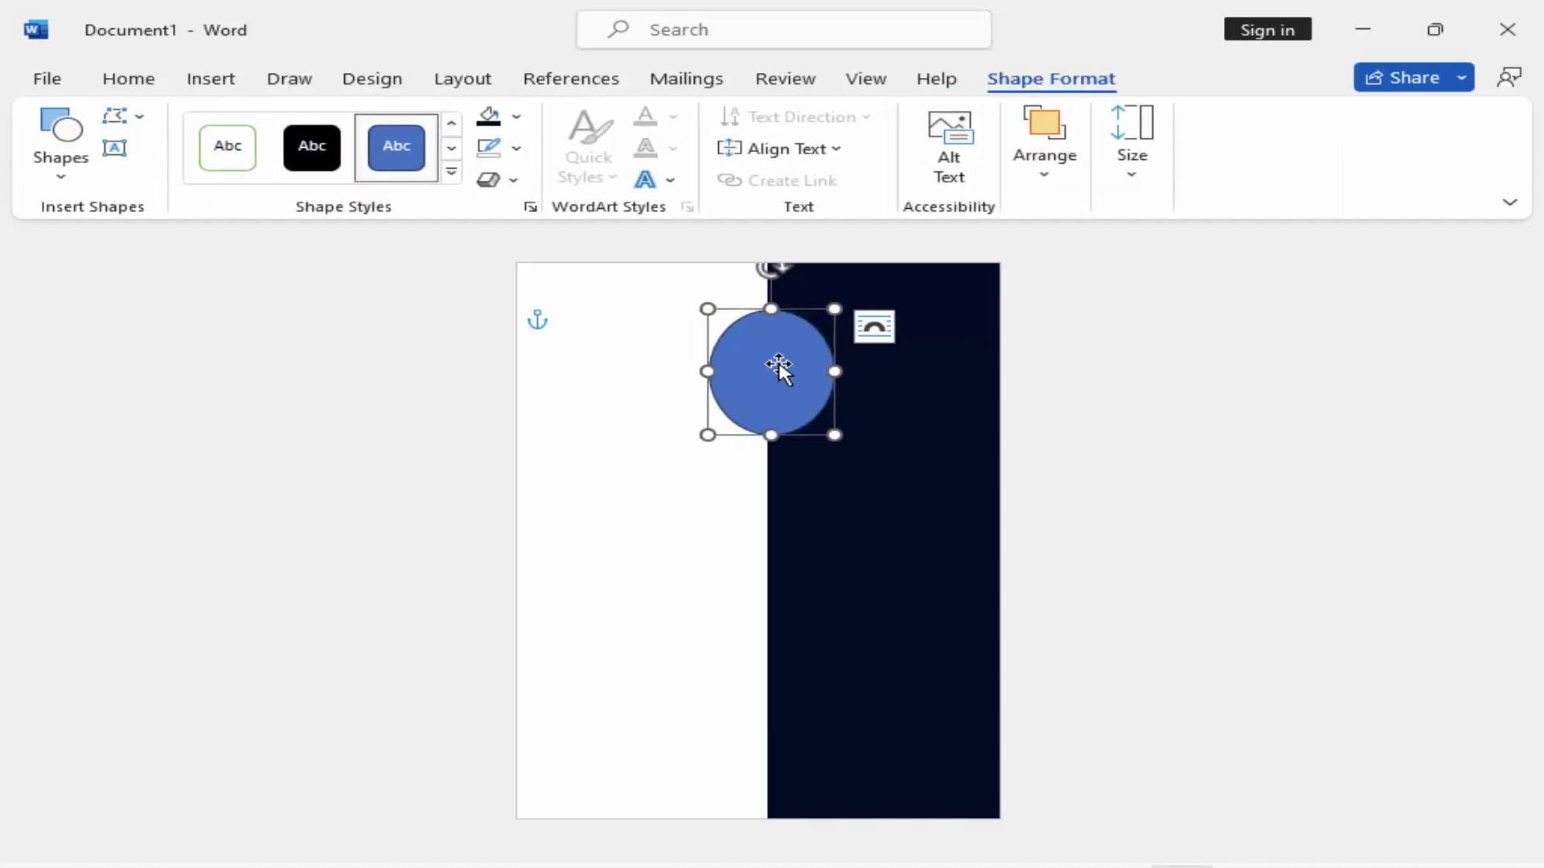
key("Delete")
Redraw the oval over the block's edge, move it up-left and shrink it into a small circle.
left_click(211, 78)
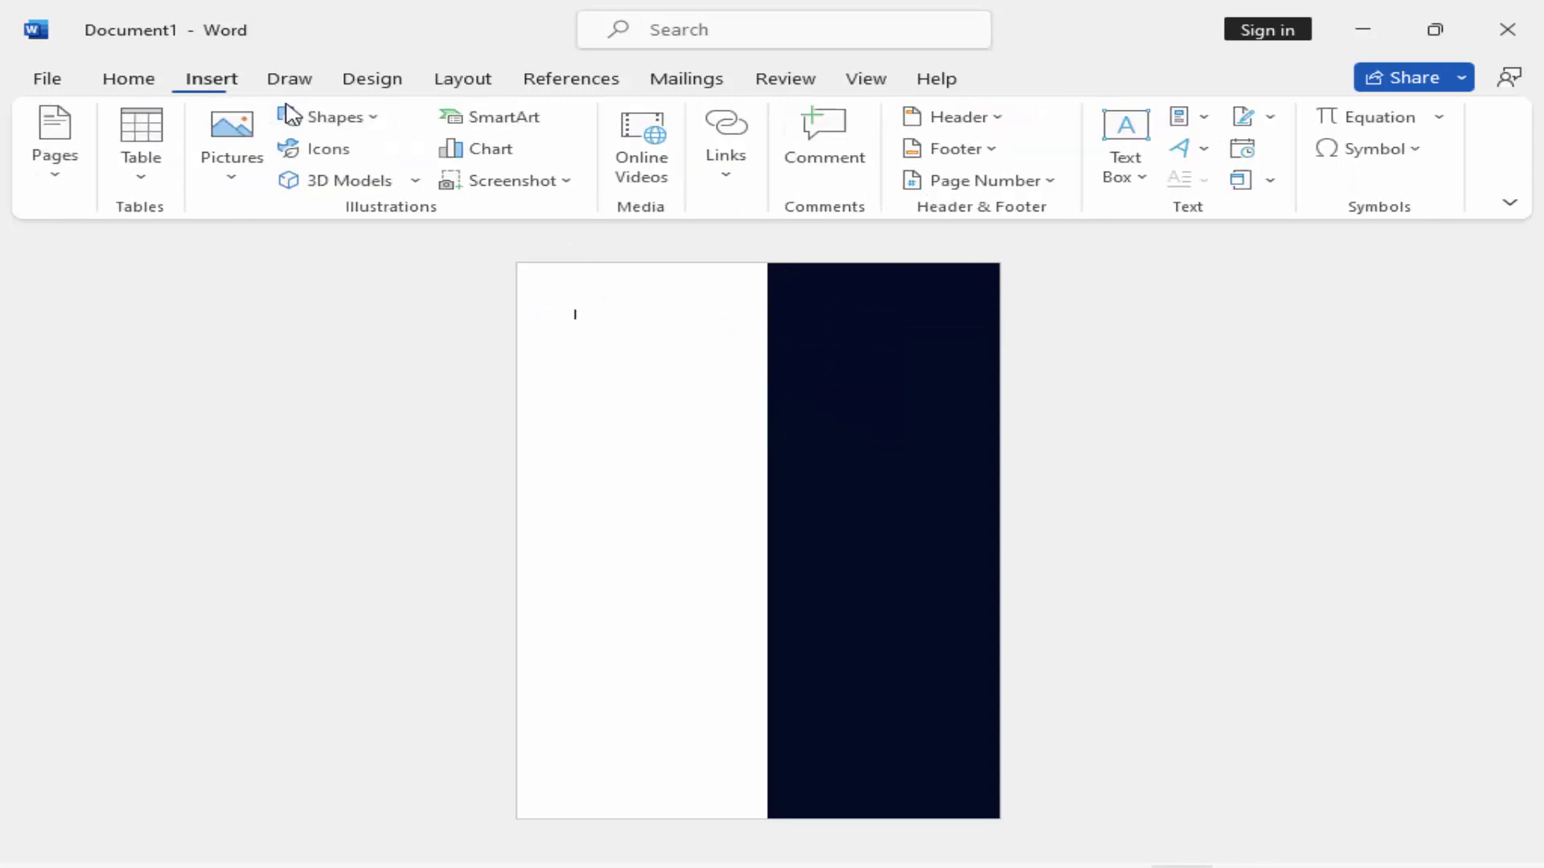
left_click(346, 122)
left_click(406, 180)
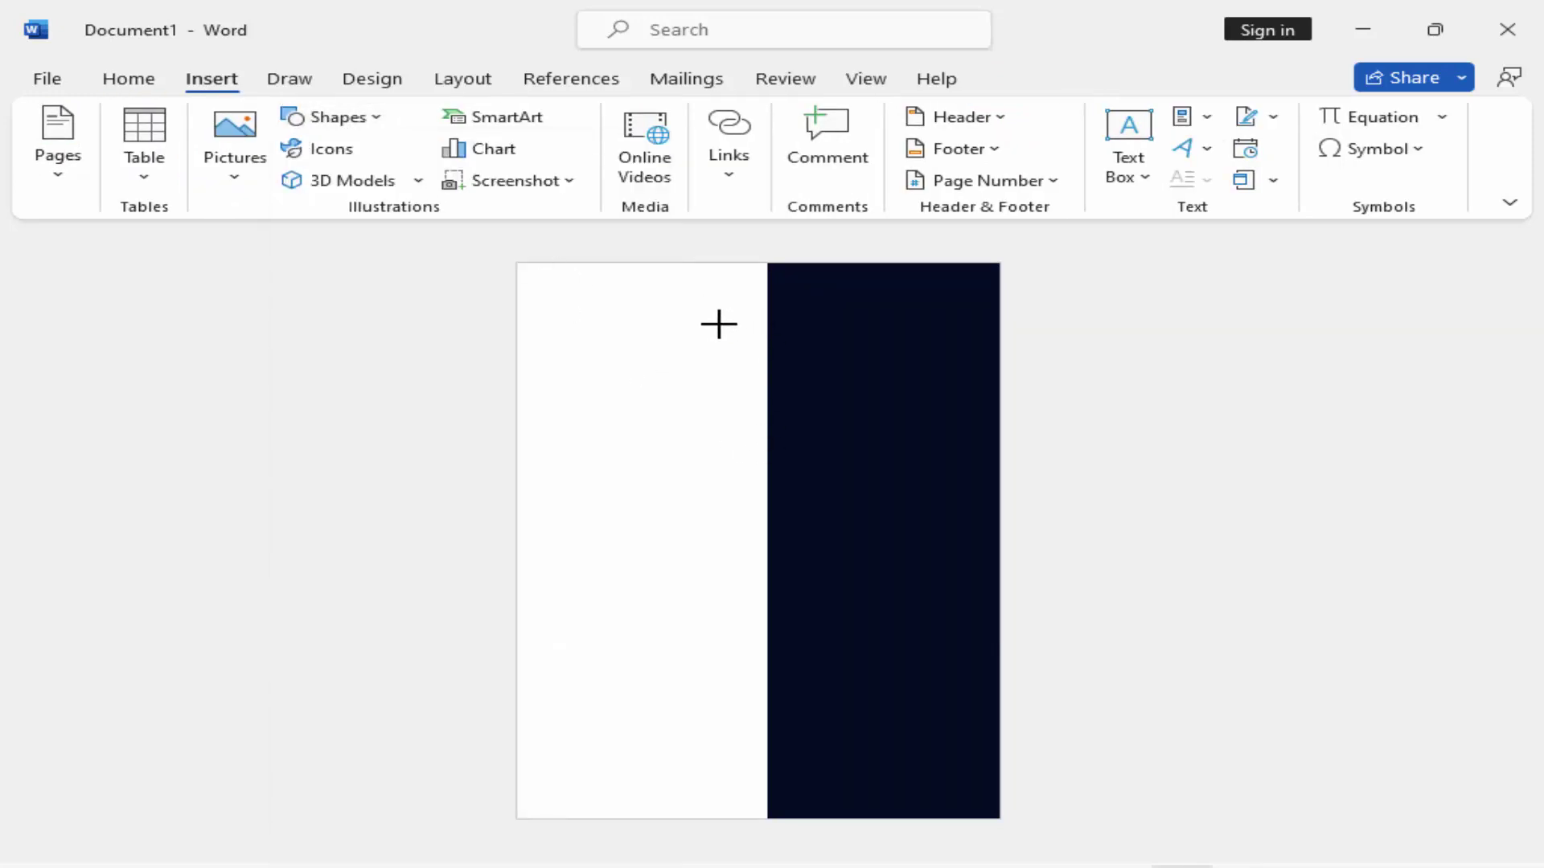
left_click_drag(744, 331, 842, 452)
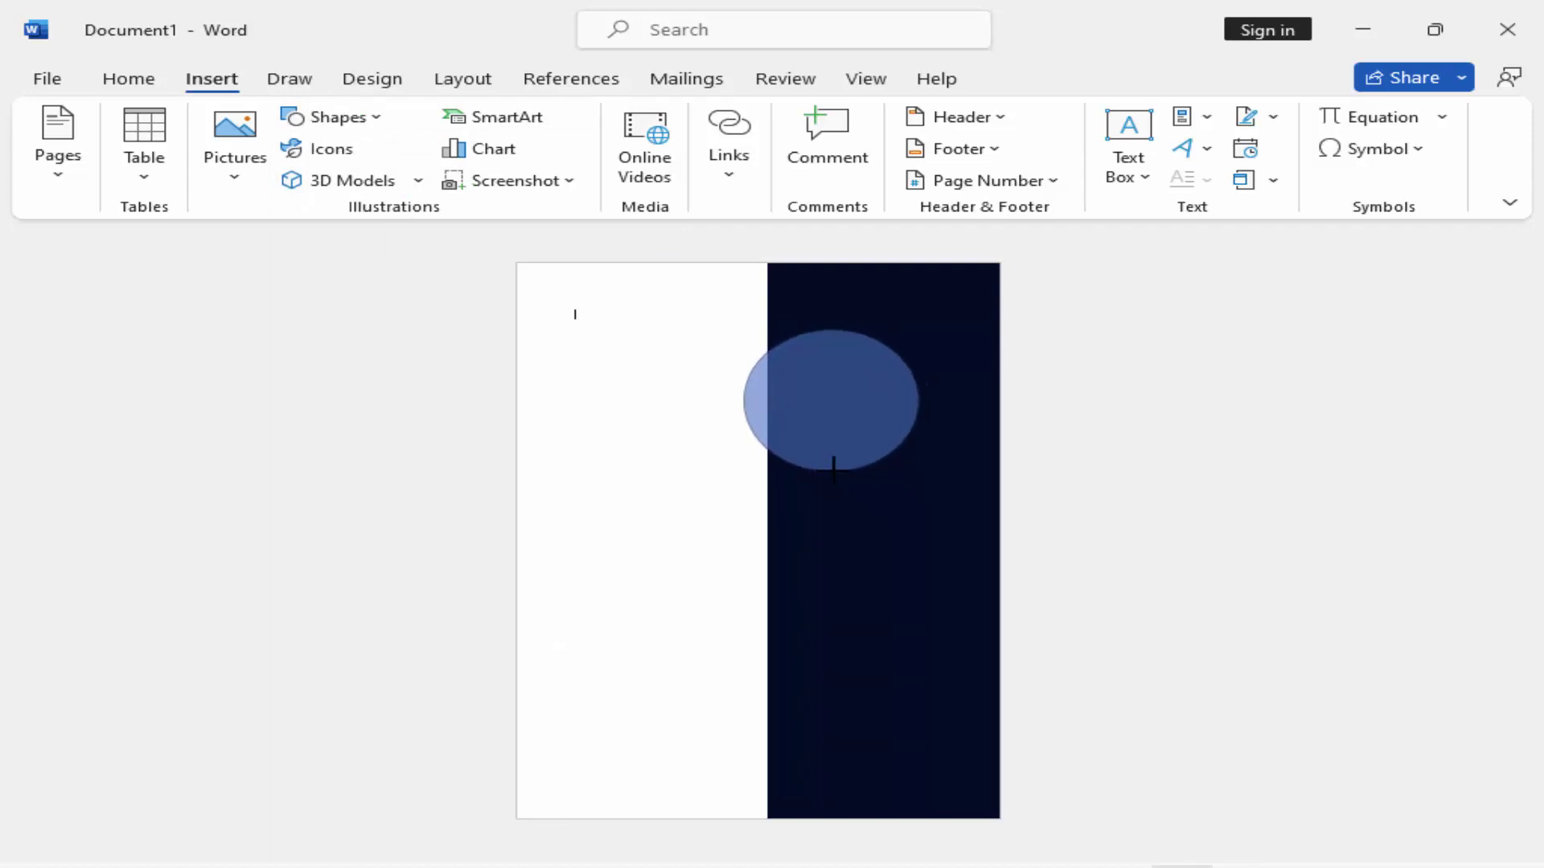
left_click_drag(842, 452, 836, 471)
left_click_drag(828, 419, 781, 407)
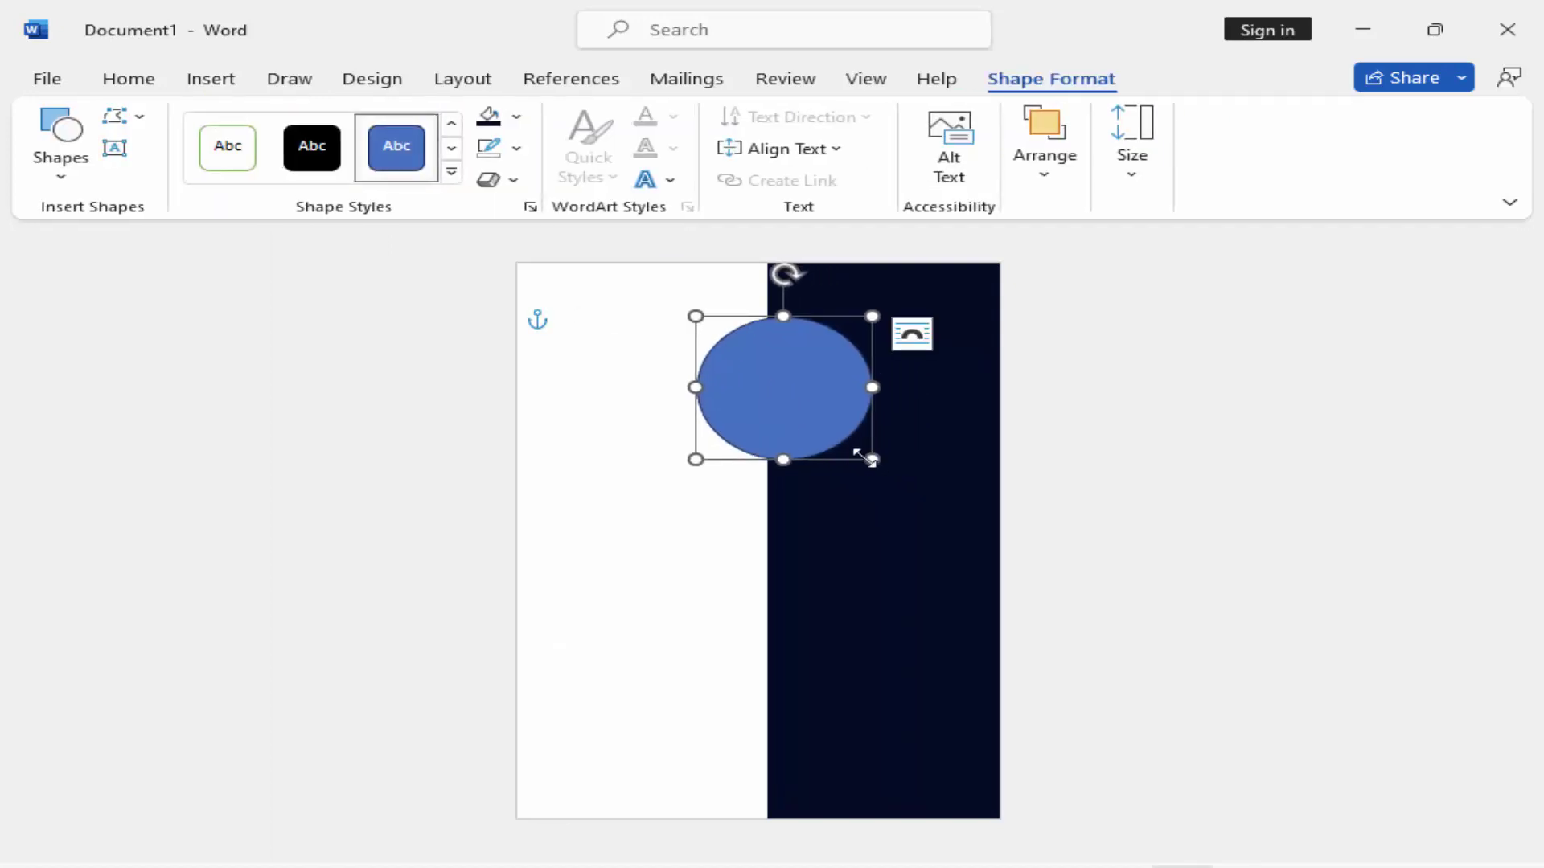
left_click_drag(871, 458, 815, 405)
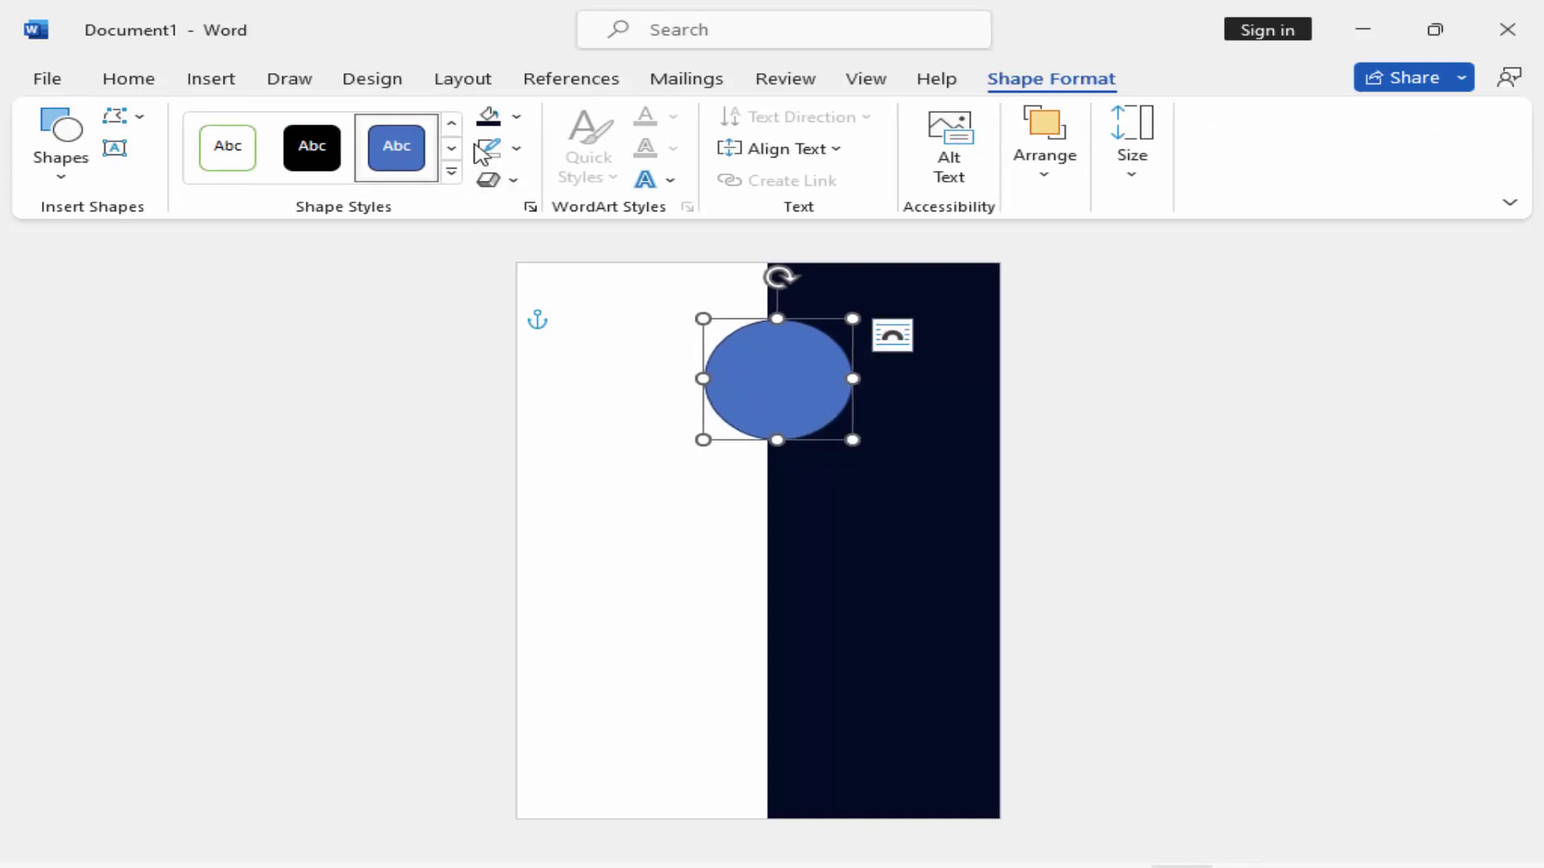
Give the circle a white fill and a dark navy outline.
left_click(521, 117)
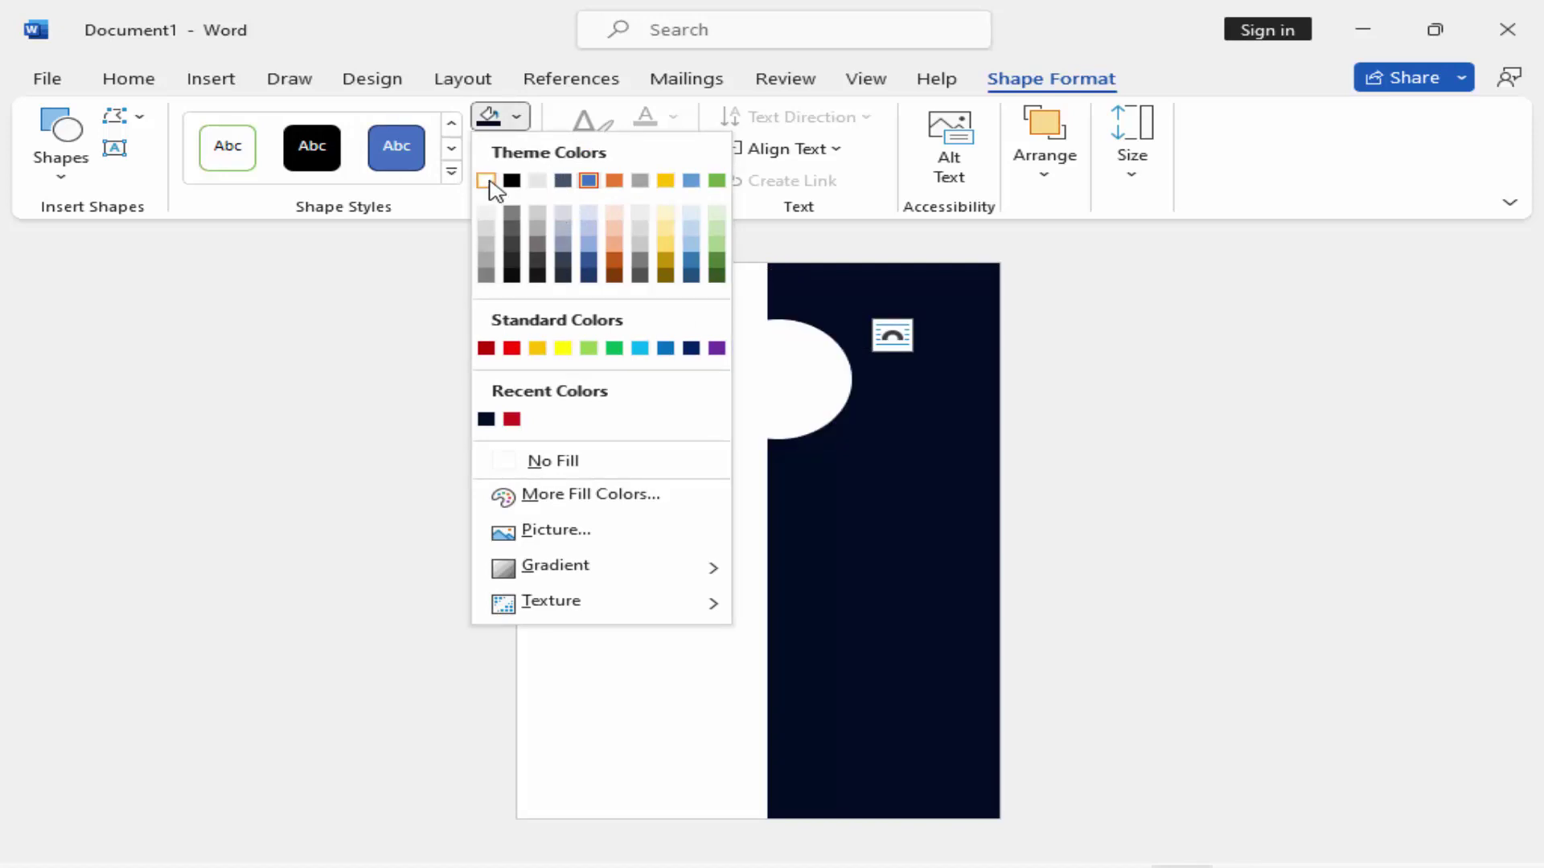
left_click(488, 181)
left_click(517, 117)
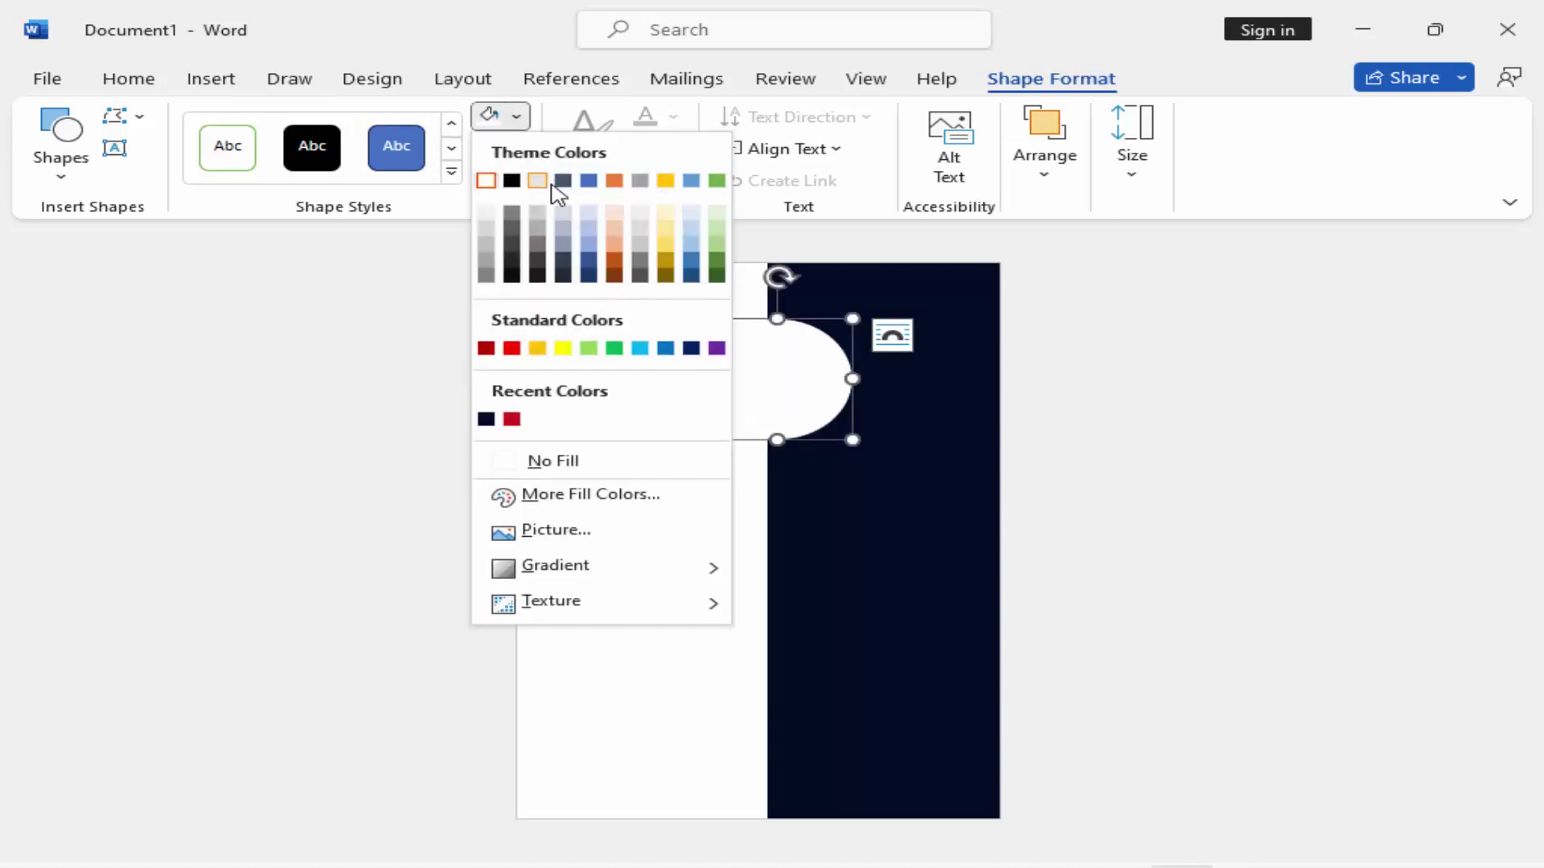
left_click(486, 419)
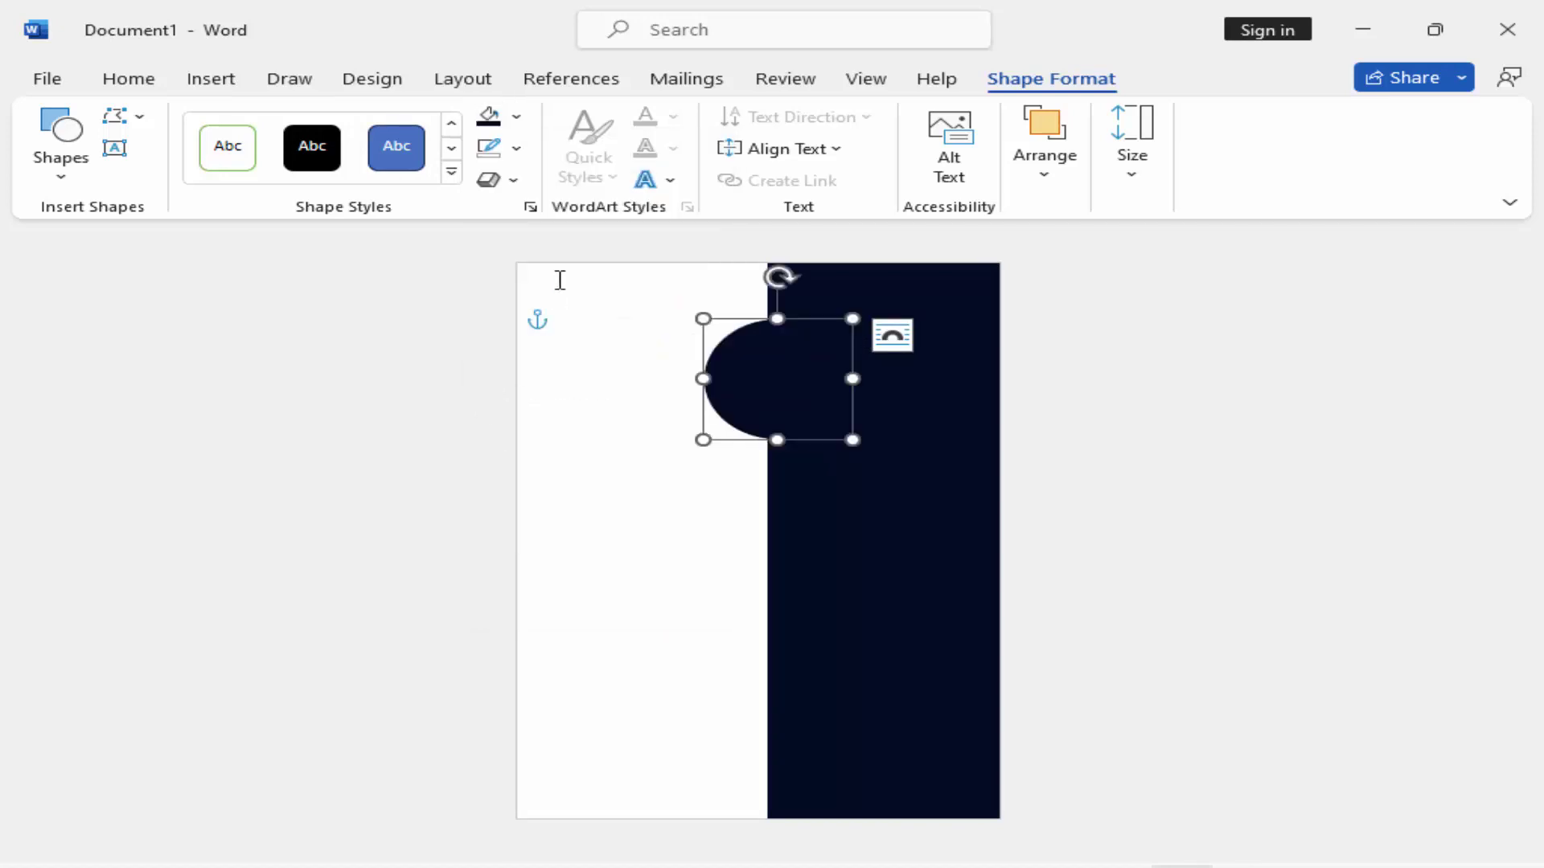
left_click(516, 149)
left_click(517, 117)
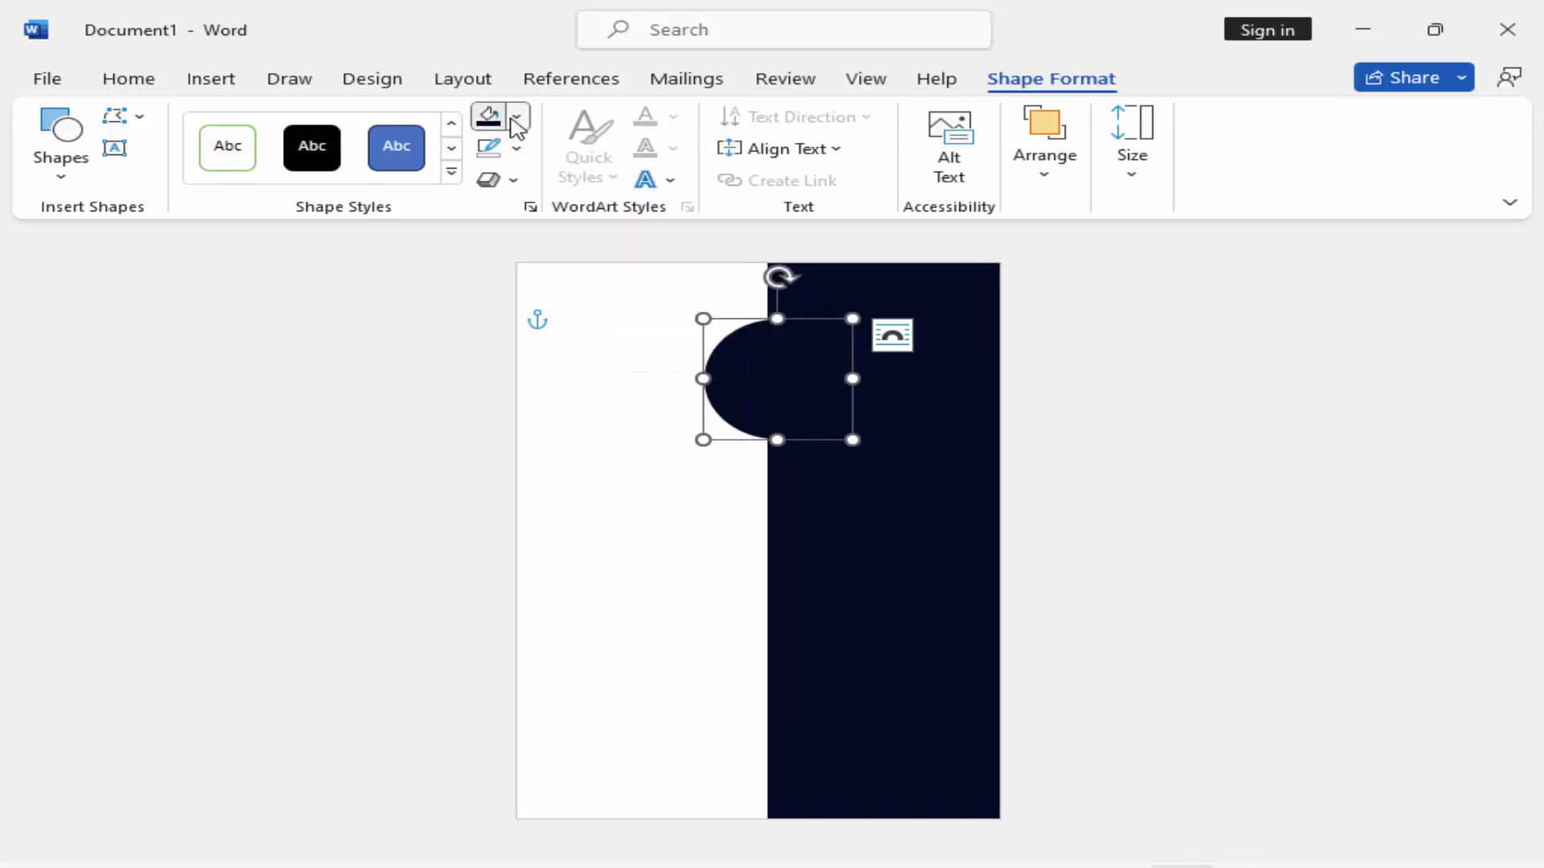
left_click(517, 117)
left_click(488, 181)
left_click(516, 149)
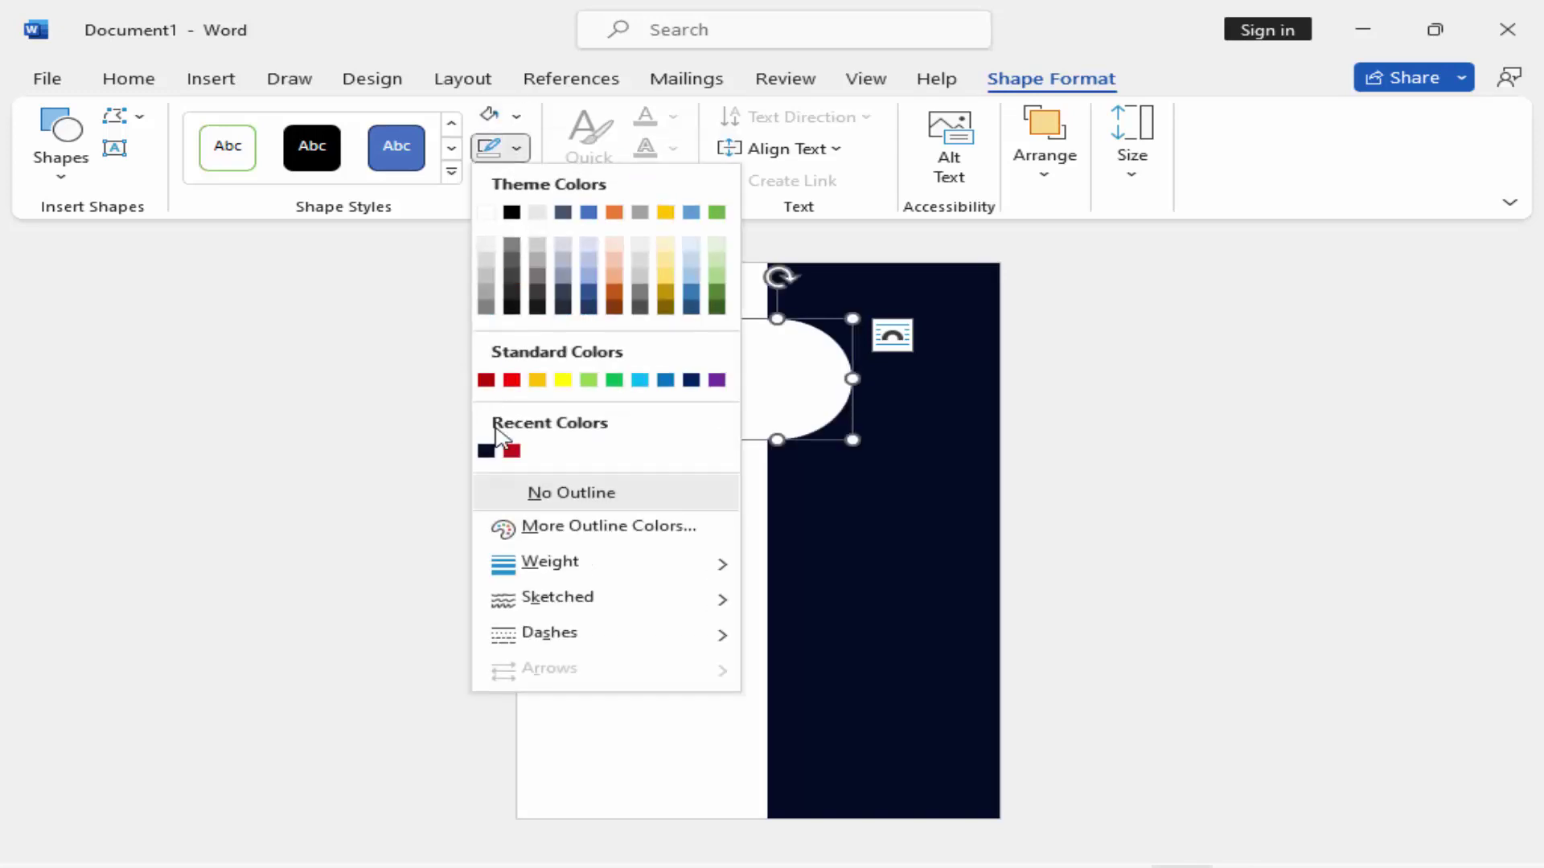
left_click(486, 447)
left_click(517, 149)
mouse_move(550, 562)
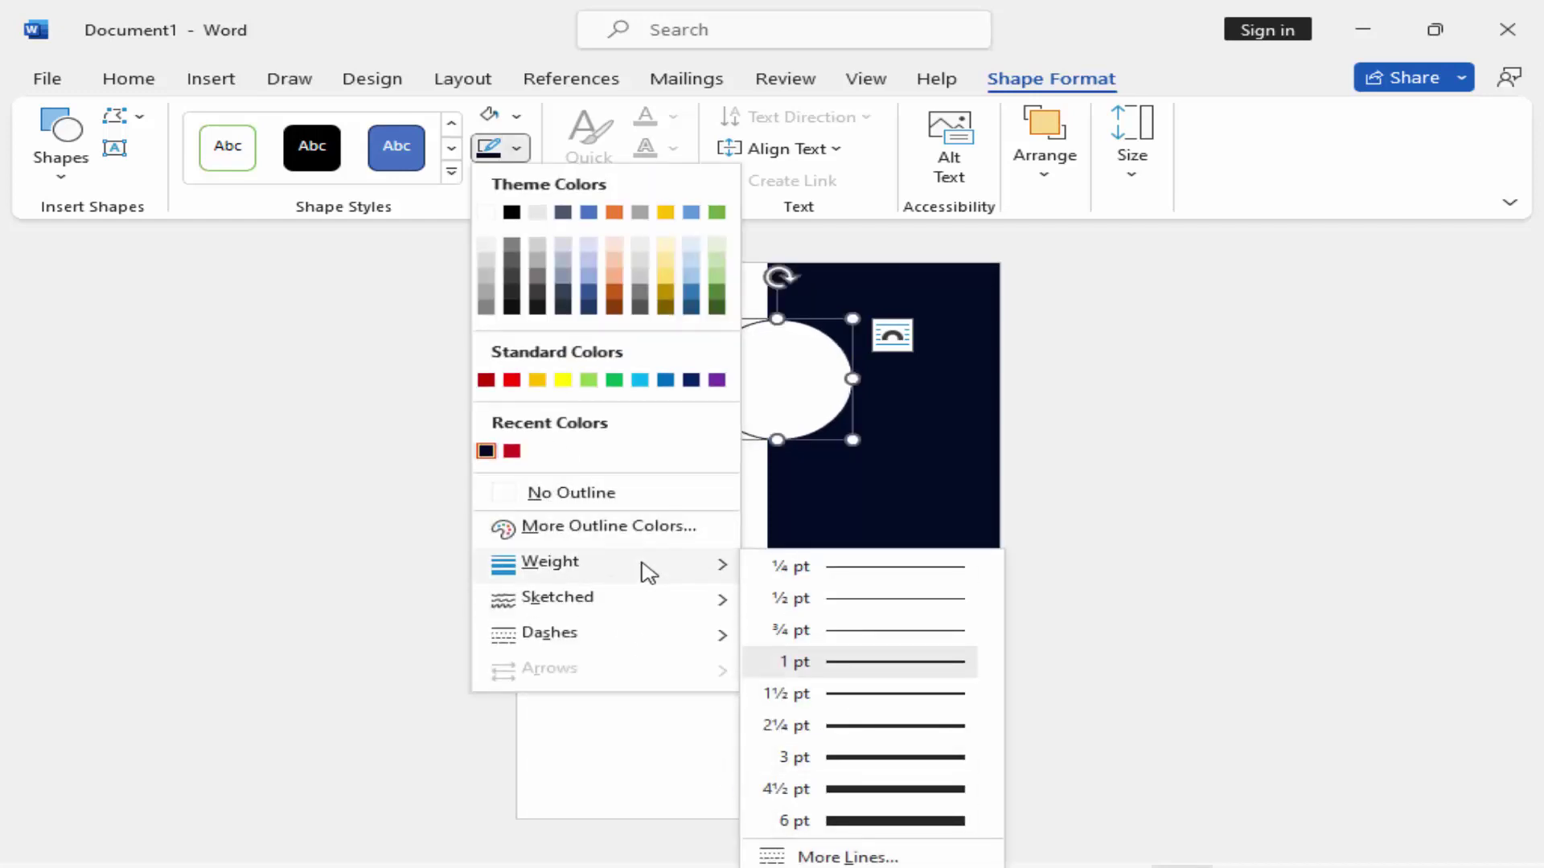
Set the circle's outline width to 14.25 pt in the Format Shape pane.
left_click(800, 858)
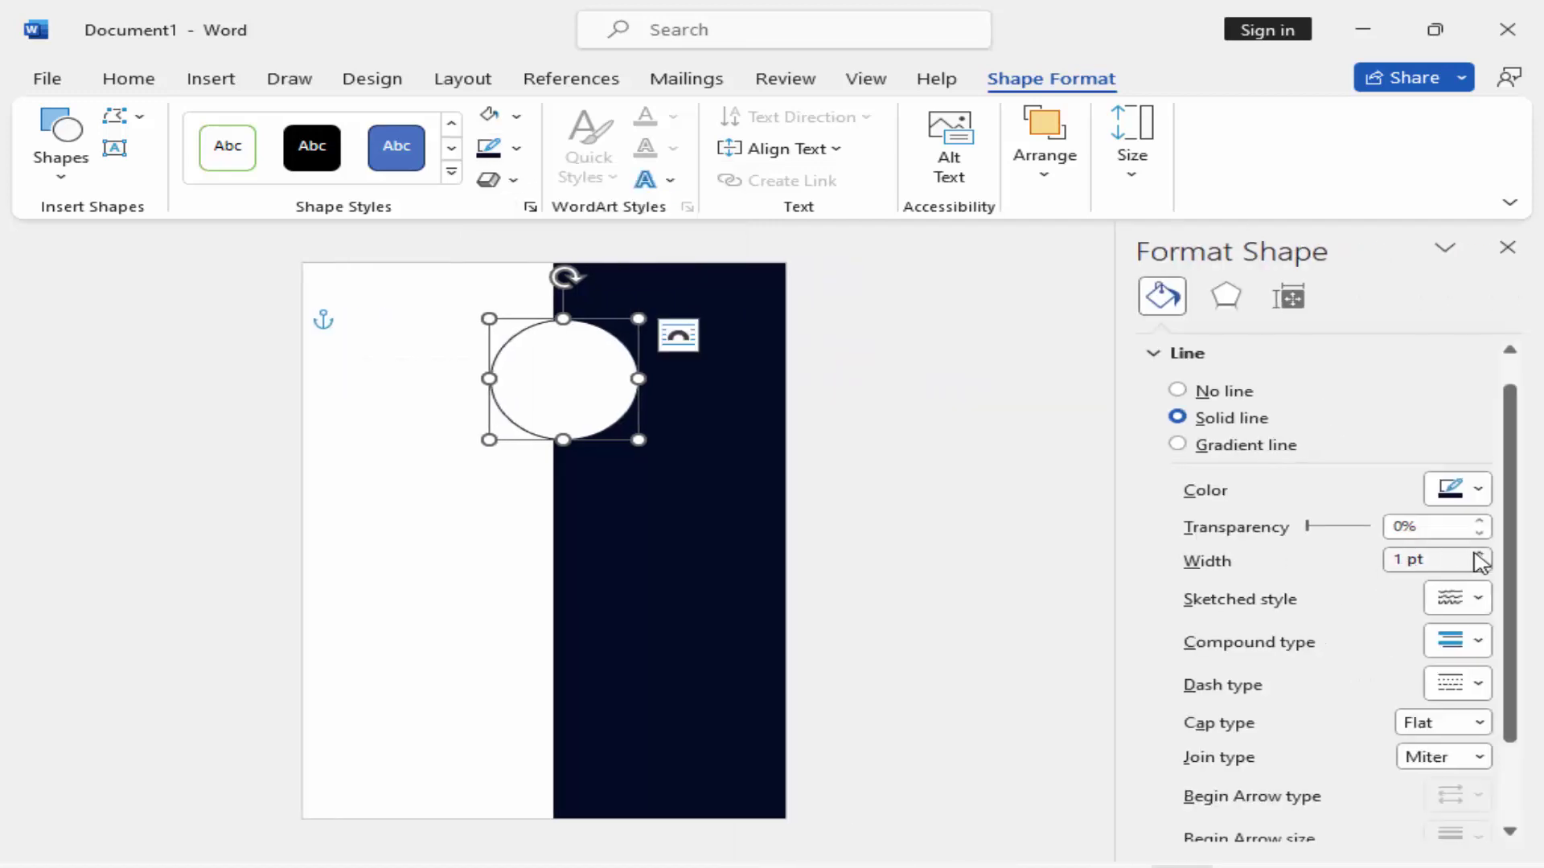
left_click(1479, 555)
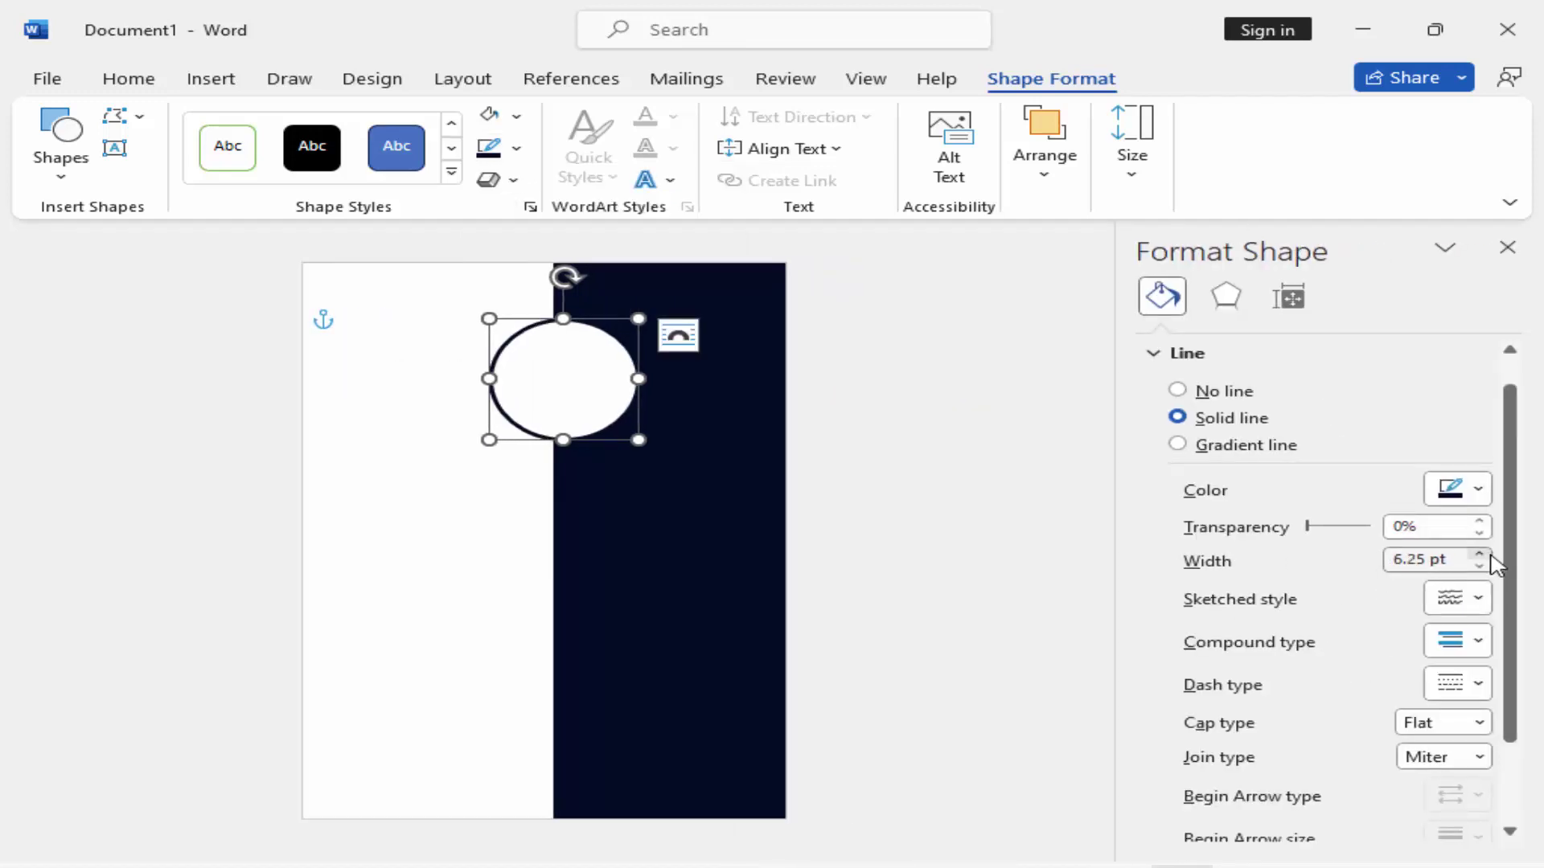
left_click_drag(1489, 563, 1481, 565)
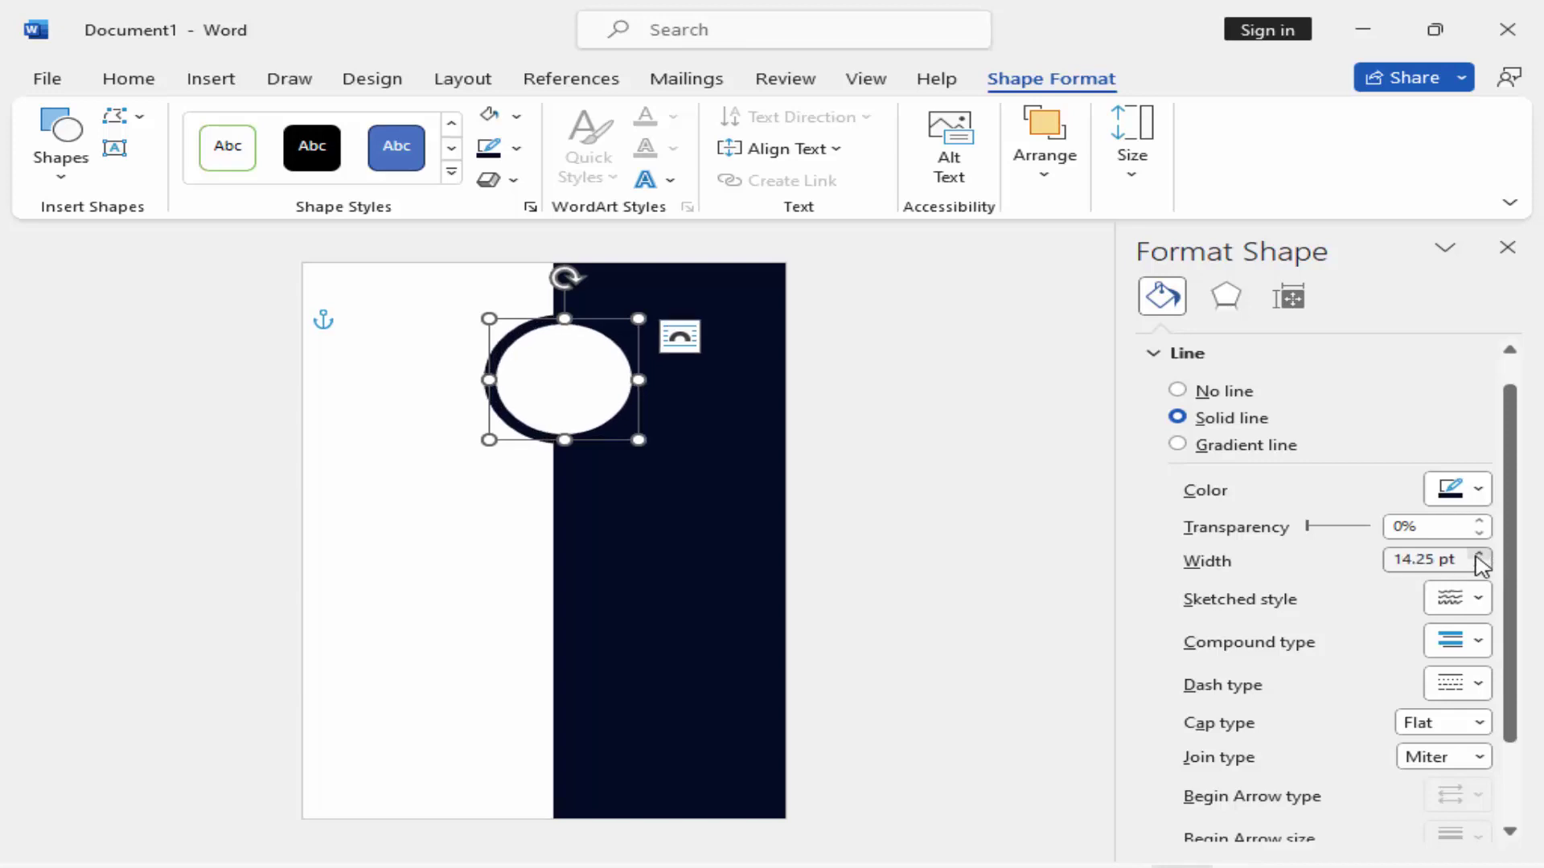
left_click(986, 550)
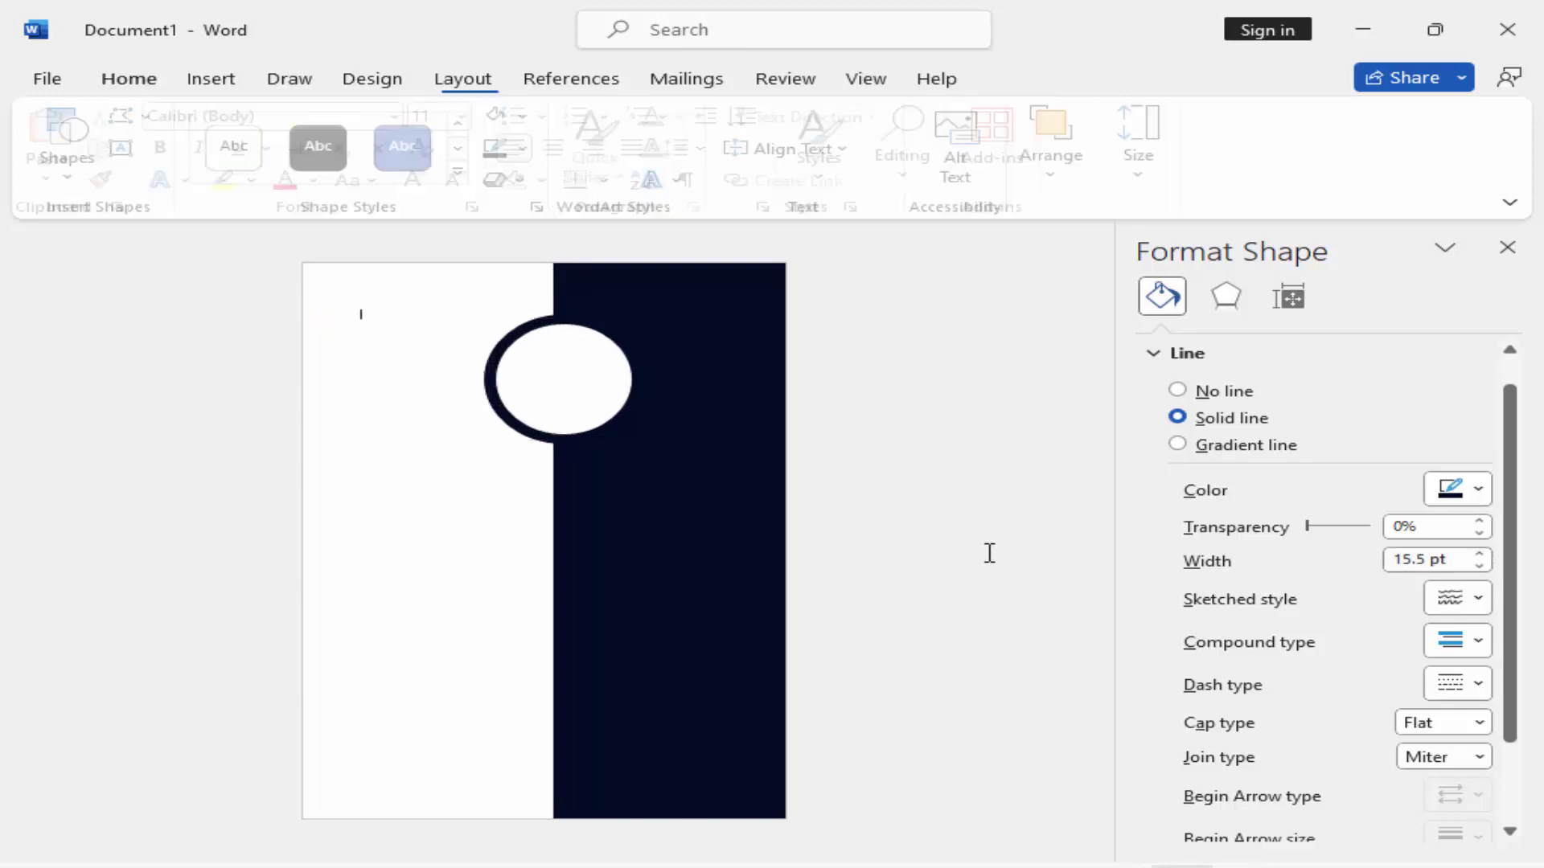
Reselect the circle and nudge it slightly right onto the navy panel's edge.
left_click(582, 411)
left_click(1507, 248)
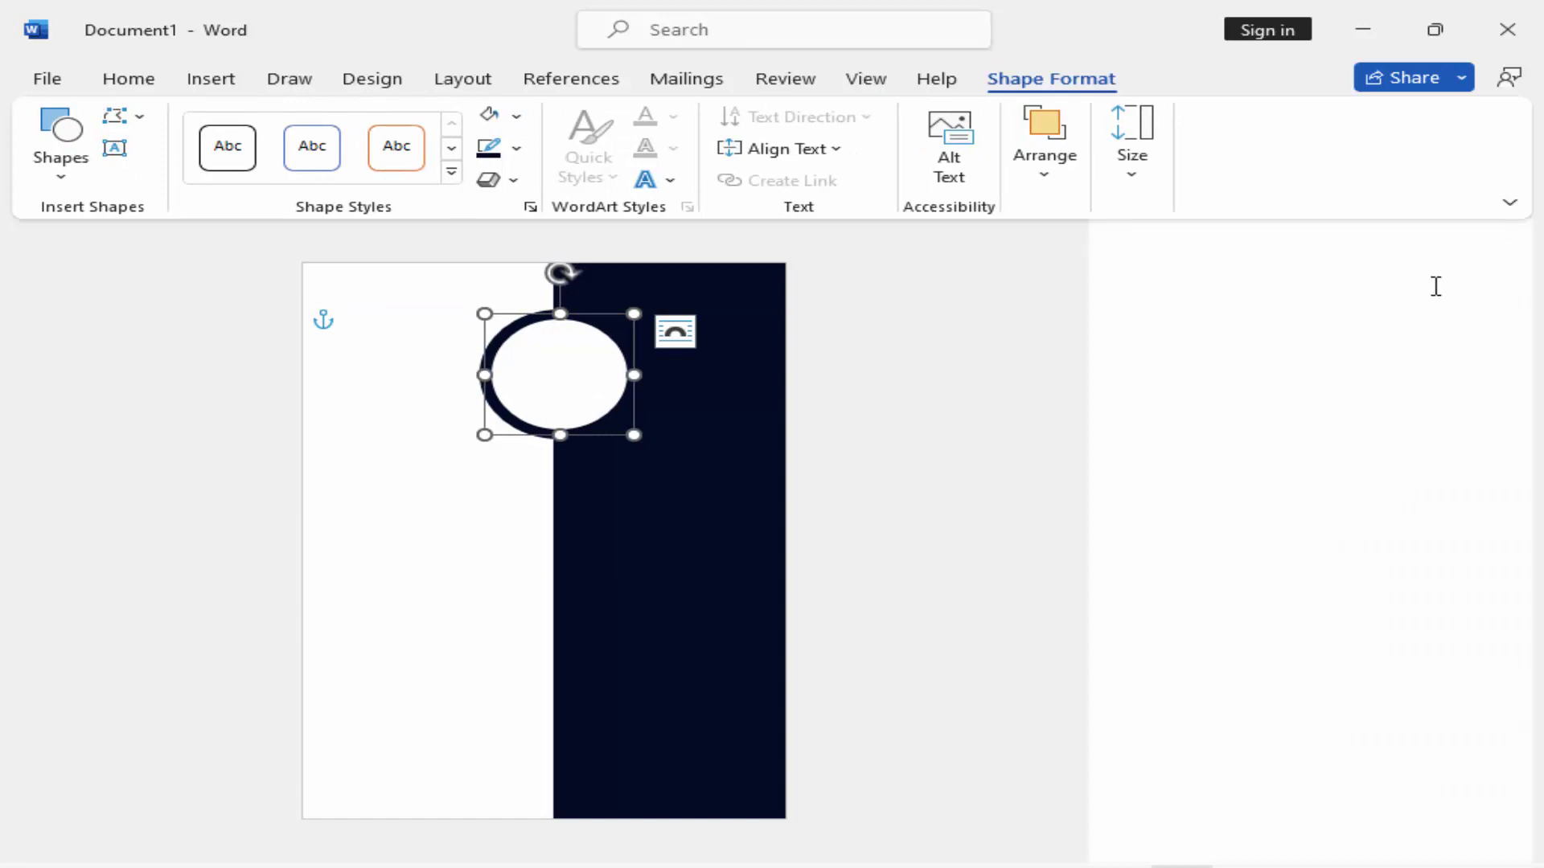
left_click_drag(786, 407, 799, 395)
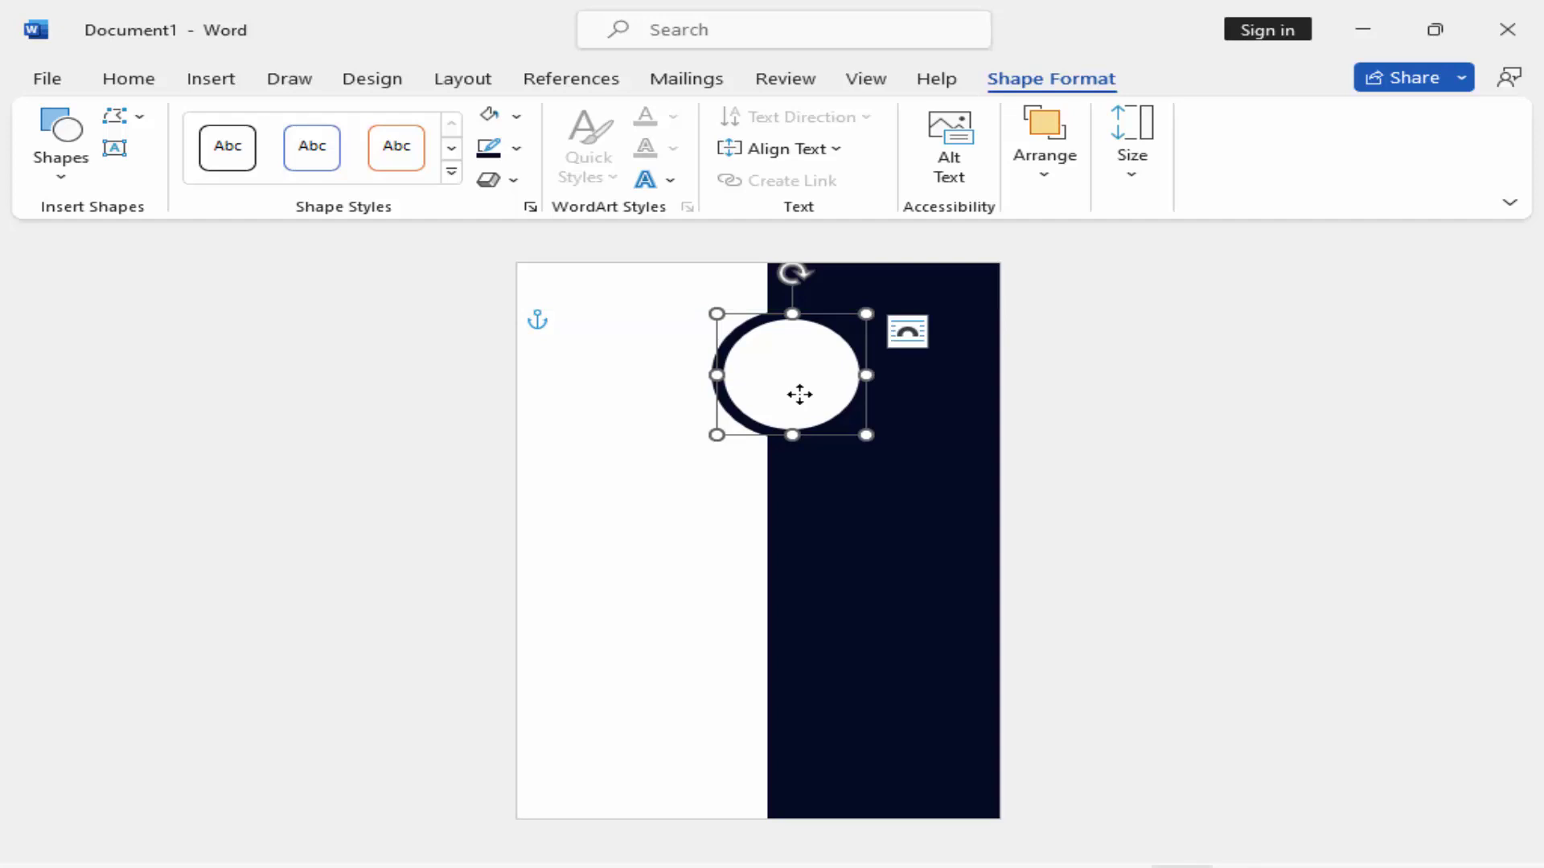
Delete the outlined circle and draw a new oval straddling the navy panel's edge.
key("Delete")
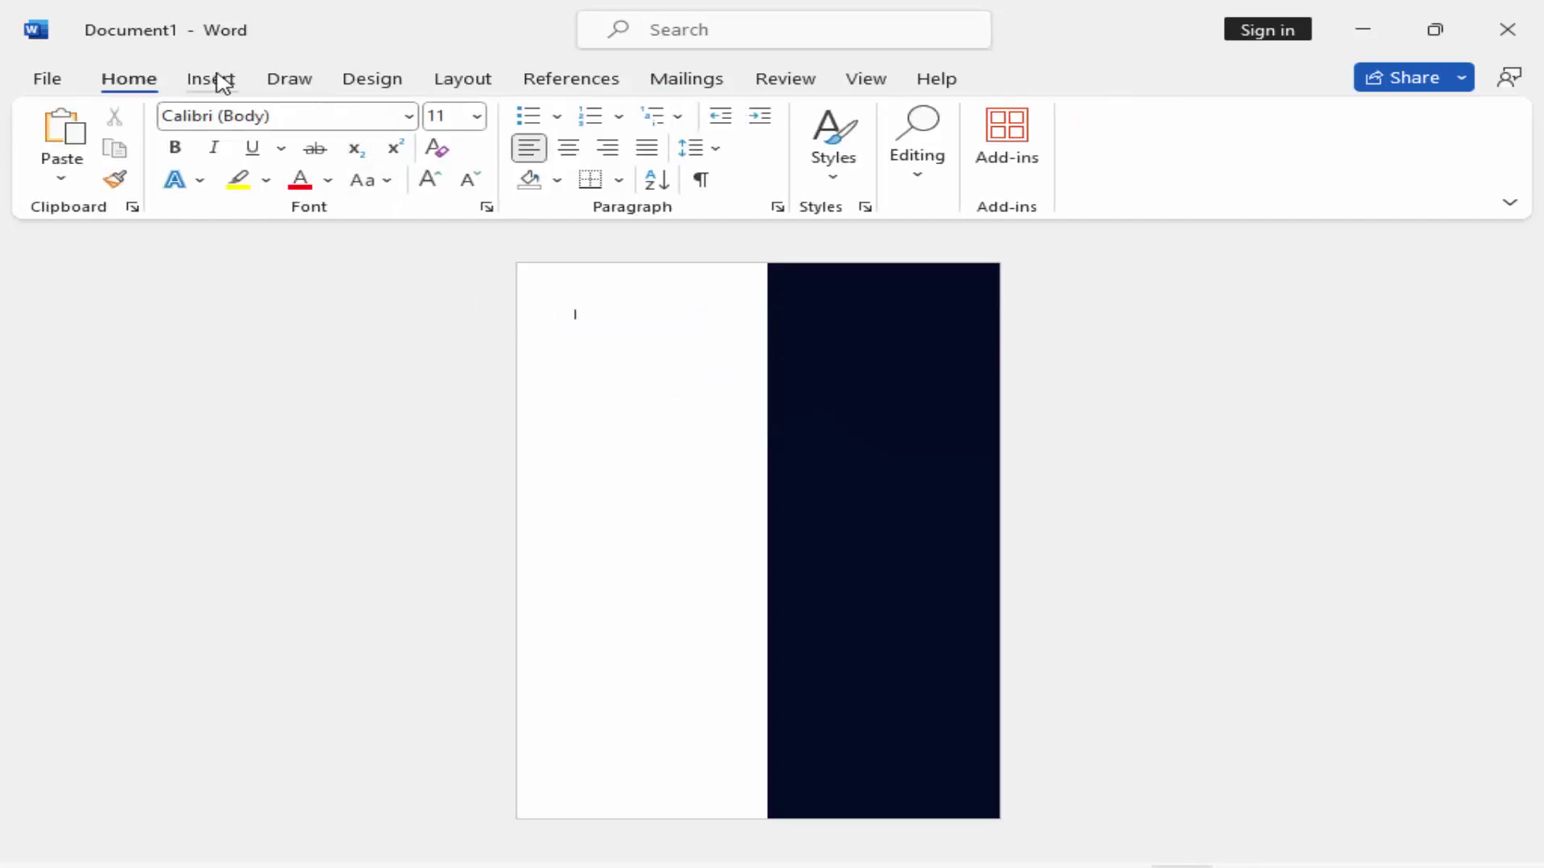
left_click(215, 79)
left_click(341, 121)
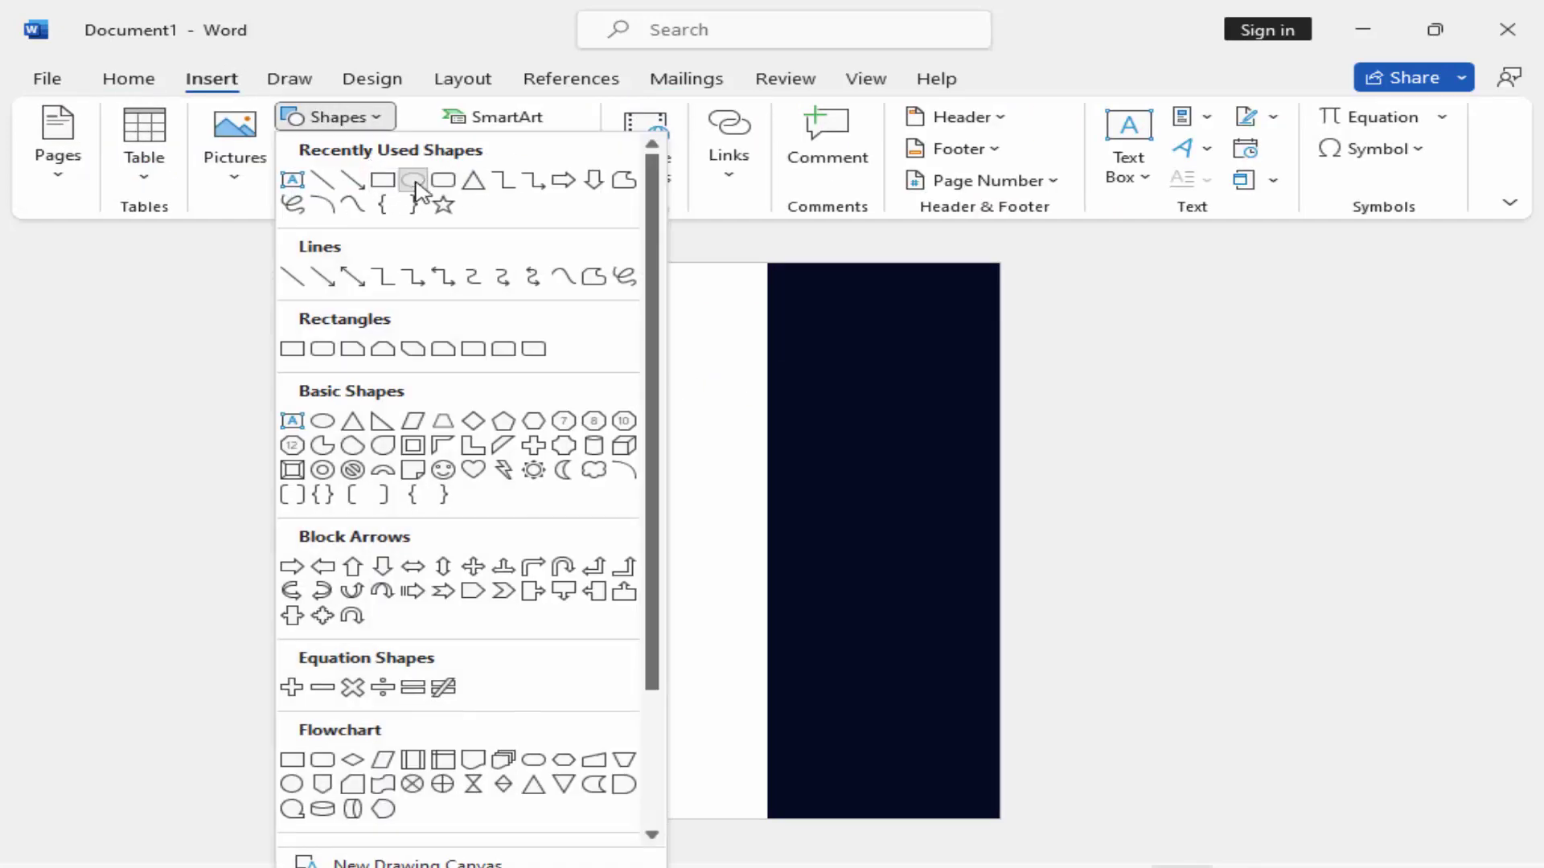
left_click(415, 183)
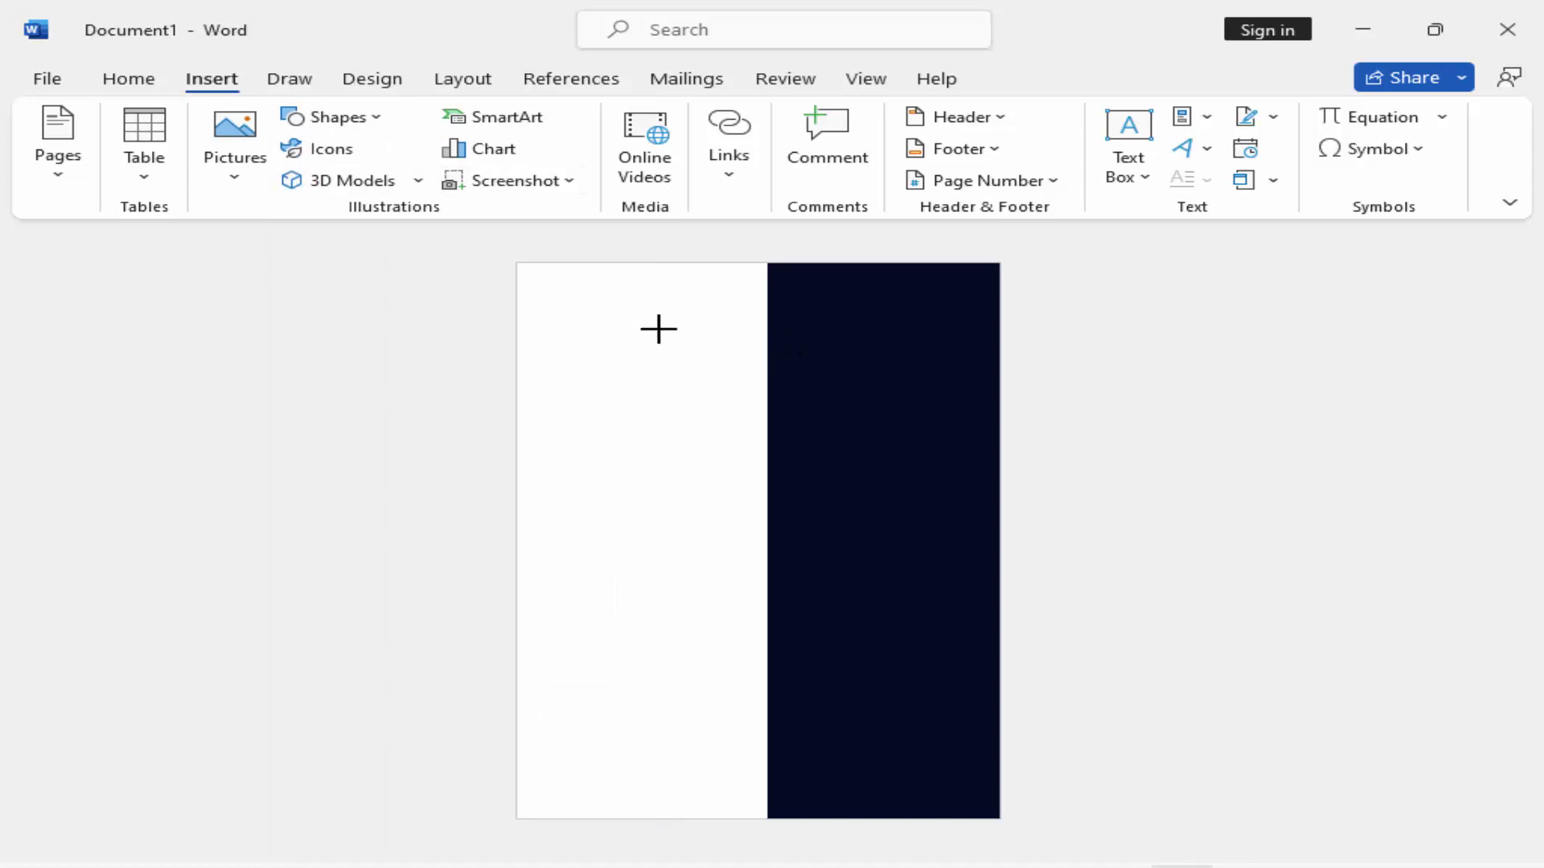
left_click_drag(740, 314, 860, 430)
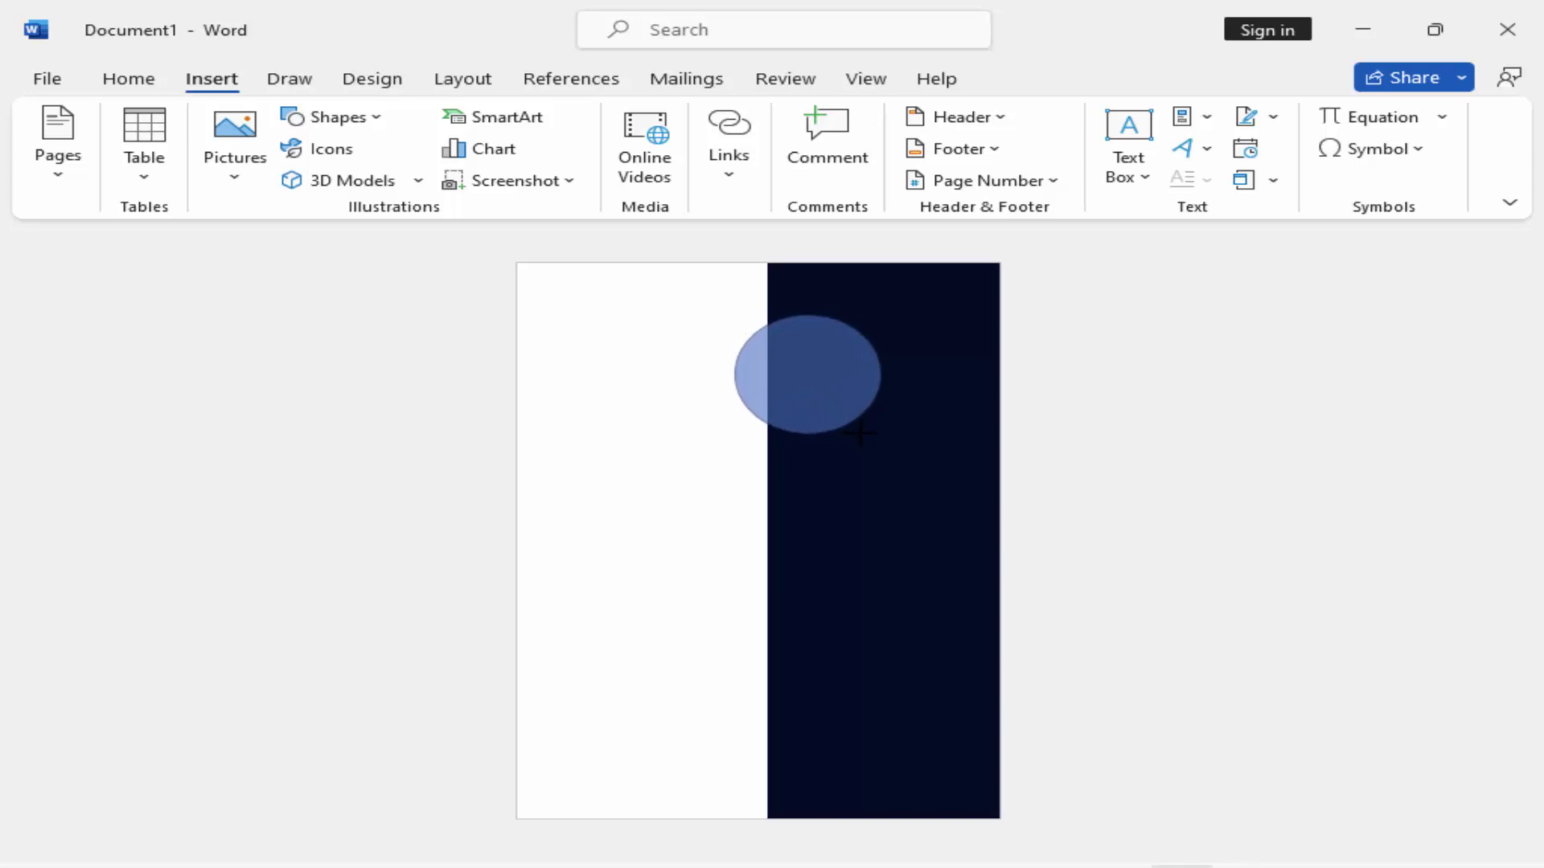
left_click_drag(860, 432, 860, 432)
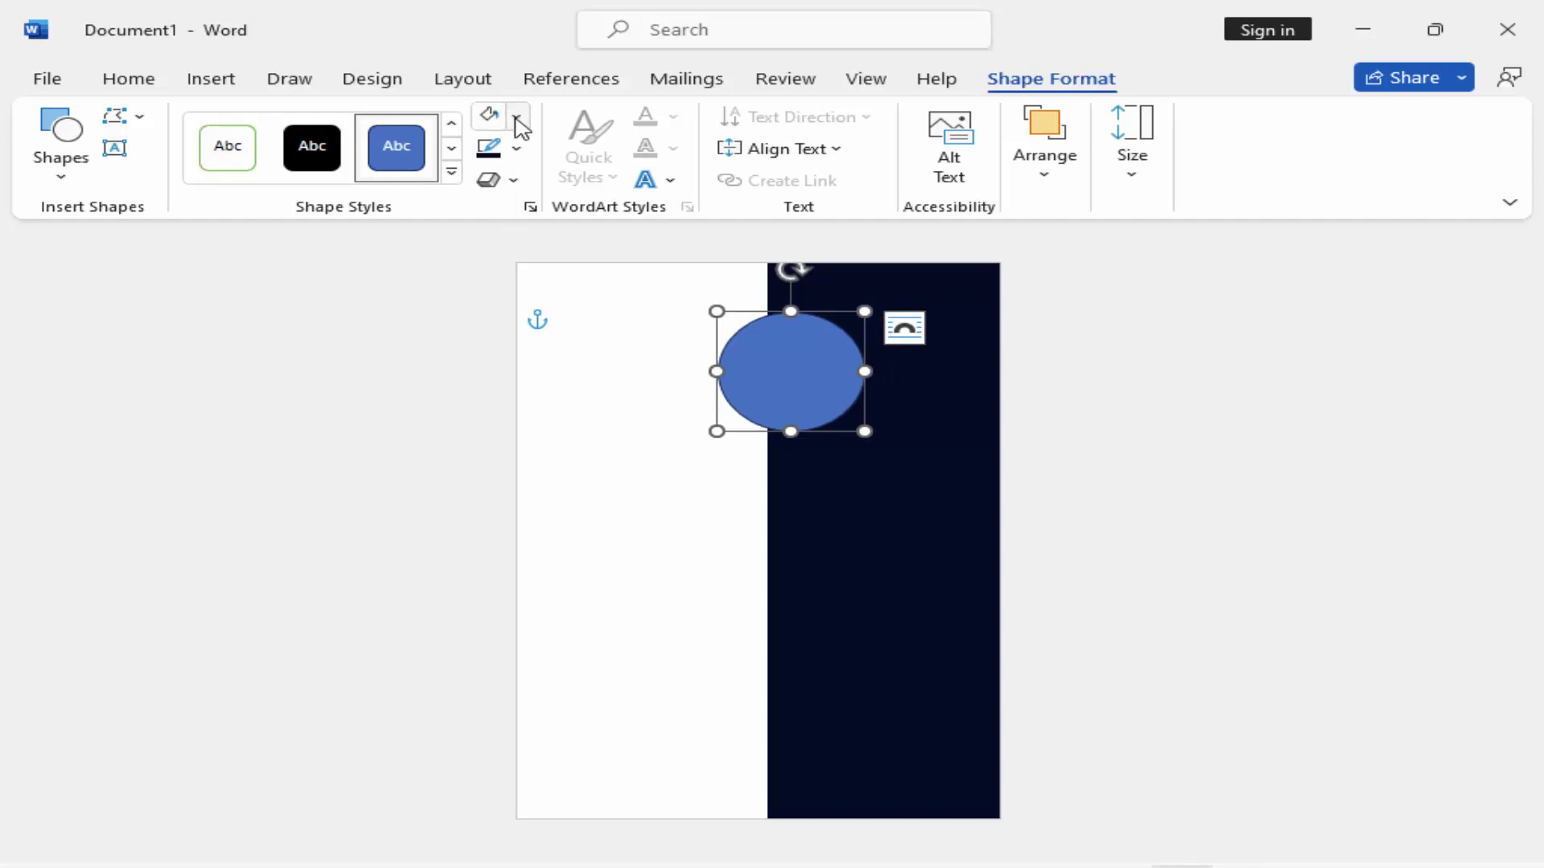
Remove the new circle's outline, fill it dark navy and settle it at the panel edge.
left_click(516, 148)
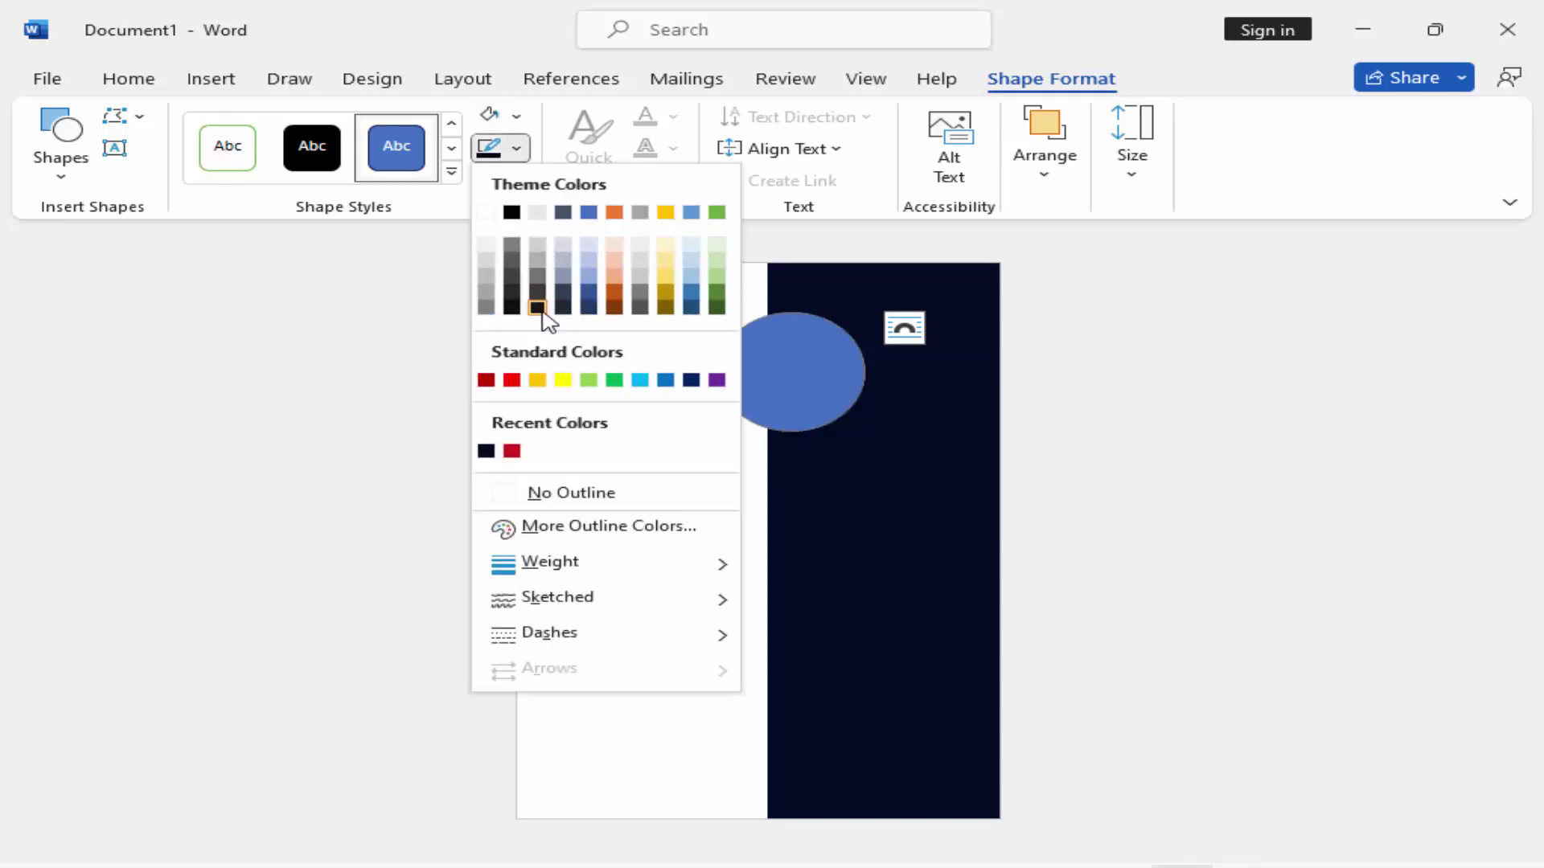
left_click(512, 494)
left_click(516, 115)
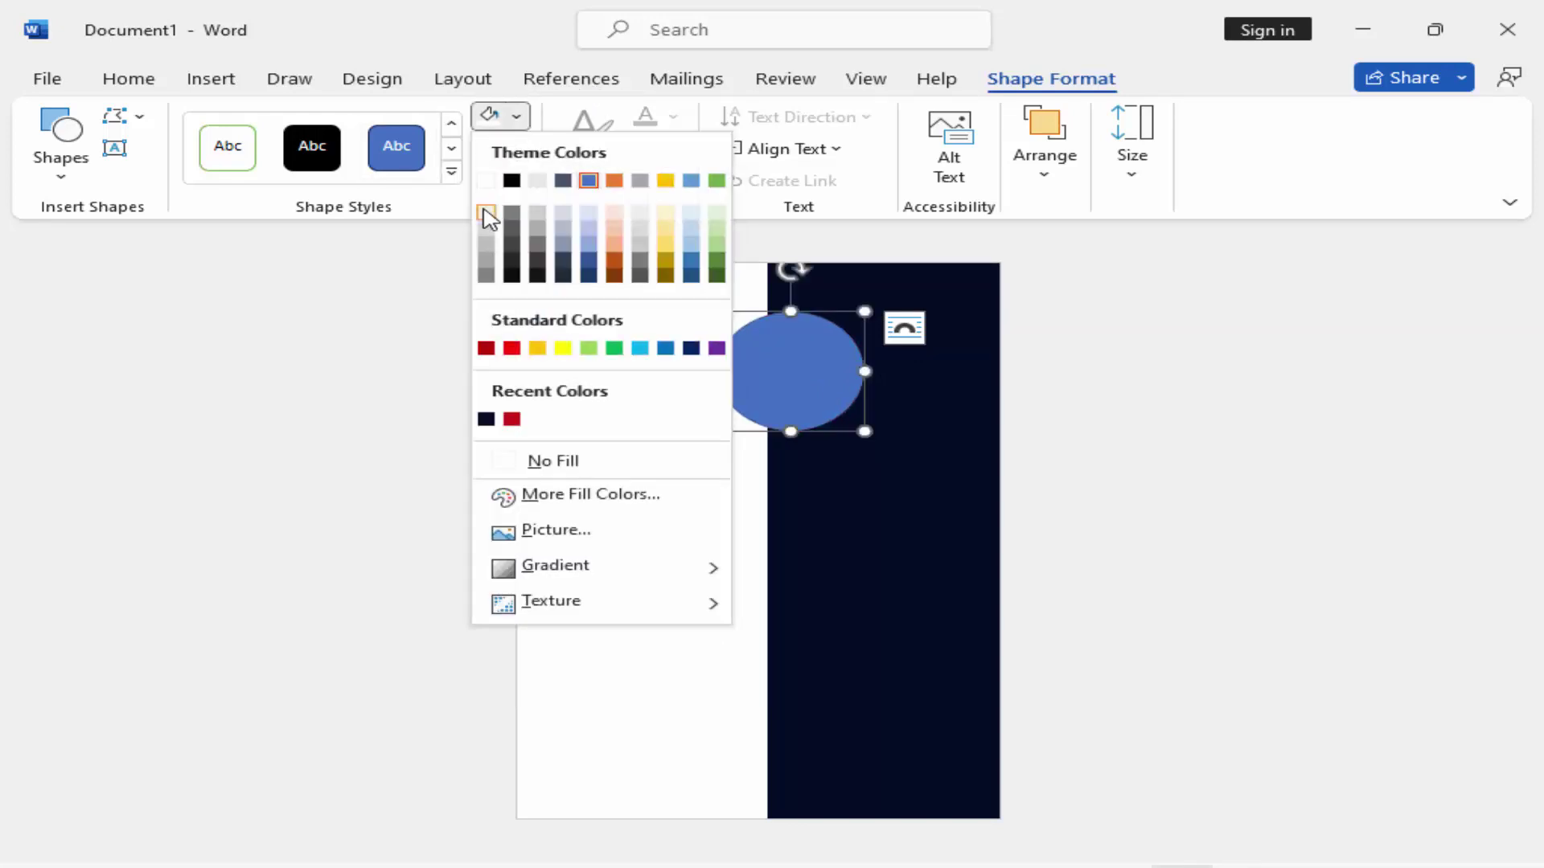
left_click(485, 419)
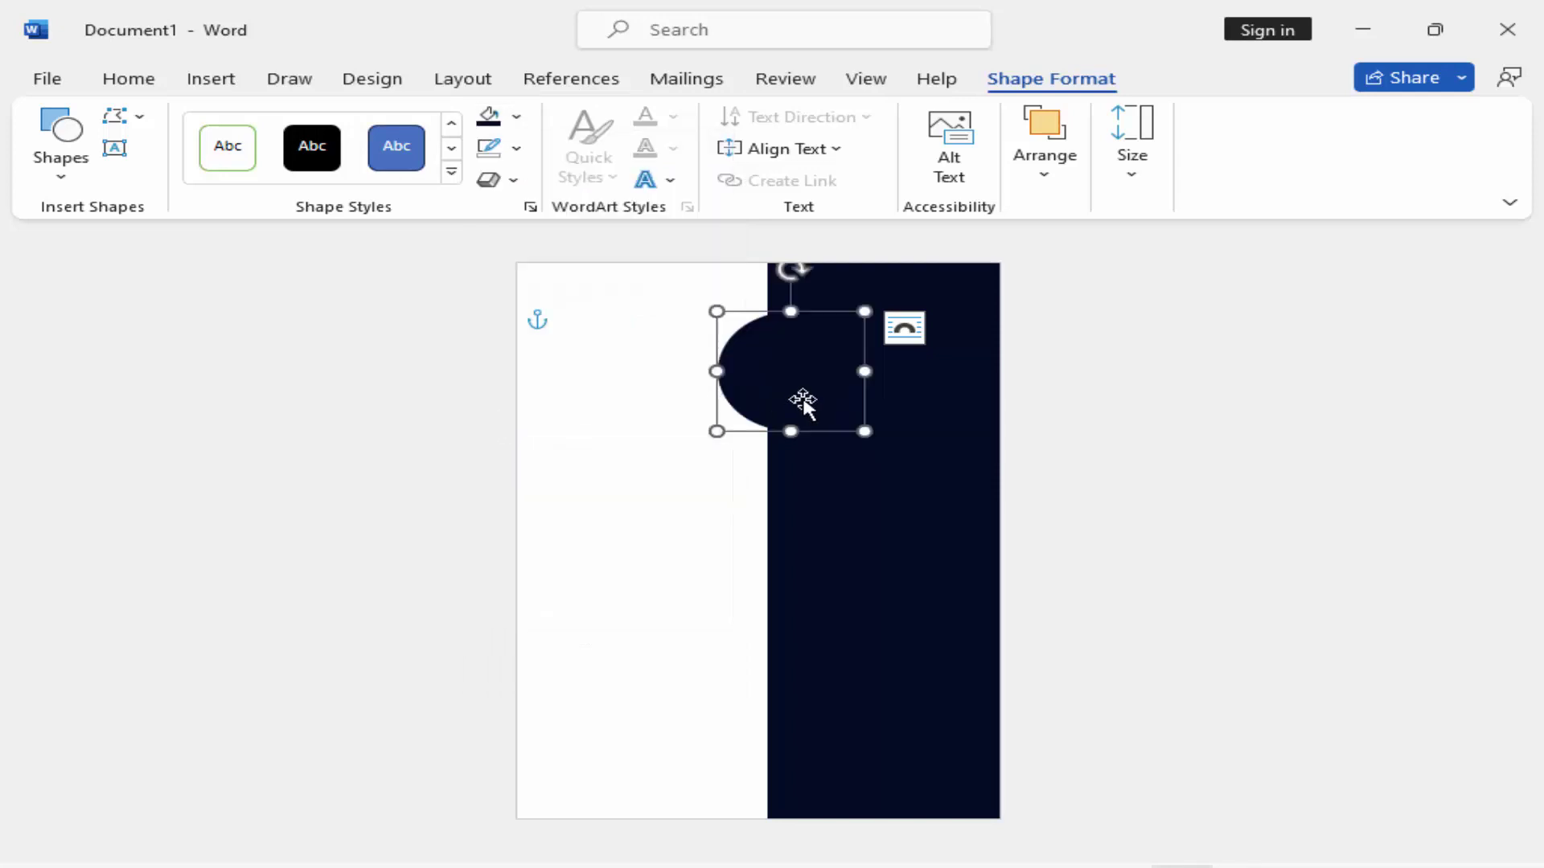
left_click_drag(802, 400, 781, 392)
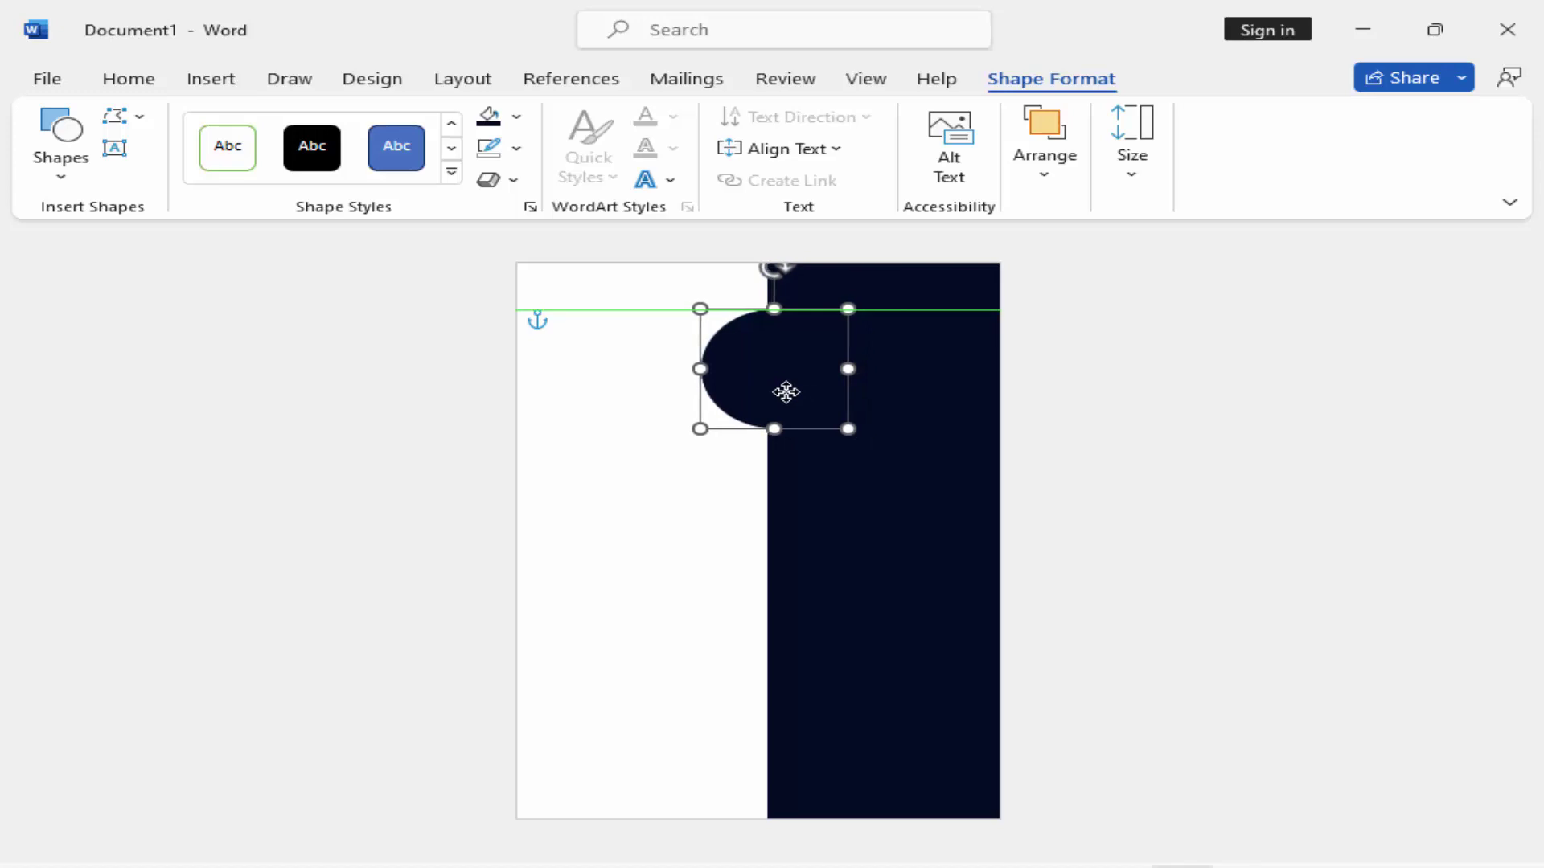
left_click_drag(781, 392, 768, 396)
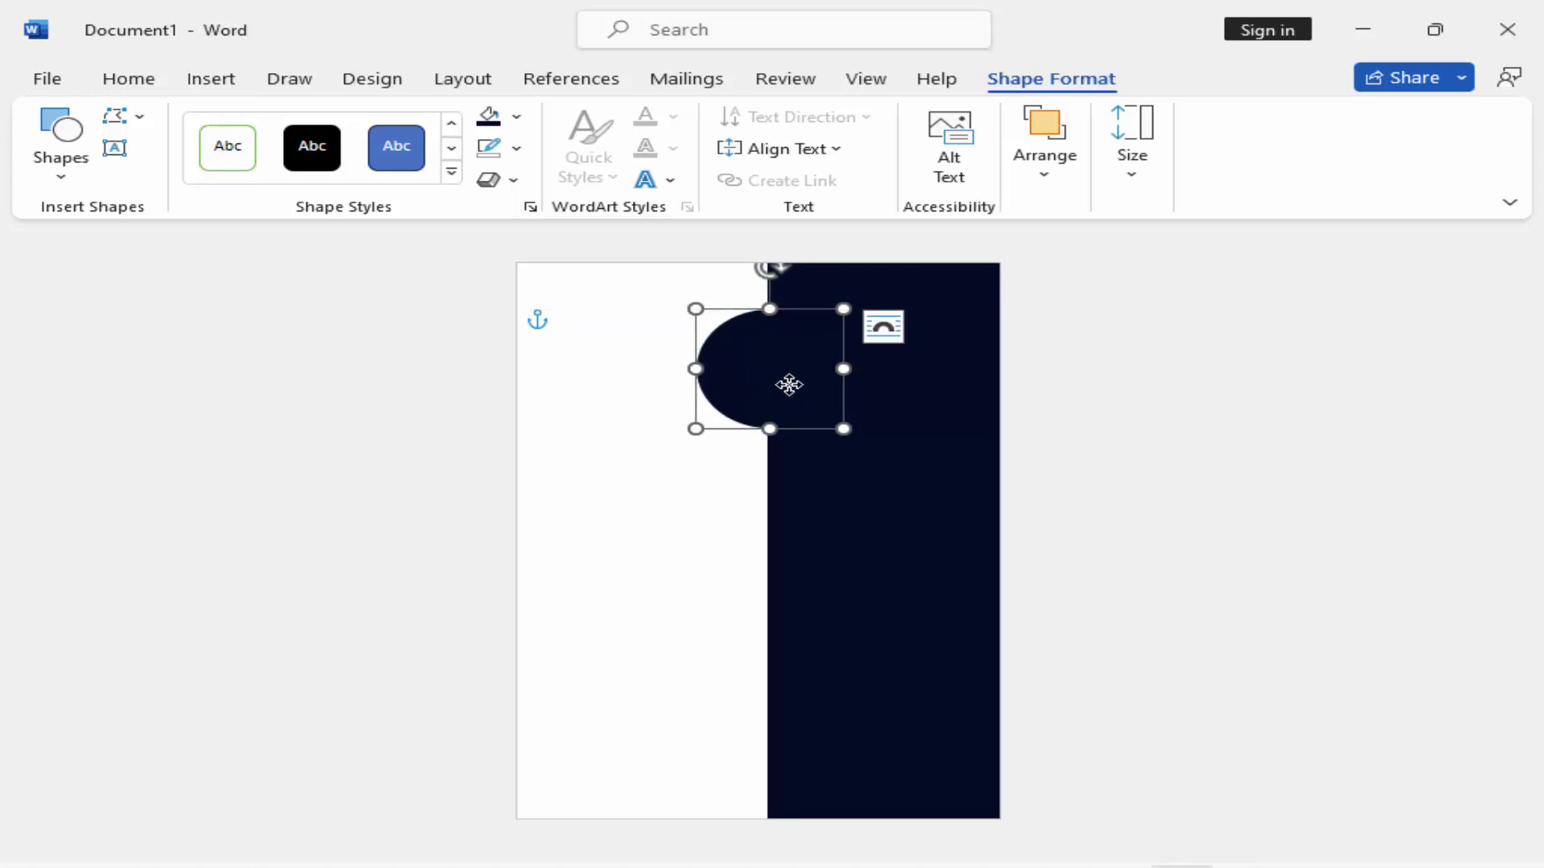
Bring up the Insert Shapes gallery to pick the next shape.
right_click(789, 382)
left_click(576, 298)
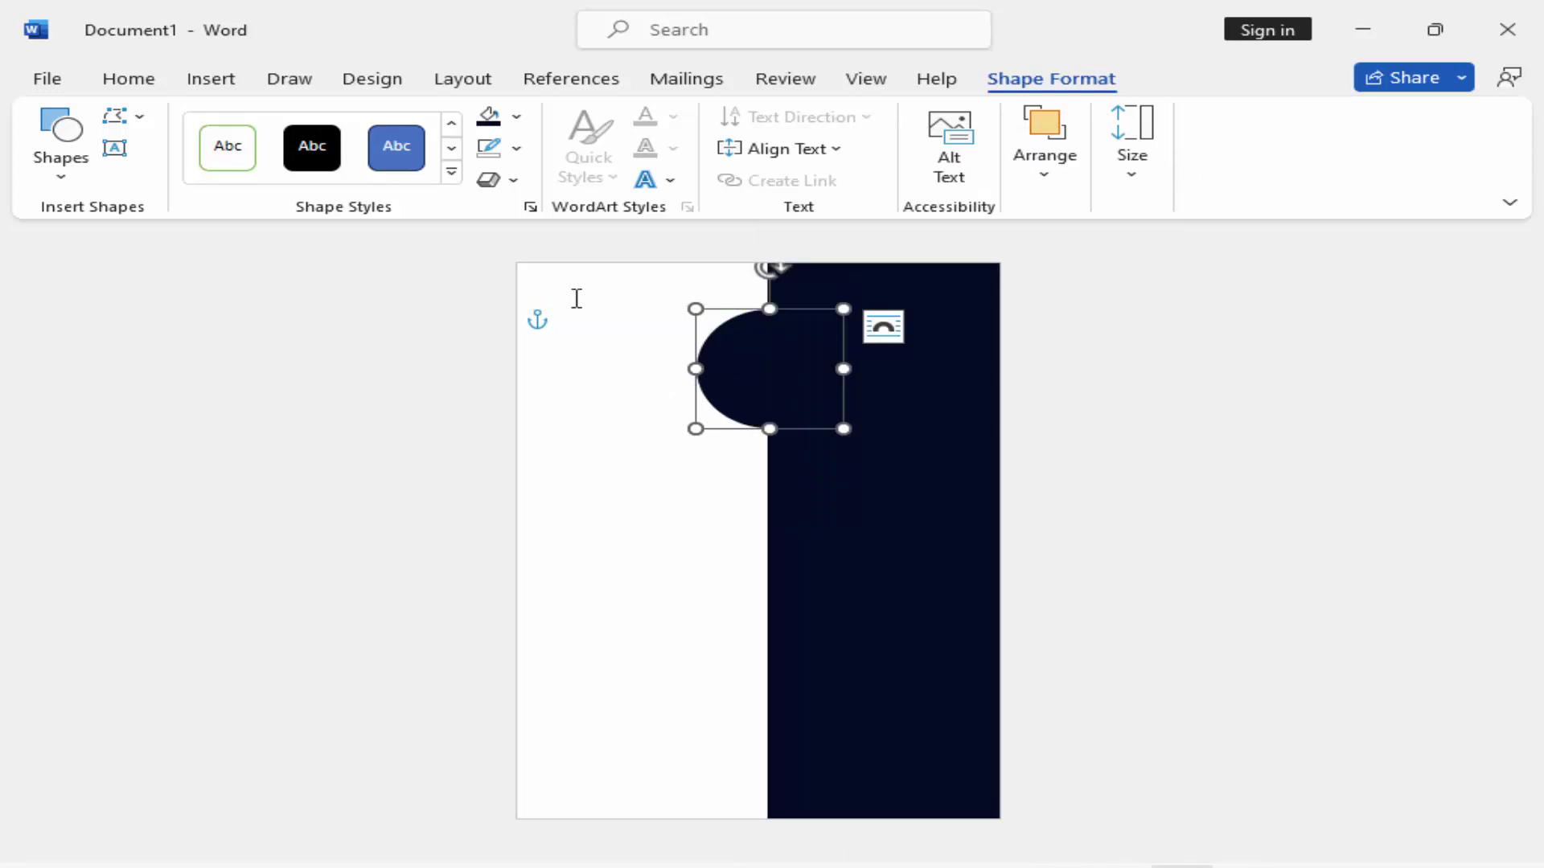
left_click(211, 80)
left_click(346, 120)
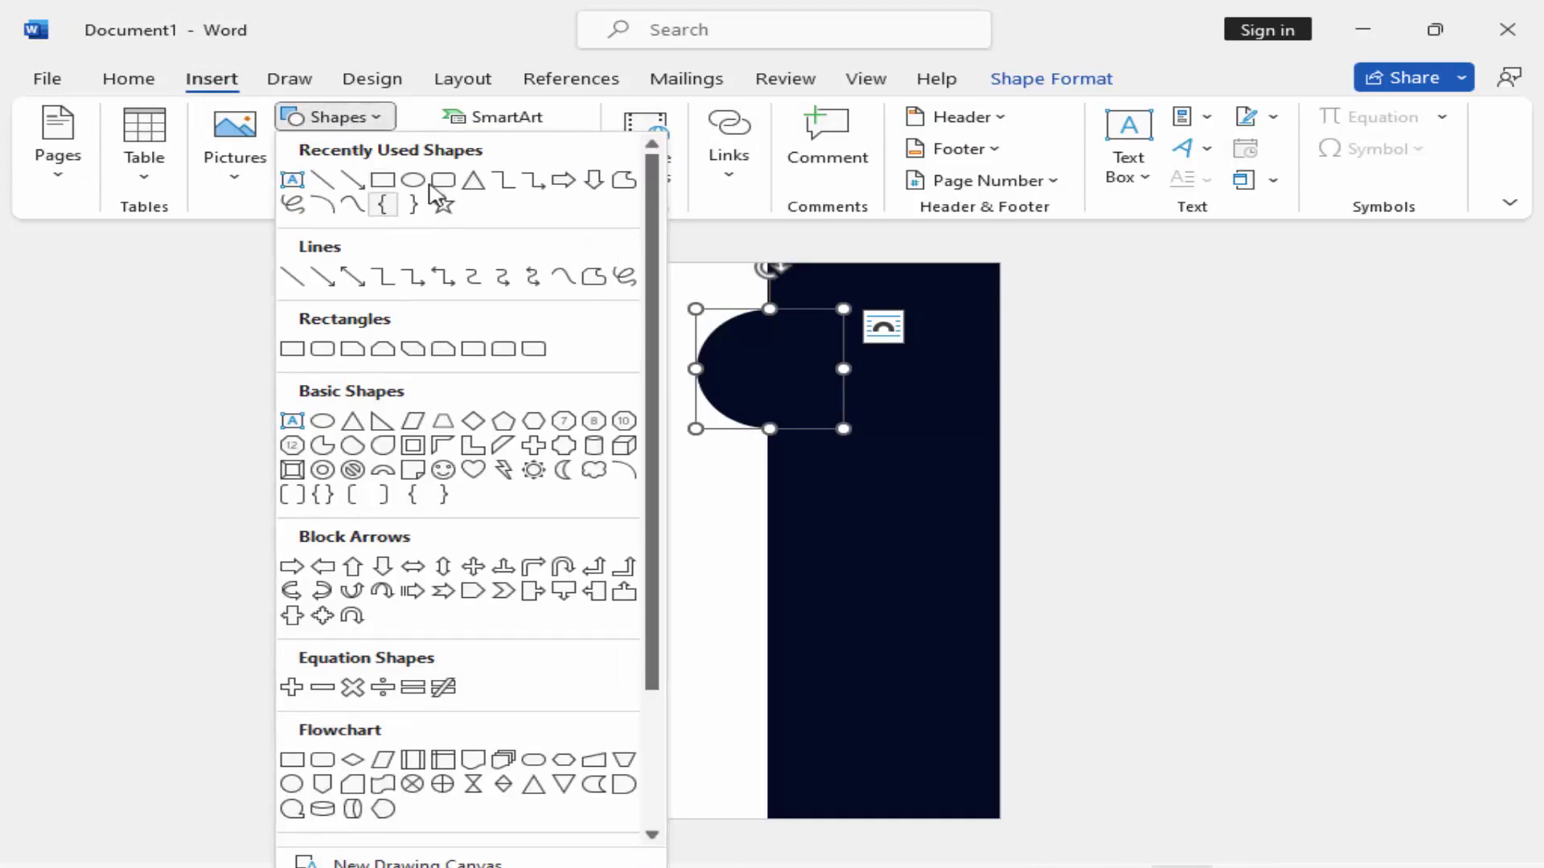
left_click(390, 197)
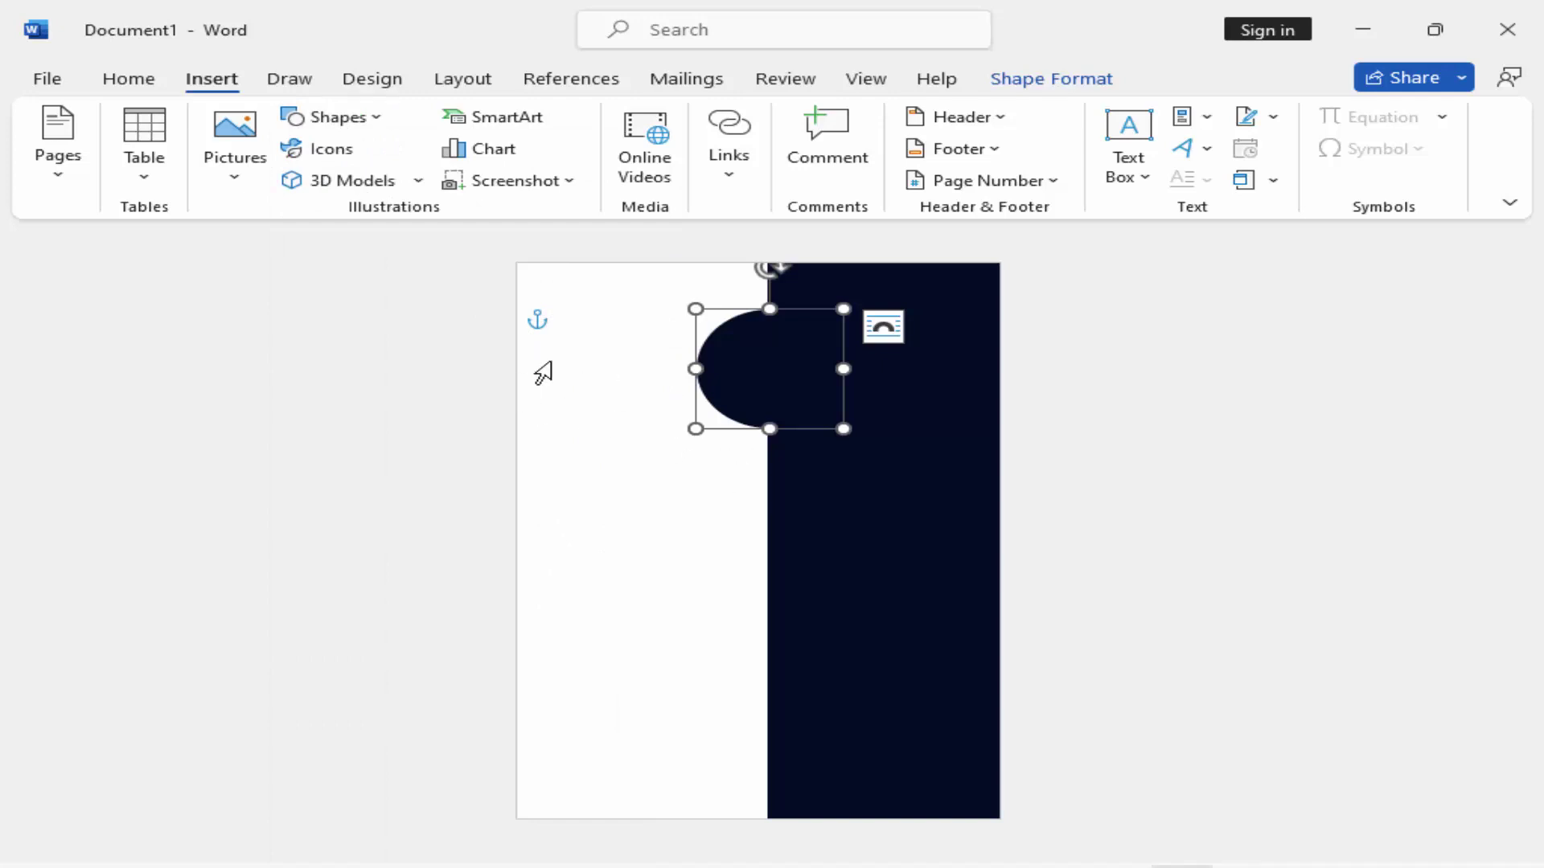
left_click(337, 116)
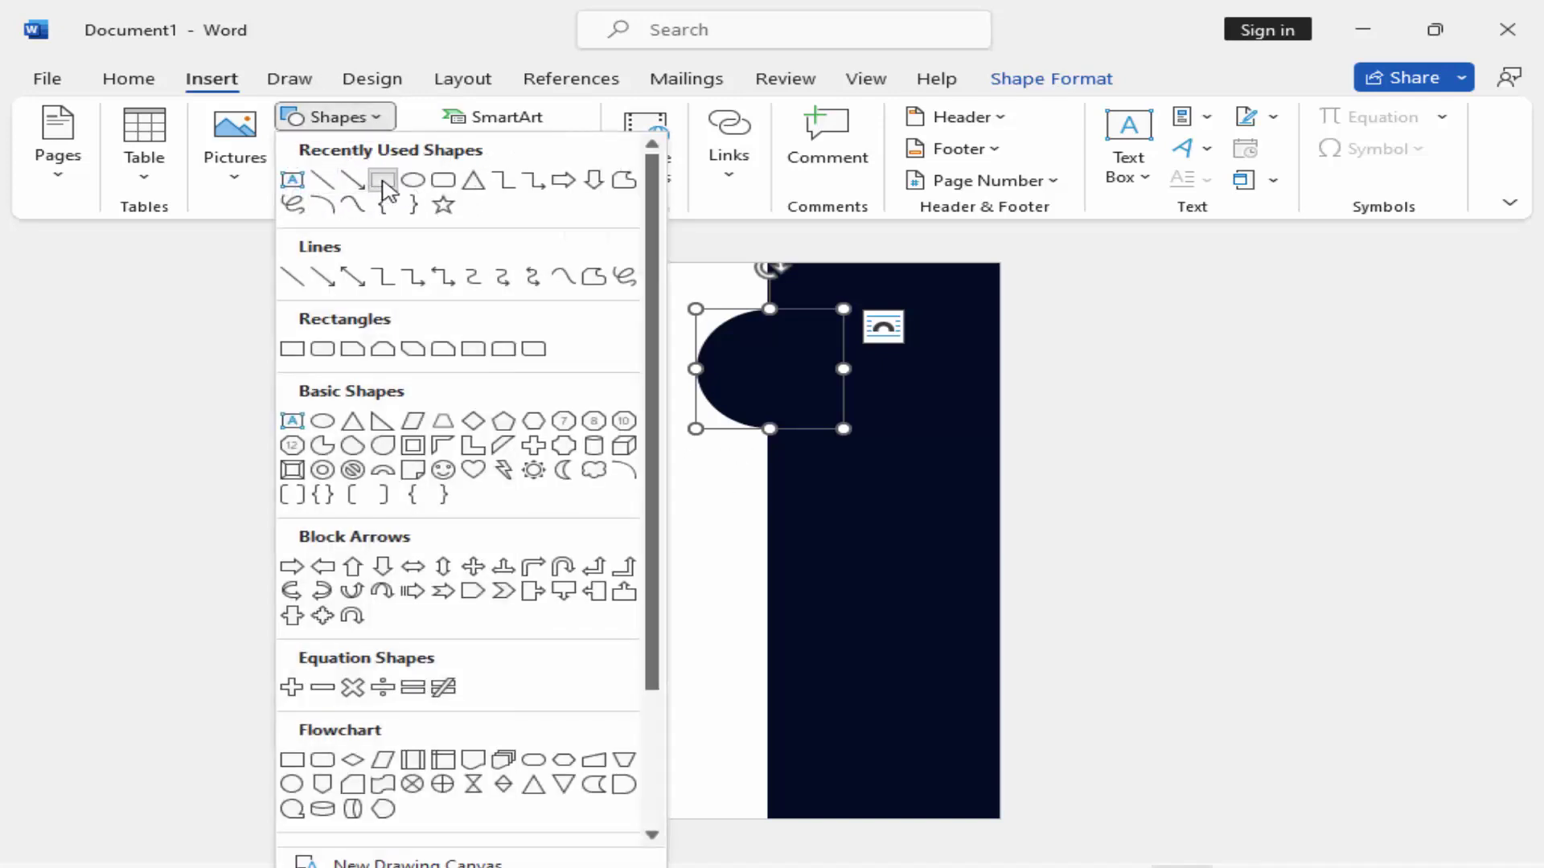
Draw a rectangle from the page's left edge into the navy panel over the circle's lower half, filled dark red.
left_click(384, 192)
mouse_move(520, 349)
left_mouse_down()
mouse_move(800, 507)
mouse_move(822, 498)
left_mouse_up()
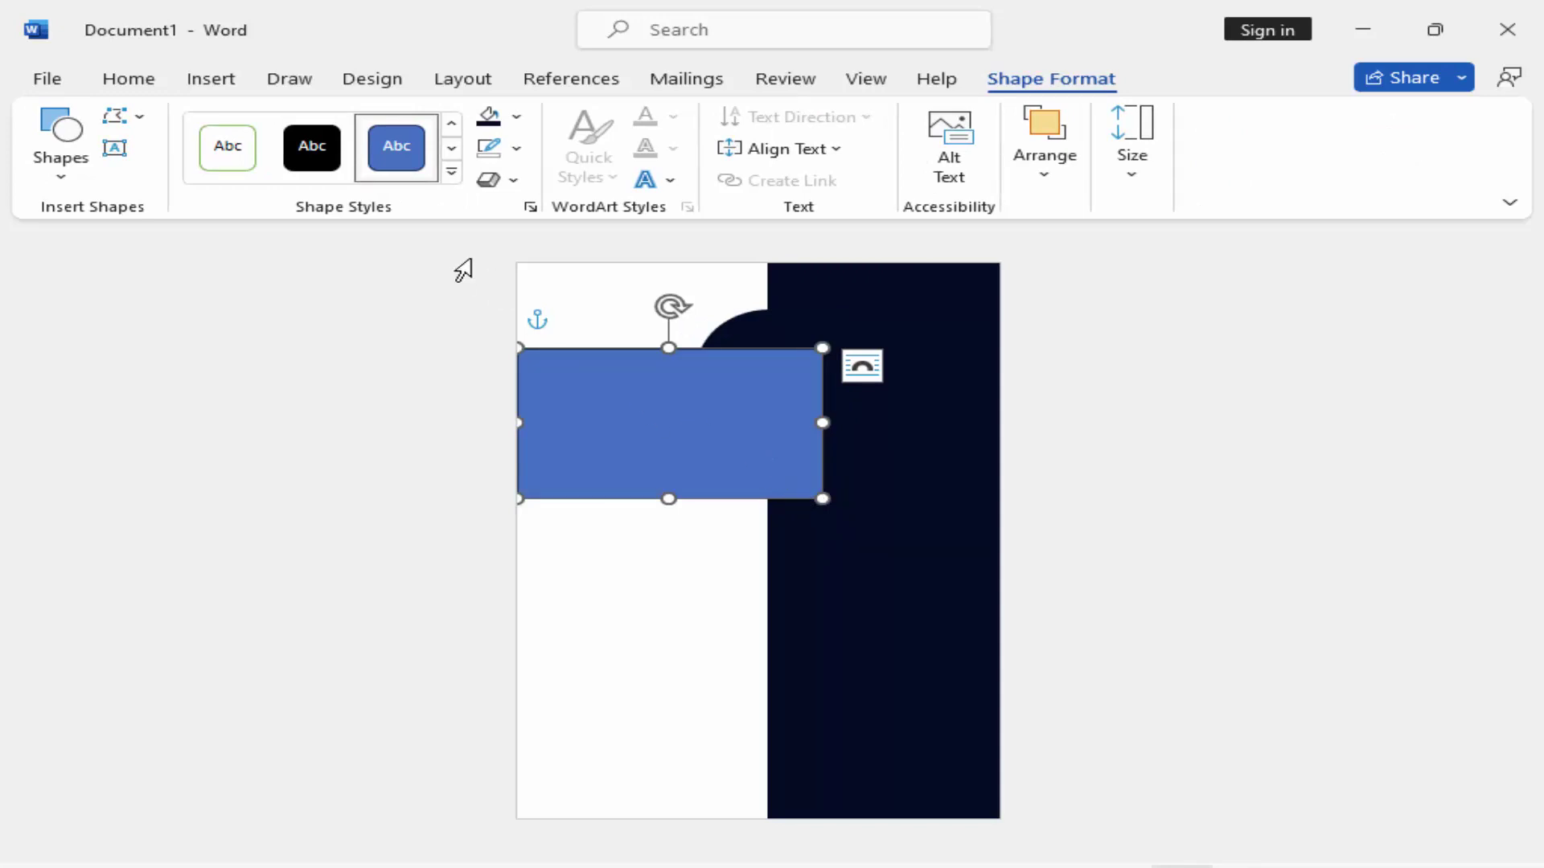
left_click_drag(822, 422, 847, 423)
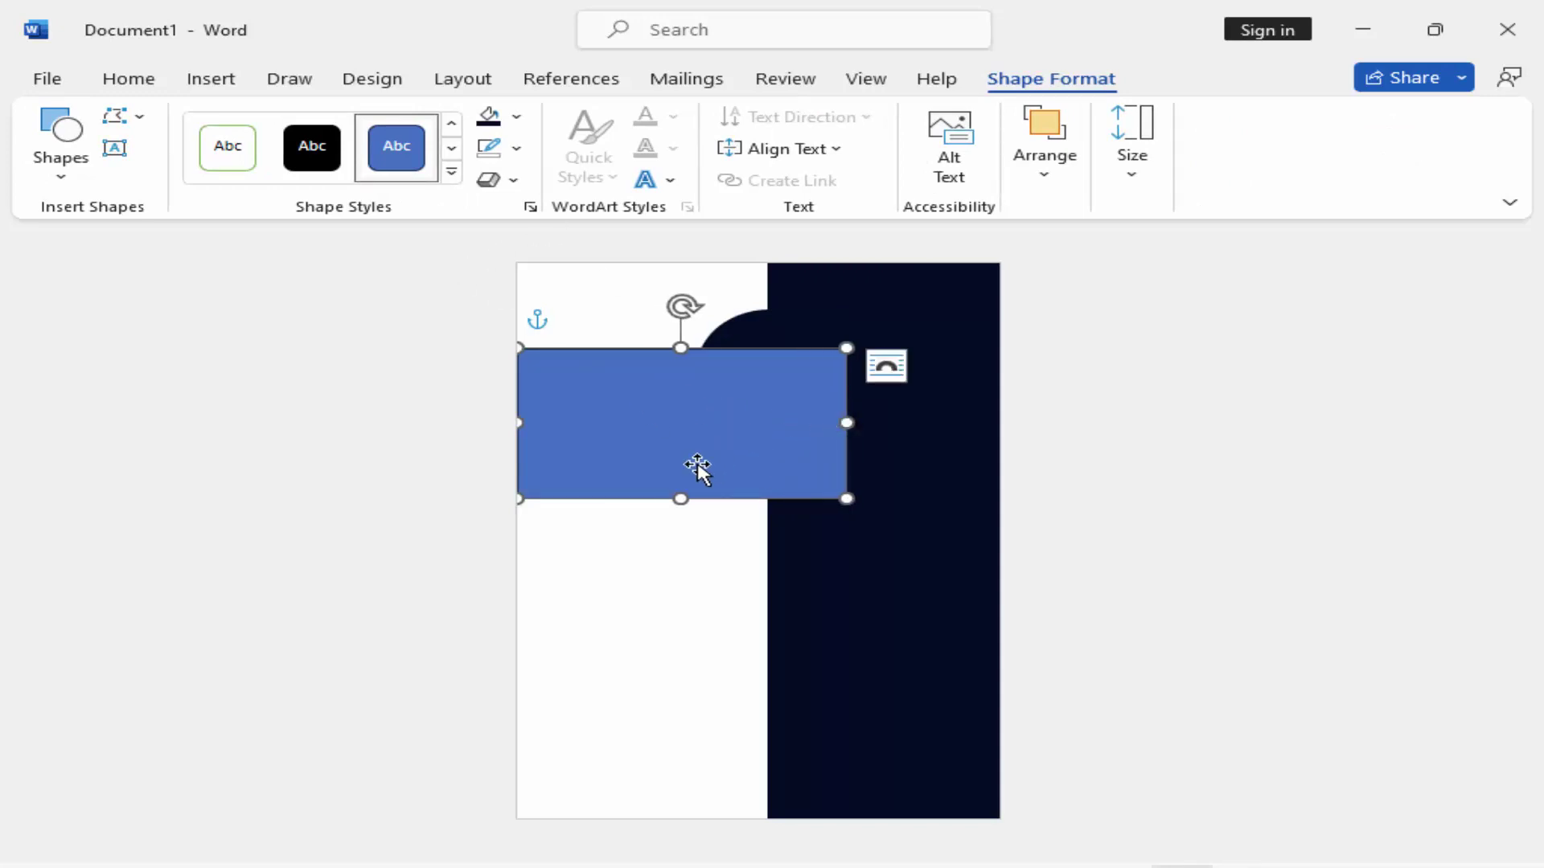
left_click_drag(686, 498, 683, 494)
left_click_drag(759, 451, 759, 461)
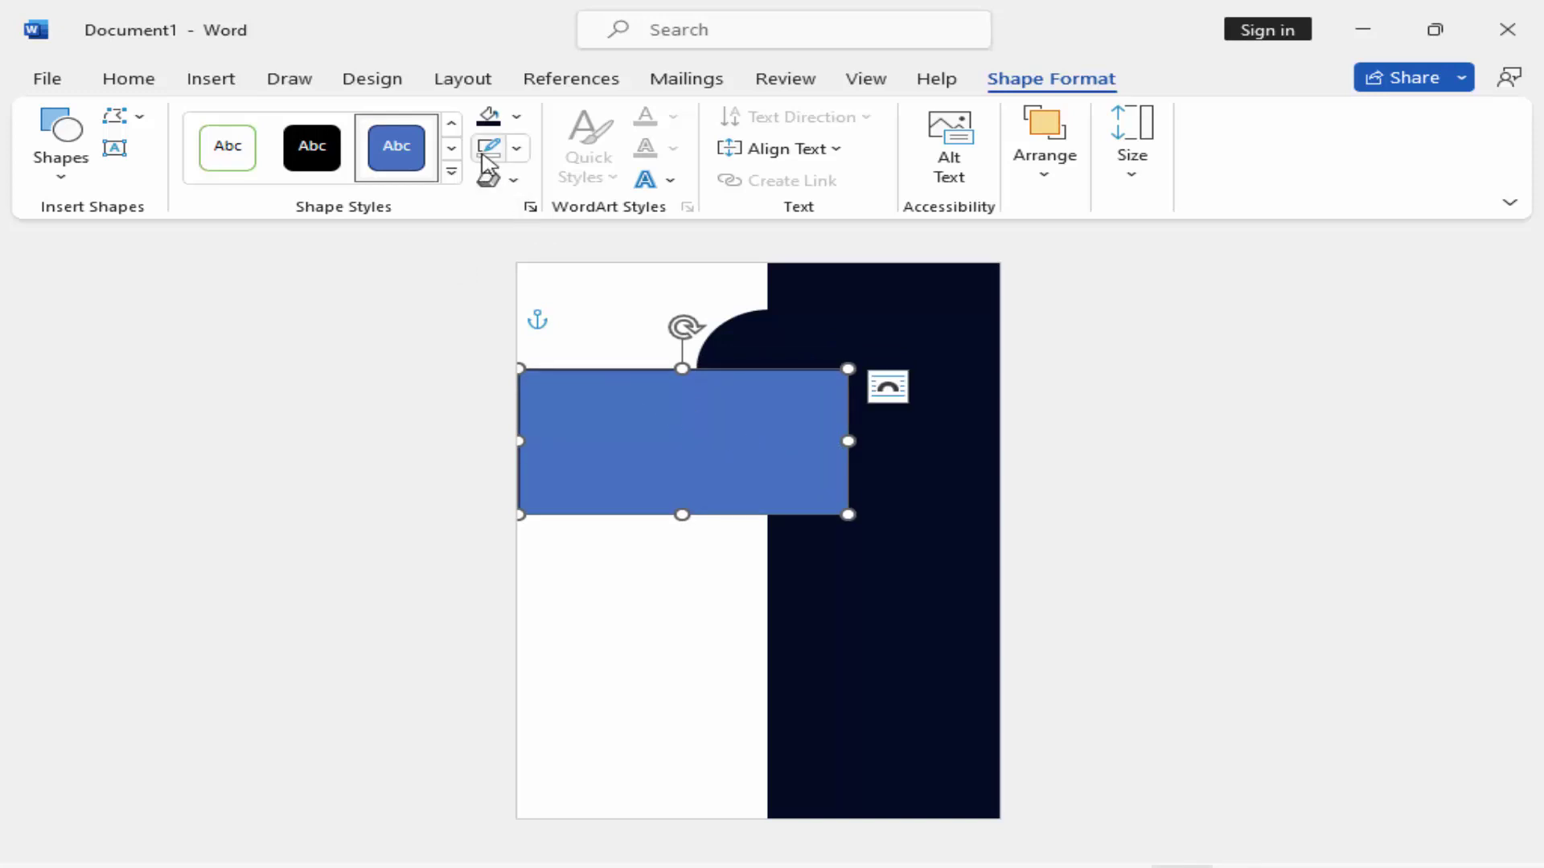
left_click(516, 117)
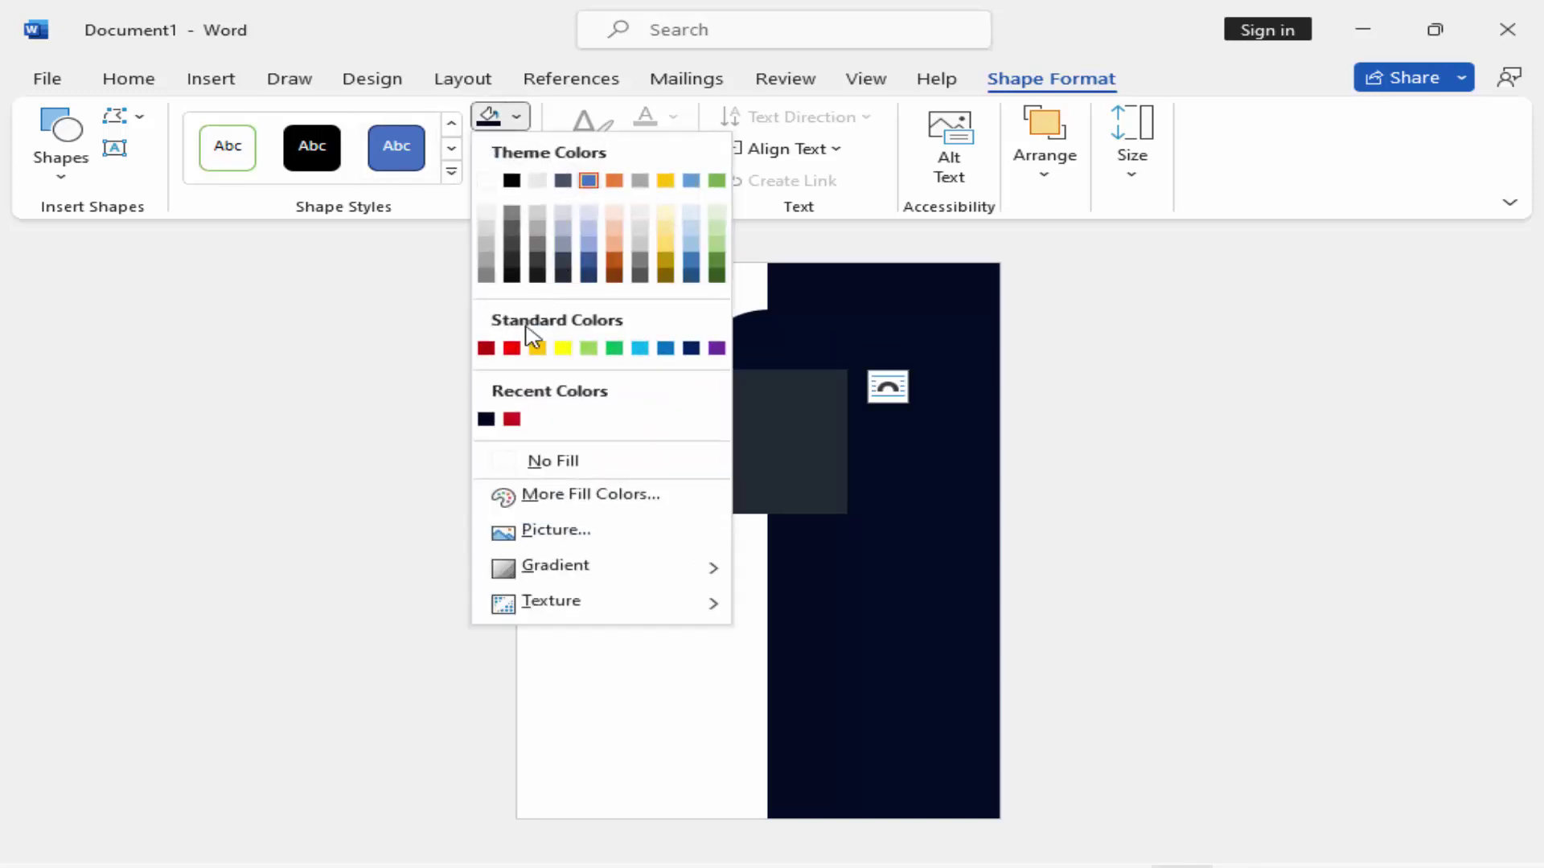
left_click(514, 414)
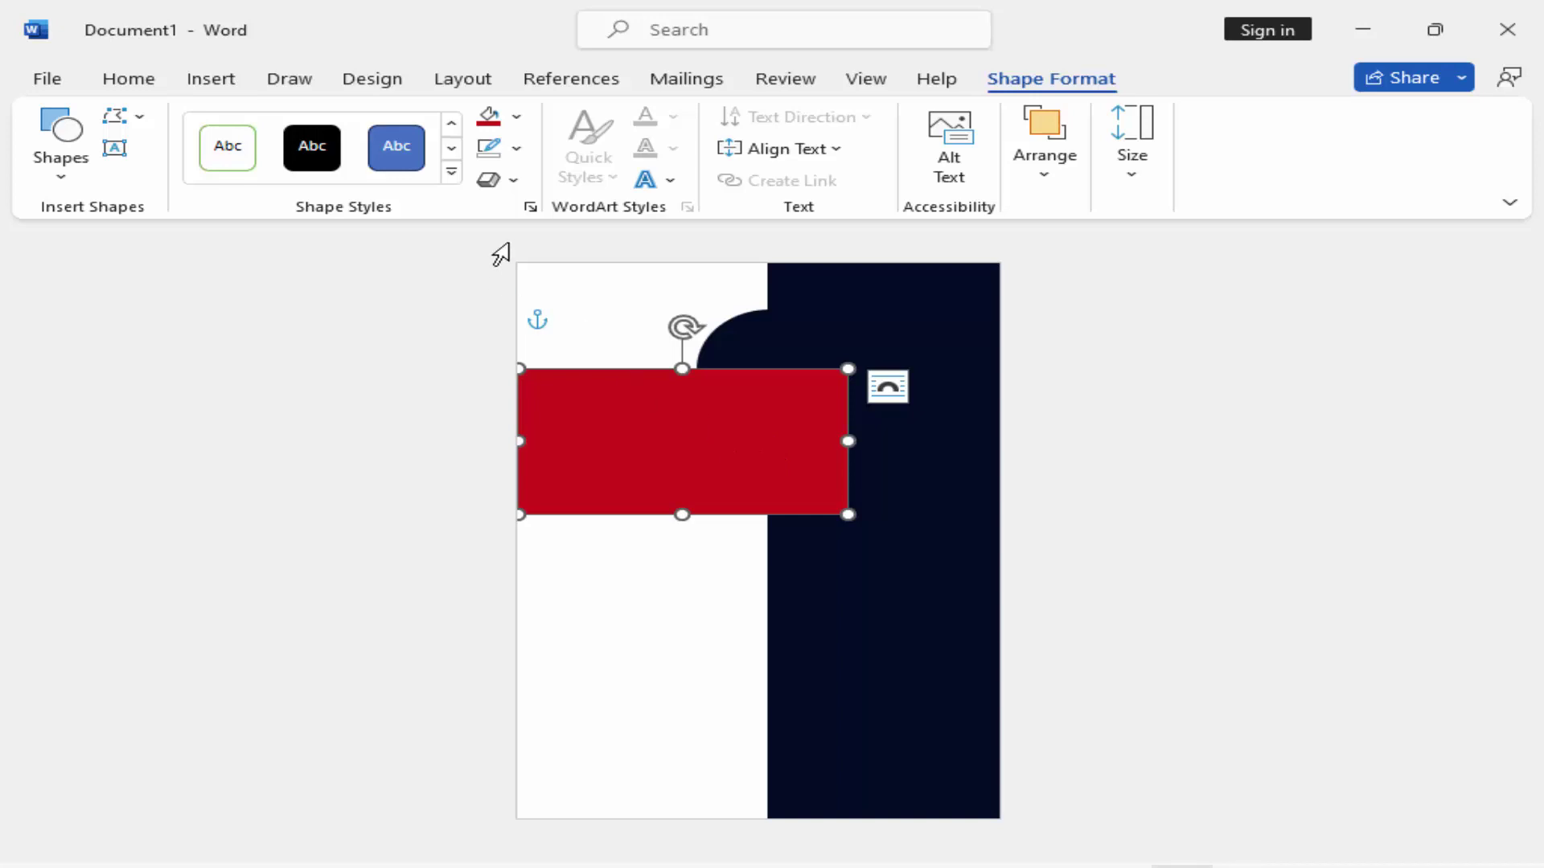
Copy and paste the navy circle, then fill the copy white.
left_click(587, 296)
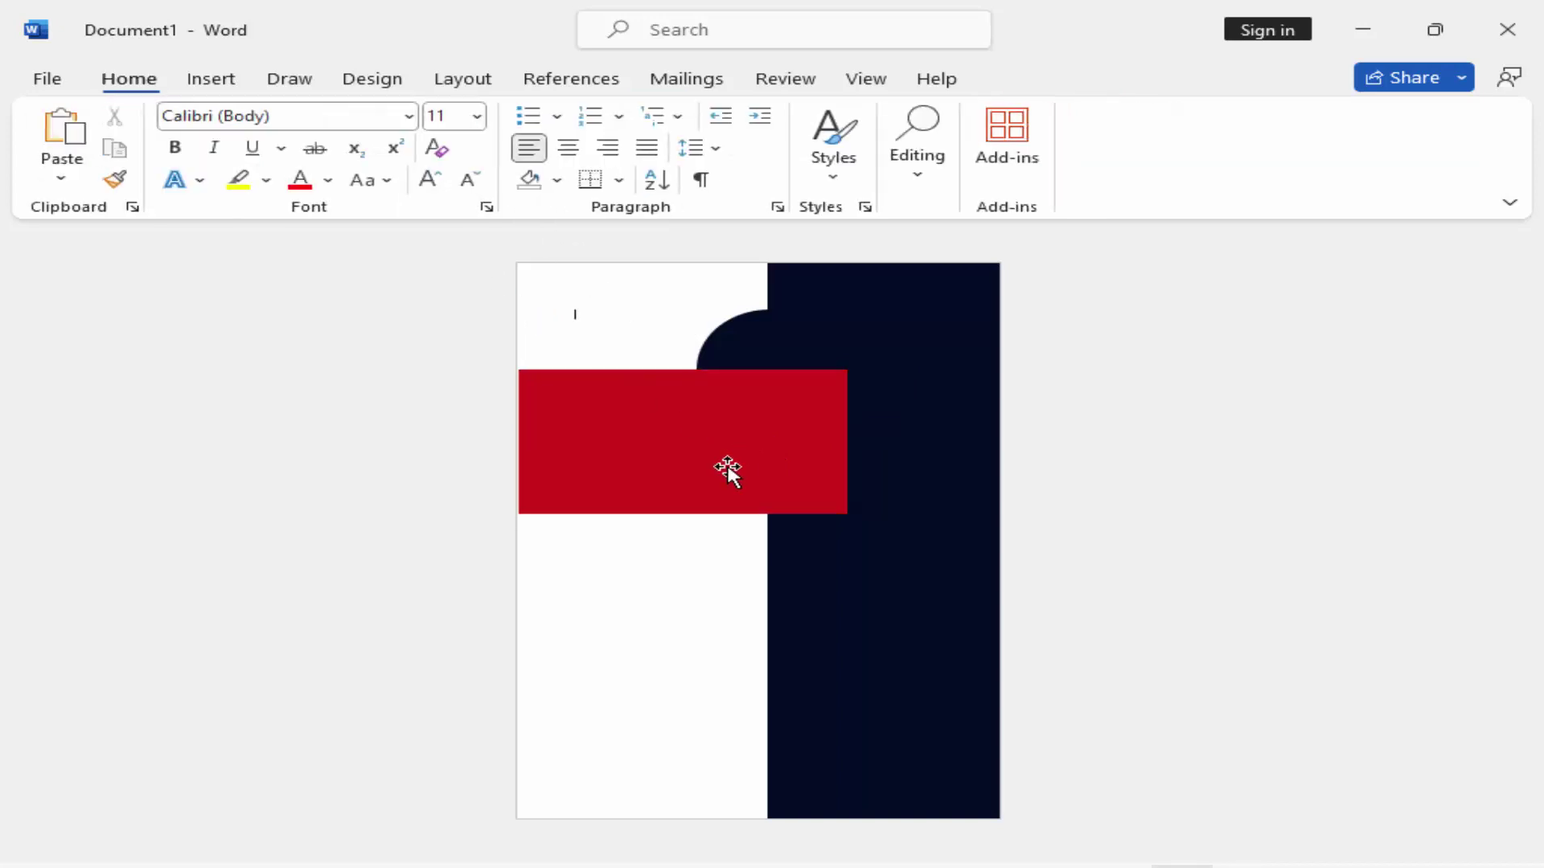
left_click(741, 351)
right_click(740, 354)
left_click(813, 326)
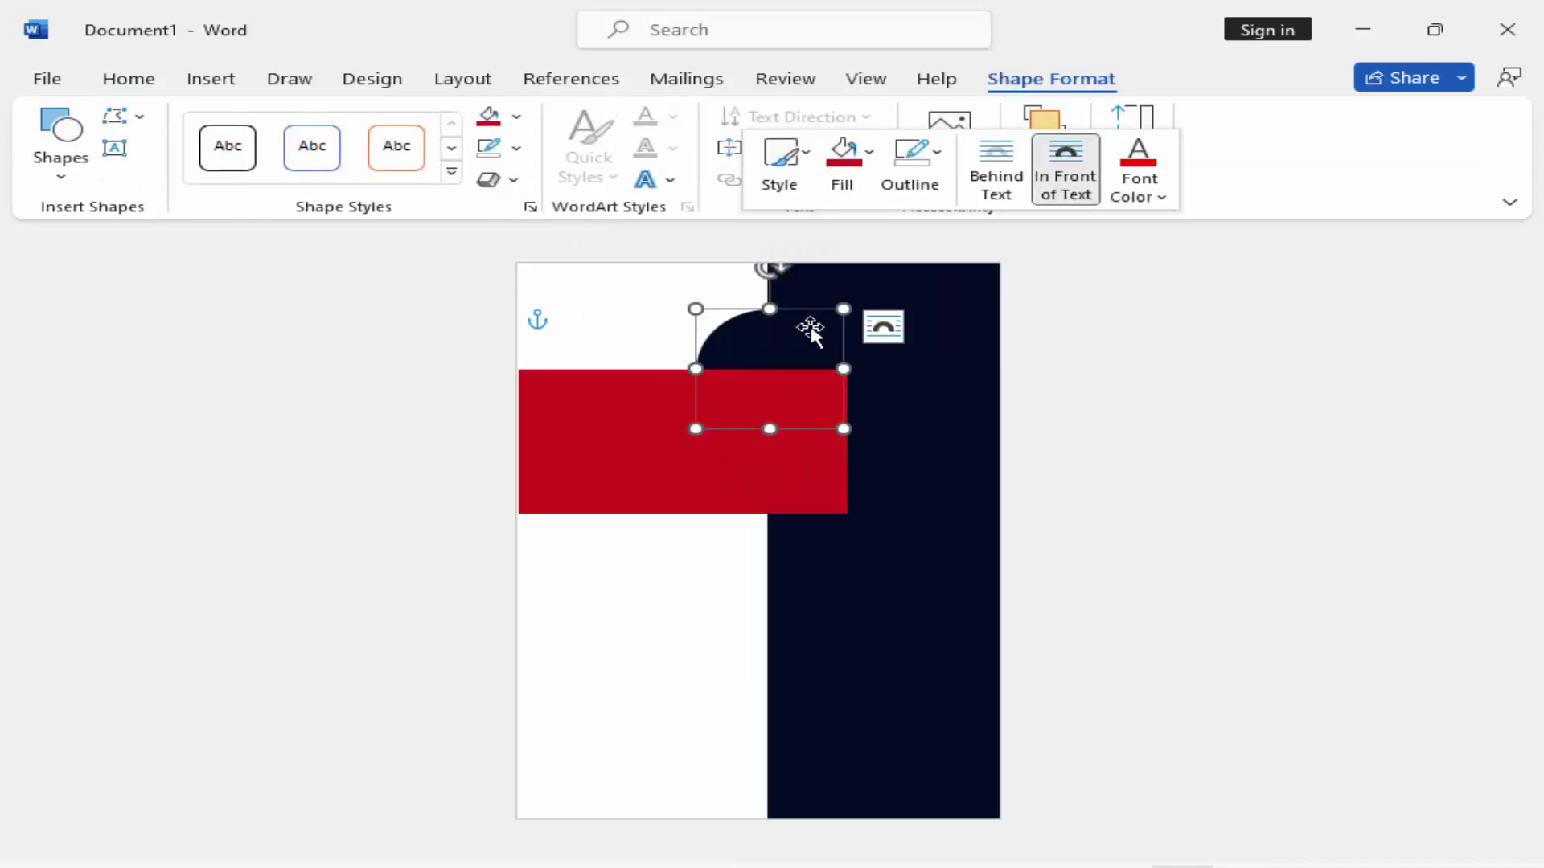
right_click(744, 372)
left_click(786, 392)
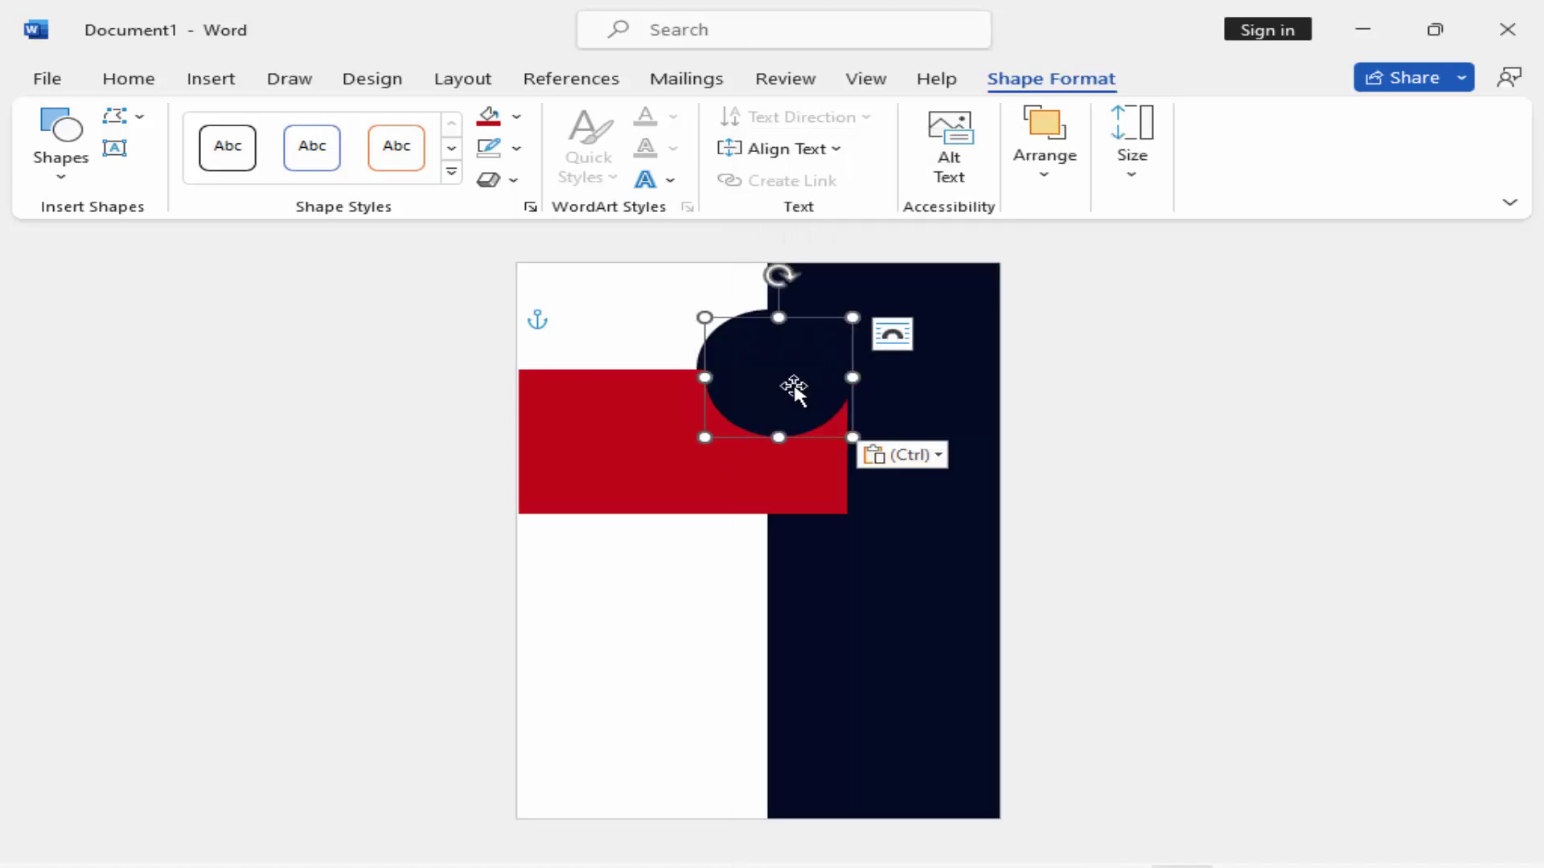
left_click(516, 116)
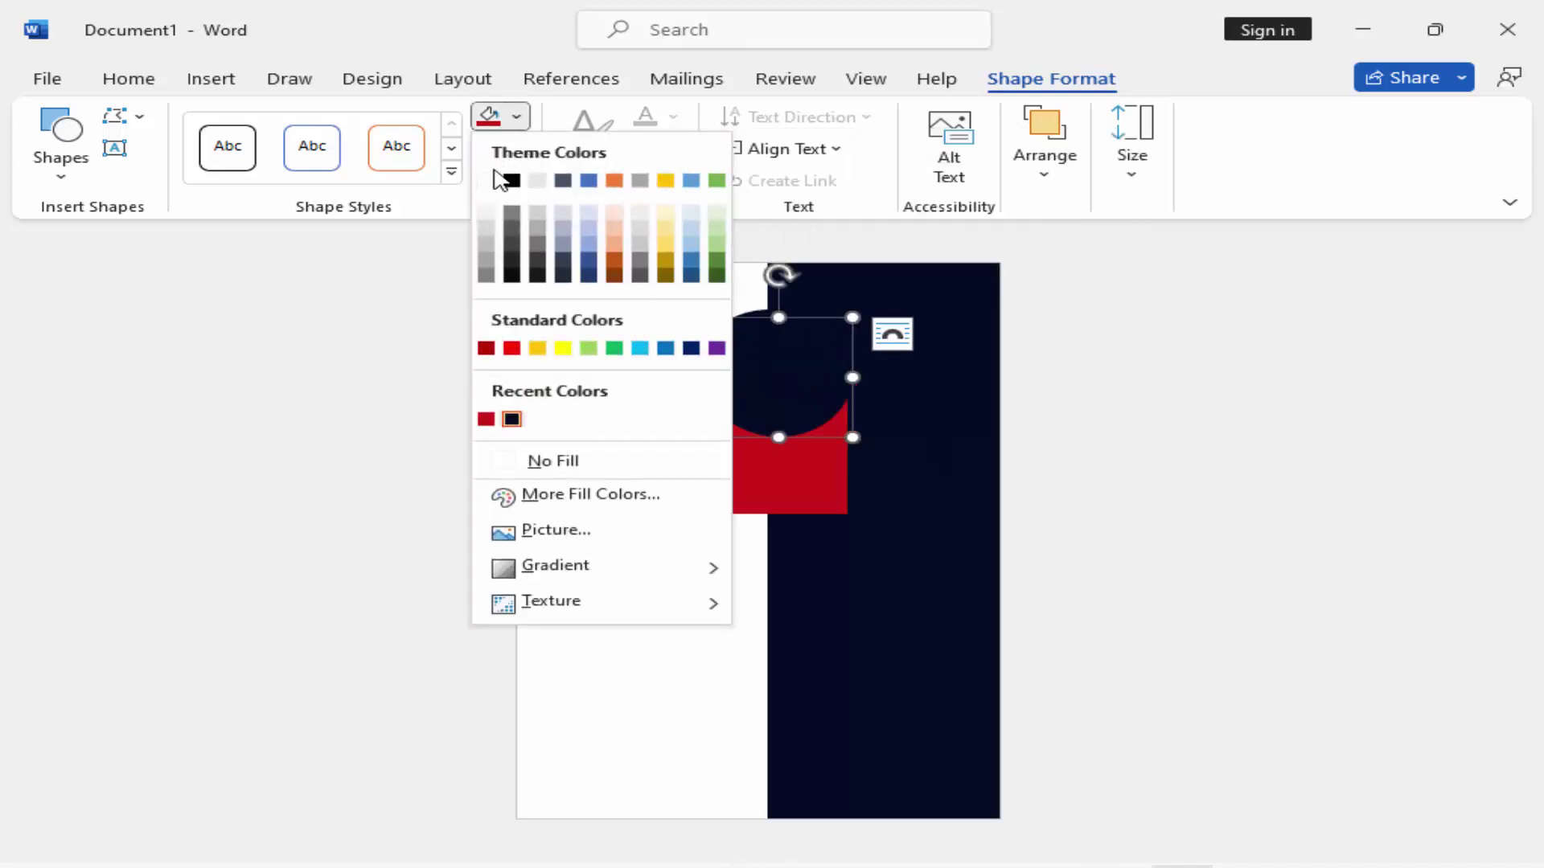
left_click(489, 184)
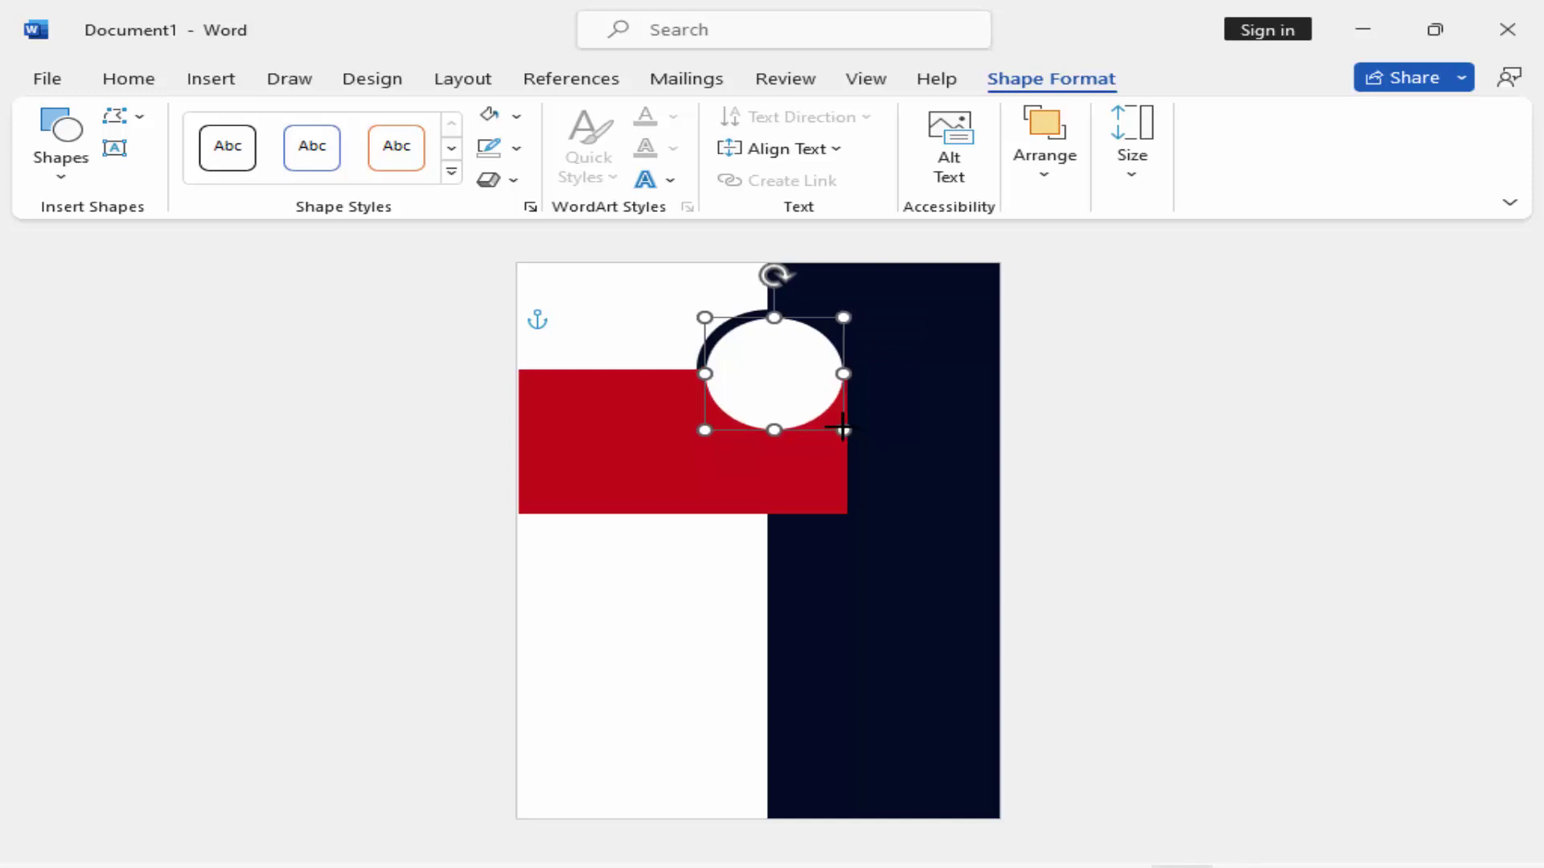
right_click(454, 344)
left_click(454, 344)
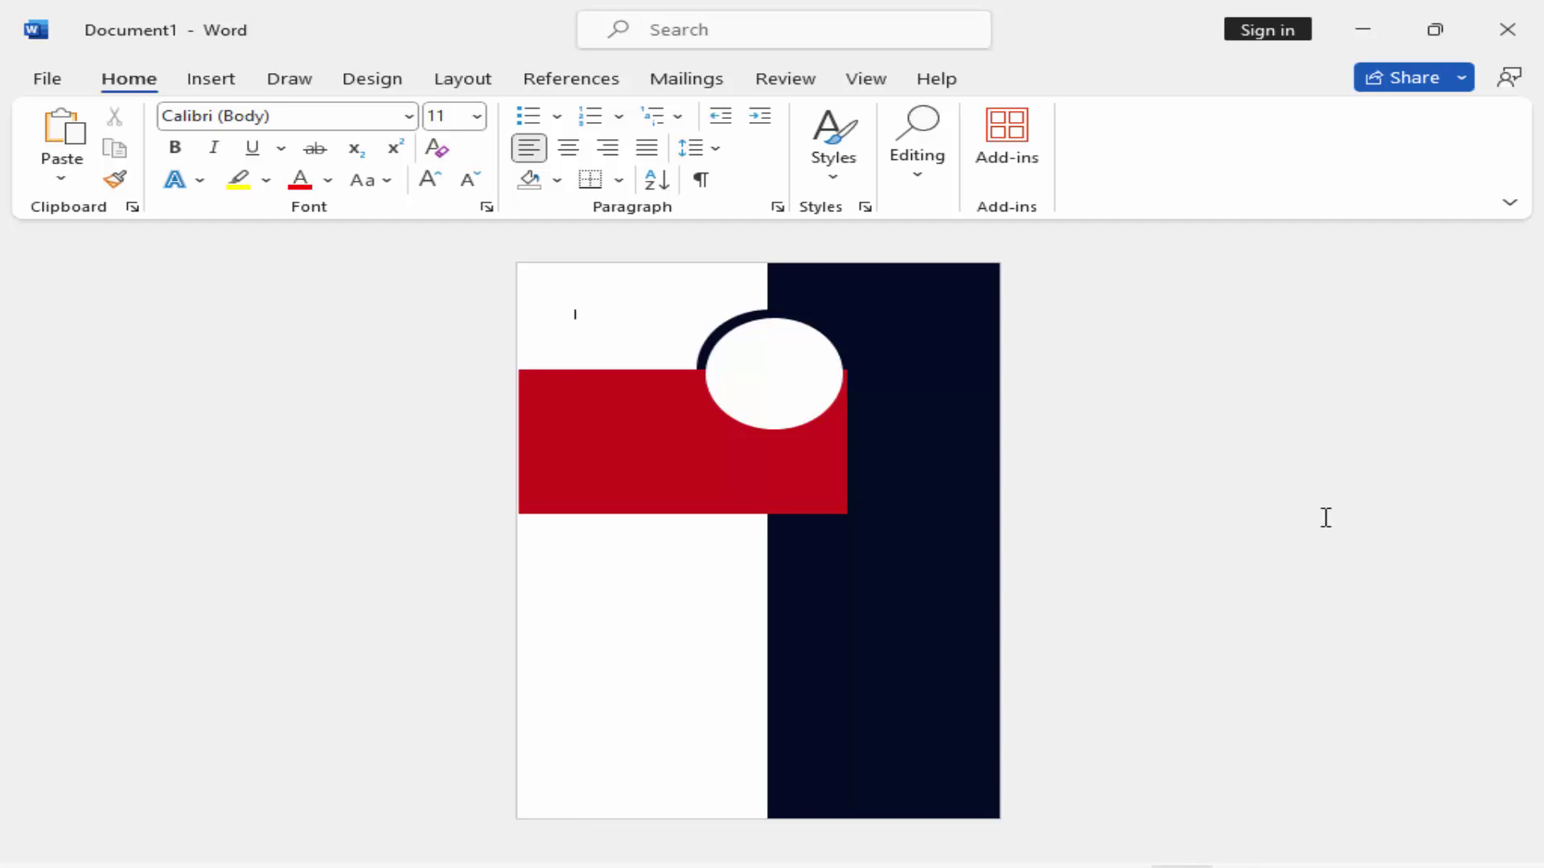
Make the red banner shorter and stretch its right side further into the navy panel.
left_click(763, 494)
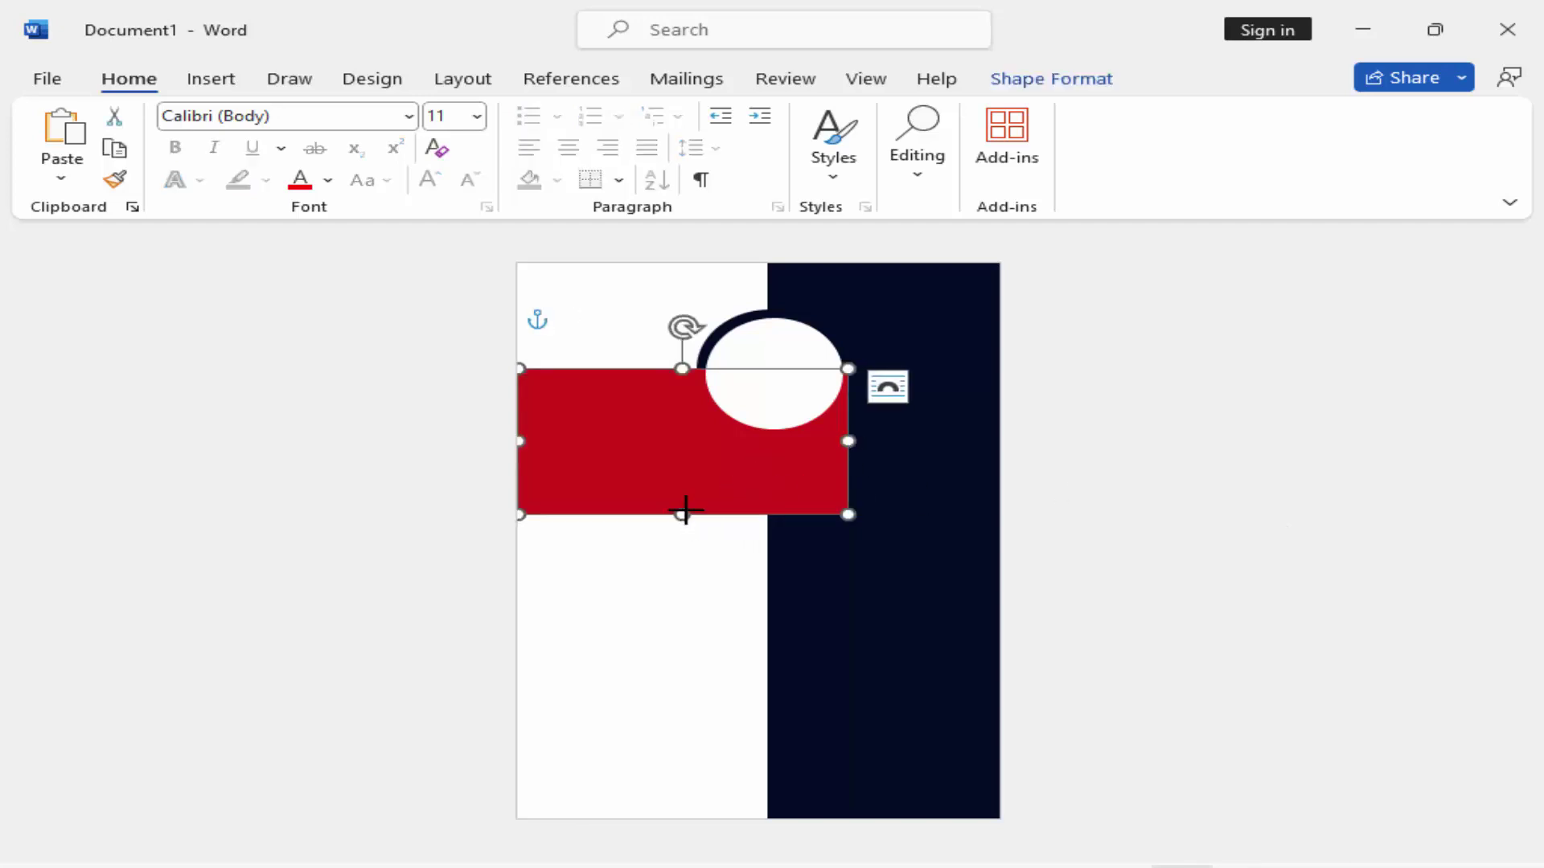
left_click_drag(684, 513, 682, 500)
mouse_move(849, 434)
left_mouse_down()
mouse_move(927, 434)
mouse_move(913, 434)
left_mouse_up()
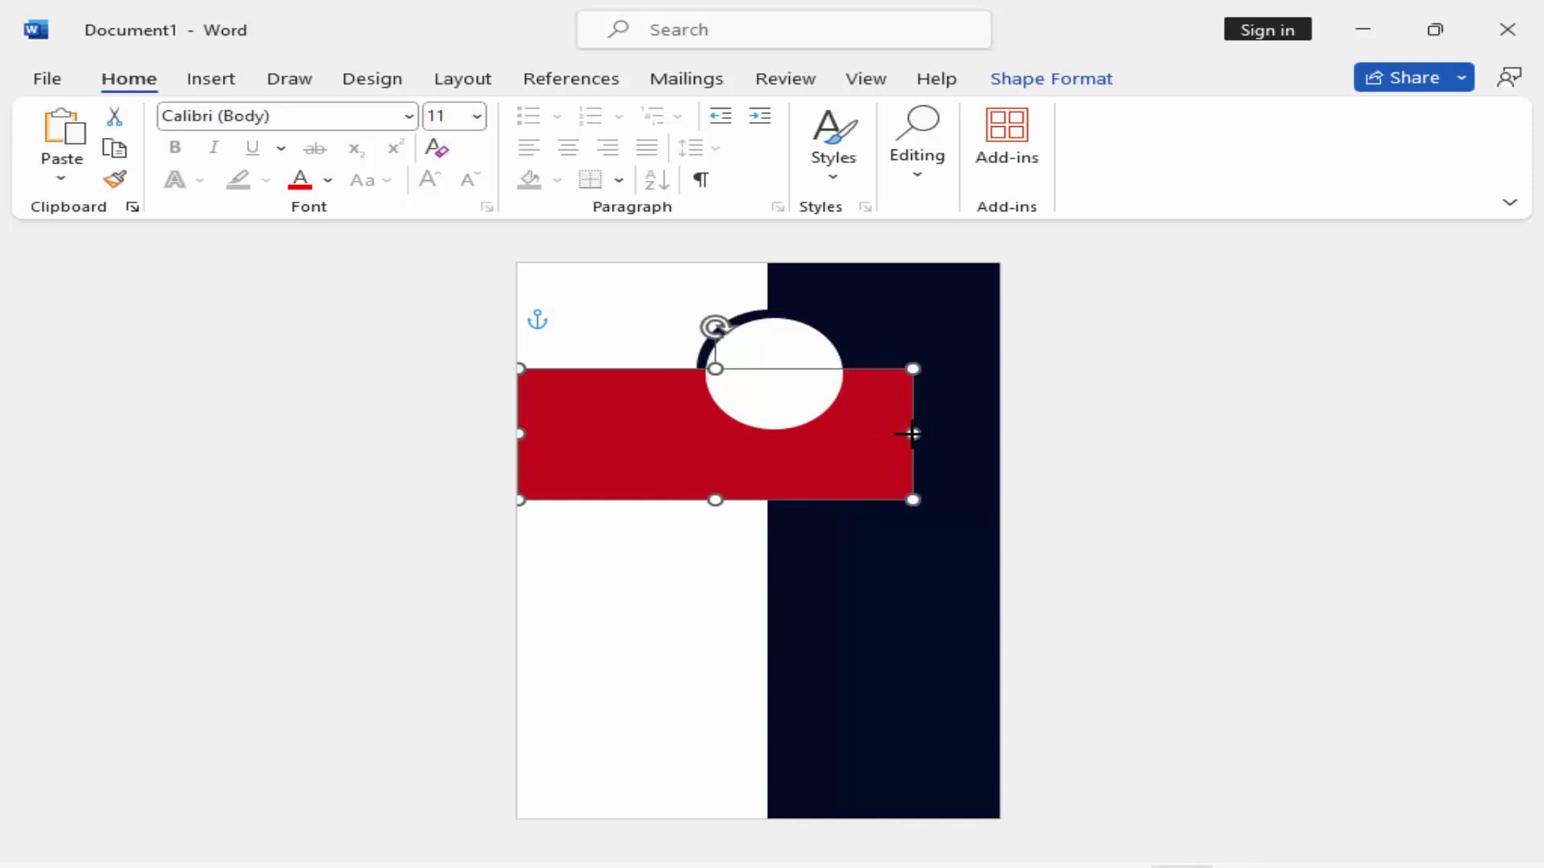
Draw a thin vertical bar from the page top on the navy panel and fill it red.
left_click(213, 80)
left_click(336, 117)
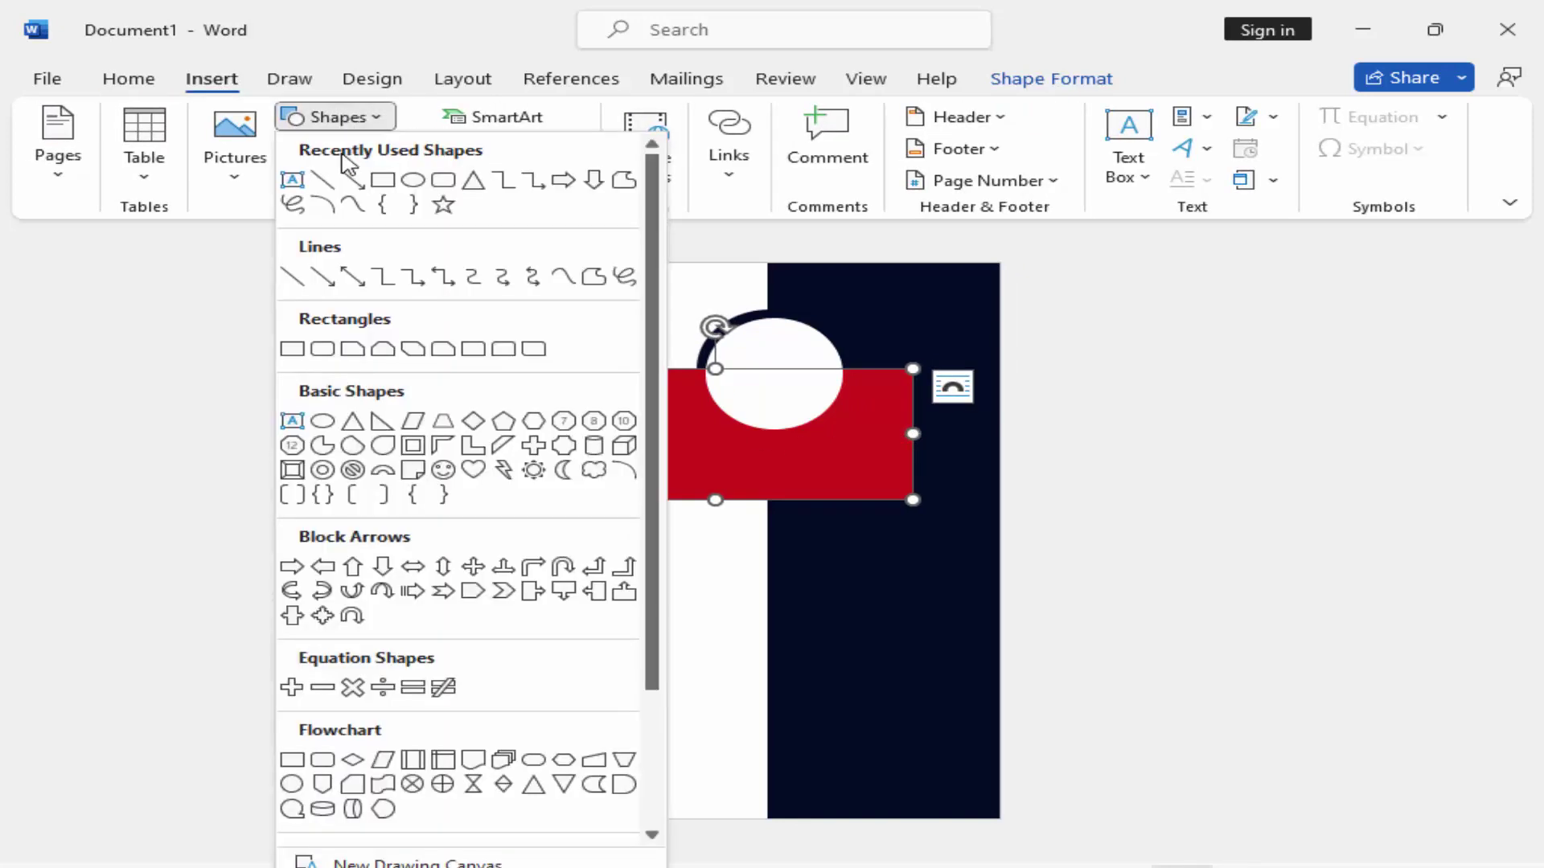
left_click(383, 179)
scroll(1100, 344, "up", 3)
scroll(1100, 344, "up", 1)
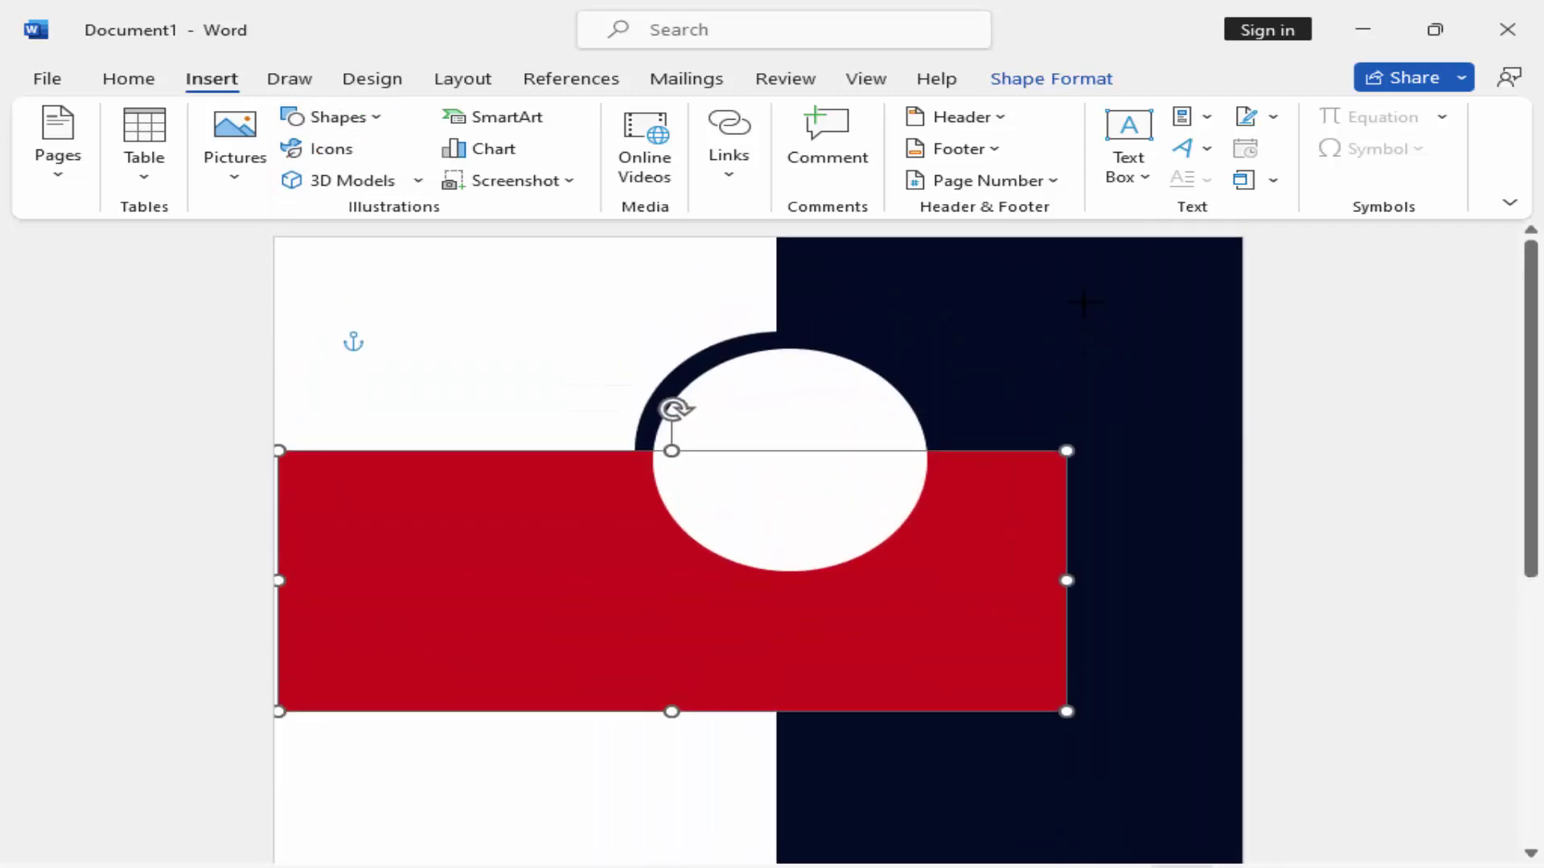
left_click_drag(1076, 236, 1086, 352)
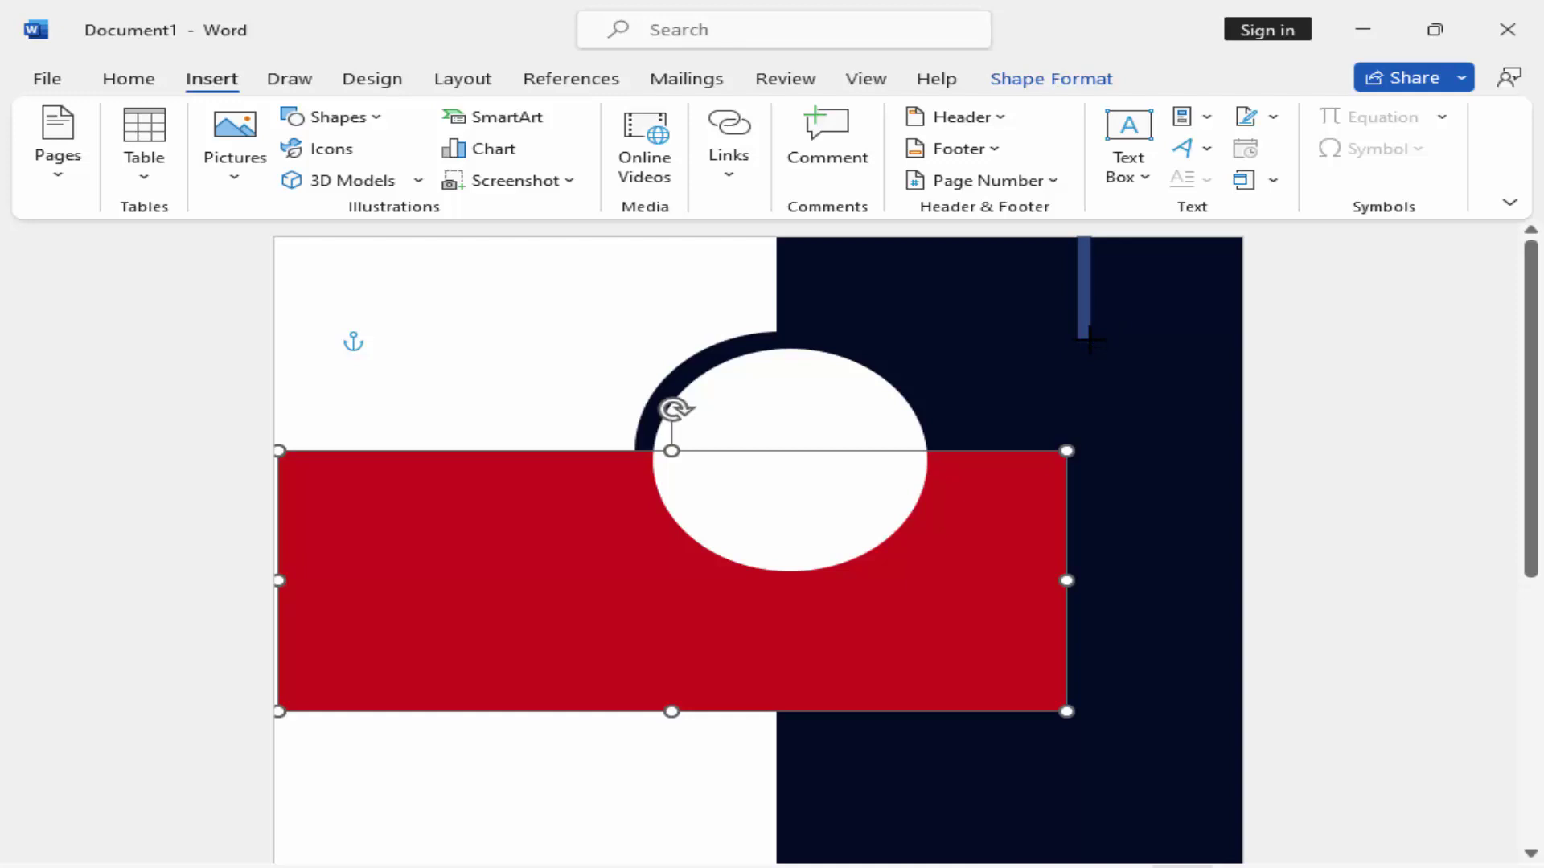
left_click_drag(1089, 341, 1086, 343)
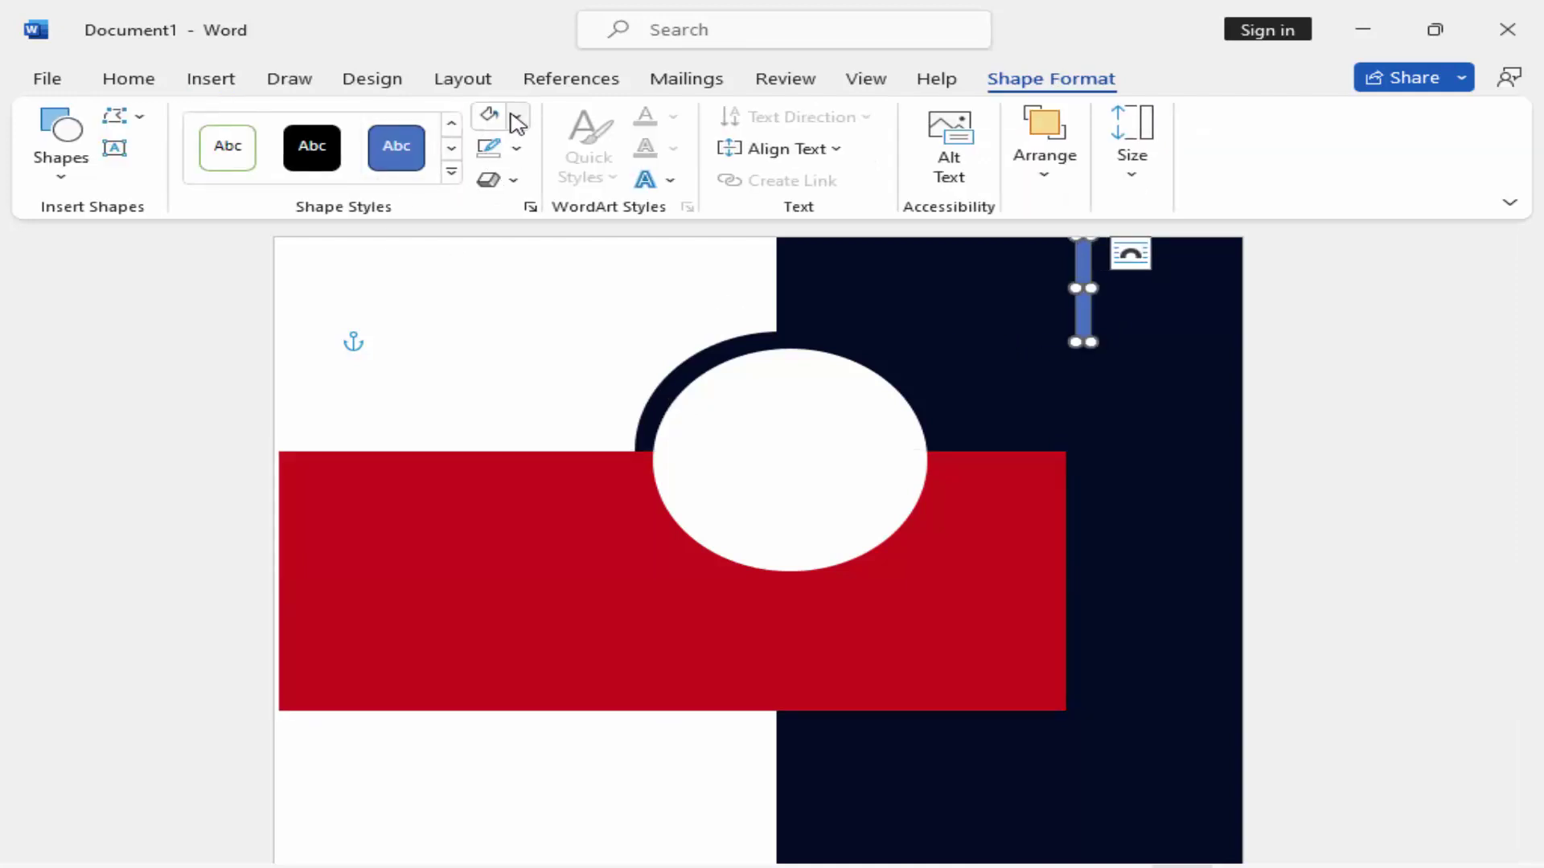
left_click(517, 121)
left_click(487, 420)
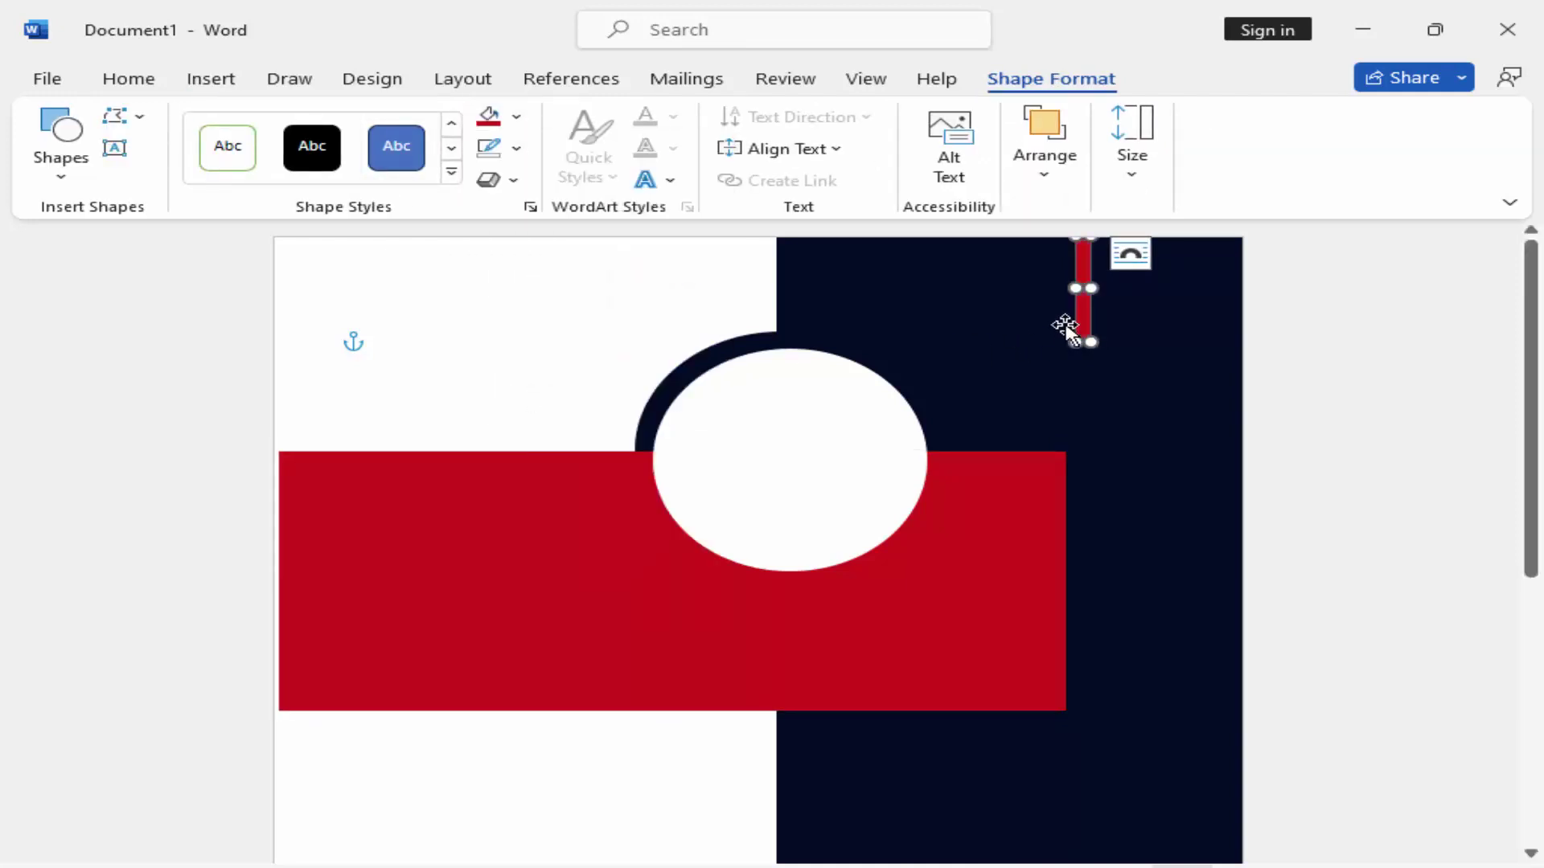
Paste two copies of the red bar and space all three evenly along the page top.
right_click(1084, 323)
left_click(1096, 323)
right_click(1094, 324)
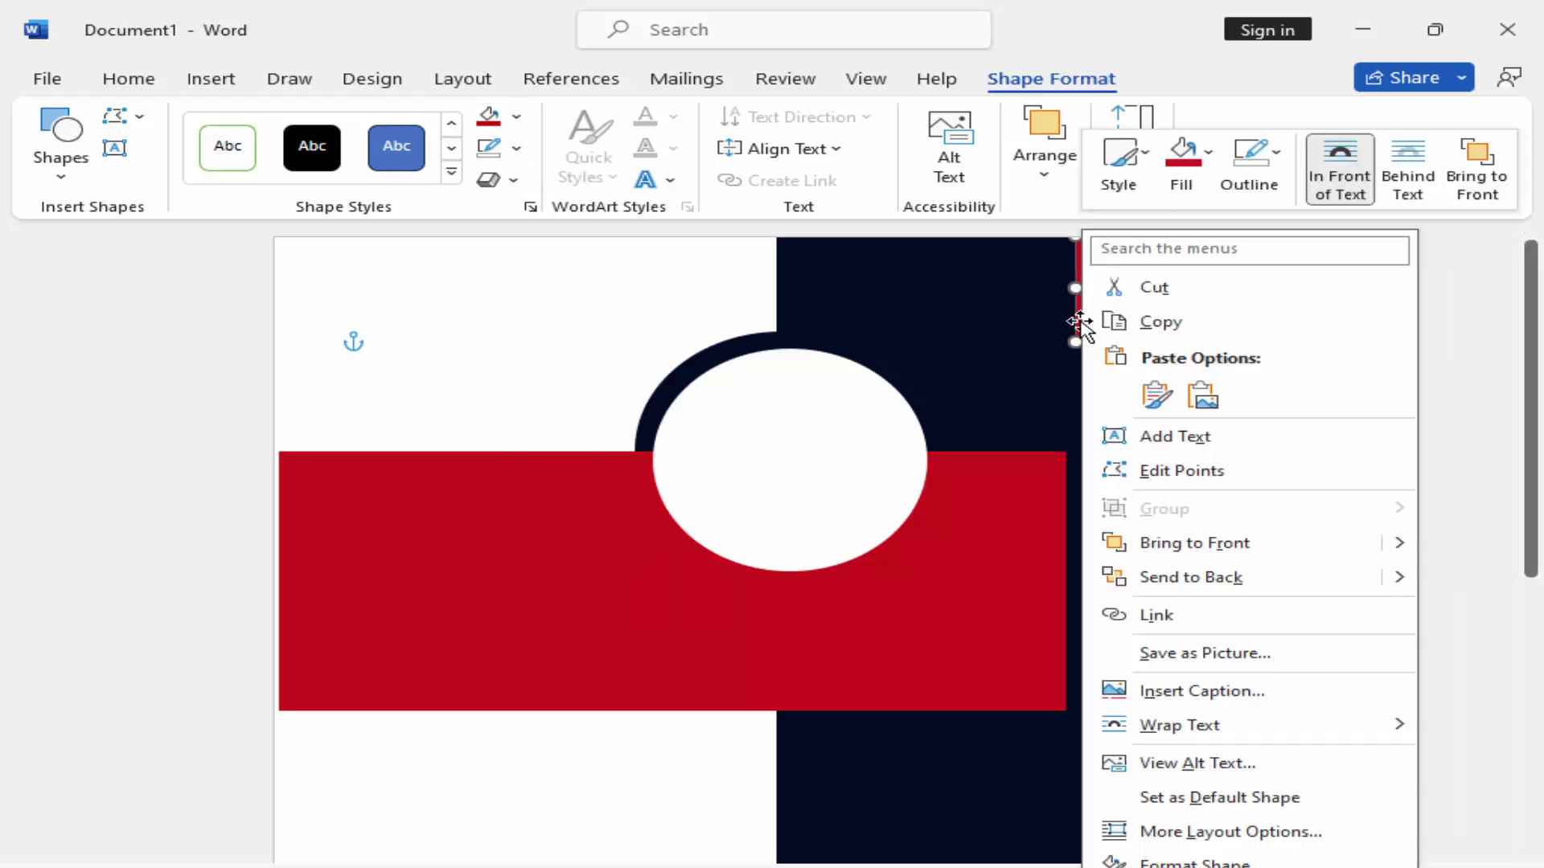
left_click_drag(1101, 326, 1148, 323)
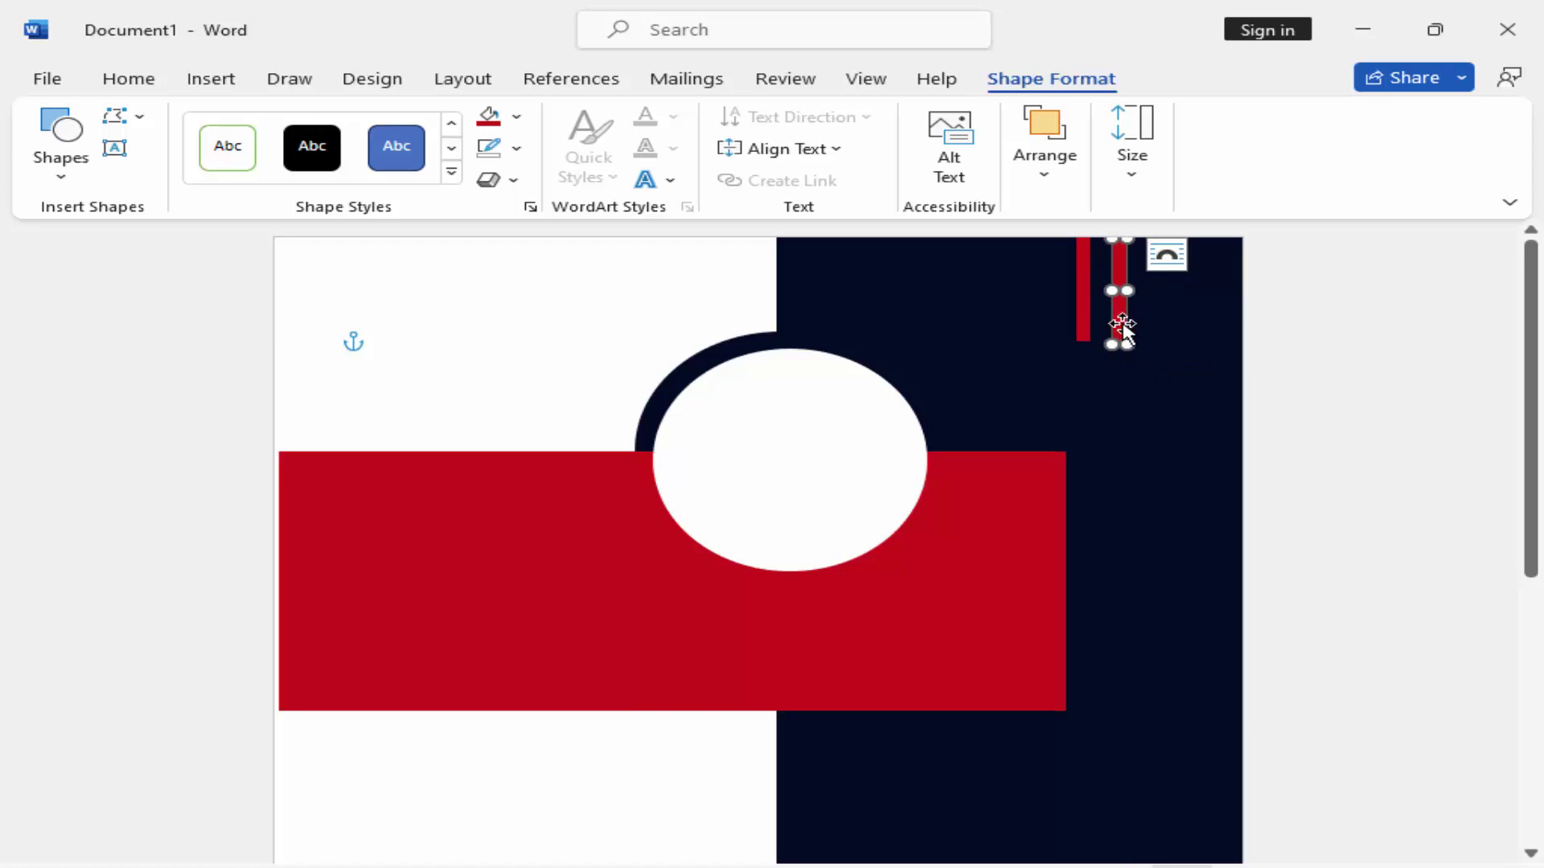
right_click(1123, 328)
left_click(1199, 394)
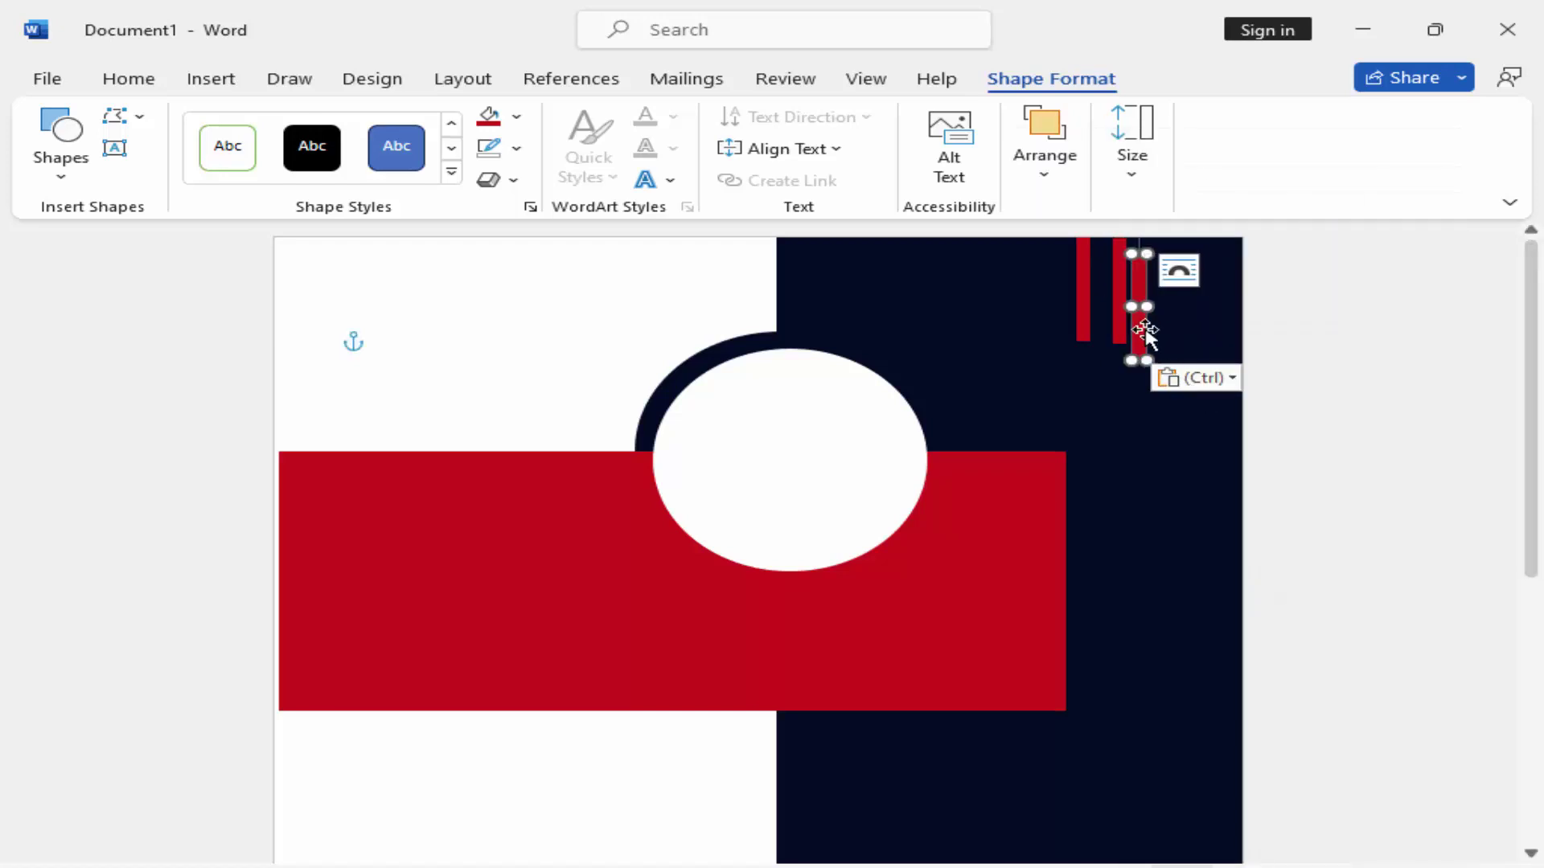
mouse_move(1135, 338)
left_mouse_down()
mouse_move(1155, 313)
mouse_move(1083, 326)
left_mouse_up()
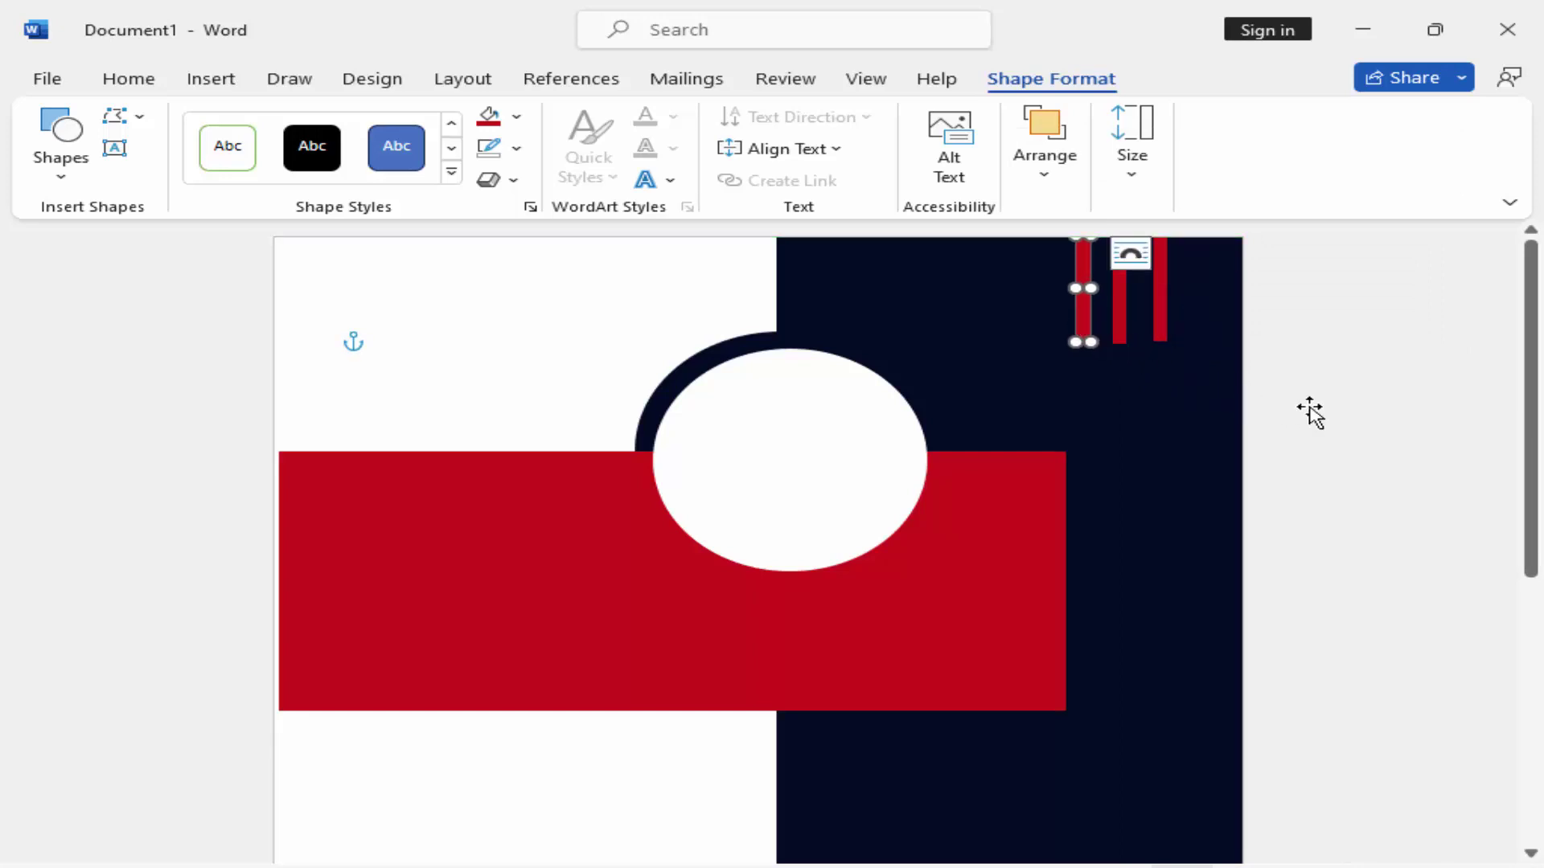
left_click(1196, 396)
left_click_drag(1124, 325, 1122, 290)
left_click(1082, 326)
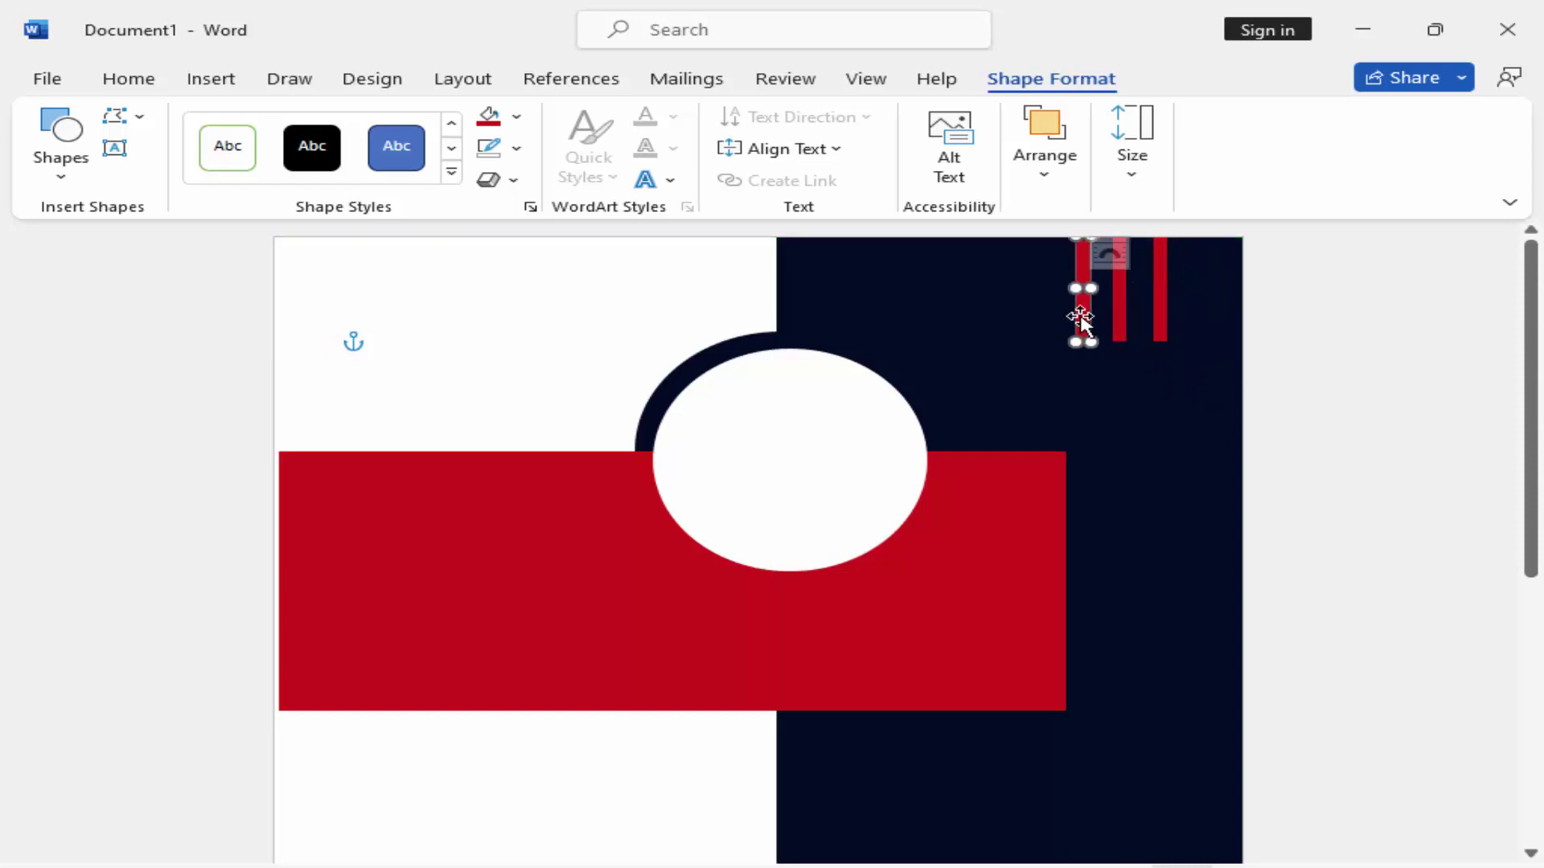
left_click(1327, 374)
Draw a small red-filled rectangle at the navy panel's left edge.
scroll(1010, 346, "down", 2, "ctrl")
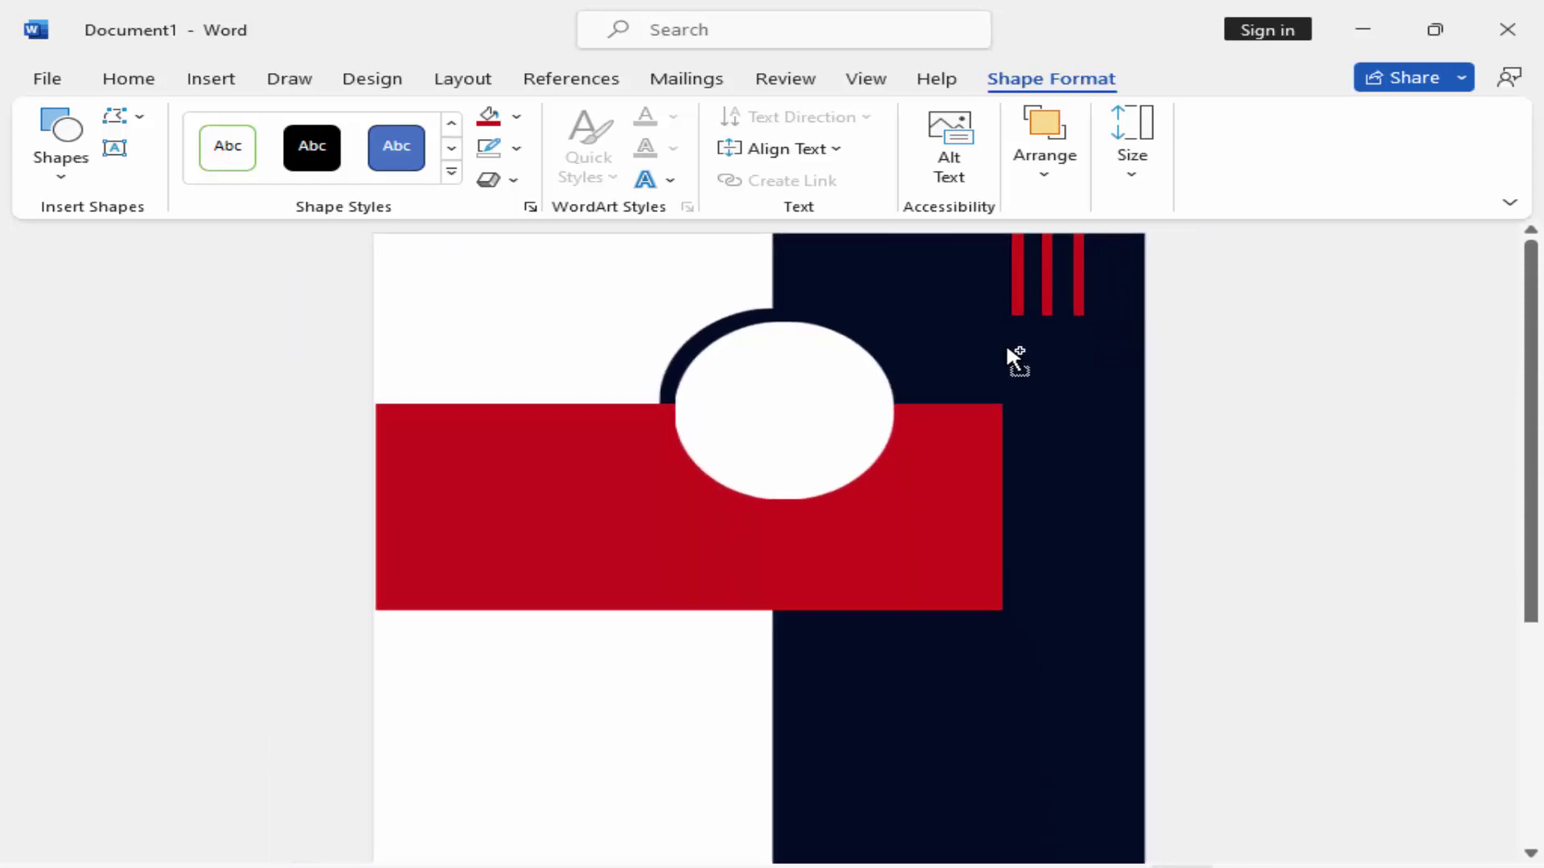
scroll(1015, 359, "down", 1, "ctrl")
scroll(1020, 355, "down", 2, "ctrl")
scroll(957, 410, "up", 1, "ctrl")
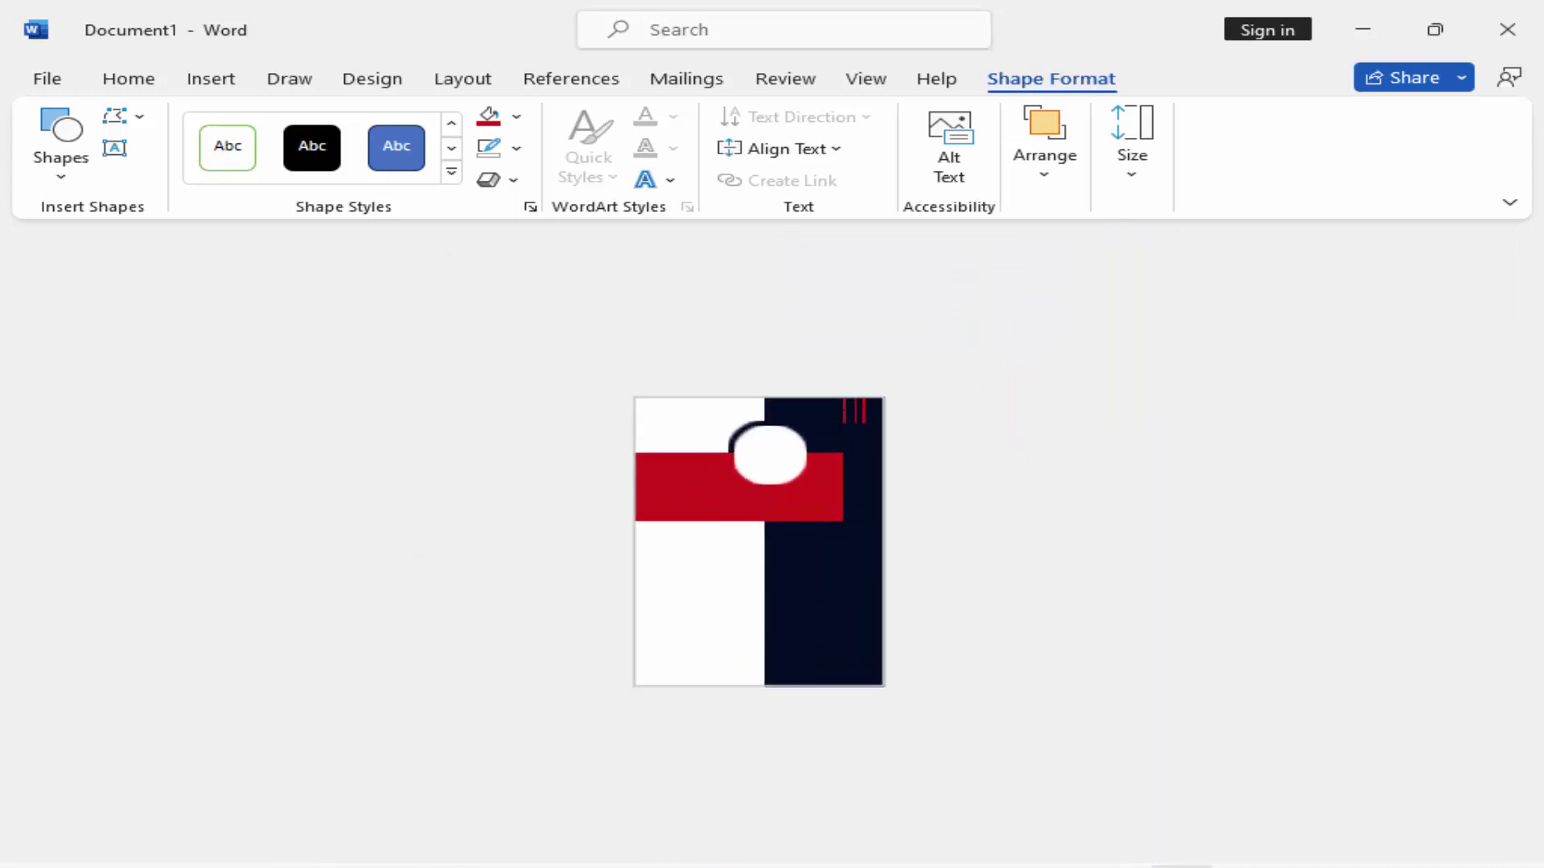
scroll(793, 414, "up", 2, "ctrl")
left_click(794, 414)
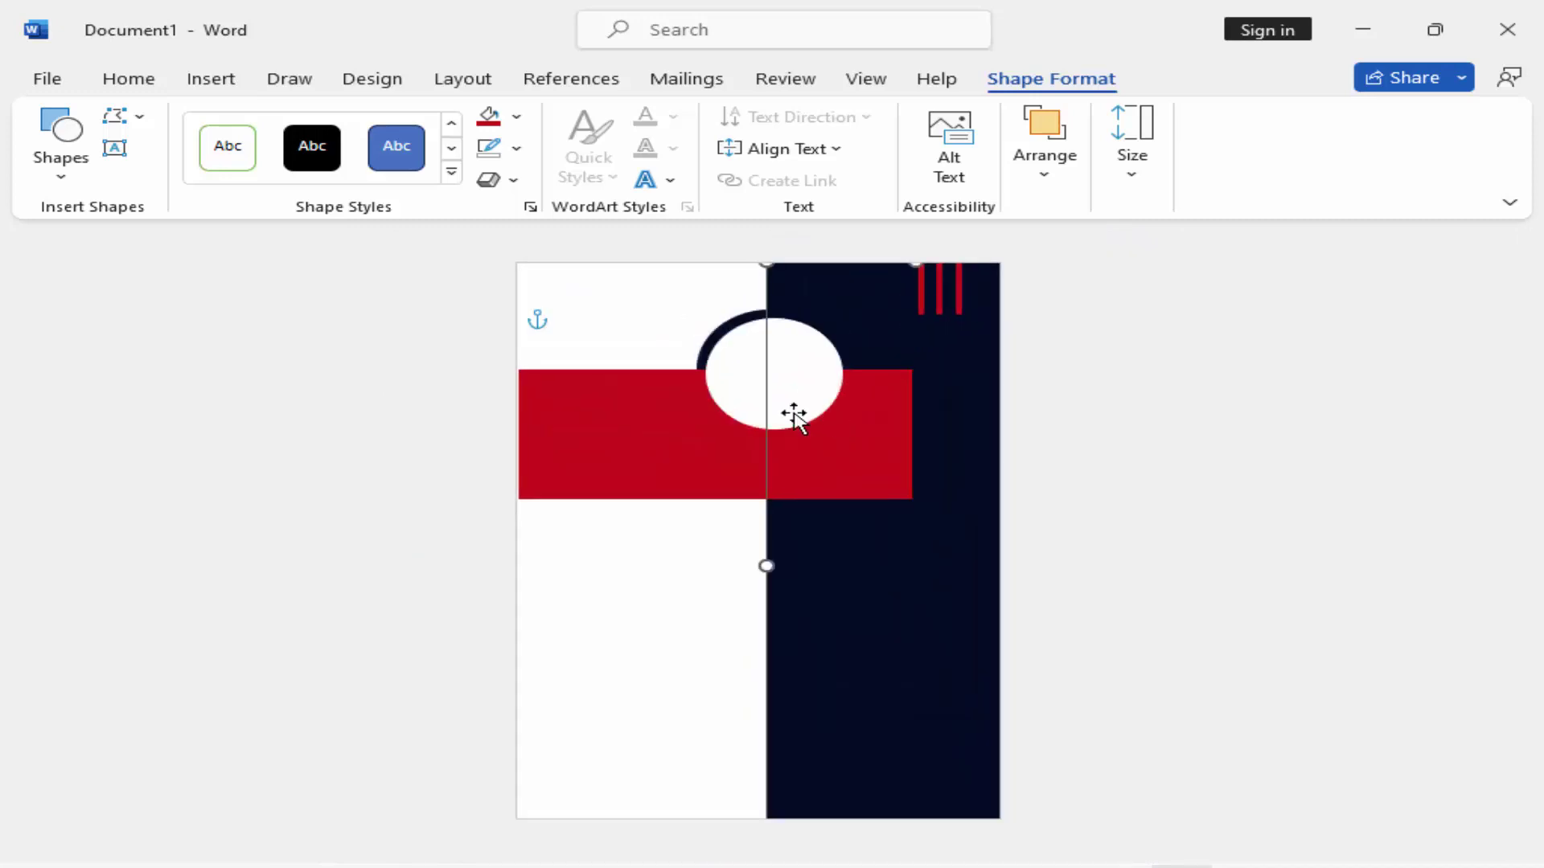
left_click(213, 79)
left_click(336, 117)
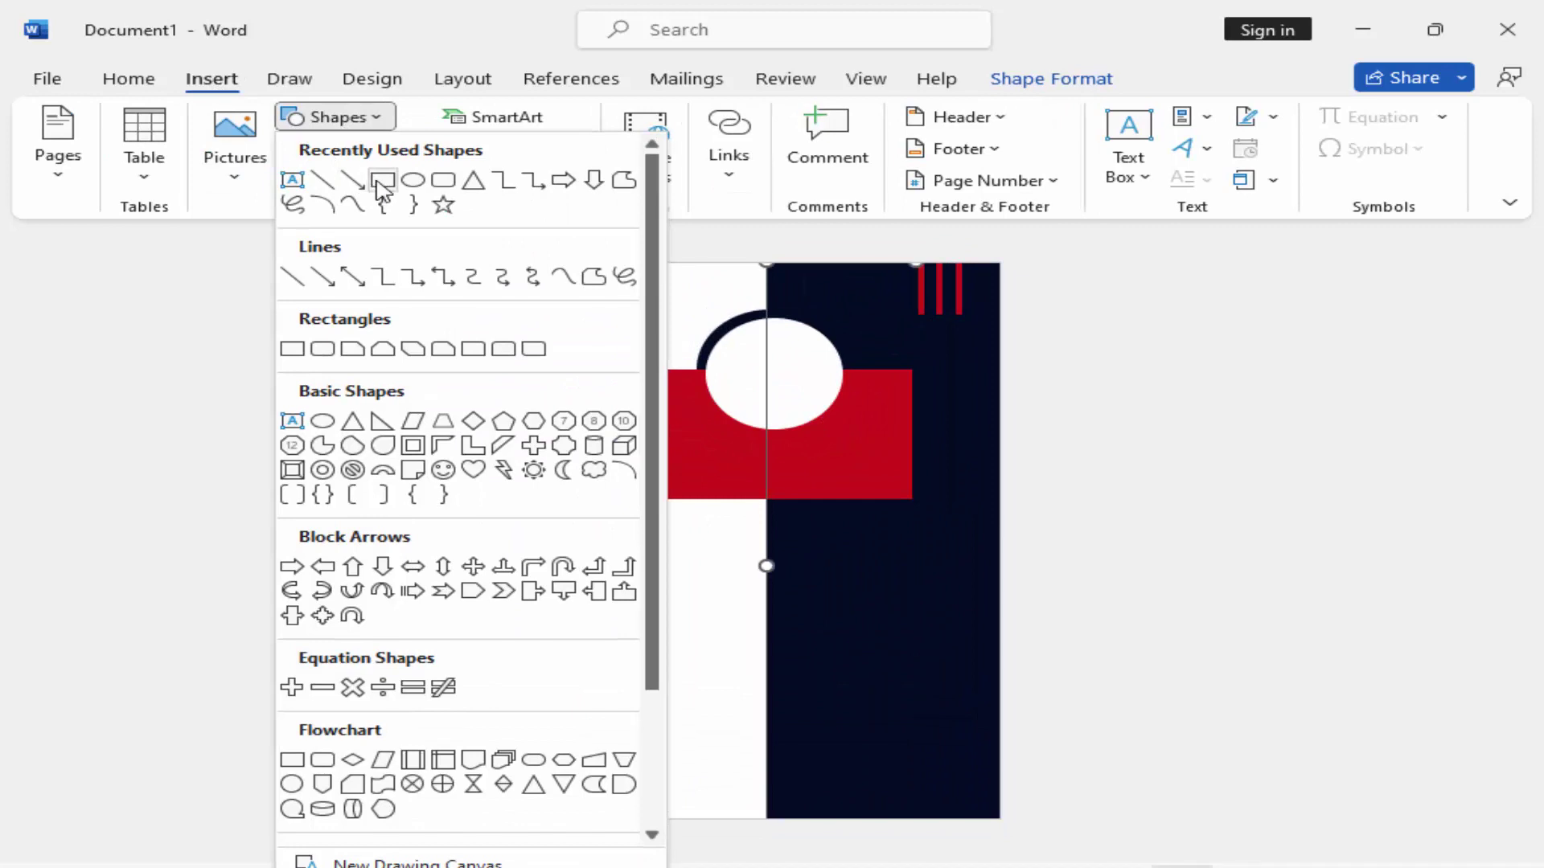
left_click(378, 183)
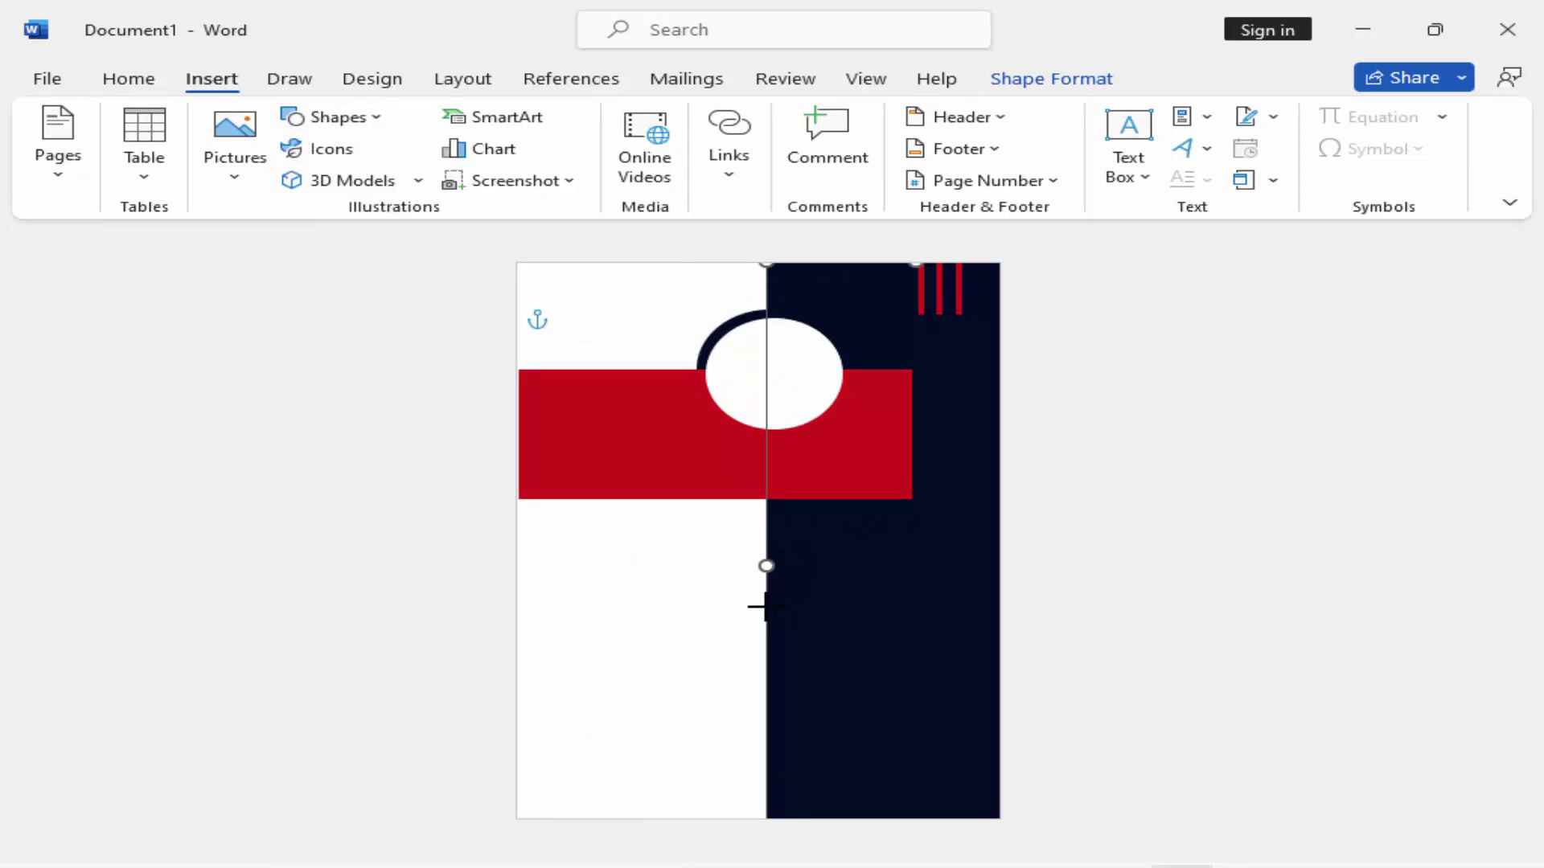
mouse_move(766, 607)
left_mouse_down()
mouse_move(837, 652)
mouse_move(803, 614)
left_mouse_up()
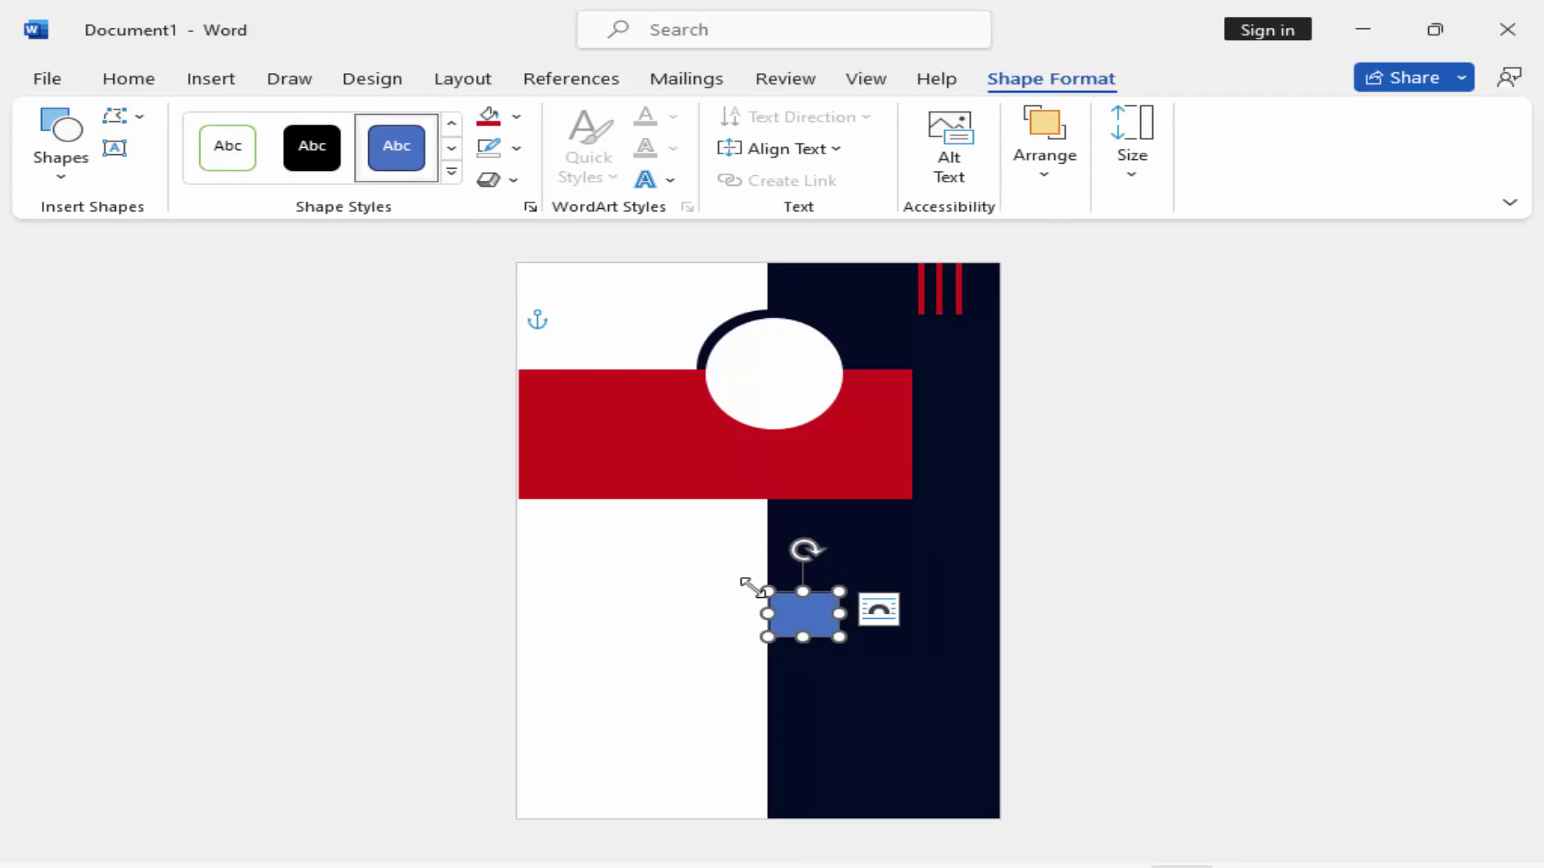
left_click(489, 117)
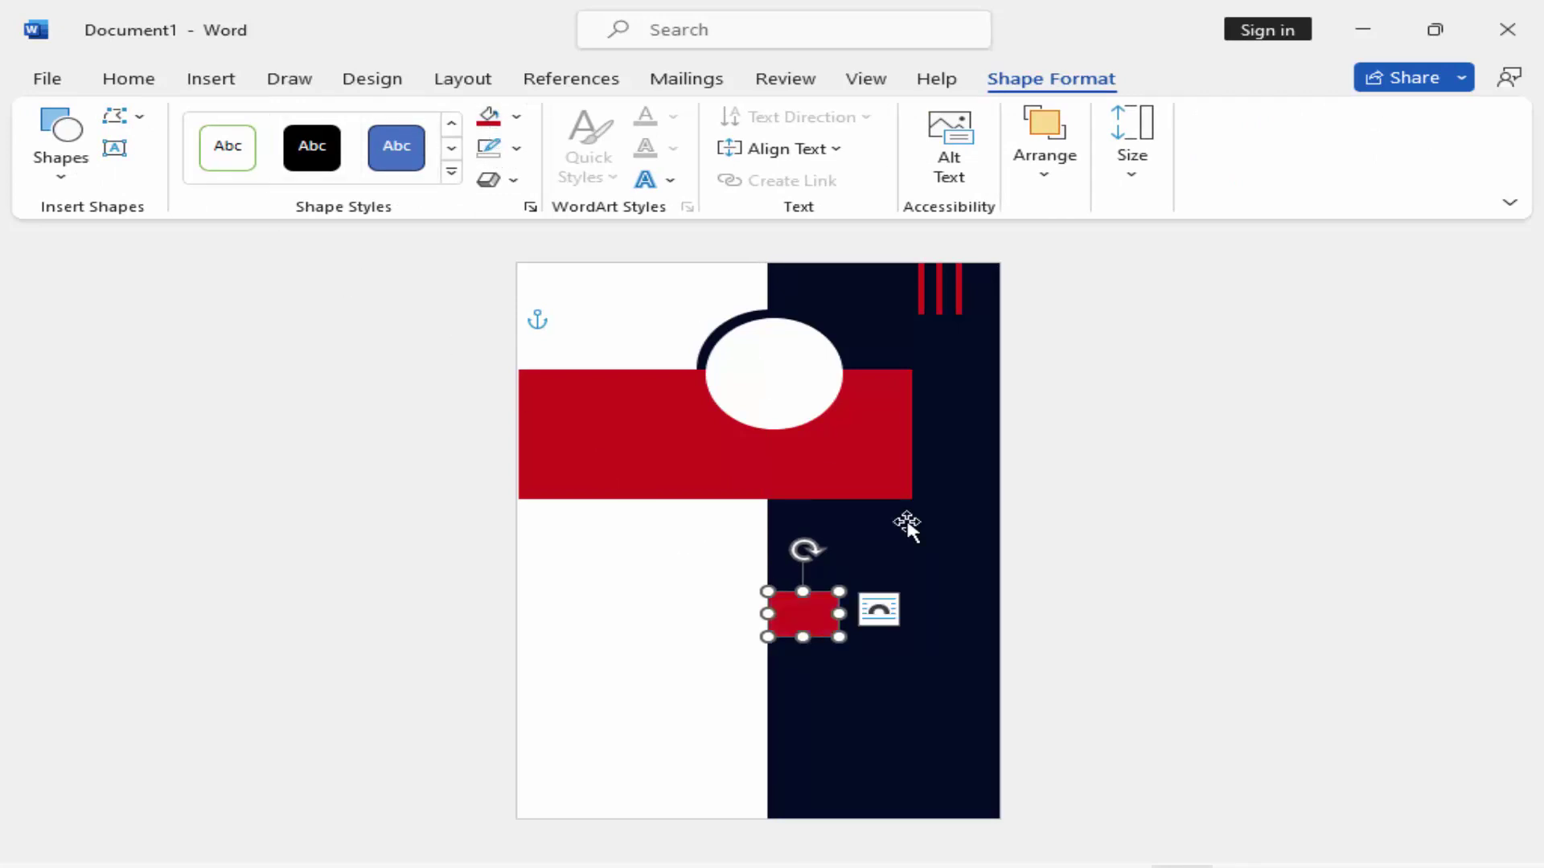
left_click(1087, 658)
Make the small red rectangle slightly narrower.
left_click(833, 617)
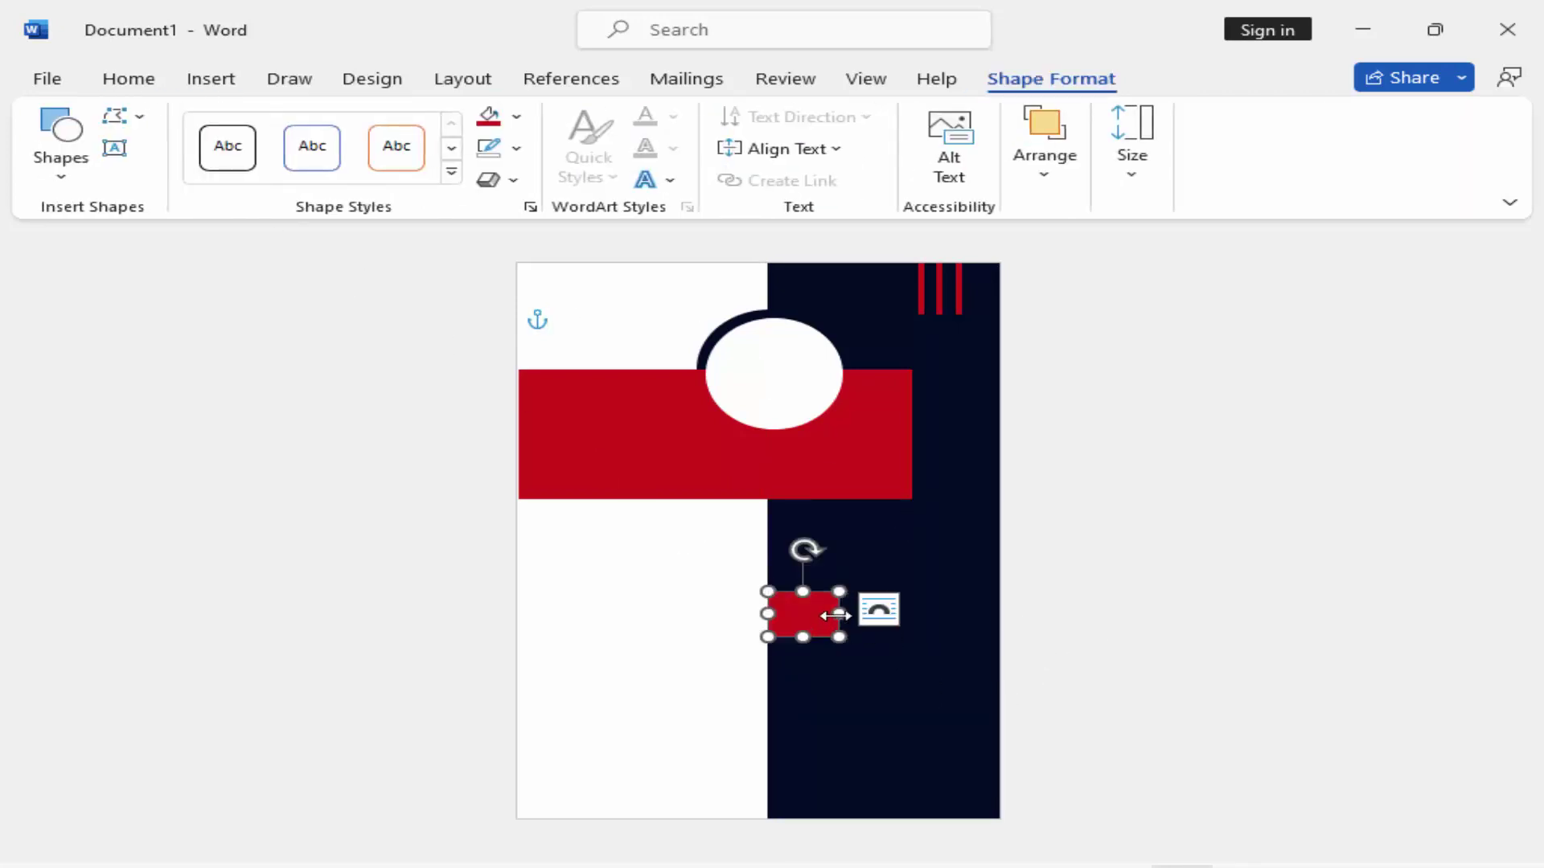
left_click_drag(829, 616, 819, 616)
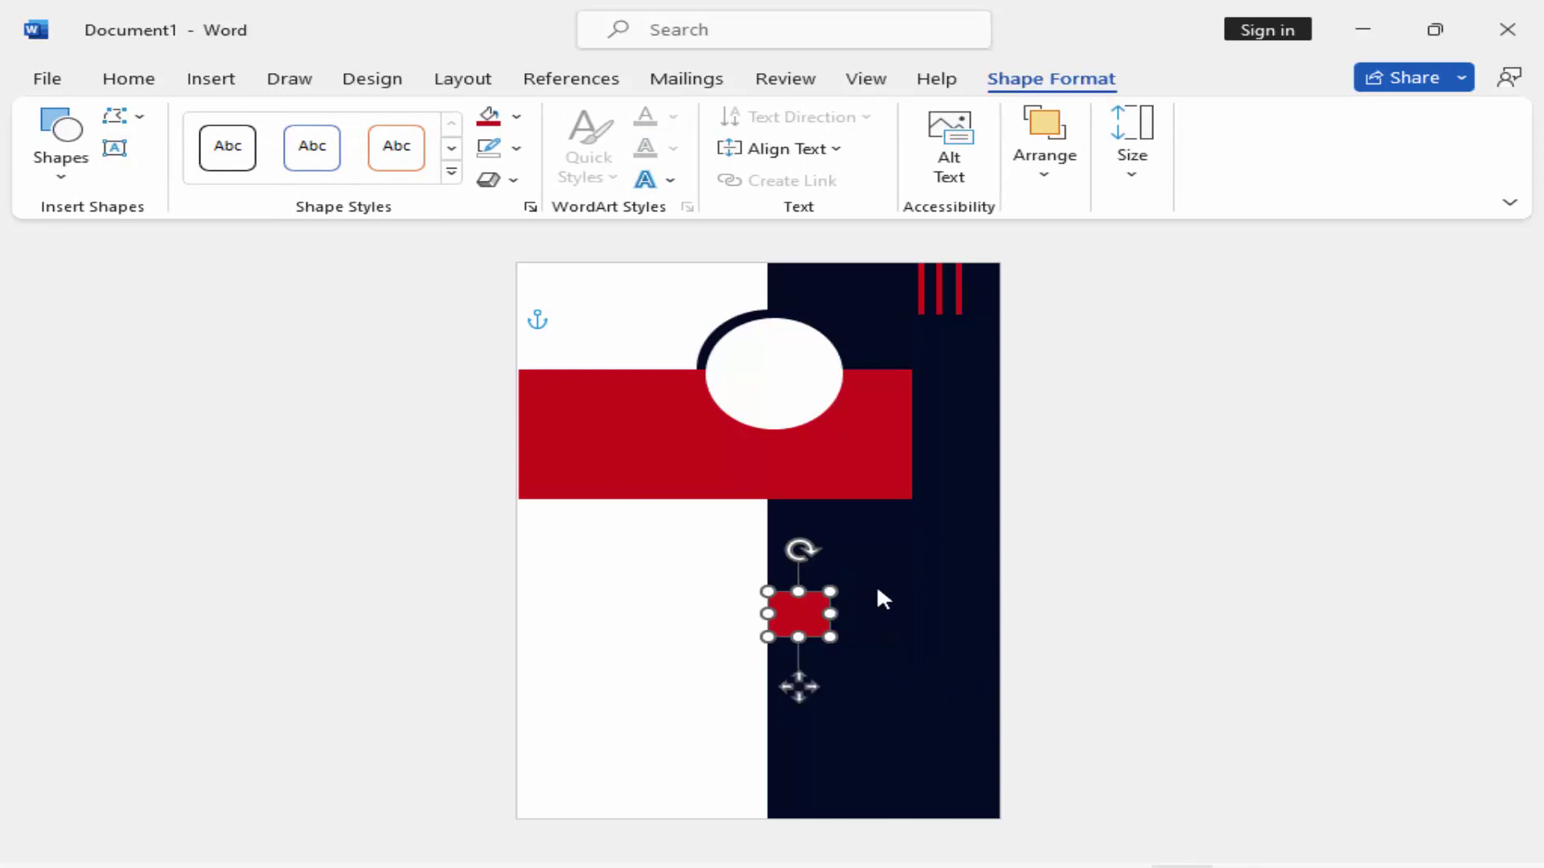
left_click(1041, 631)
Duplicate the red block twice so three evenly spaced blocks stack down the panel edge.
left_click(790, 615)
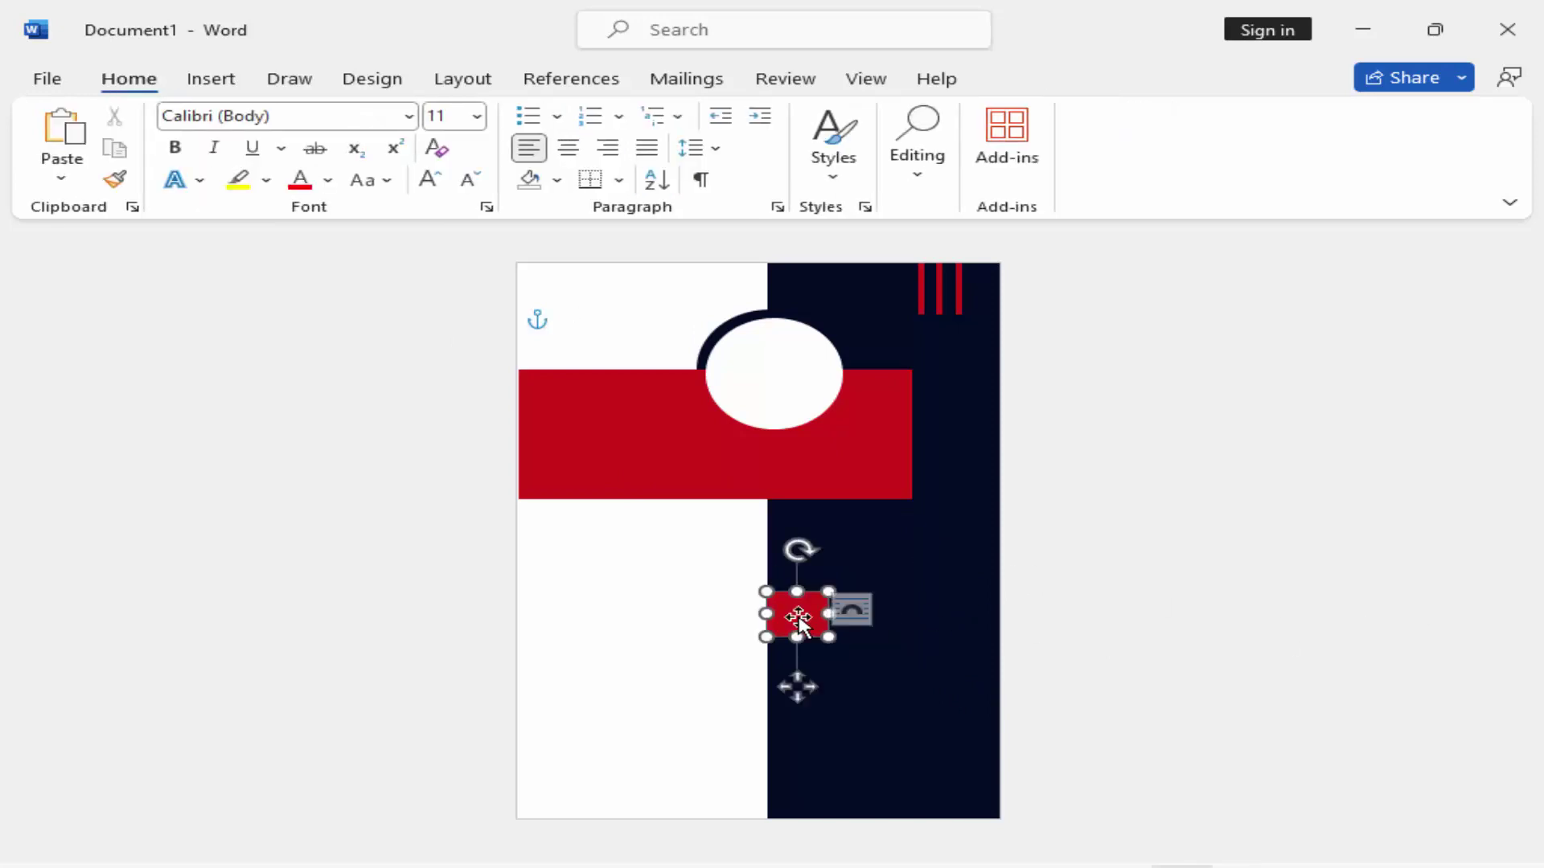
right_click(796, 623)
left_click(885, 321)
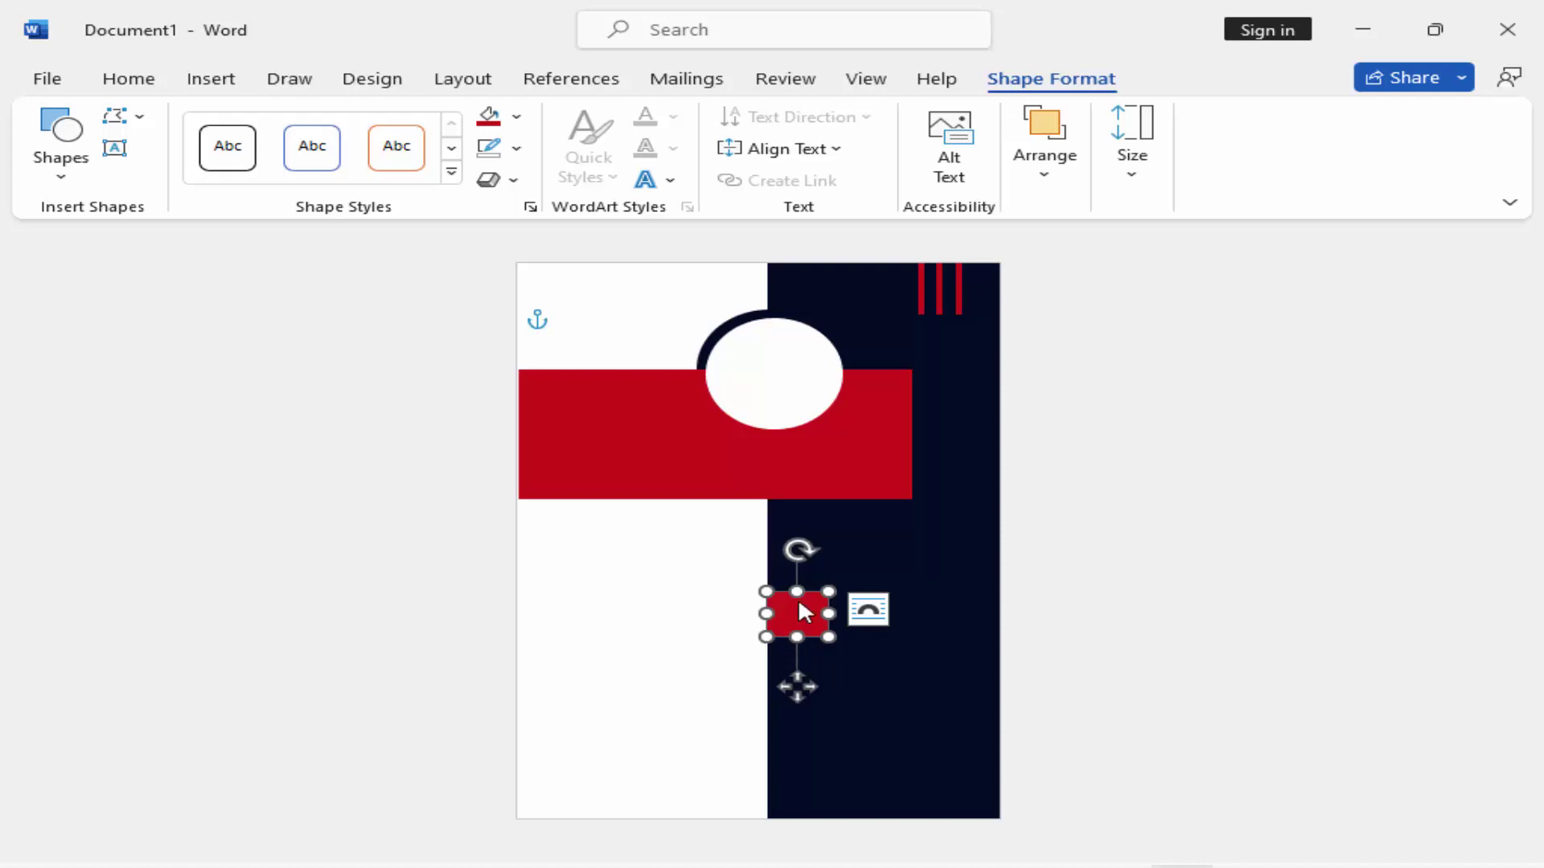
right_click(790, 618)
left_click(864, 396)
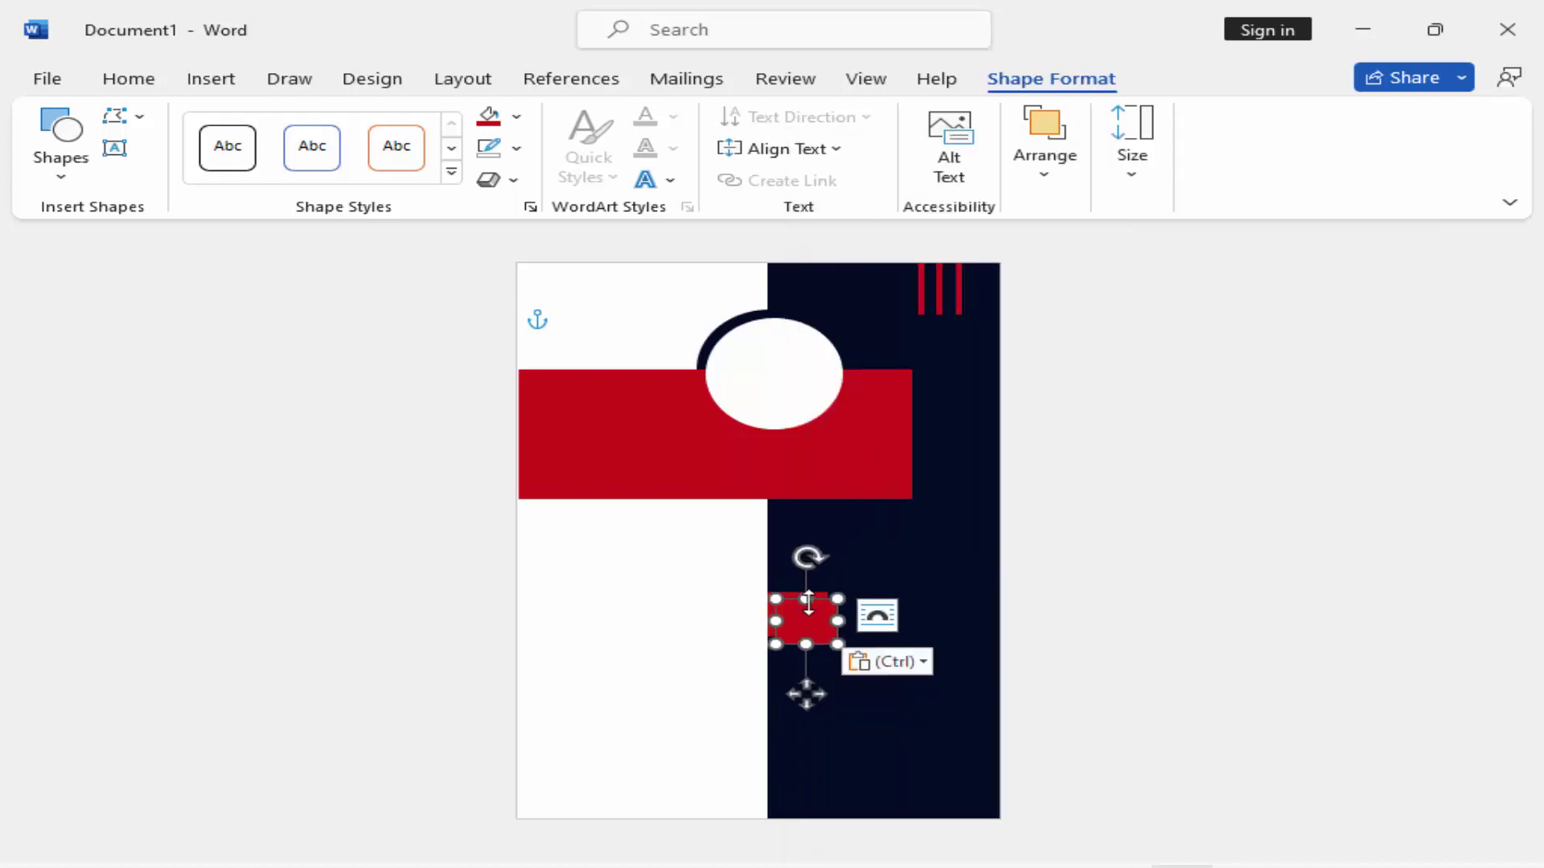
left_click_drag(806, 623, 797, 688)
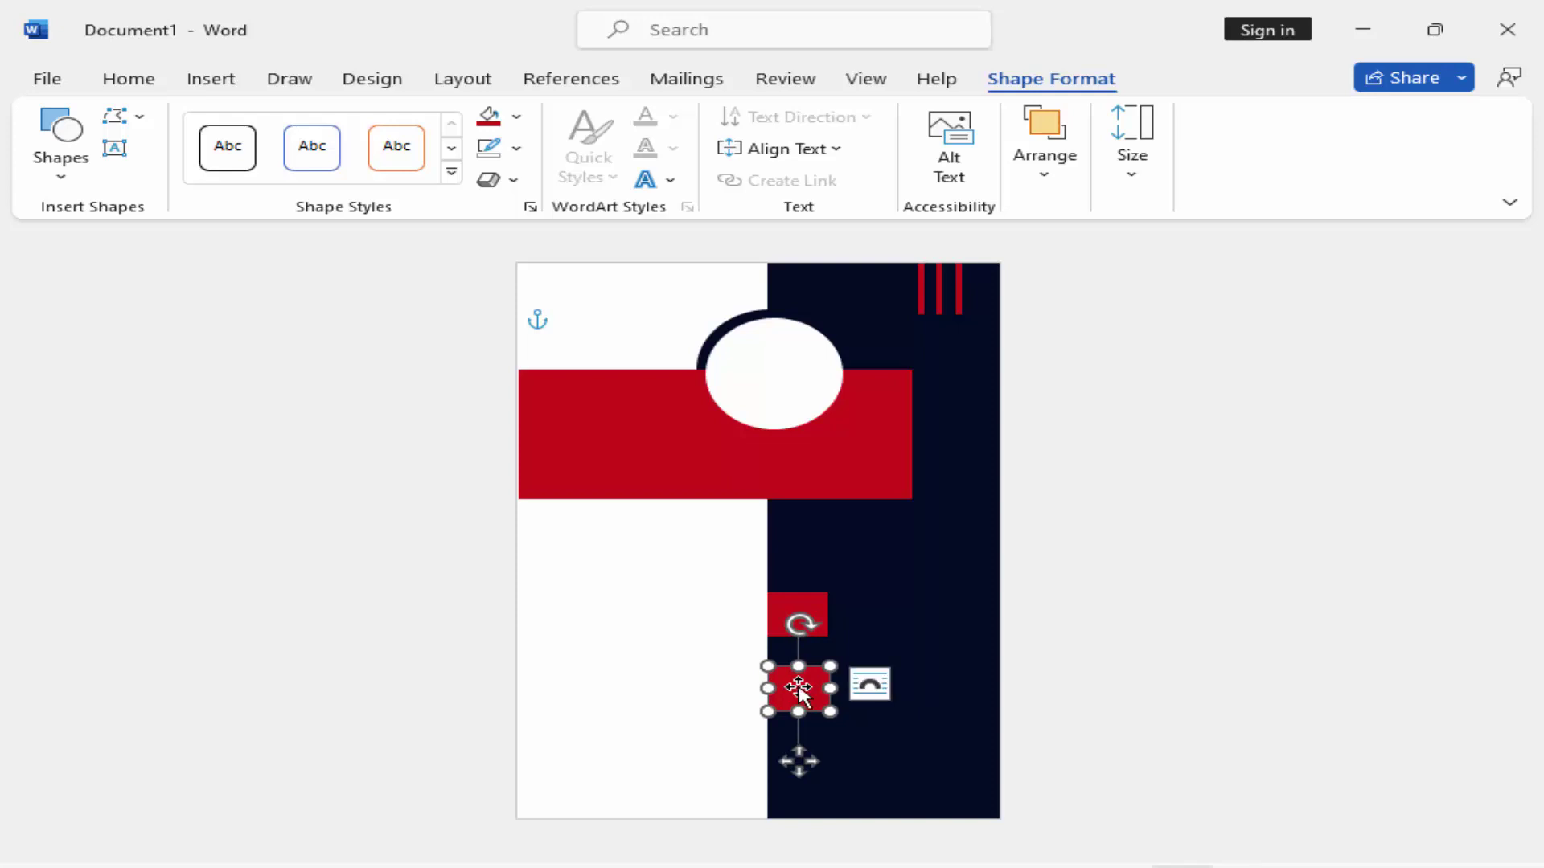
right_click(800, 689)
left_click(871, 203)
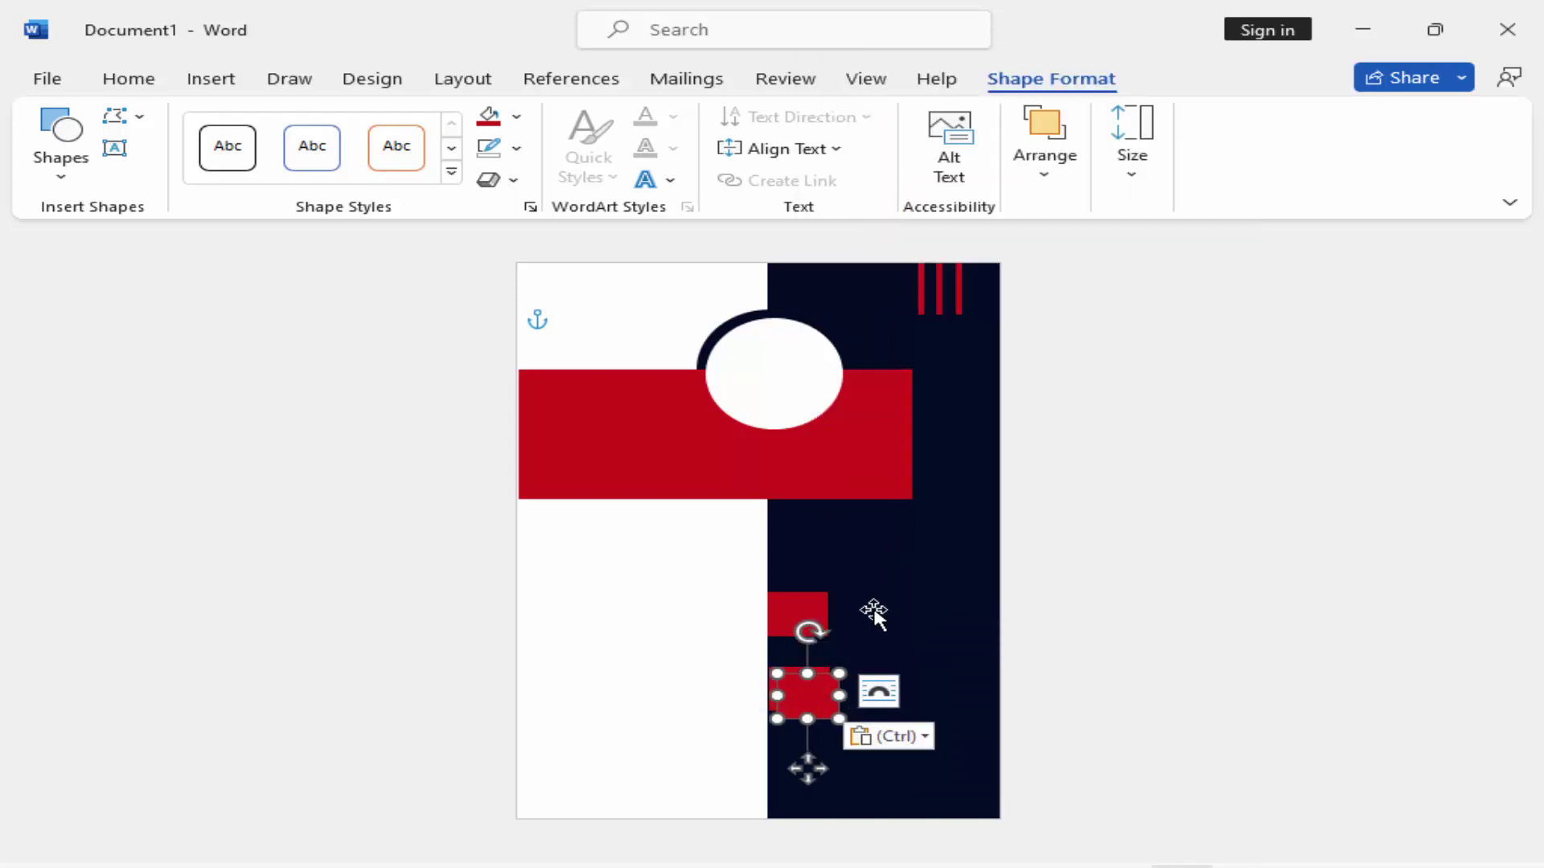
mouse_move(820, 706)
left_mouse_down()
mouse_move(810, 802)
mouse_move(804, 713)
left_mouse_up()
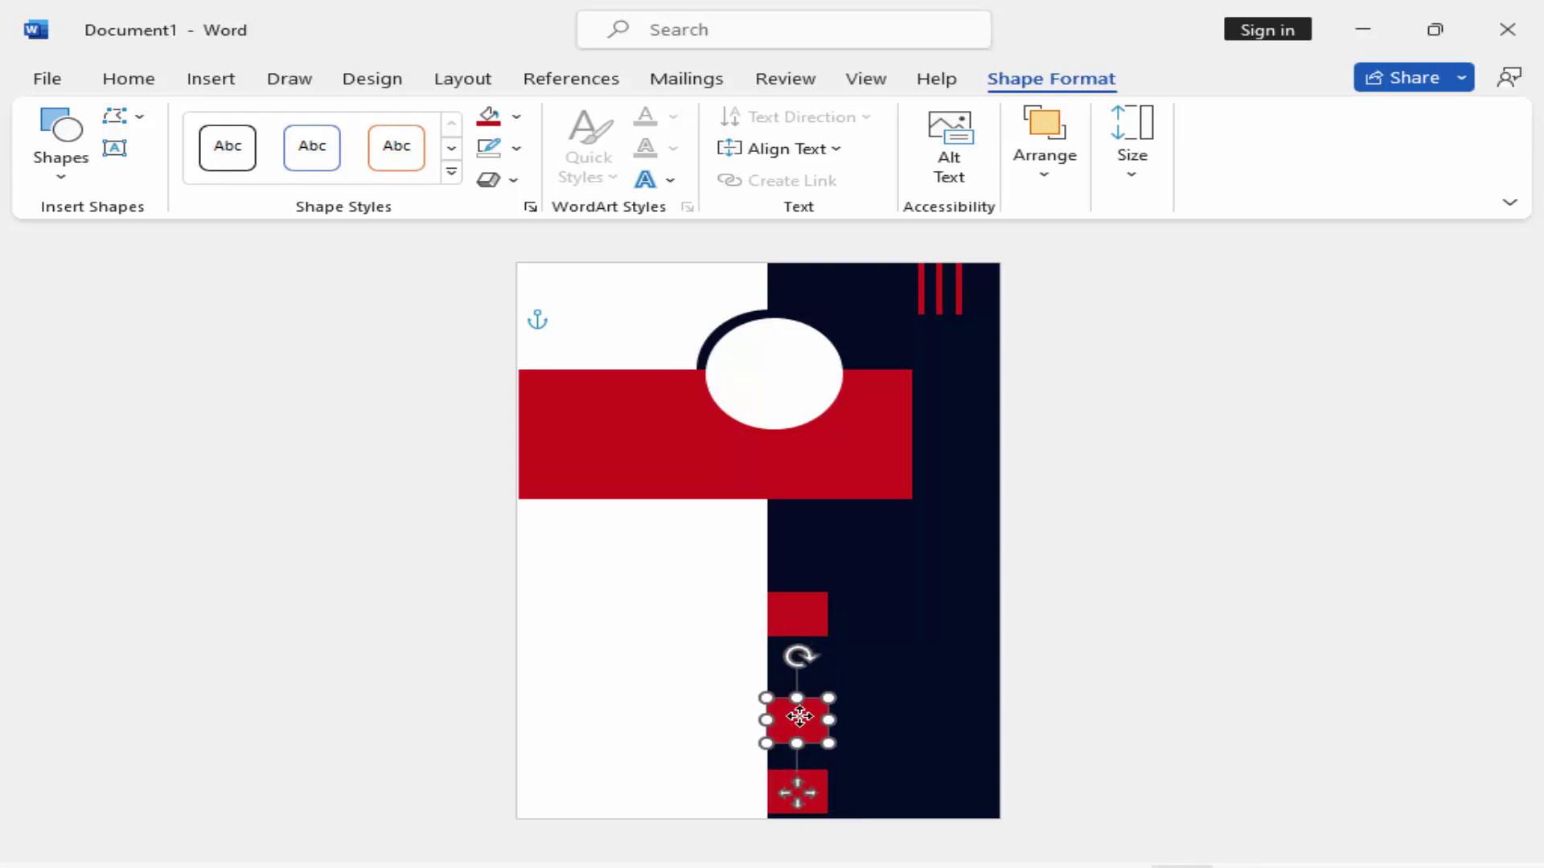
left_click_drag(810, 635, 815, 660)
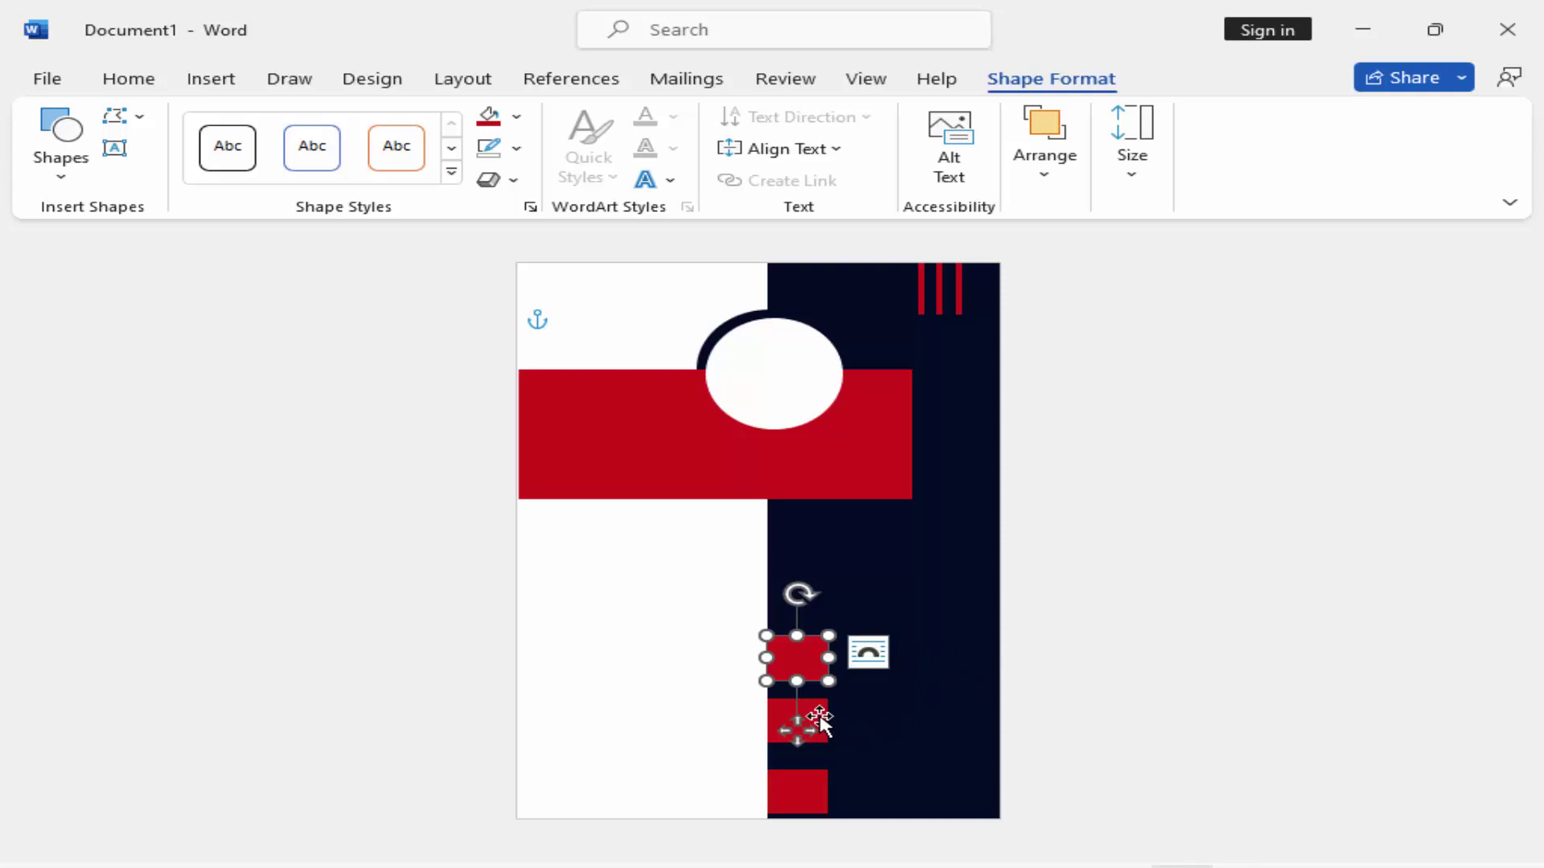
left_click(1198, 661)
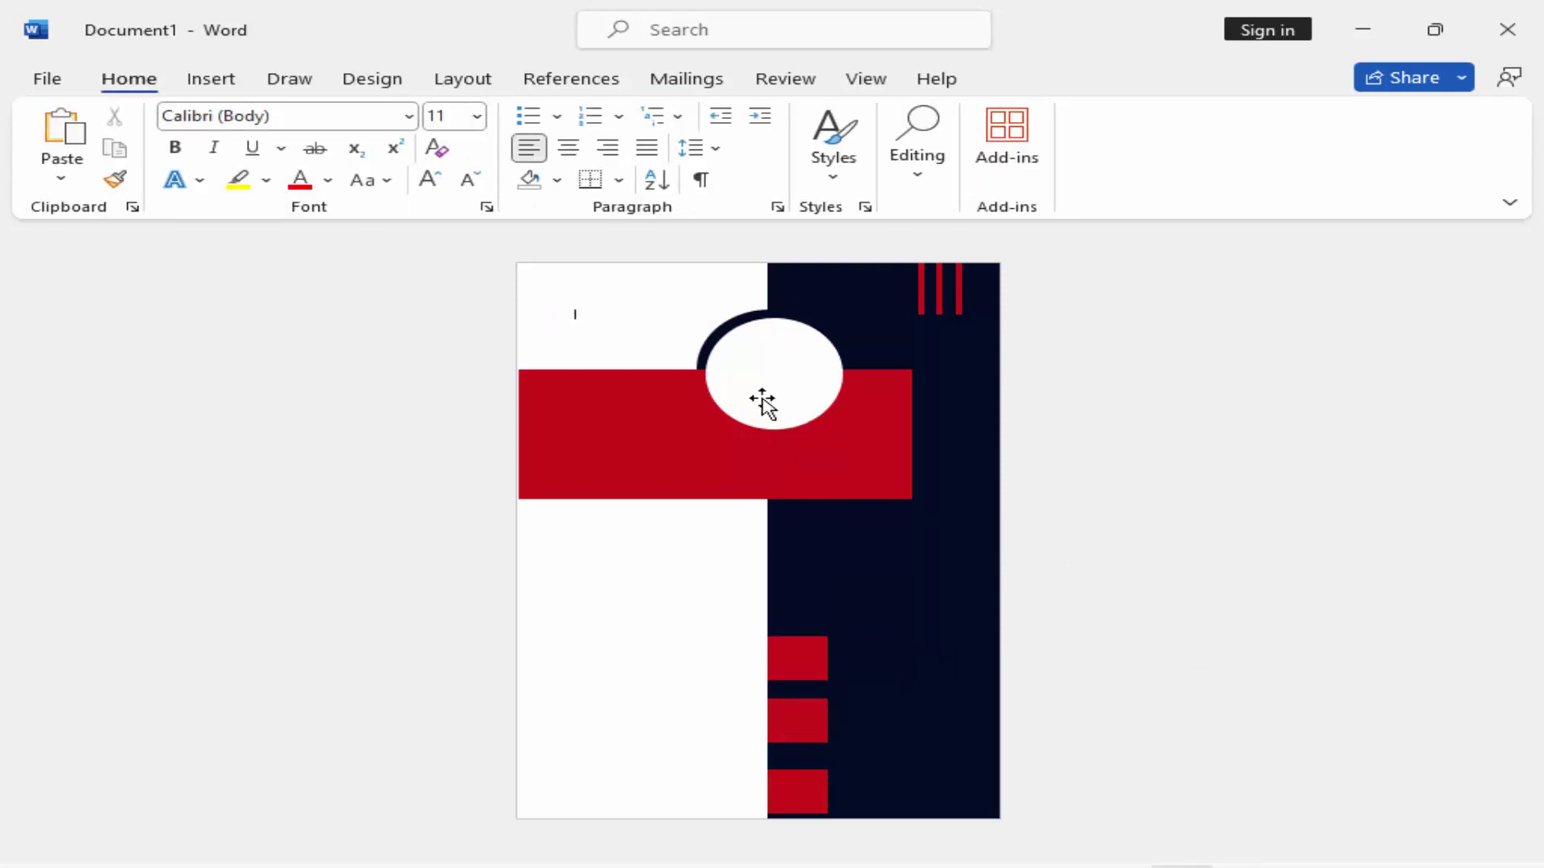
Copy one of the thin red stripes at the top of the panel.
left_click(919, 304)
right_click(920, 306)
key("Escape")
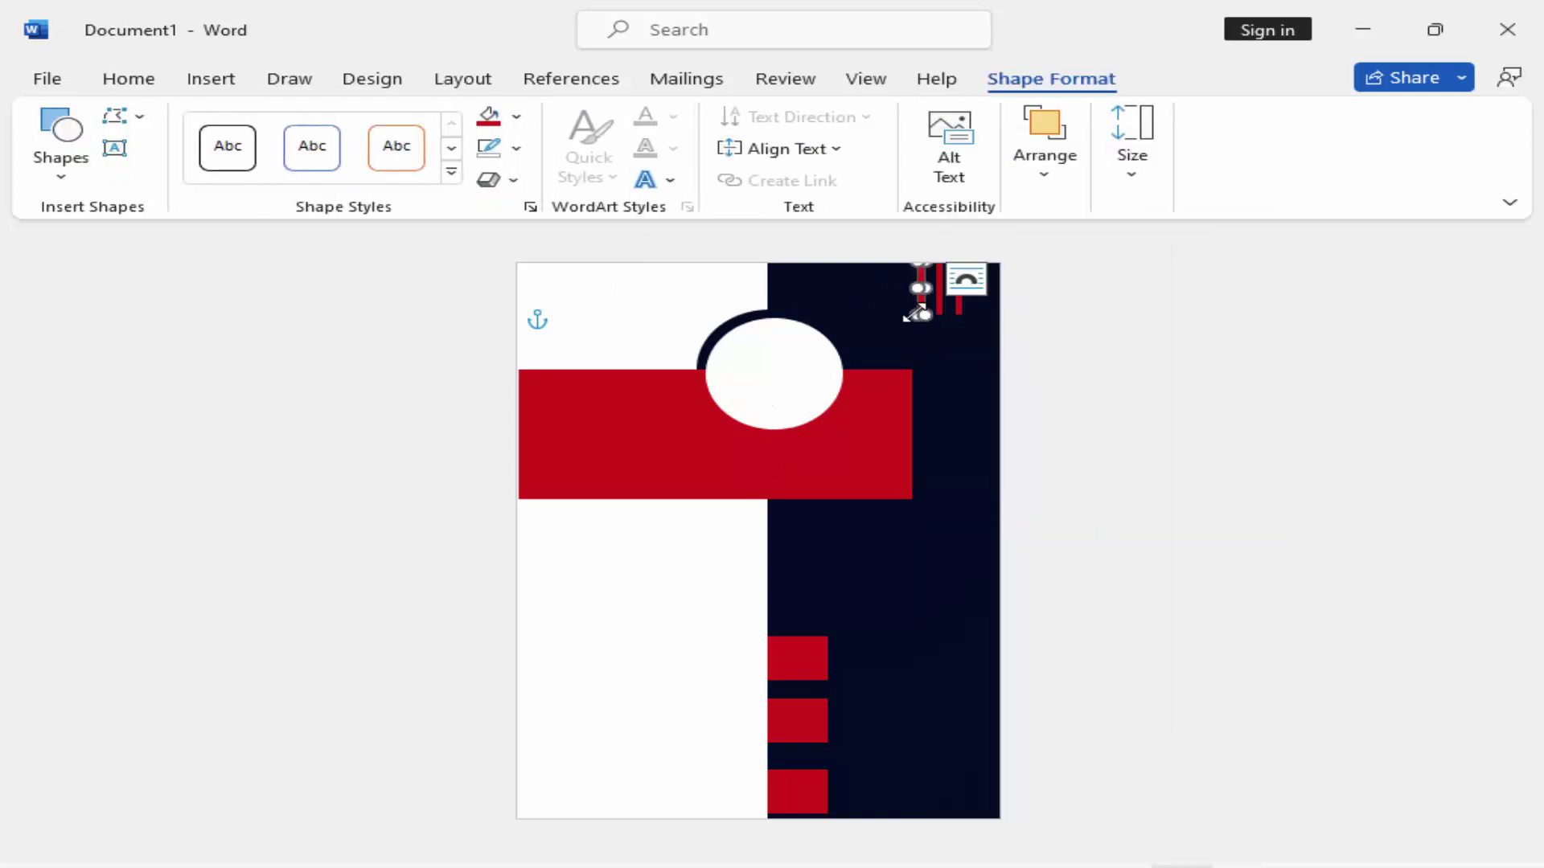
right_click(919, 304)
Paste the red stripe, rotate it horizontal and nudge it against the lower-left page edge.
left_click(994, 392)
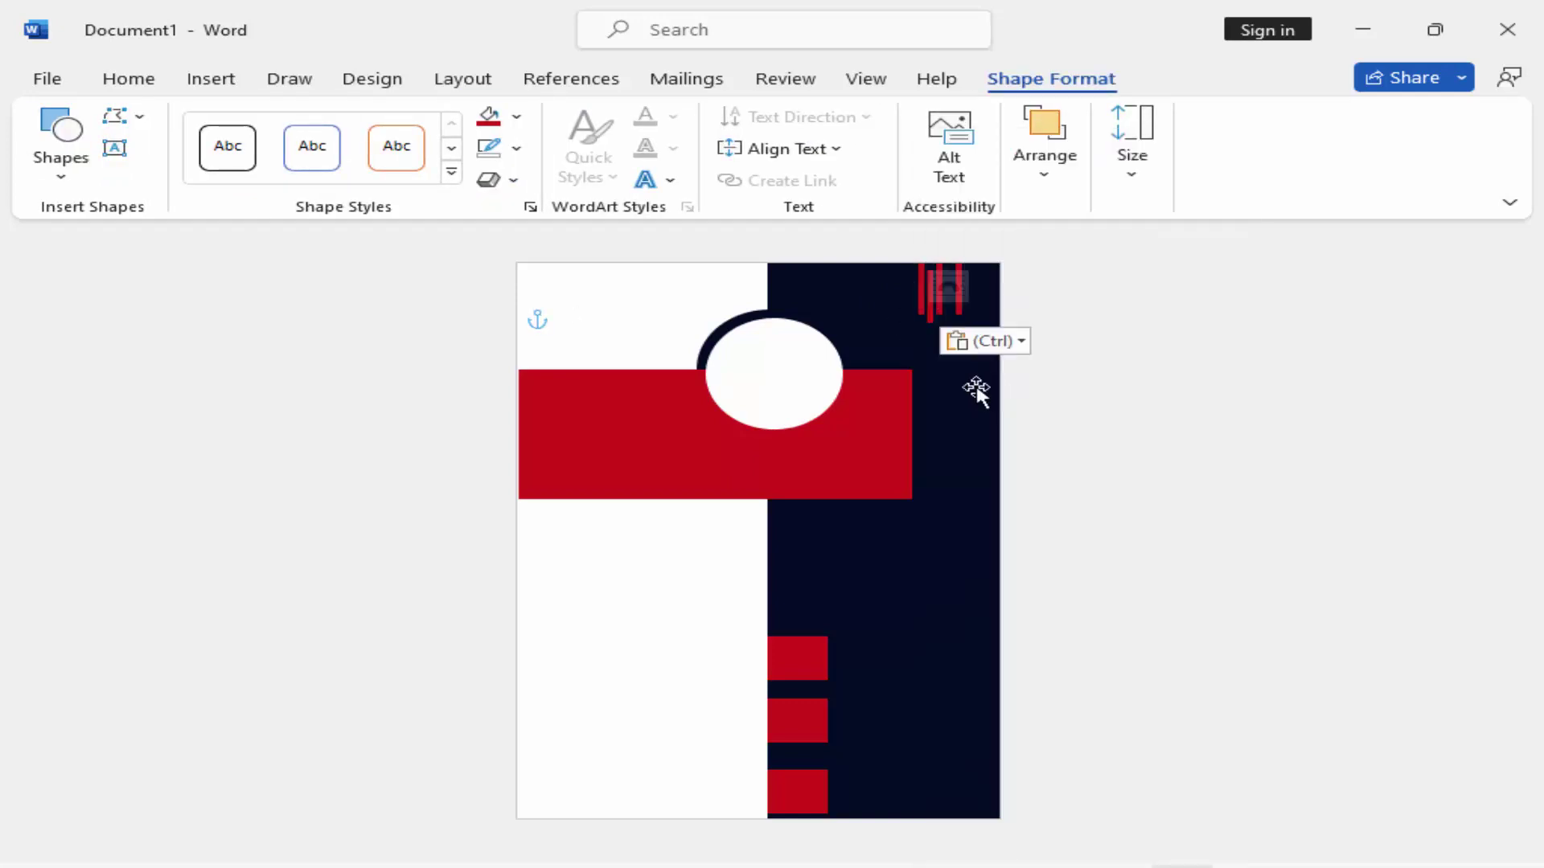
left_click_drag(929, 316, 570, 720)
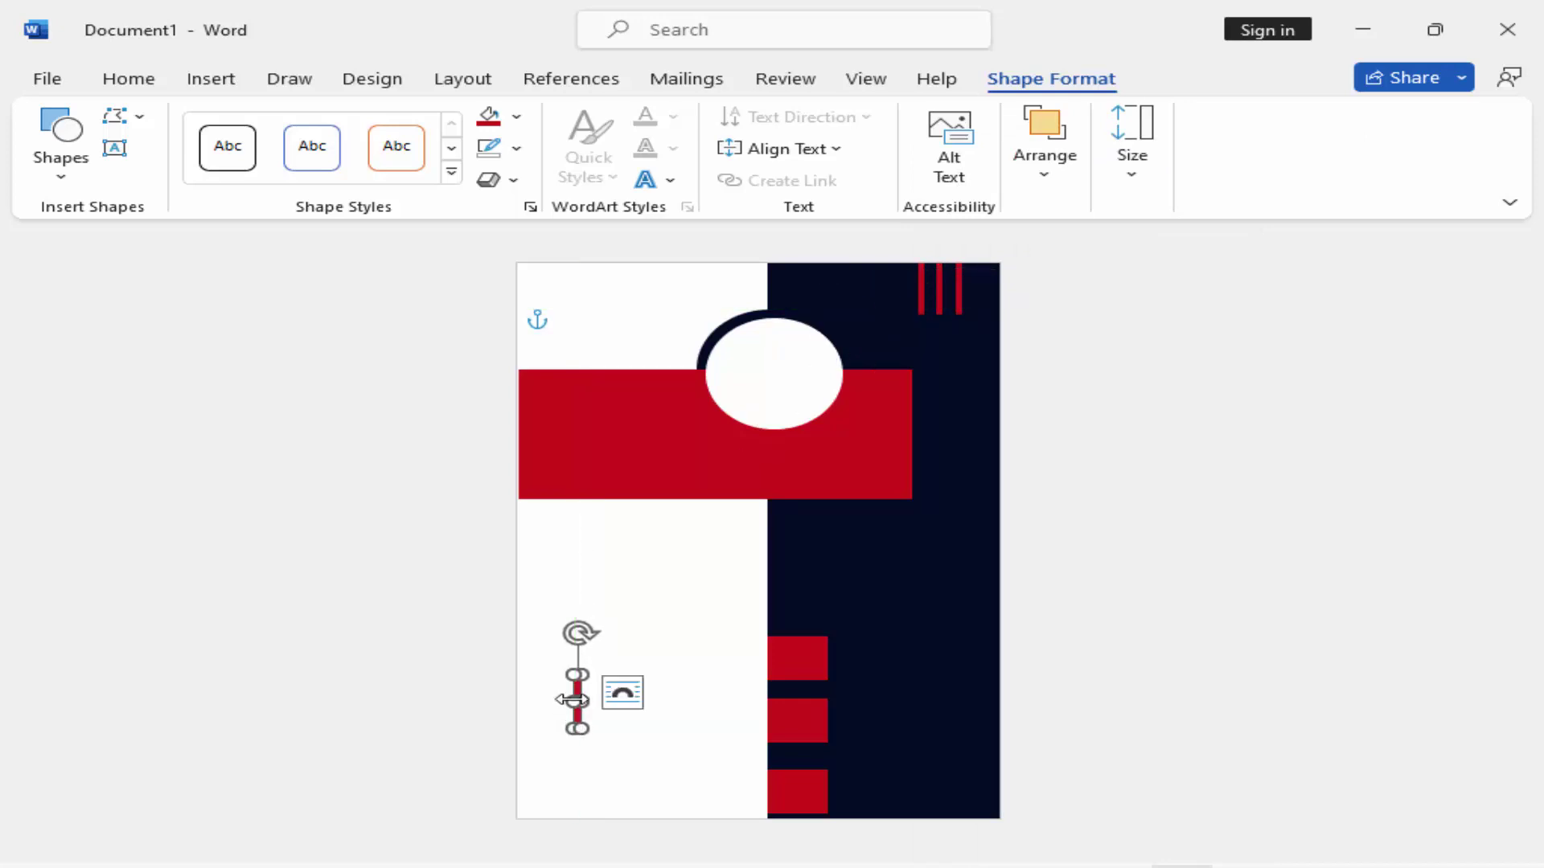
left_click_drag(581, 633, 424, 683)
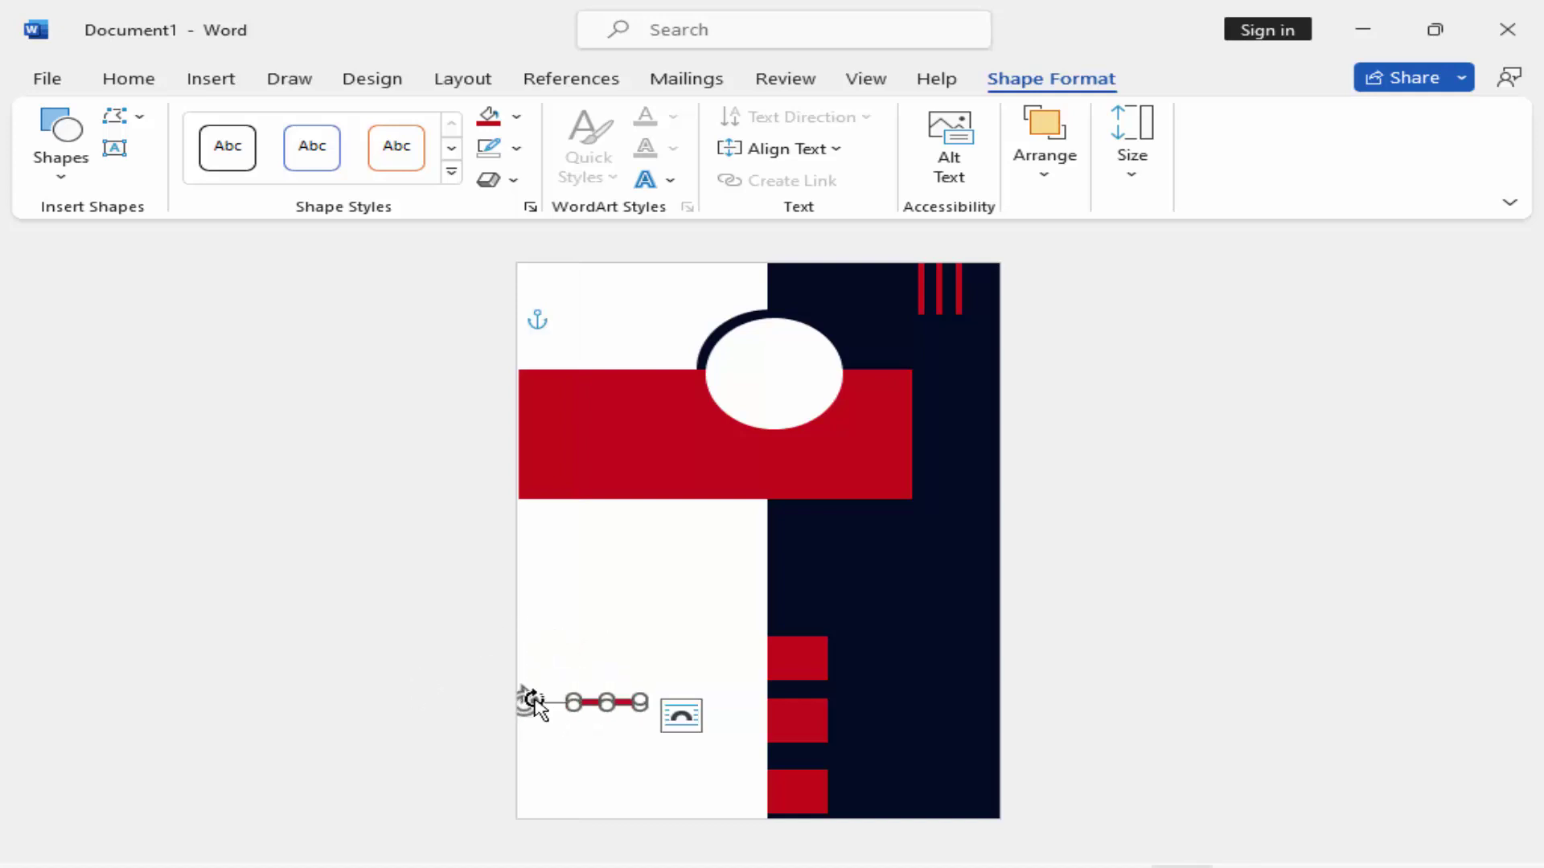
key("Left")
key("Left")
key("Left")
key("Left")
key("Left")
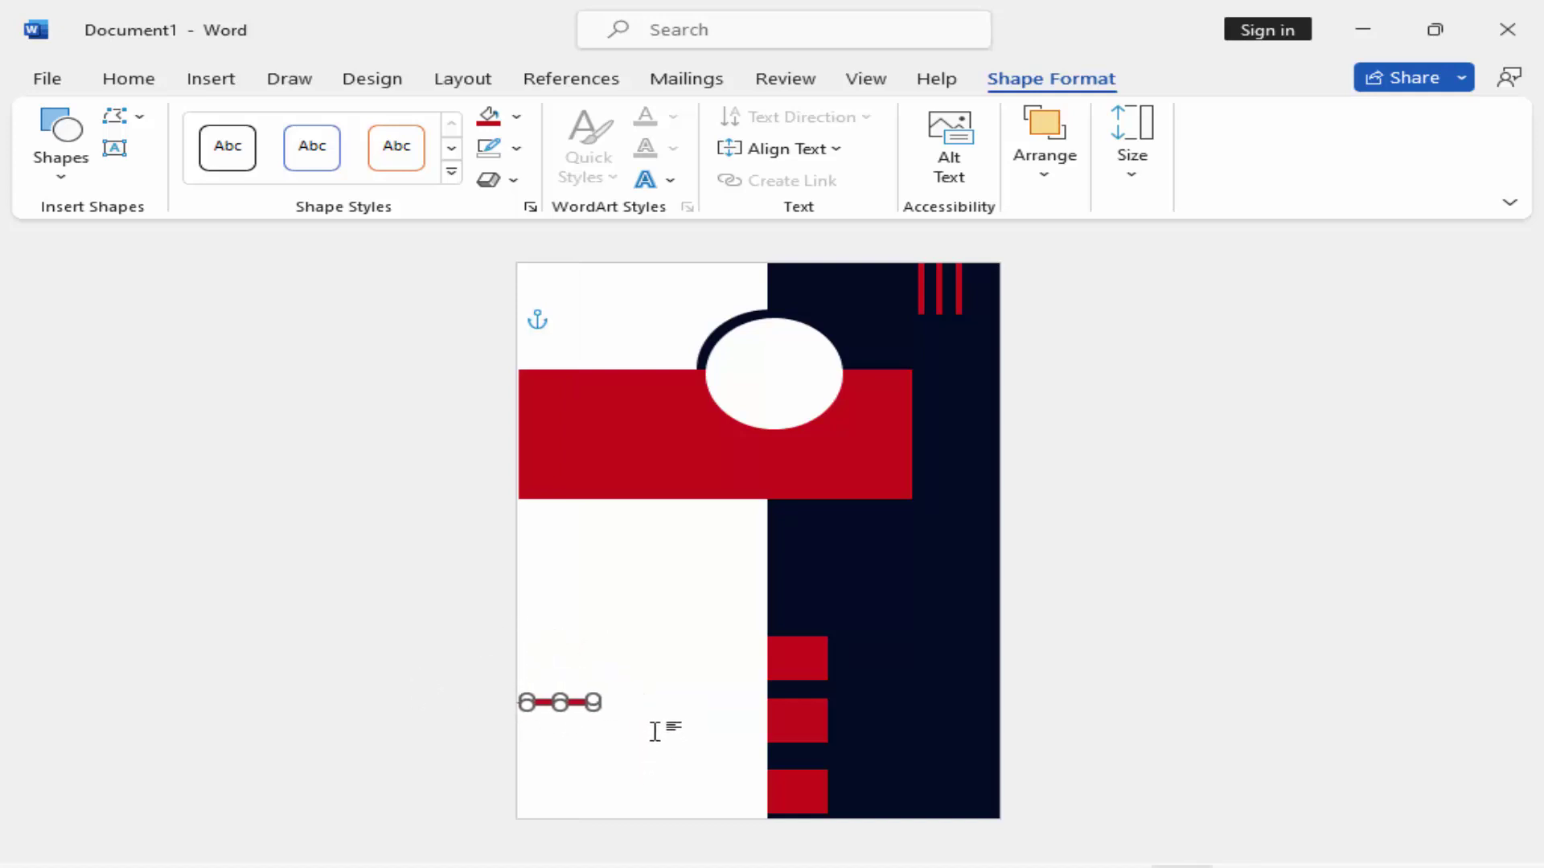
key("Left")
key("Left")
key("Down")
key("Down")
key("Down")
key("Down")
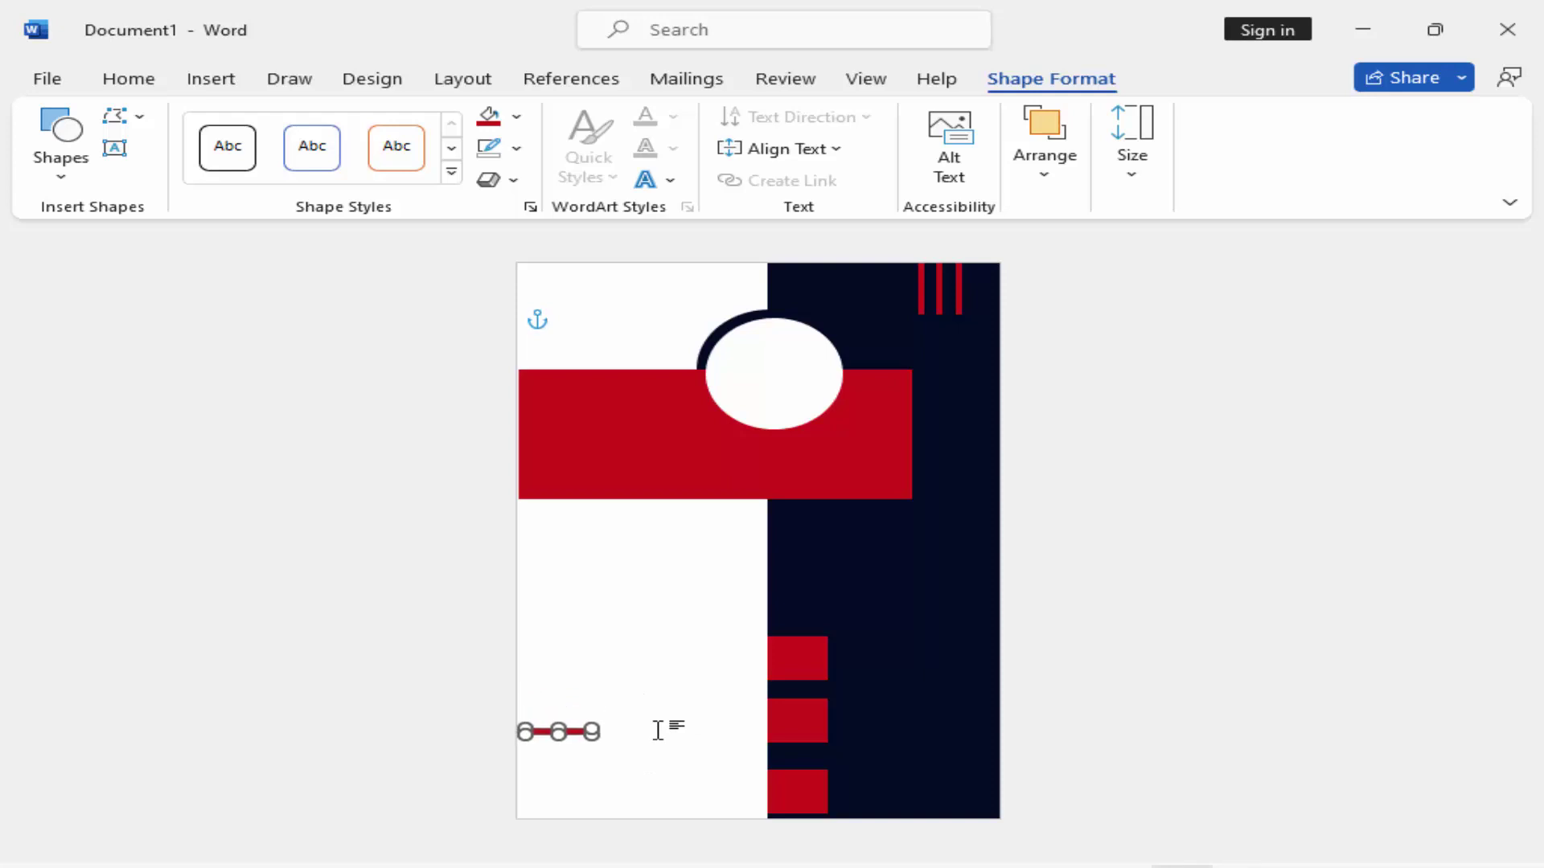
key("Left")
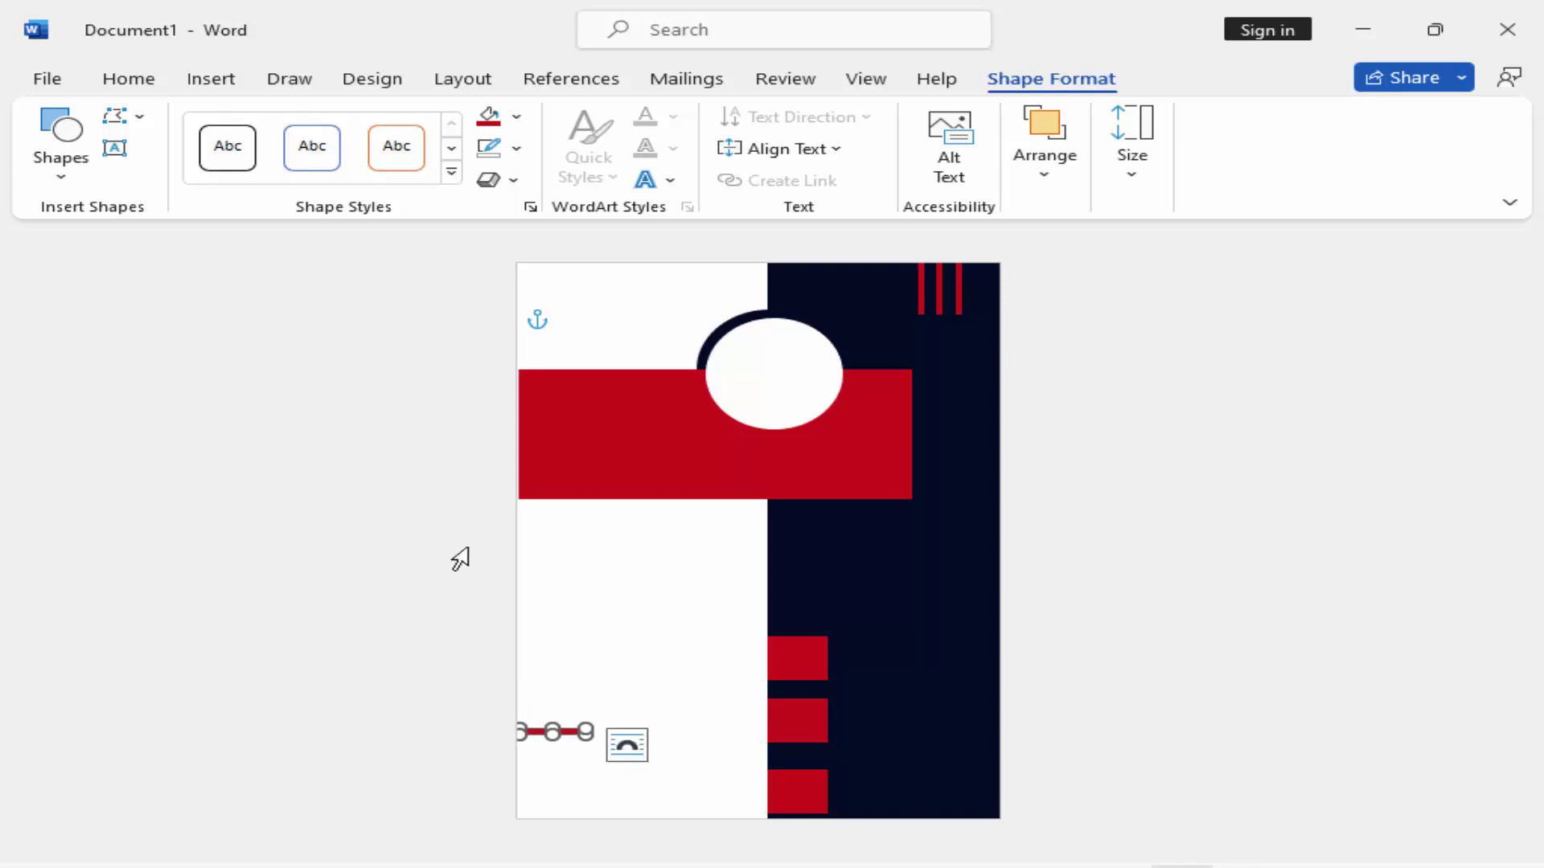
left_click(515, 117)
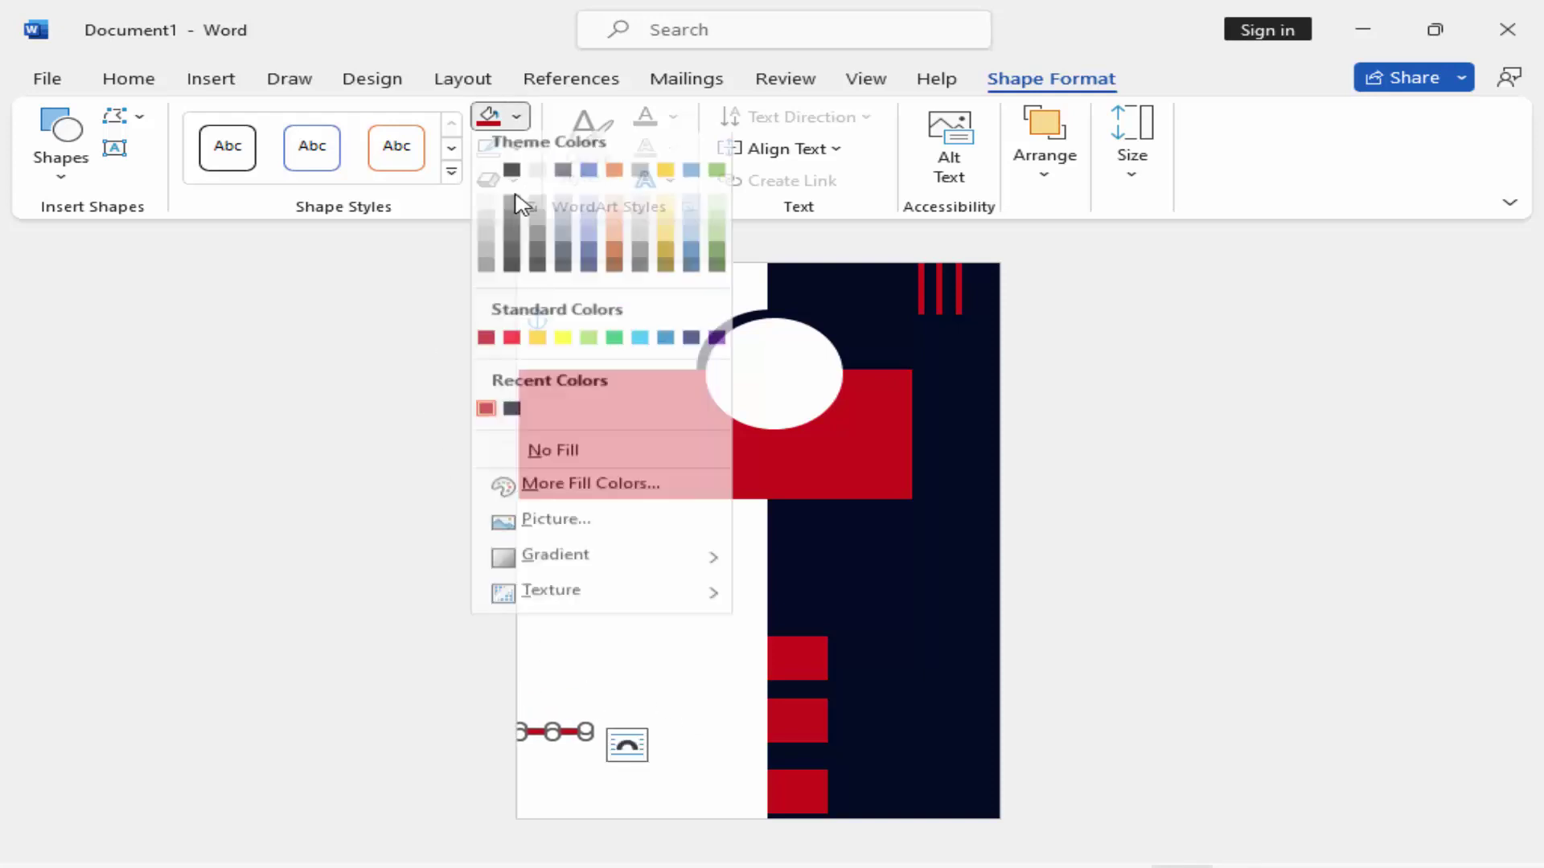
Set the bar to No Fill, leaving a dark line against the left page edge.
left_click(532, 455)
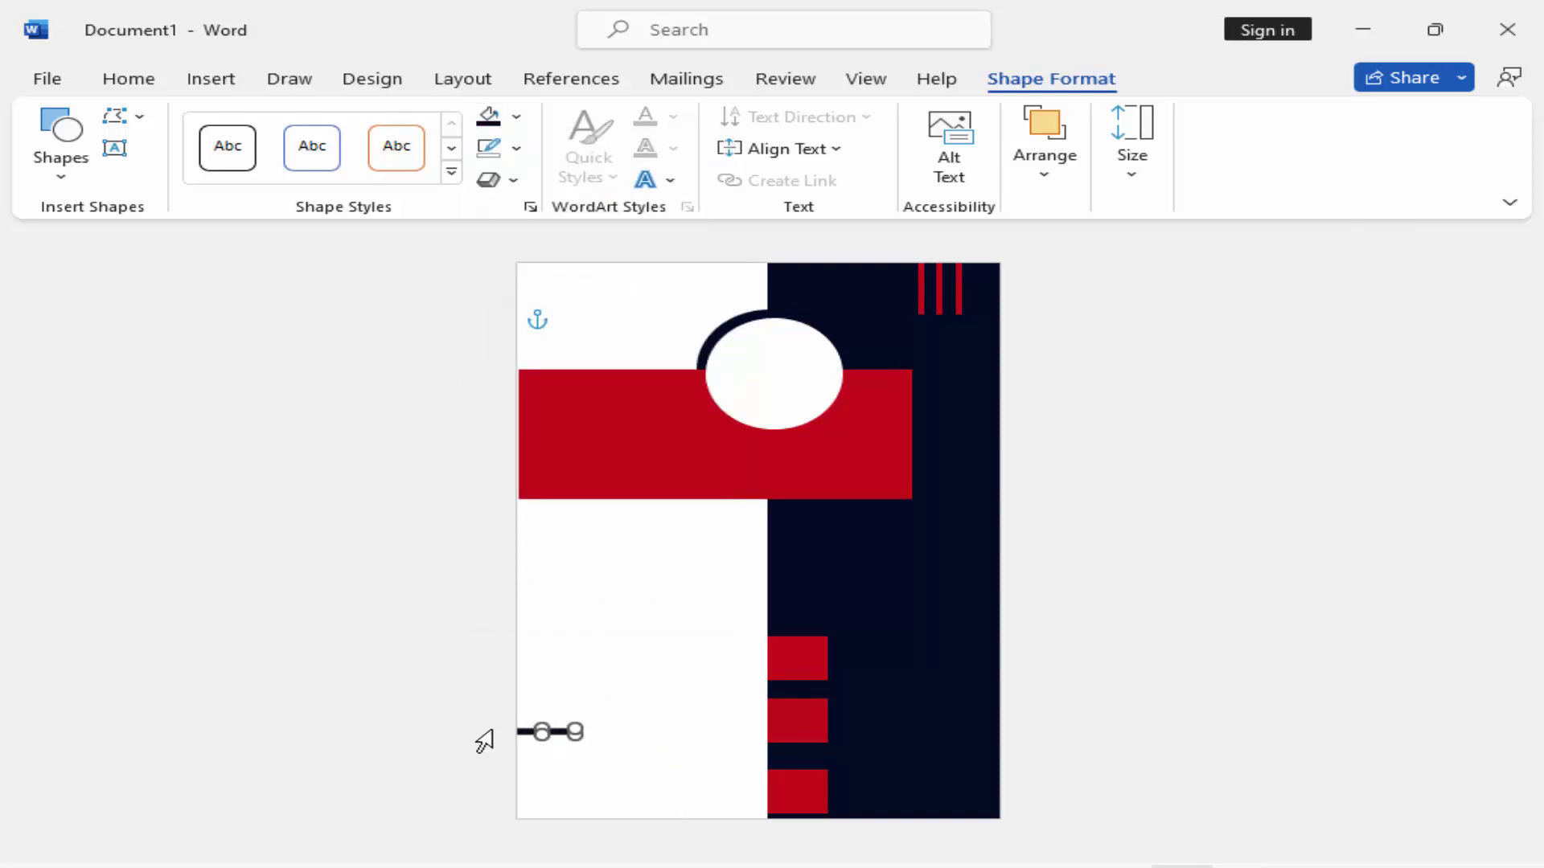
left_click_drag(531, 732, 547, 735)
right_click(552, 735)
left_click(620, 246)
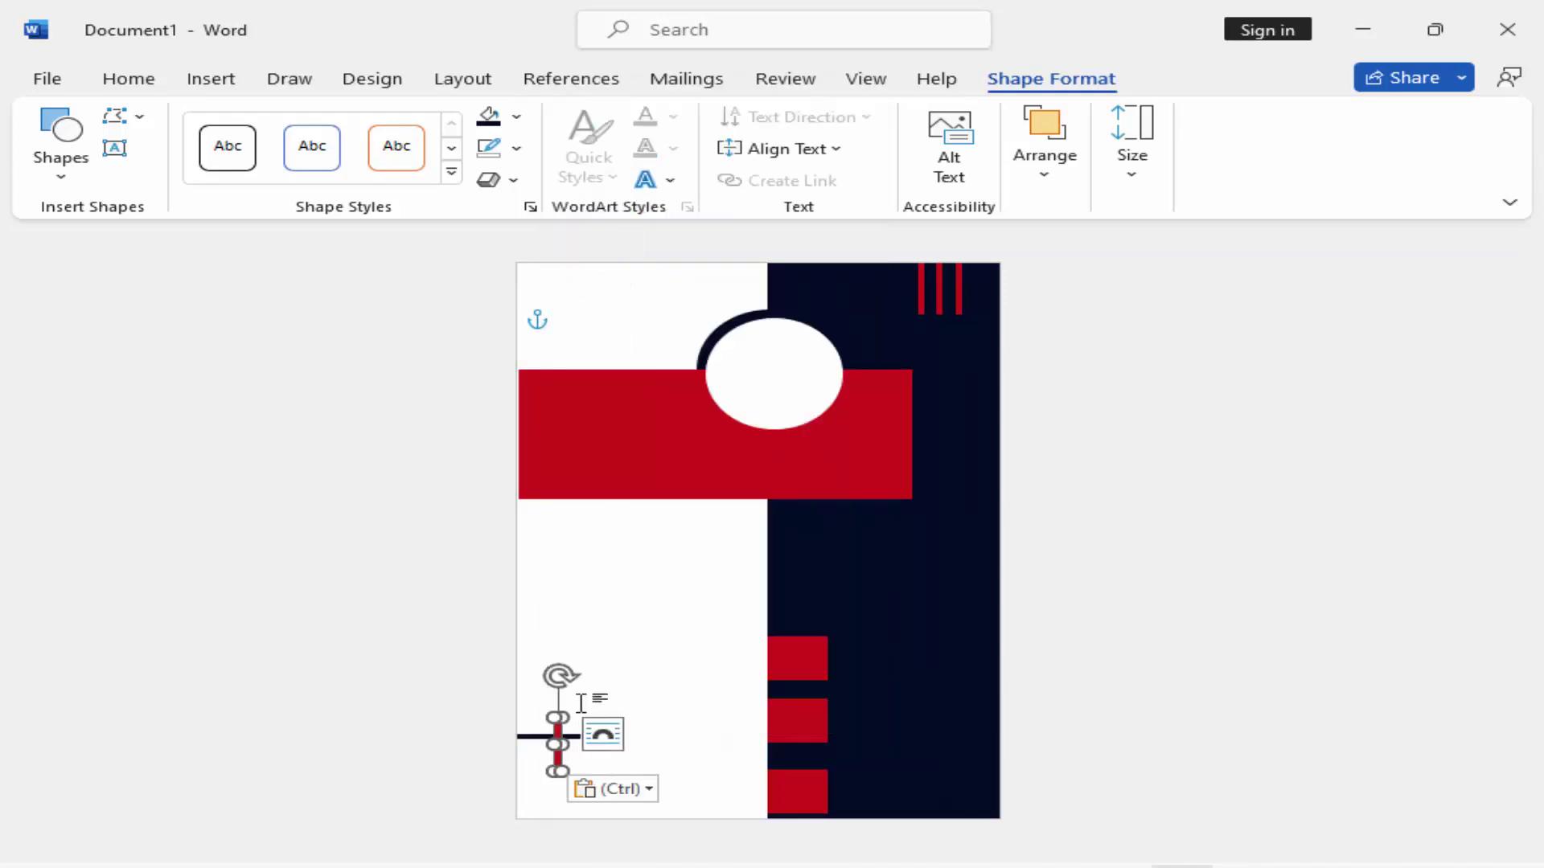
key("Delete")
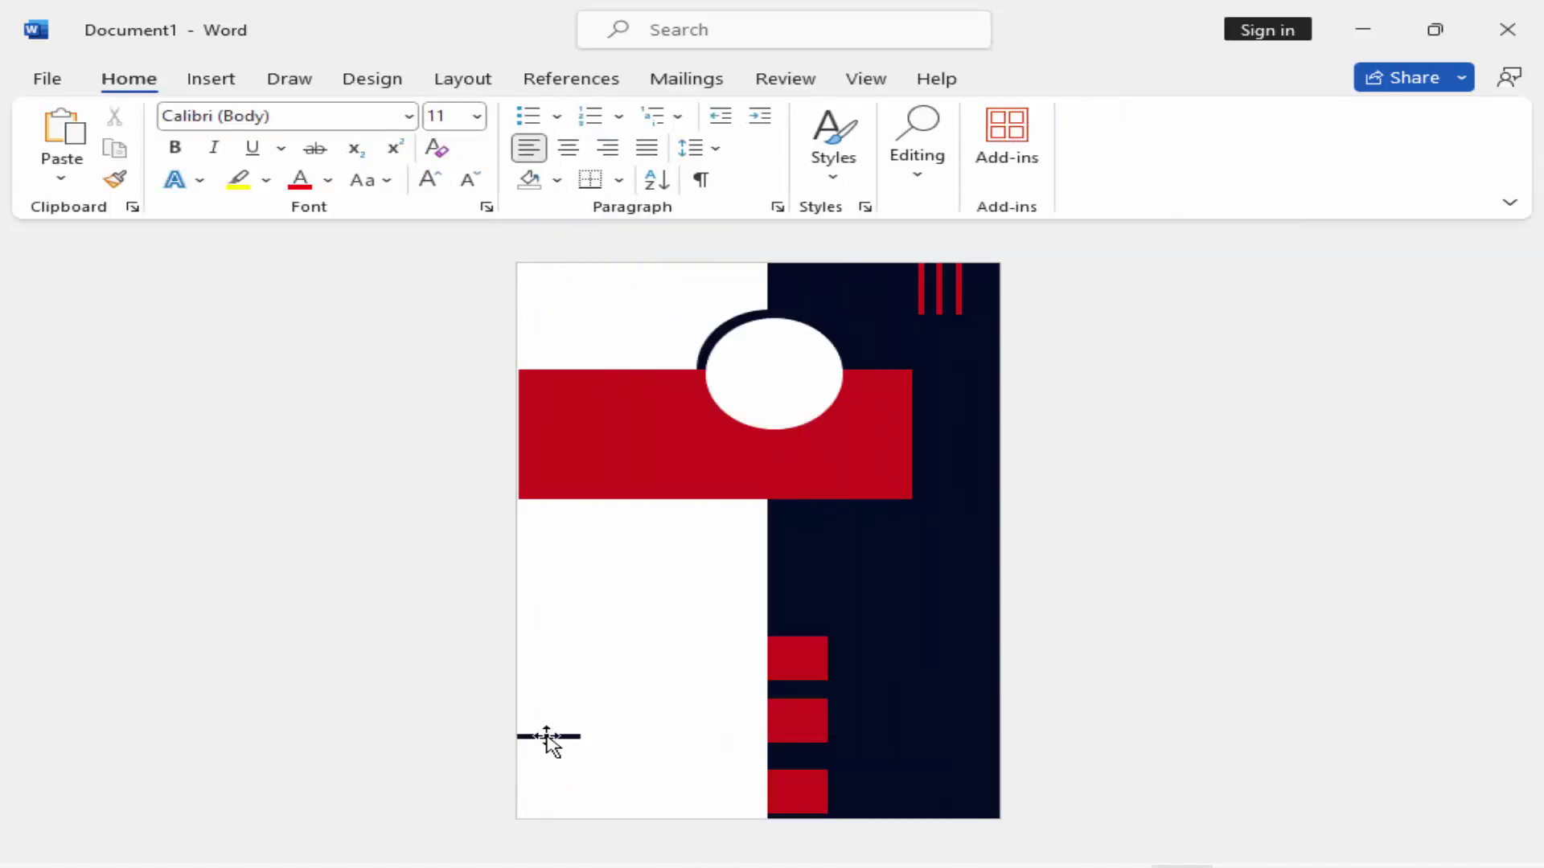
Paste two copies of the dark line, stacking three evenly spaced lines at the lower left.
left_click(547, 737)
right_click(549, 736)
key("Escape")
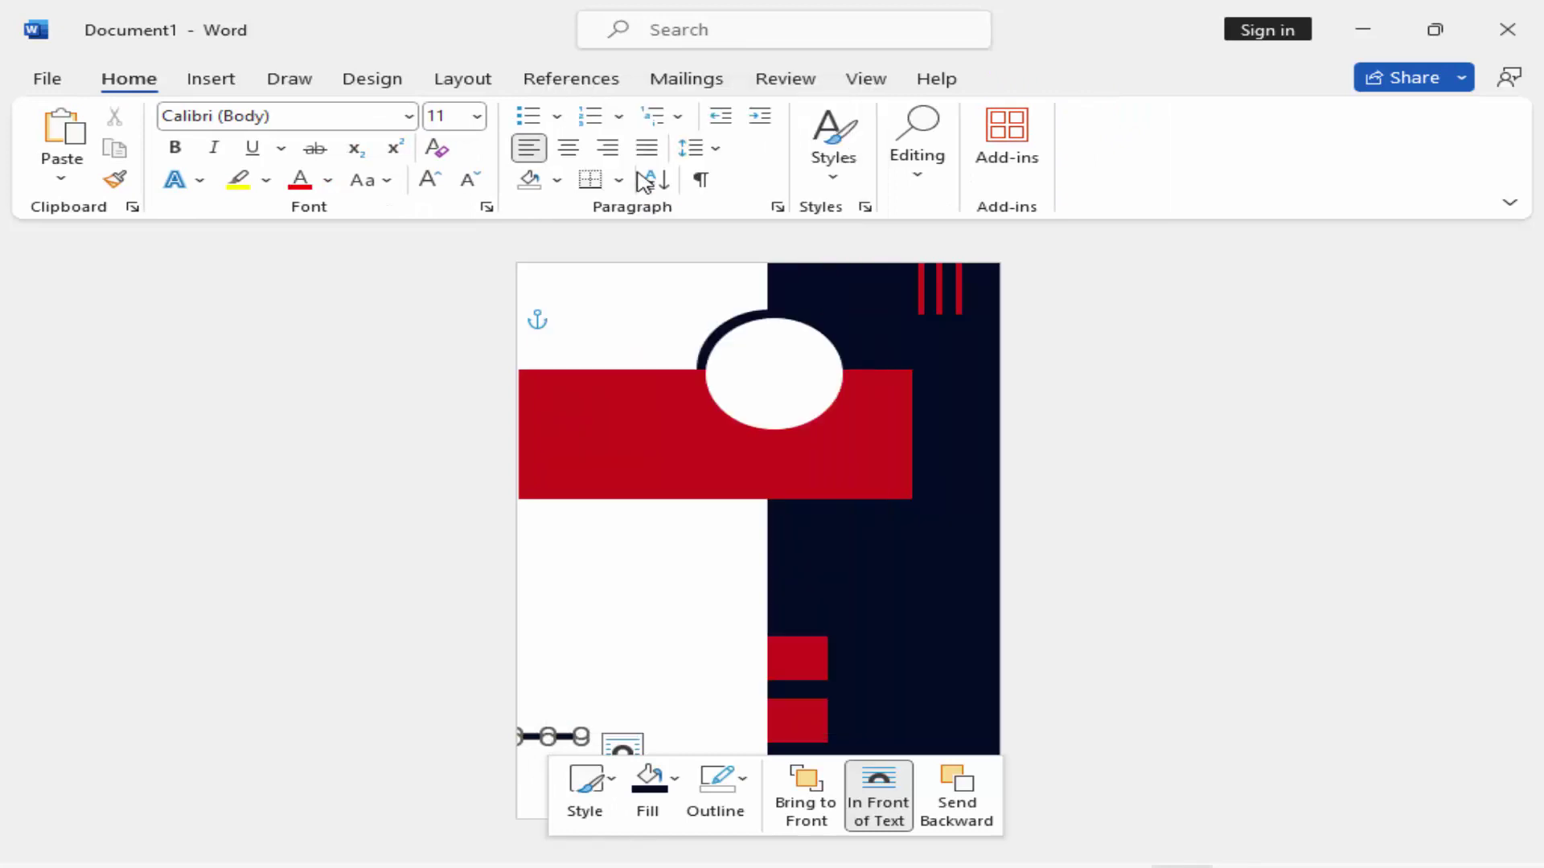
right_click(565, 736)
left_click(633, 248)
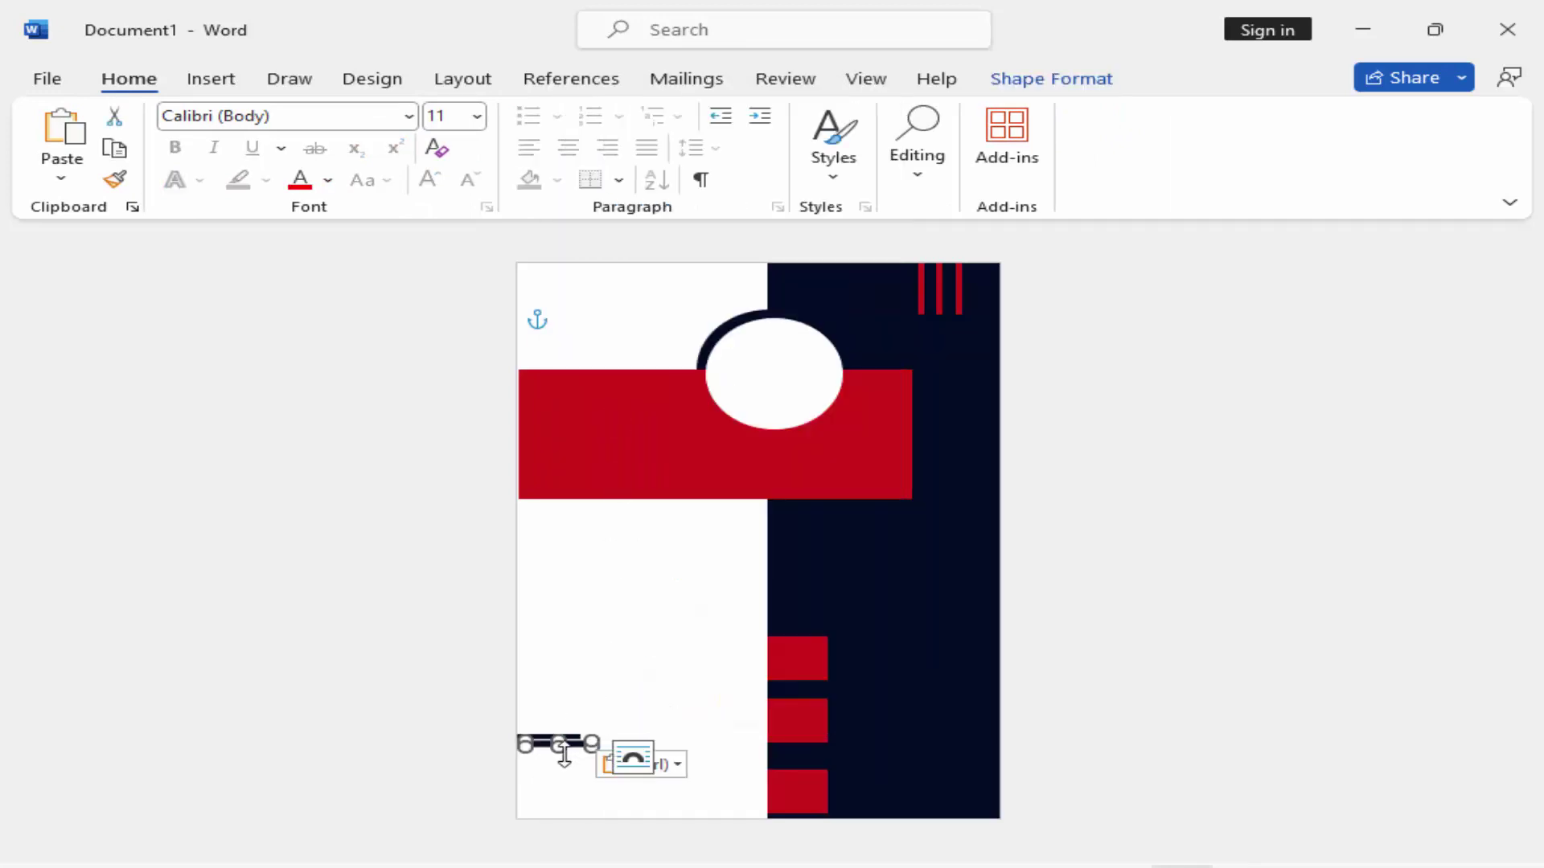
left_click_drag(576, 744, 555, 756)
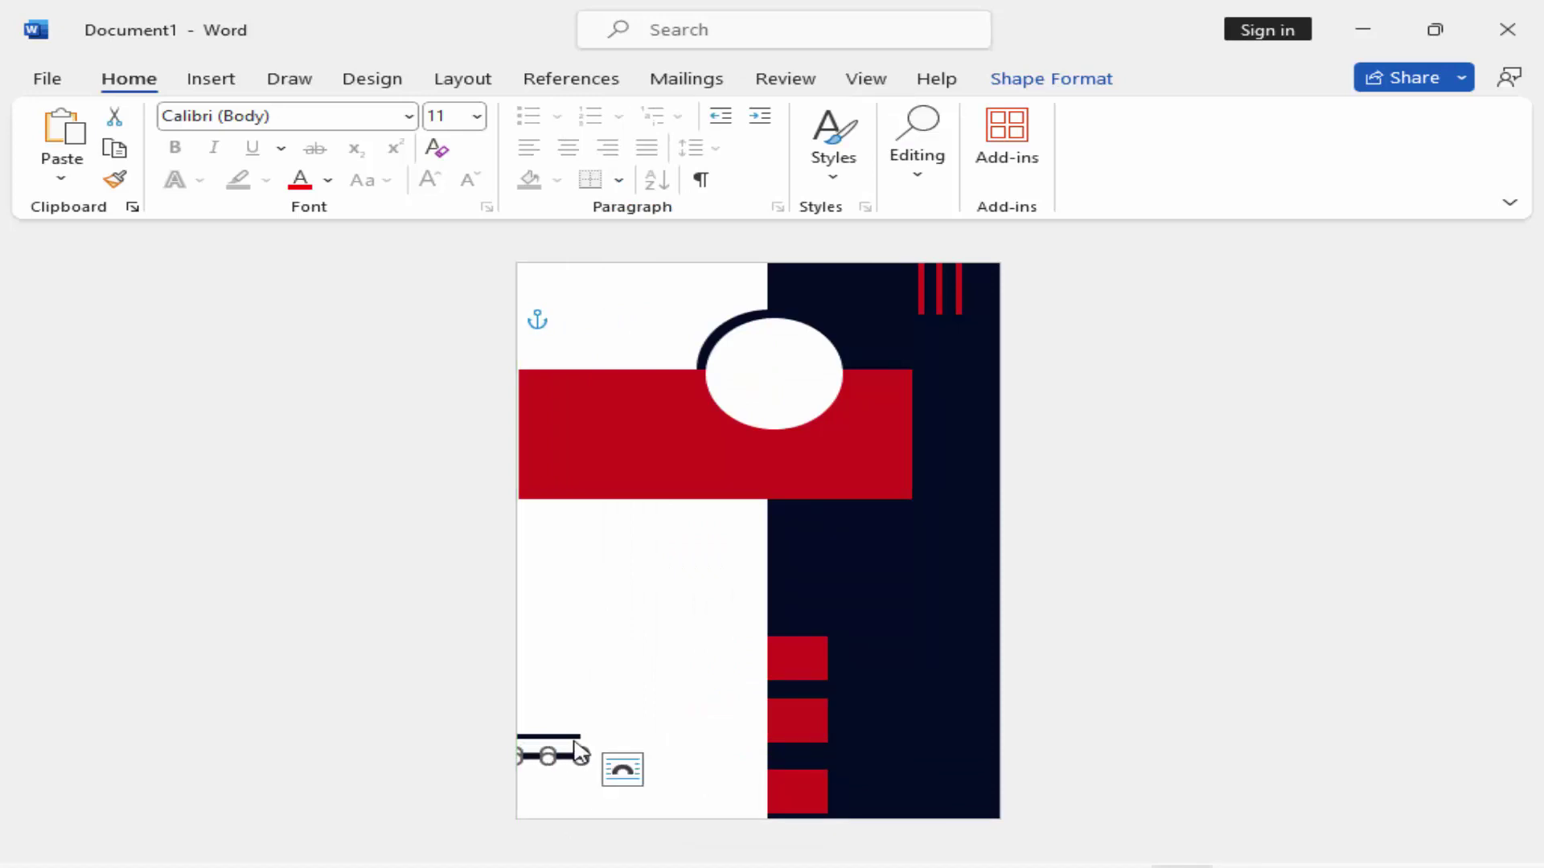
right_click(579, 752)
left_click(641, 265)
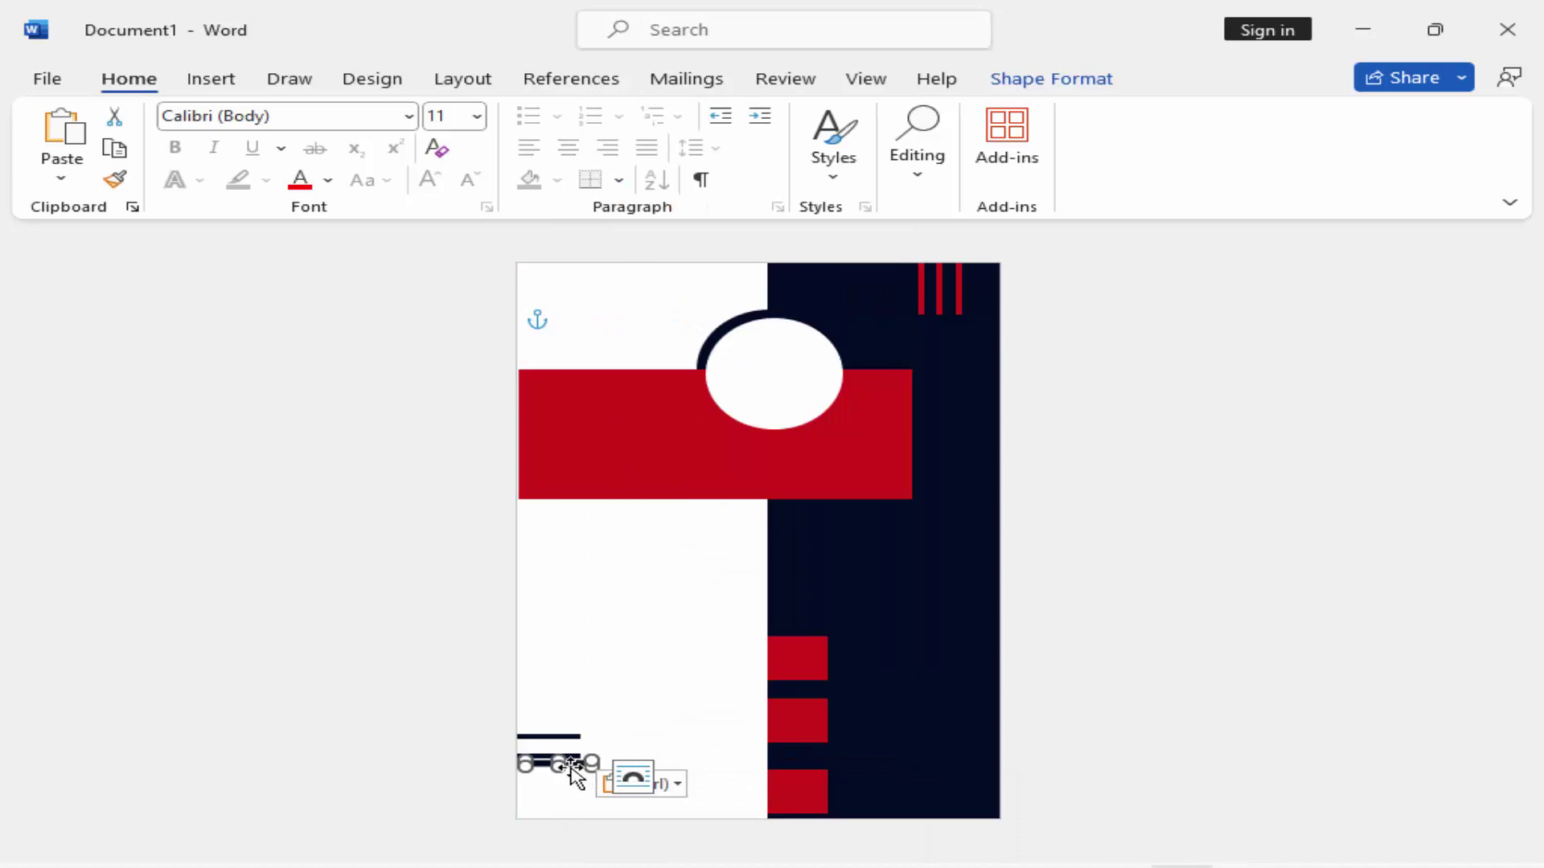
mouse_move(573, 768)
left_mouse_down()
mouse_move(545, 799)
mouse_move(551, 775)
left_mouse_up()
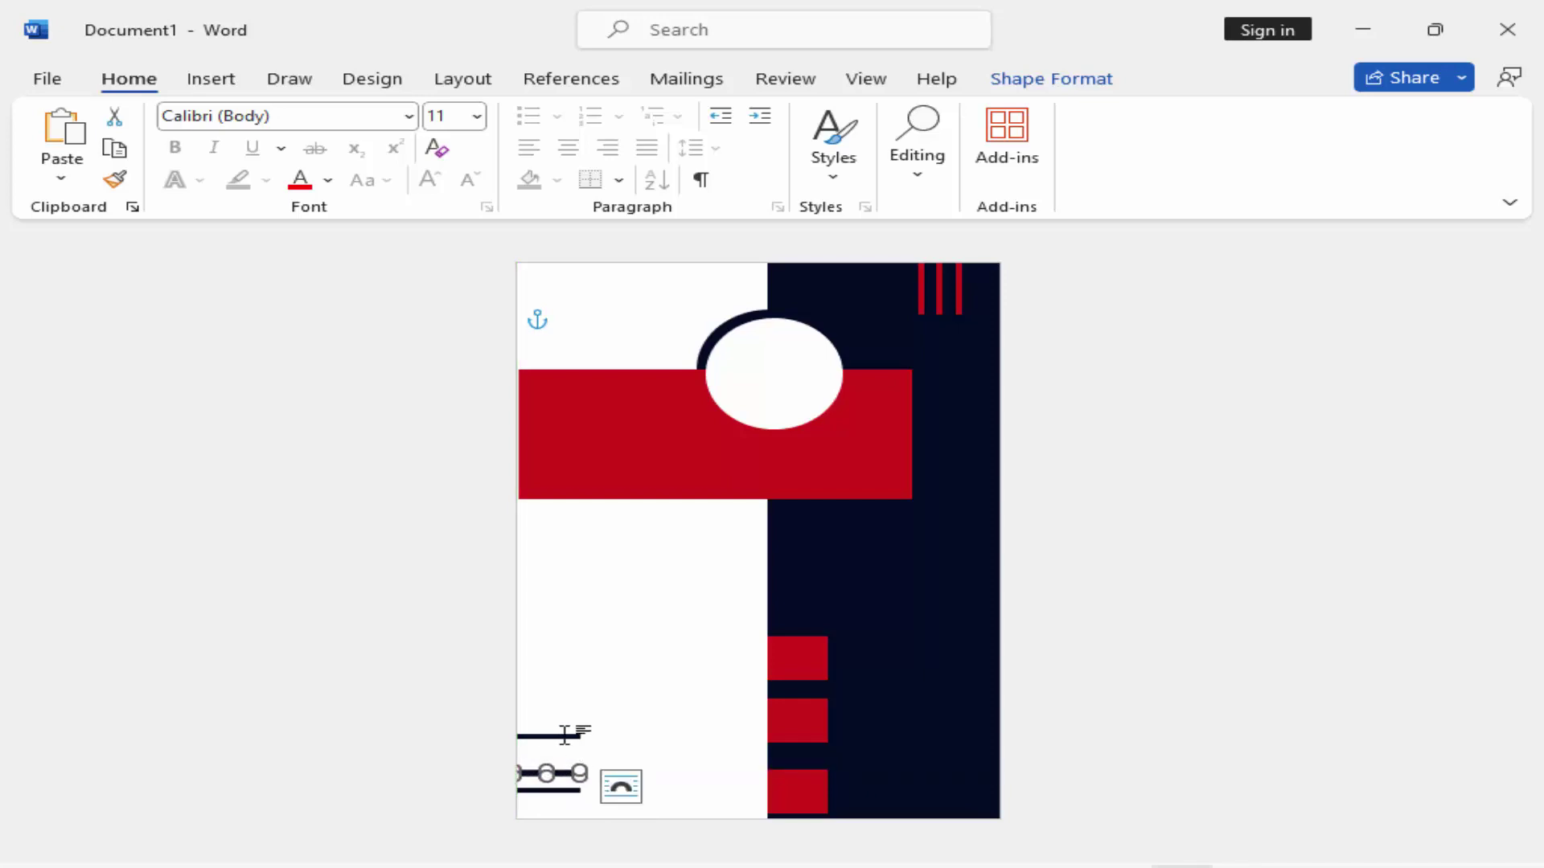
key("Right")
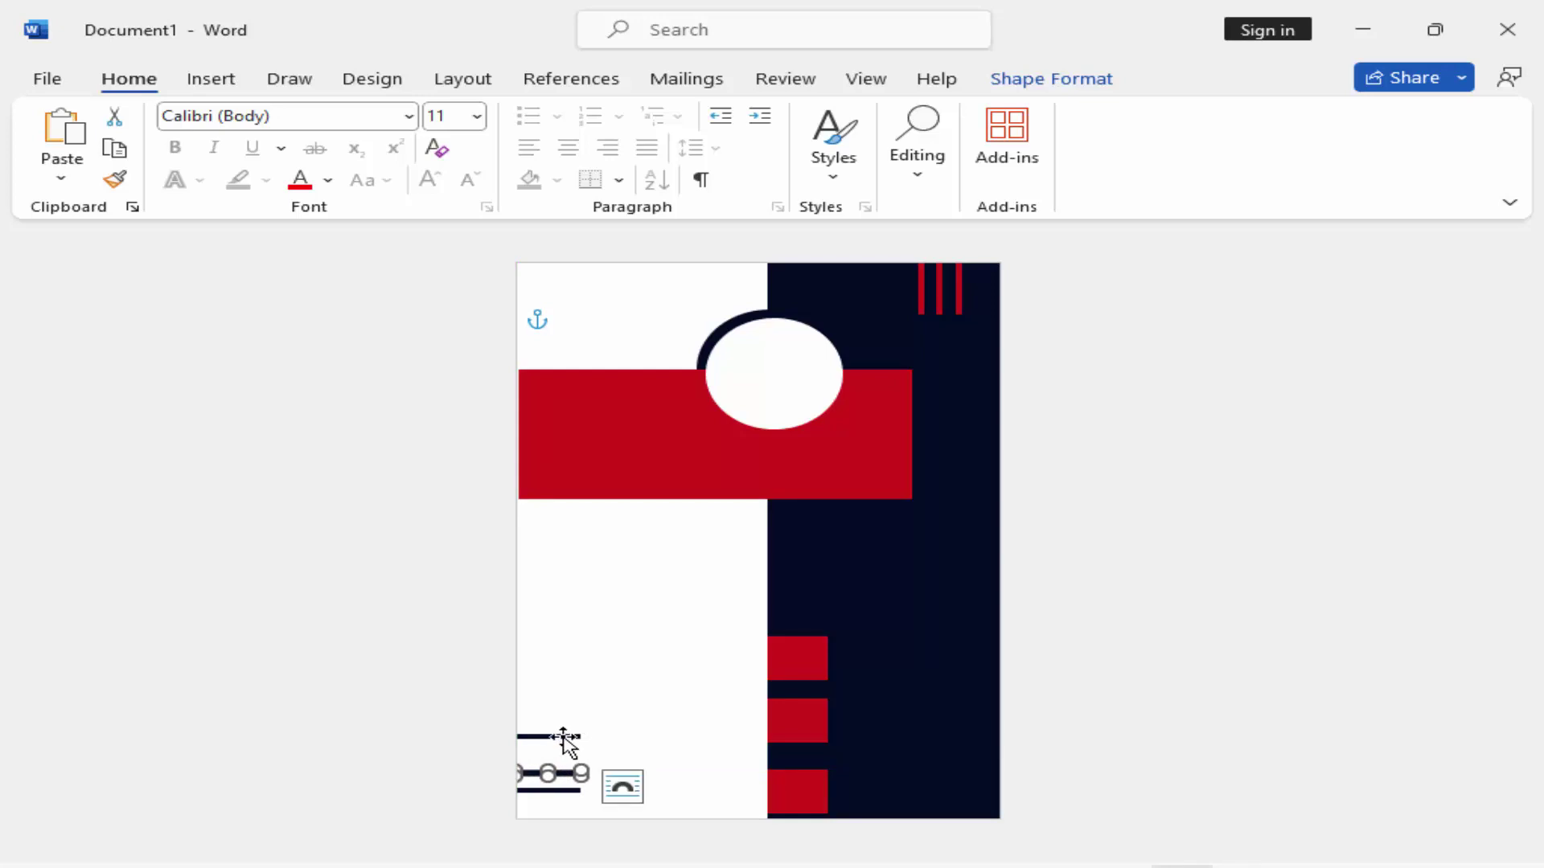
left_click_drag(559, 747, 546, 758)
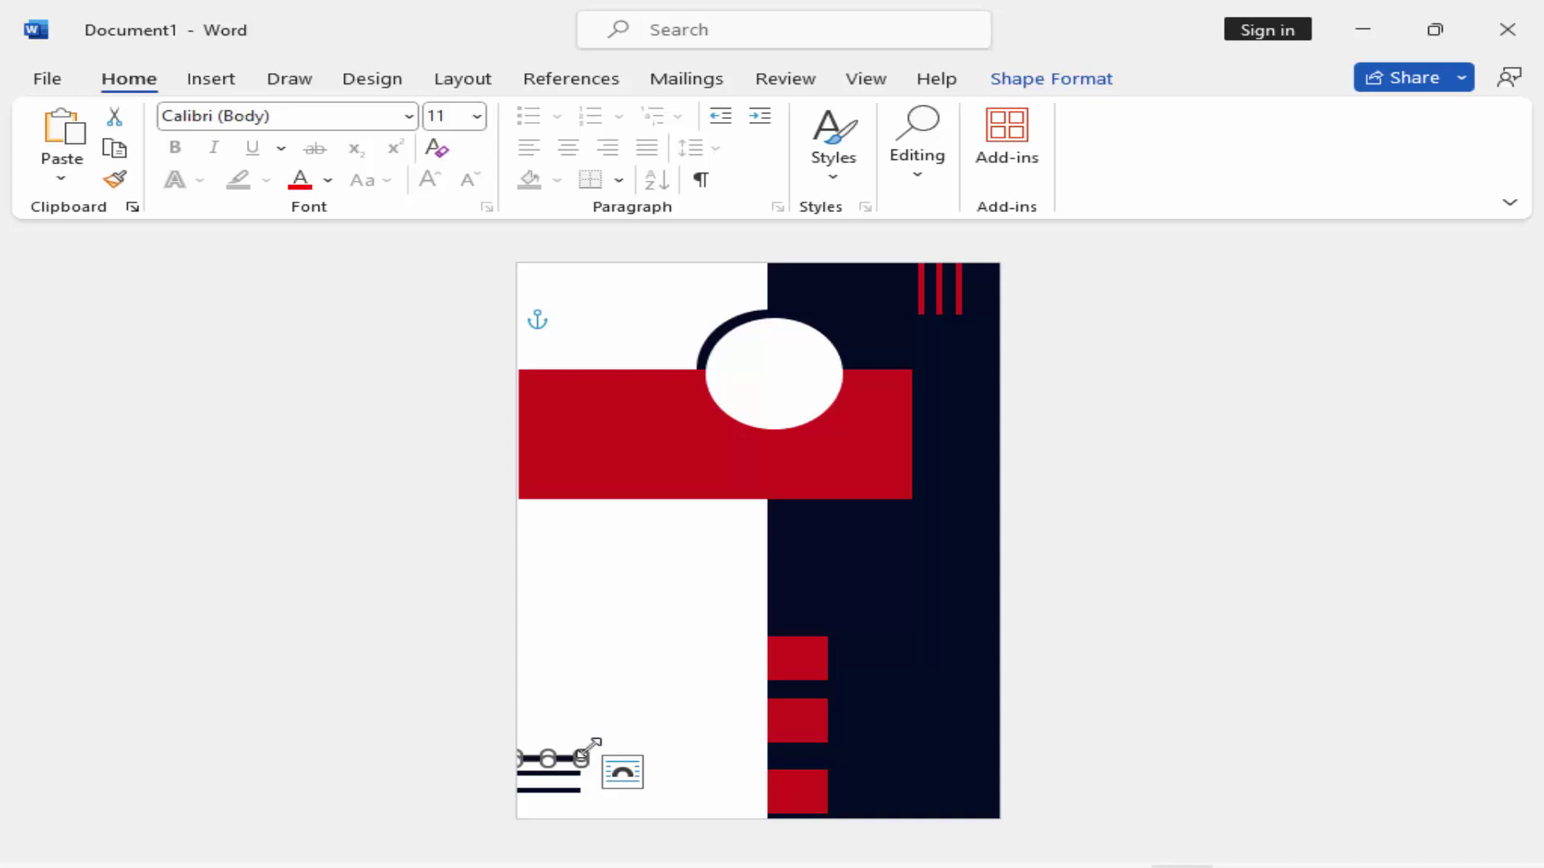
left_click(636, 725)
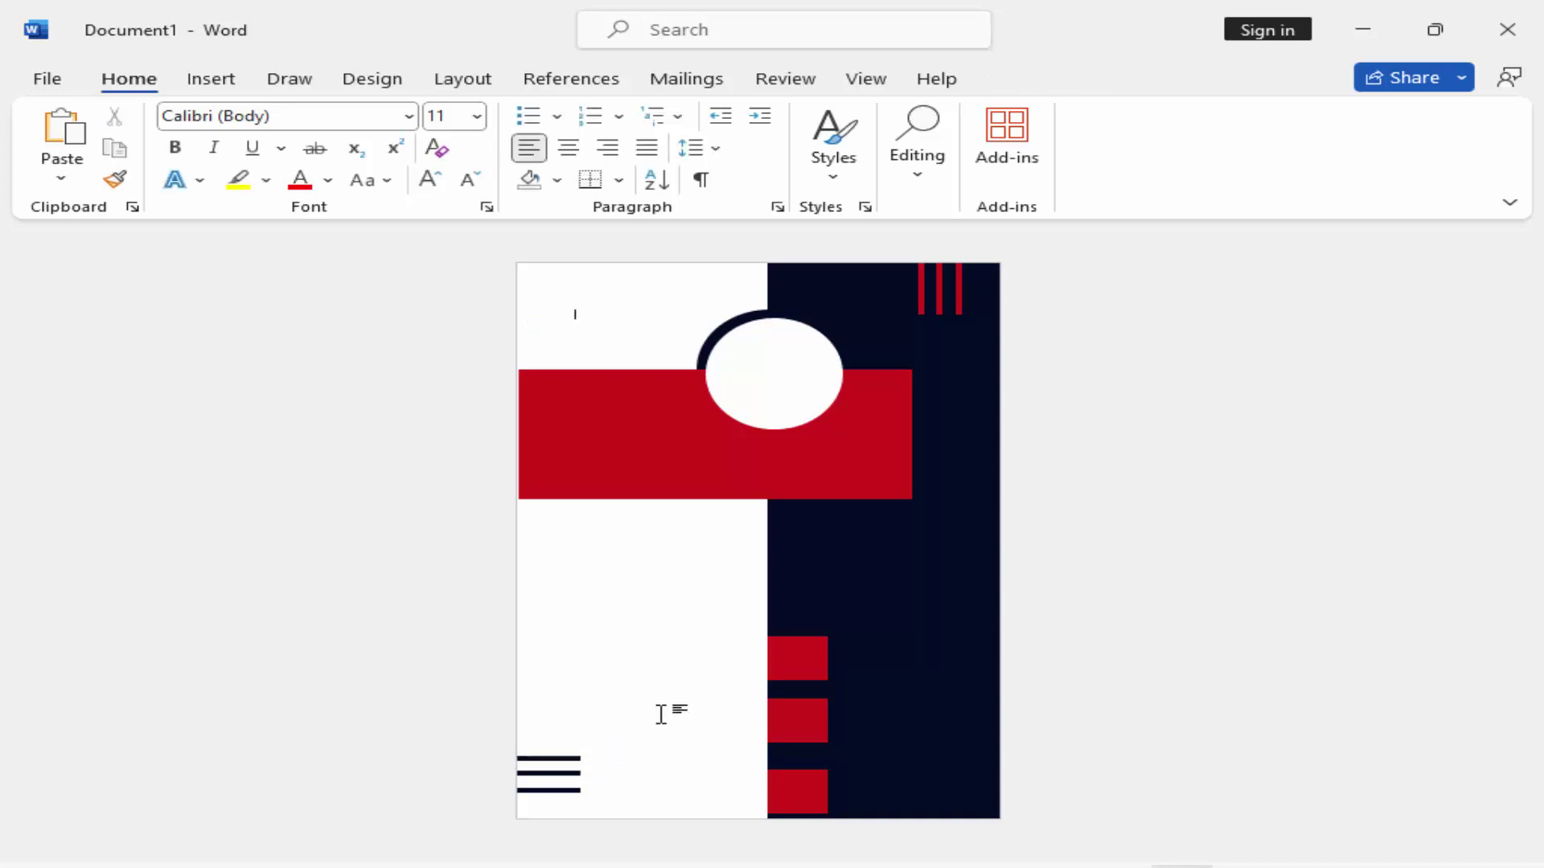
Insert the telephone icon from Word's stock icon library.
left_click(211, 79)
left_click(338, 146)
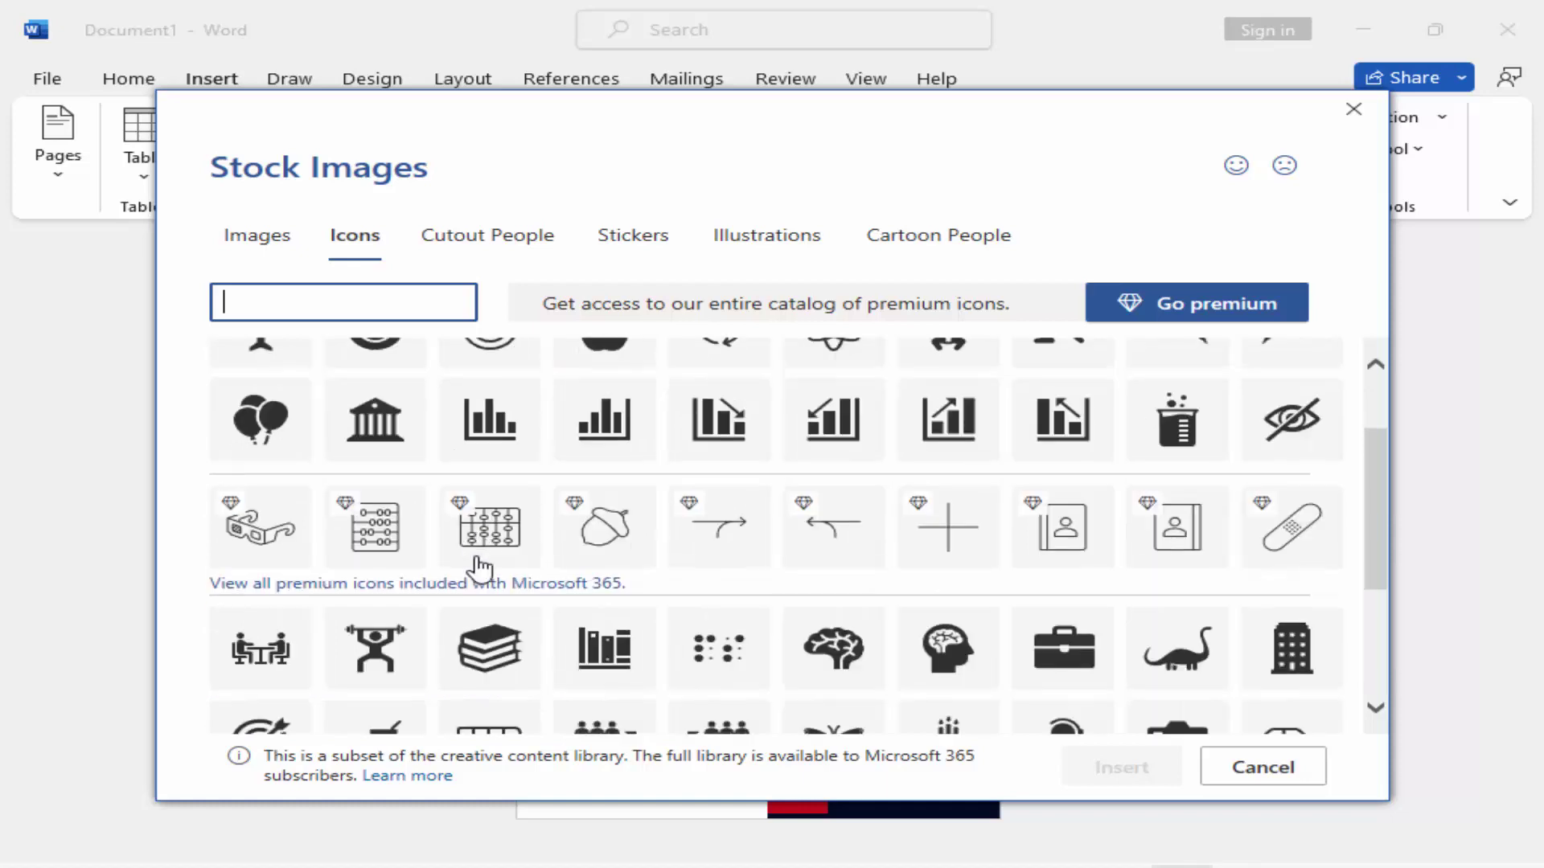
scroll(479, 568, "down", 3)
scroll(480, 567, "down", 4)
scroll(480, 567, "down", 3)
scroll(480, 566, "down", 3)
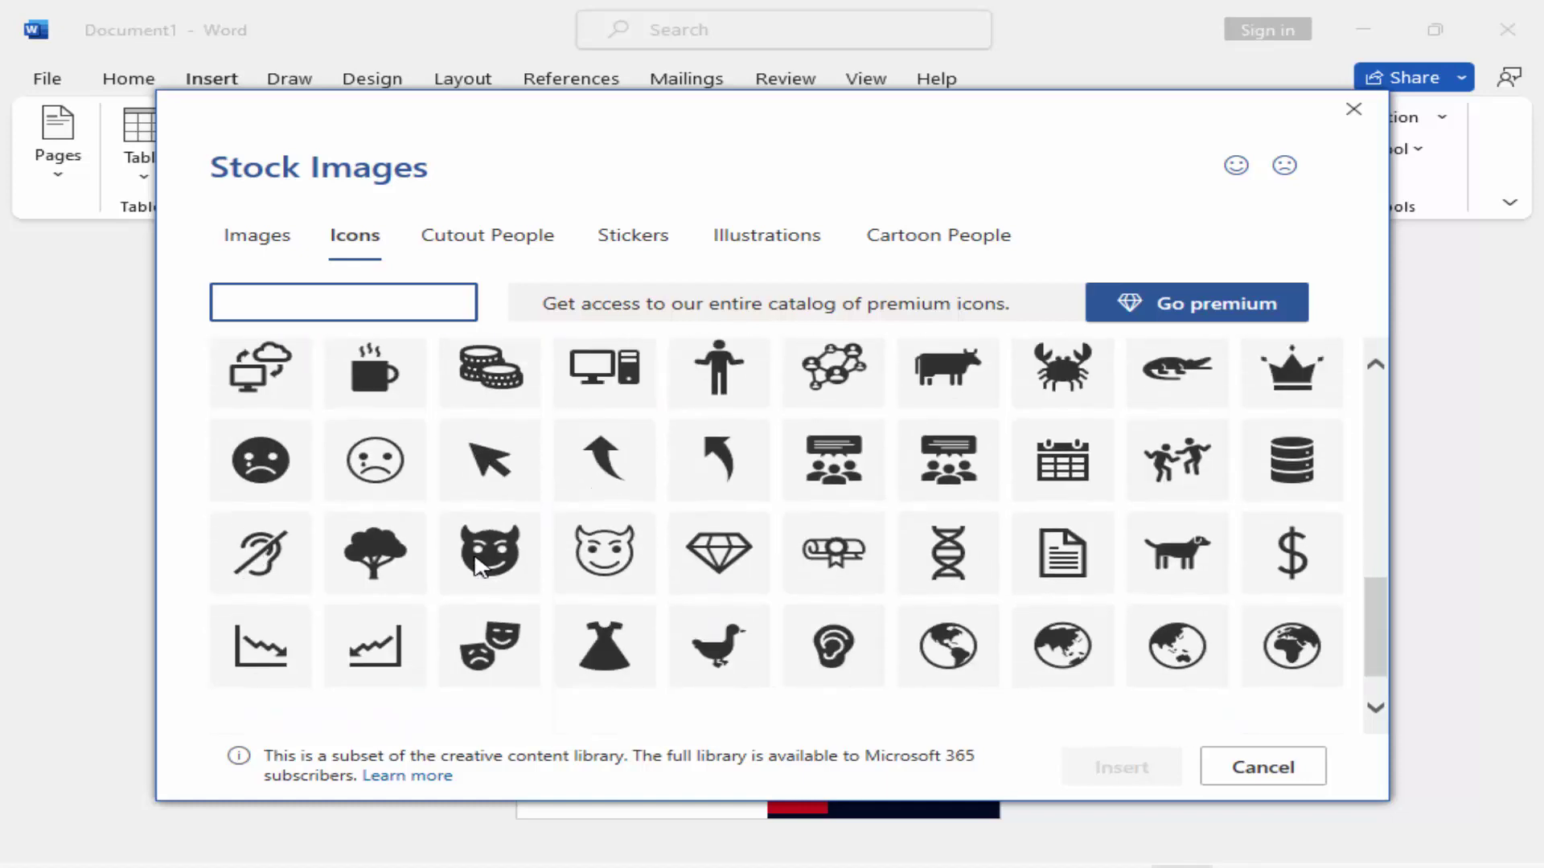
scroll(481, 566, "down", 1)
scroll(480, 567, "down", 1)
scroll(480, 566, "down", 1)
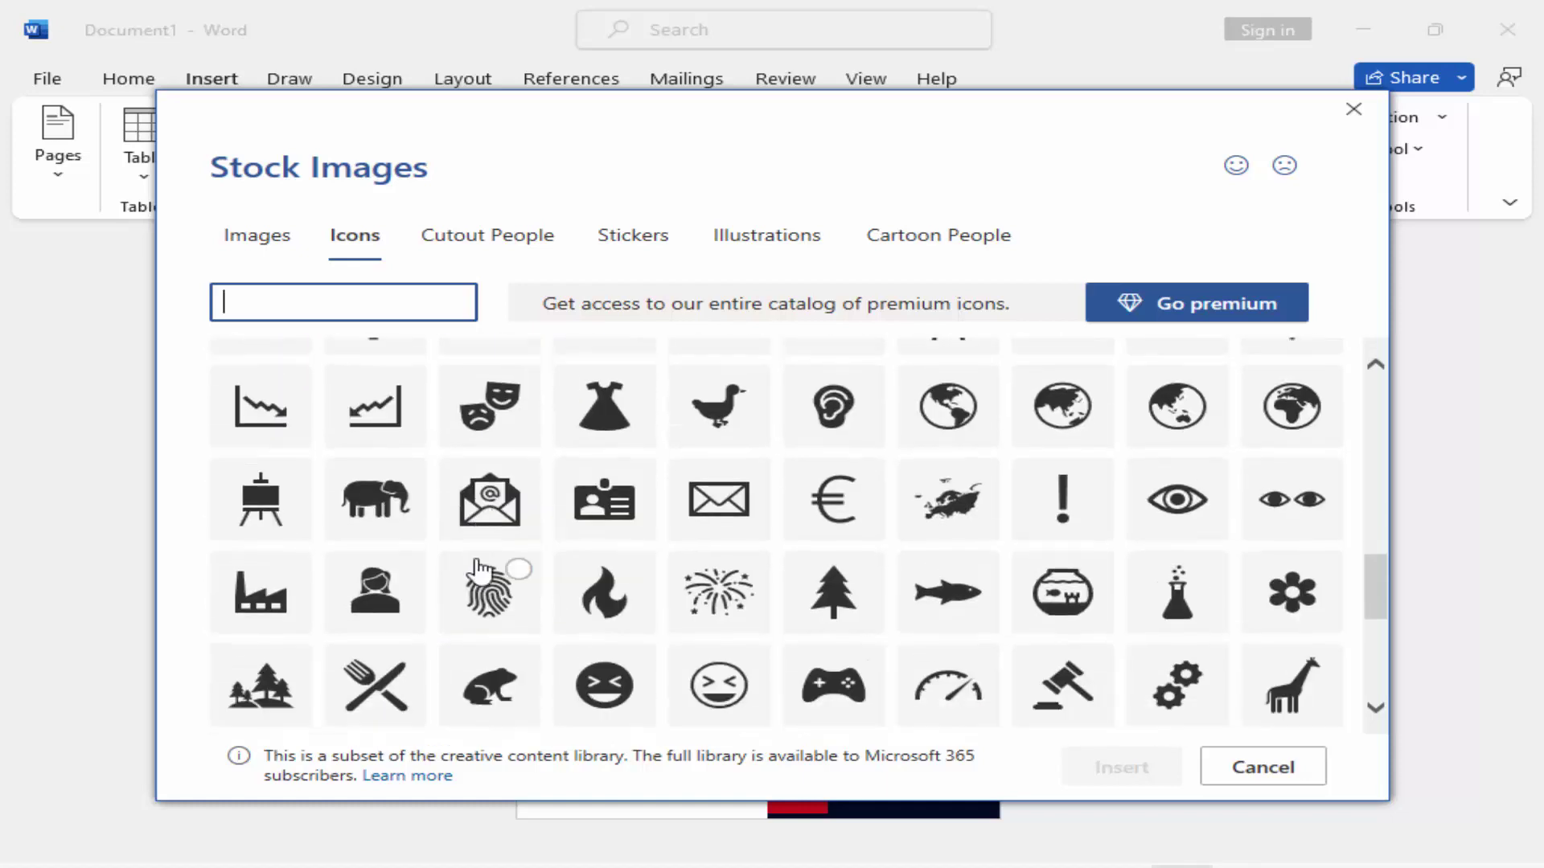
scroll(480, 566, "down", 2)
scroll(481, 569, "down", 2)
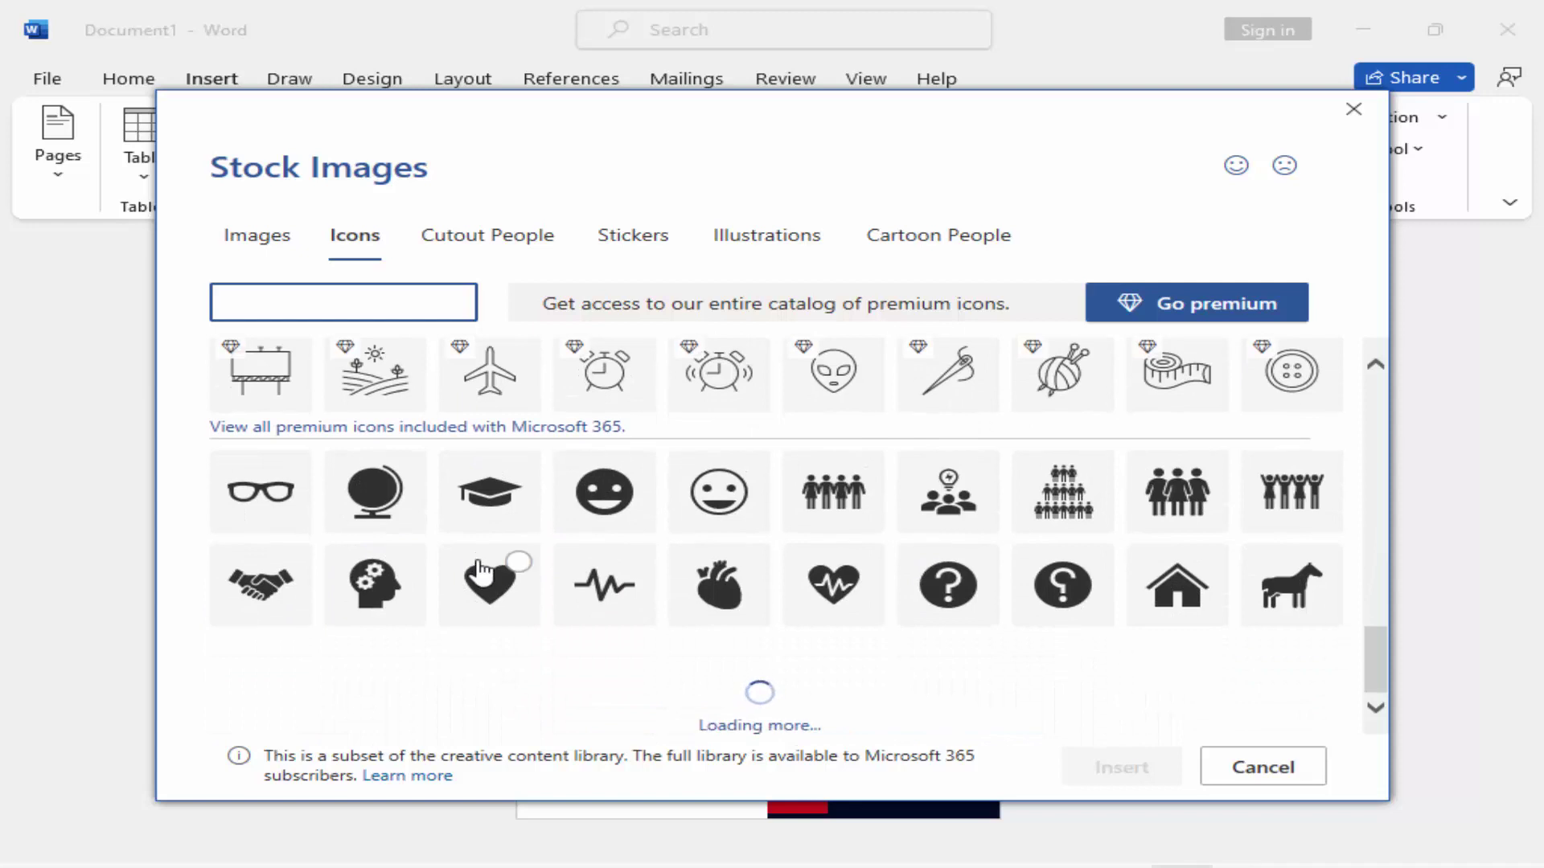
scroll(480, 579, "down", 2)
scroll(481, 586, "down", 2)
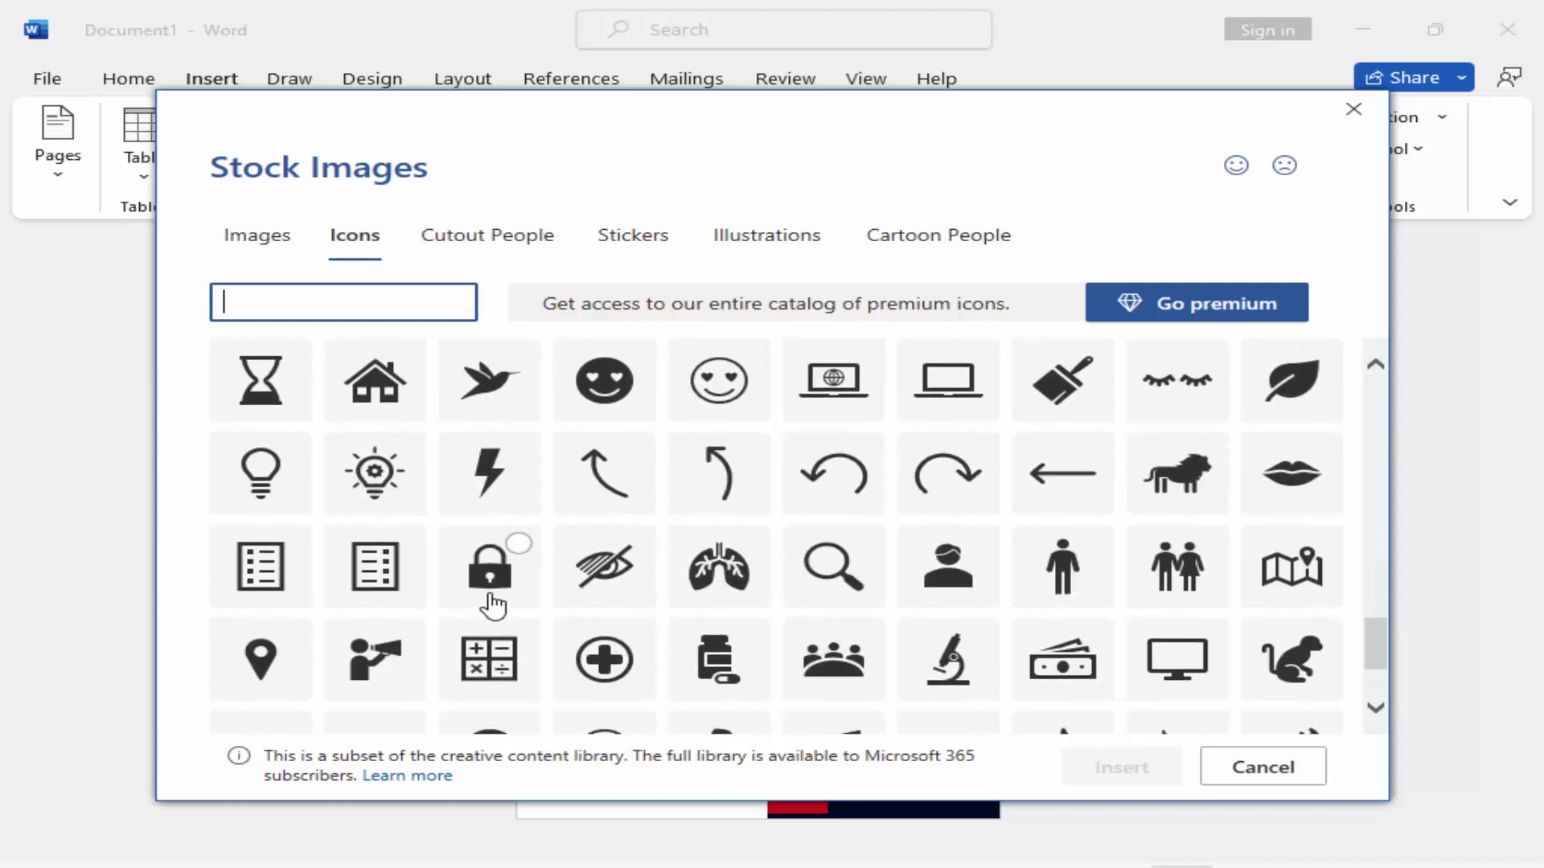
scroll(493, 603, "down", 2)
scroll(490, 609, "down", 2)
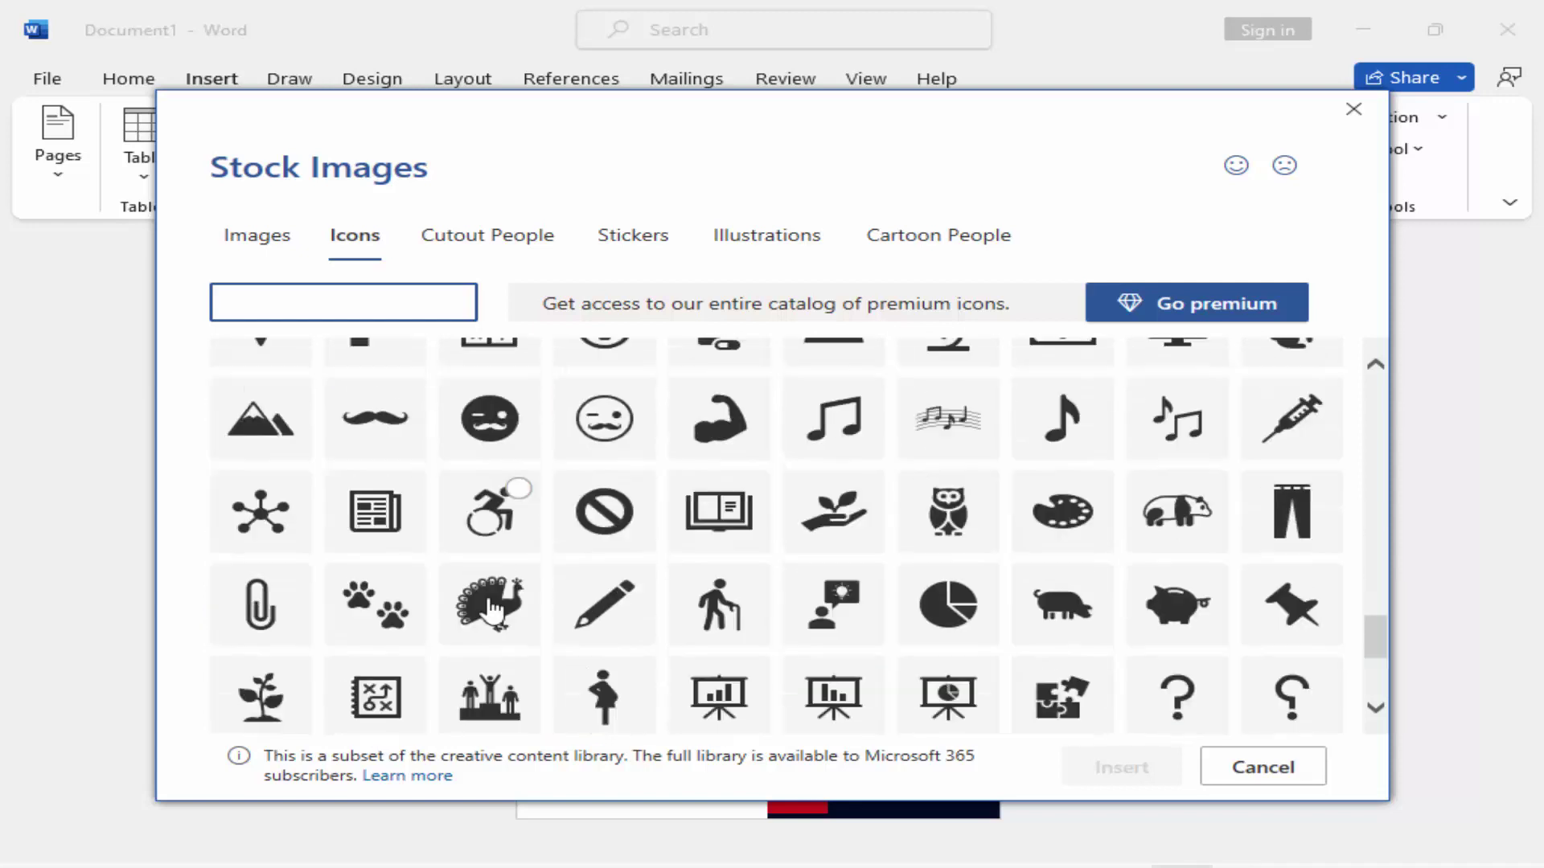
scroll(496, 611, "down", 2)
left_click(739, 672)
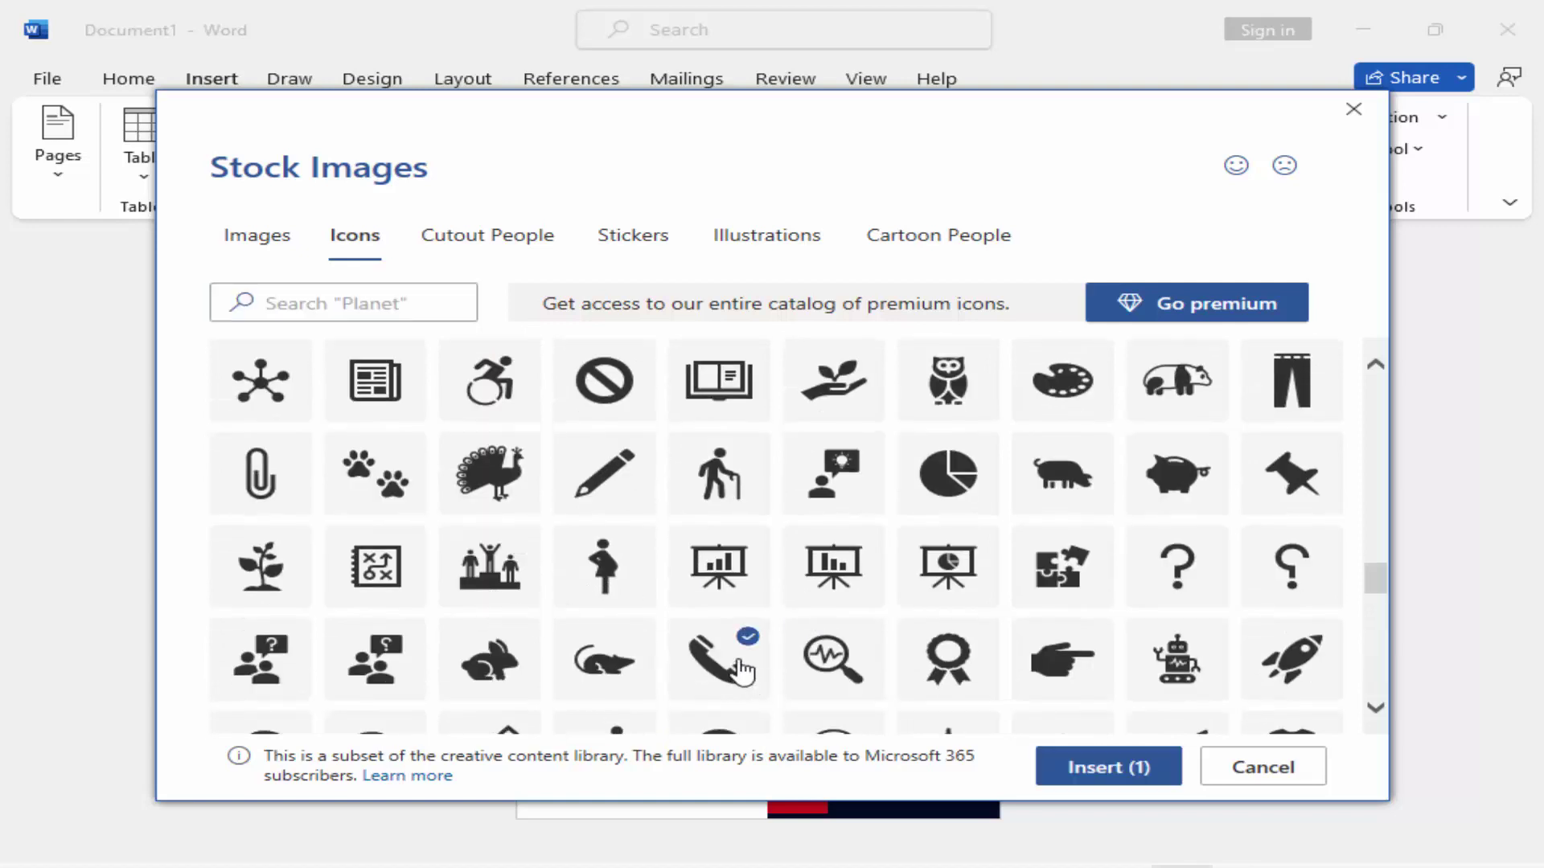
key("Return")
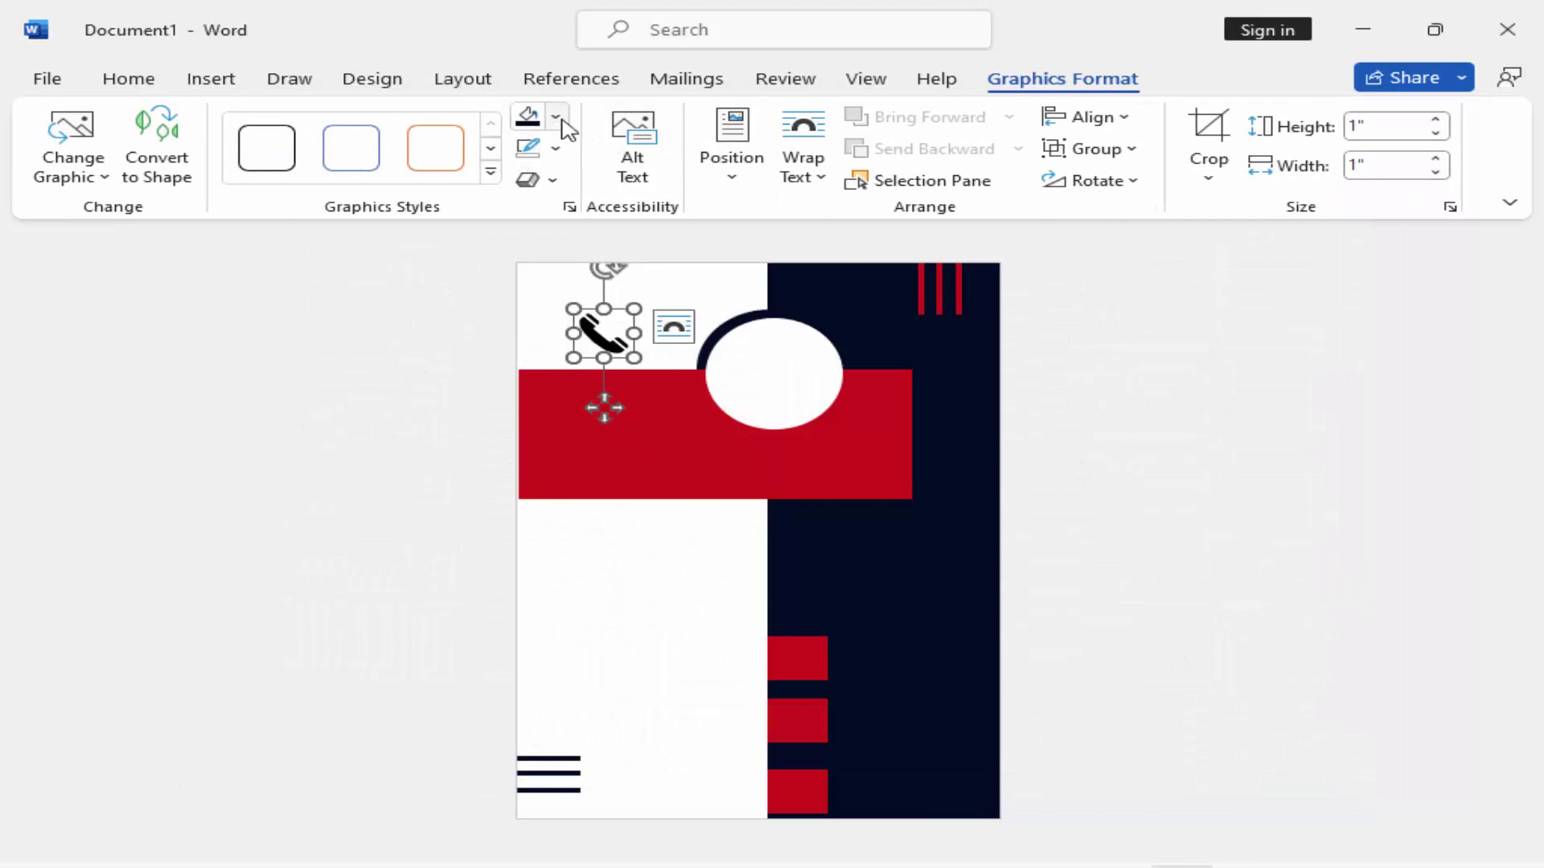
Colour the telephone icon red and shrink it to about 0.32 inch square.
left_click(555, 117)
left_click(551, 419)
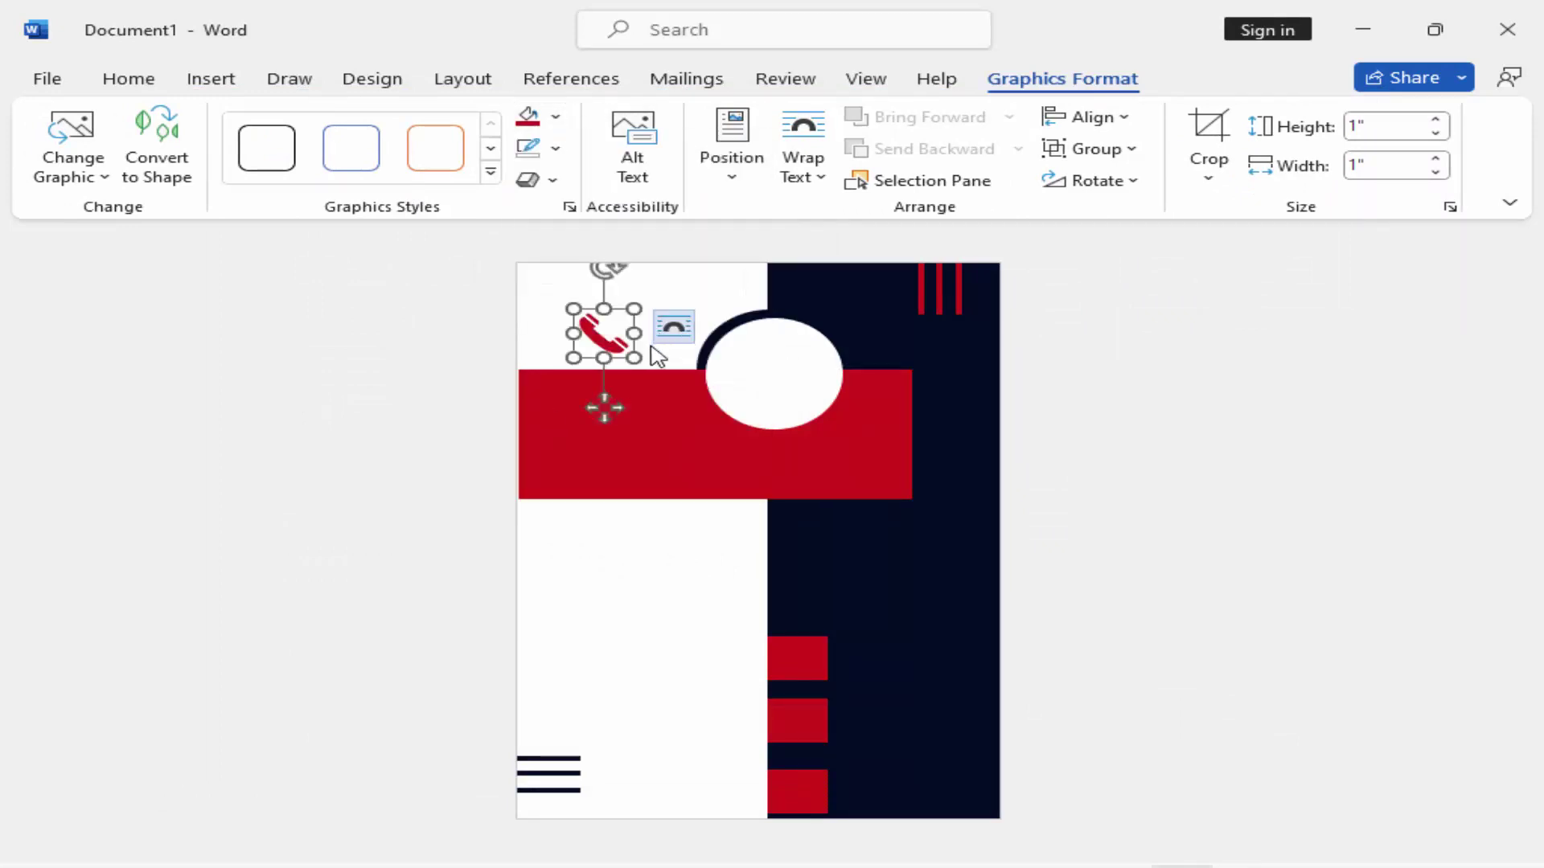
scroll(603, 354, "up", 6, "ctrl")
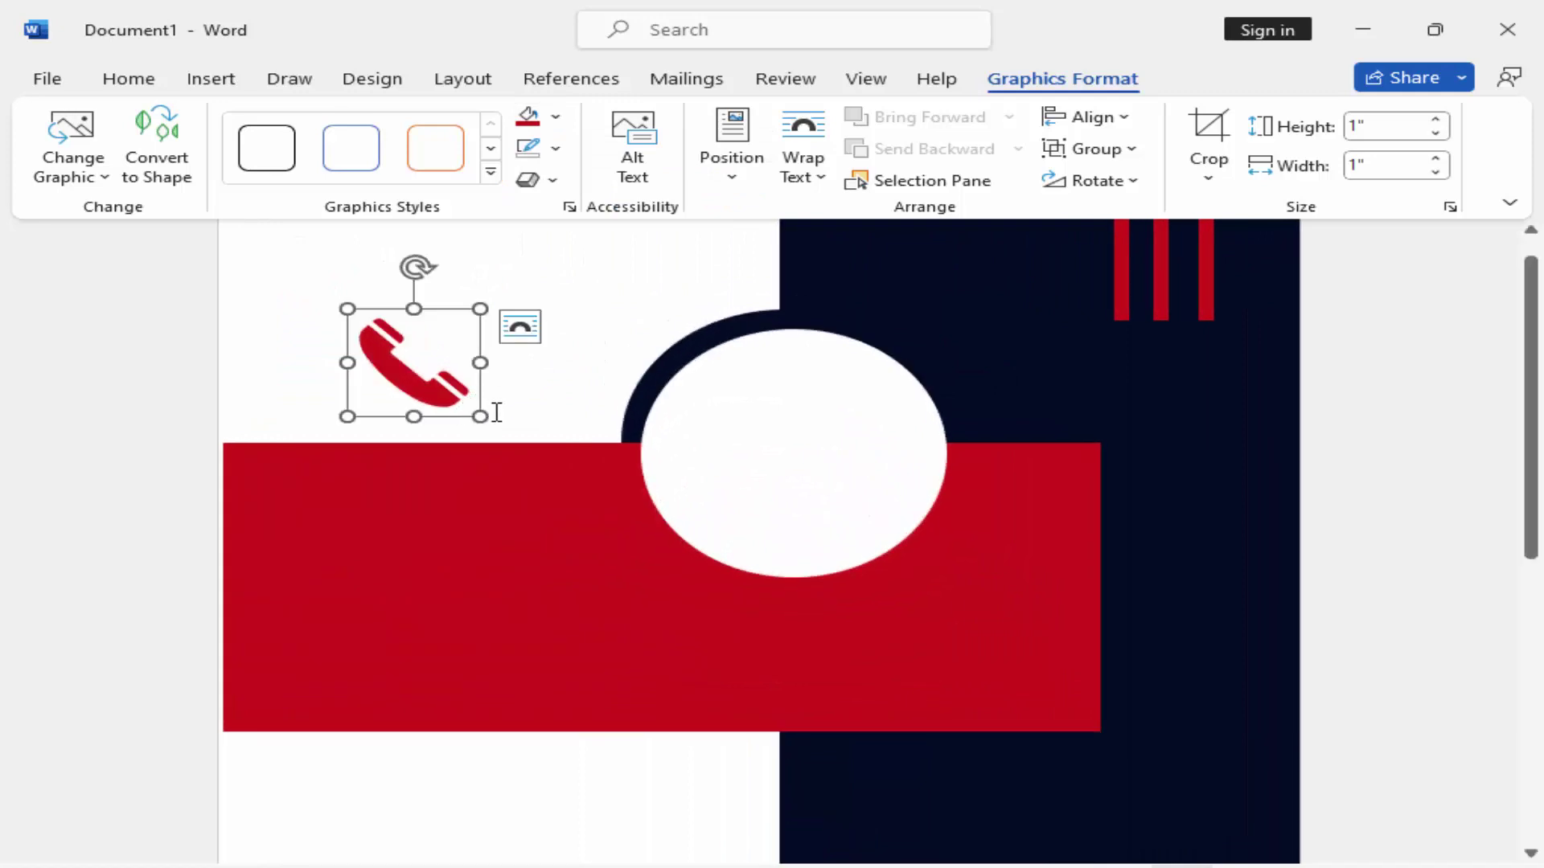
left_click_drag(480, 416, 392, 330)
scroll(428, 348, "up", 1)
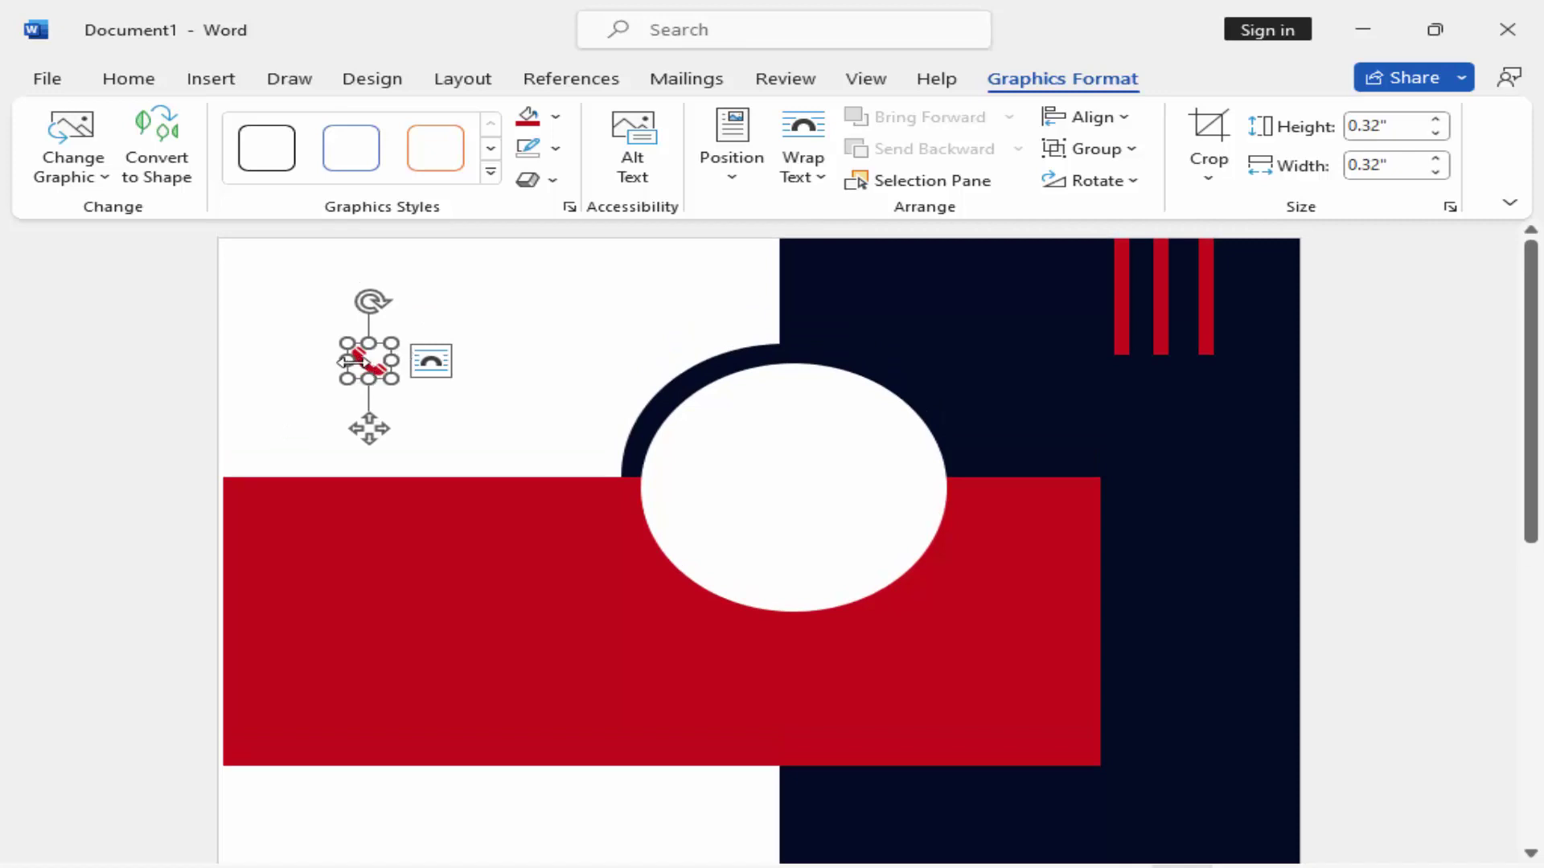
Set the phone icon to In Front of Text and move it to the top-left corner.
left_click(338, 337)
left_click(363, 351)
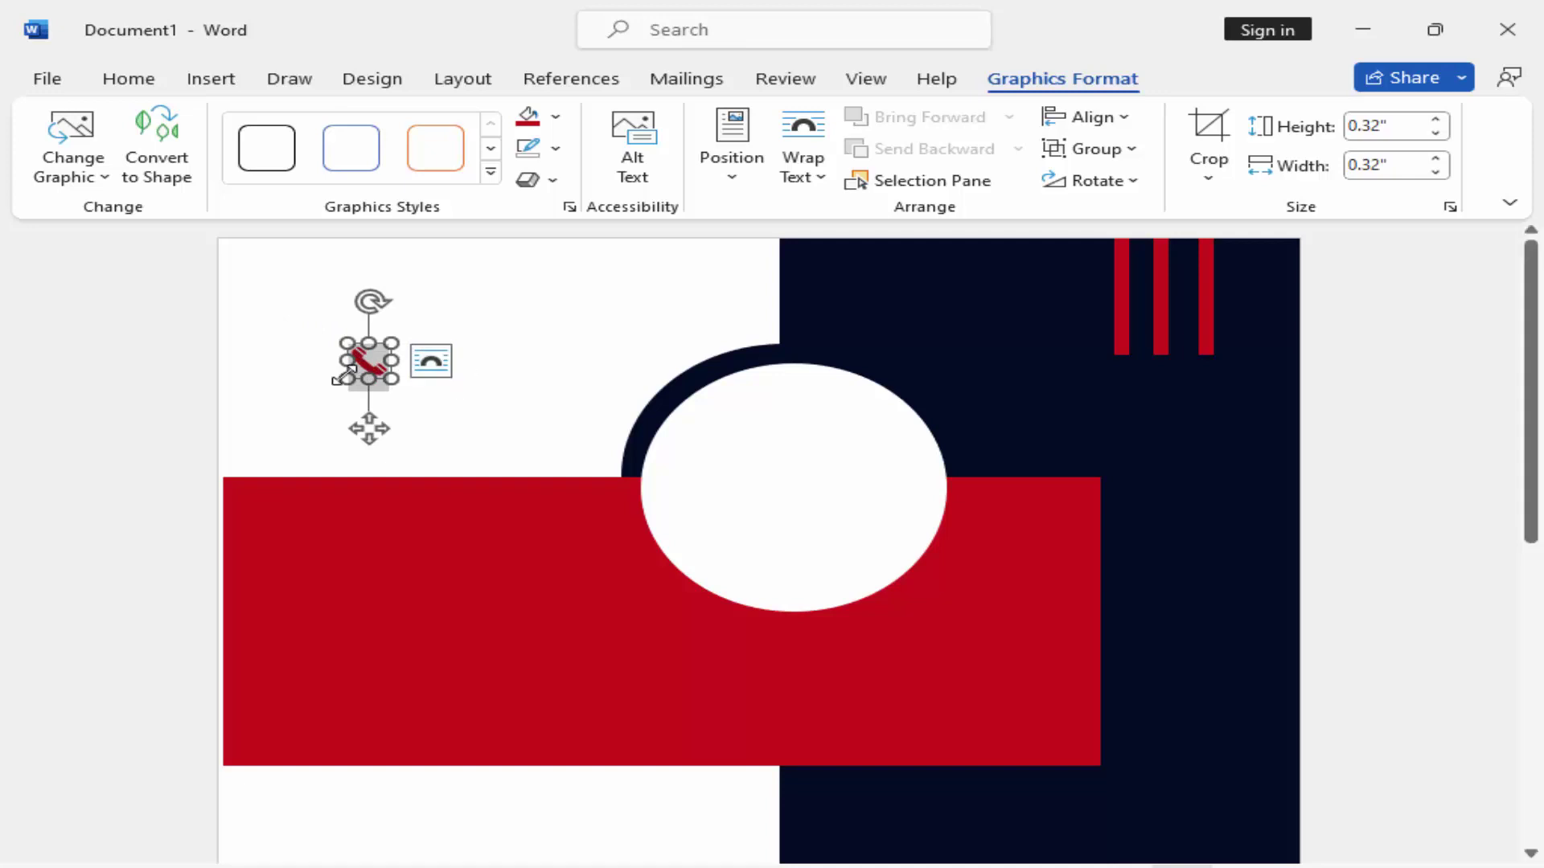
left_click(497, 418)
left_click(368, 361)
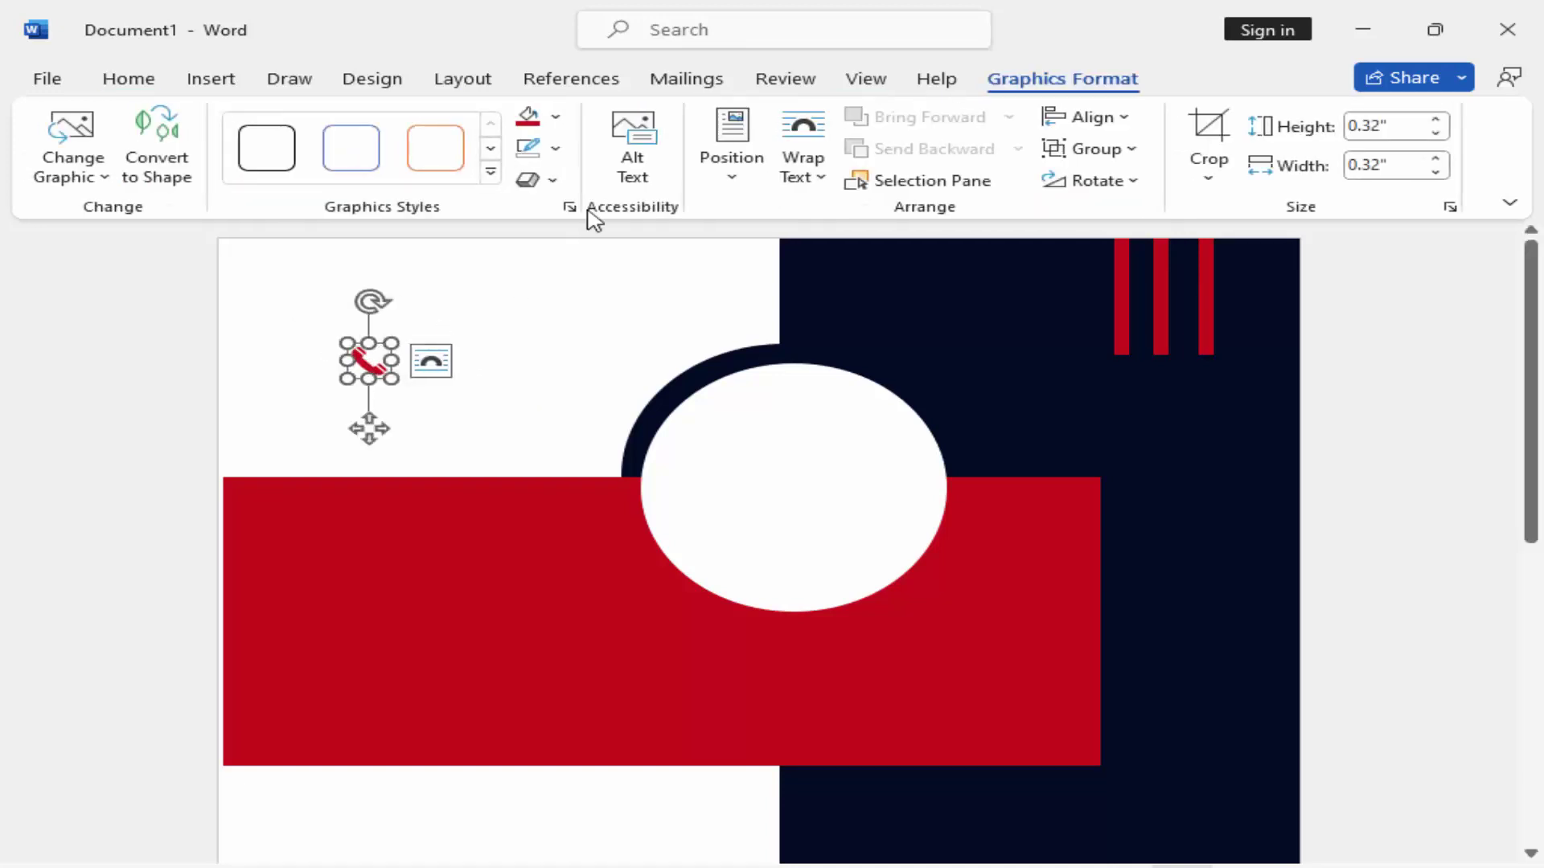
left_click(803, 167)
left_click(852, 427)
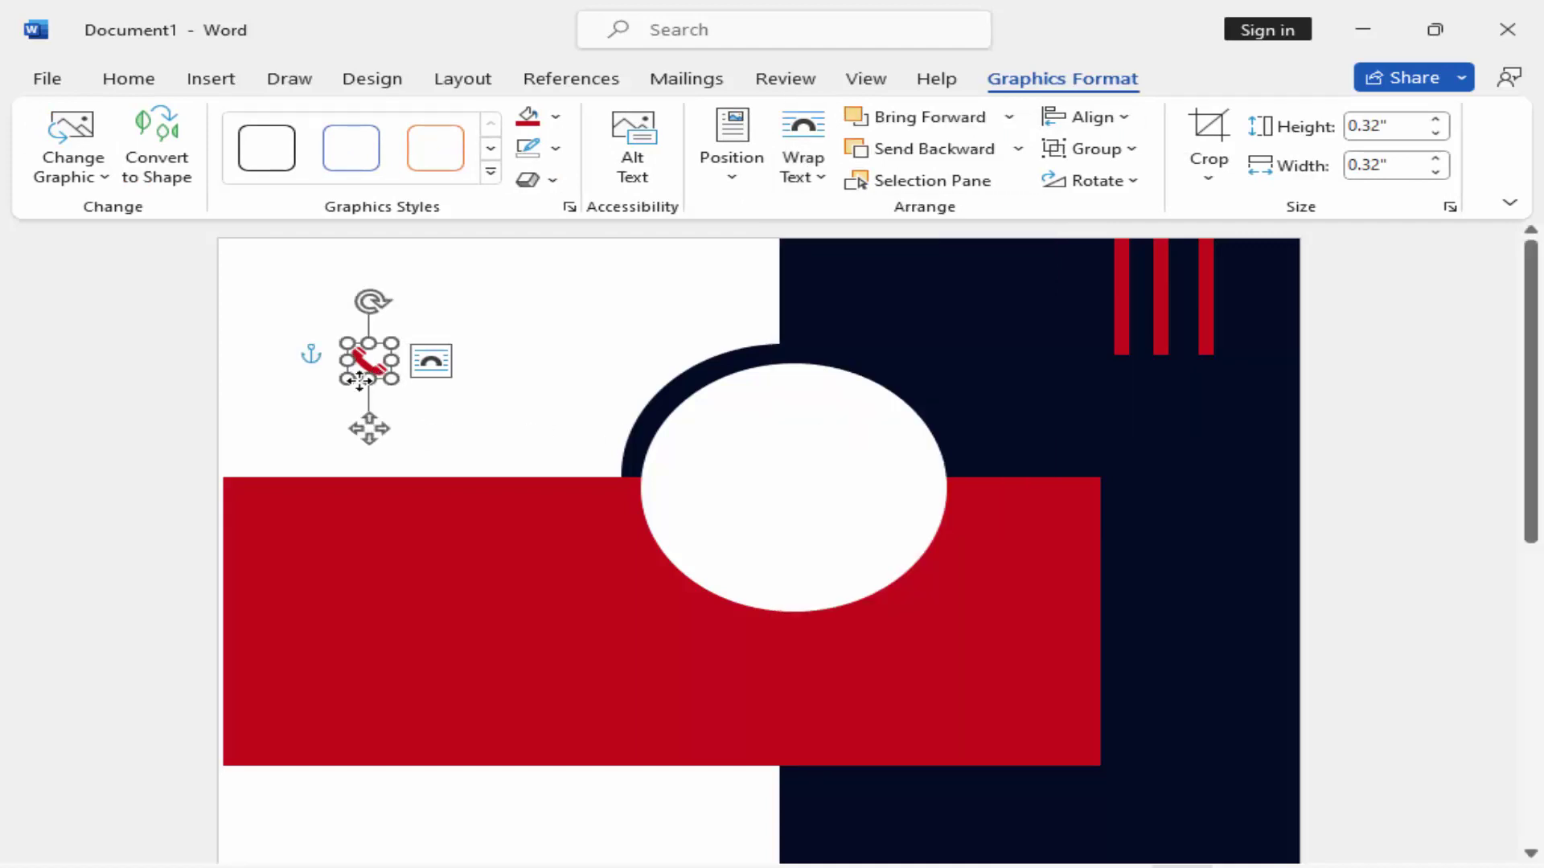
left_click_drag(359, 380, 290, 296)
Insert the envelope-with-@ icon from the stock icon library.
left_click(211, 78)
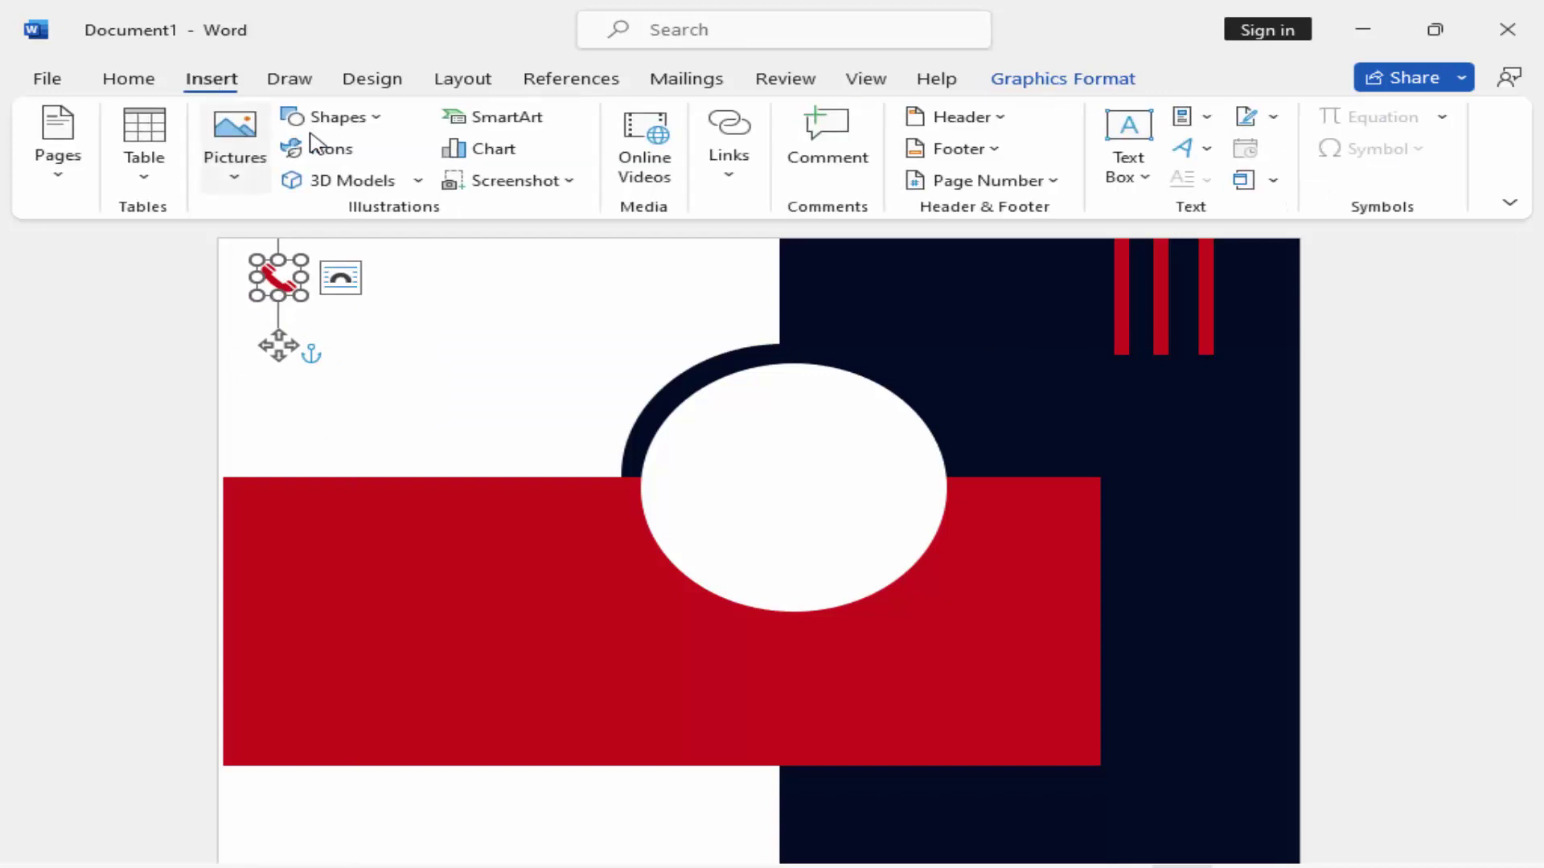
left_click(330, 149)
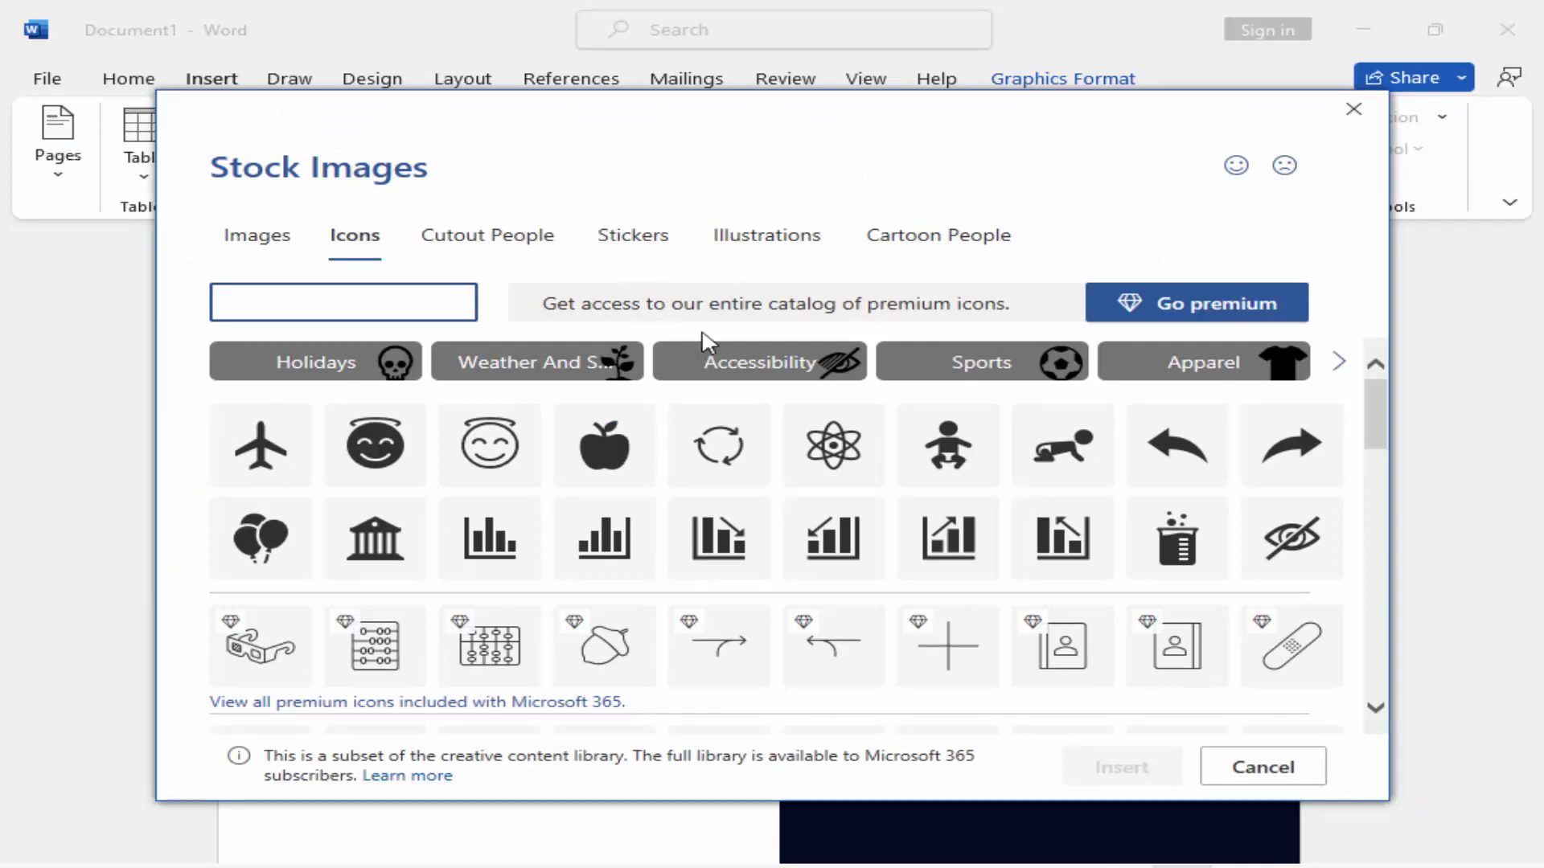
scroll(644, 427, "down", 3)
scroll(503, 517, "down", 3)
scroll(503, 538, "down", 5)
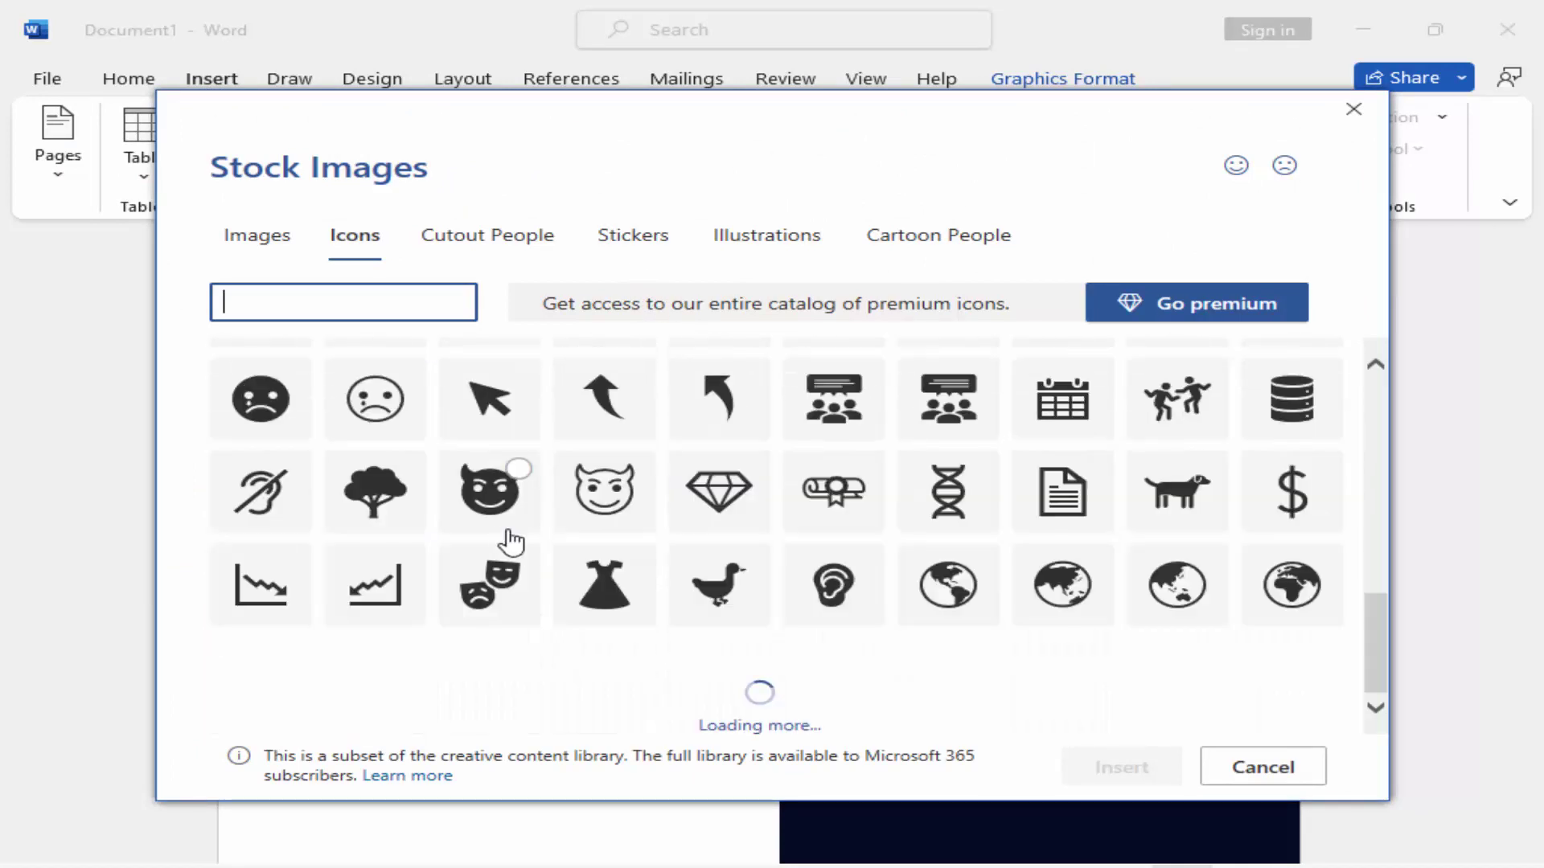
scroll(508, 537, "down", 2)
scroll(502, 511, "down", 2)
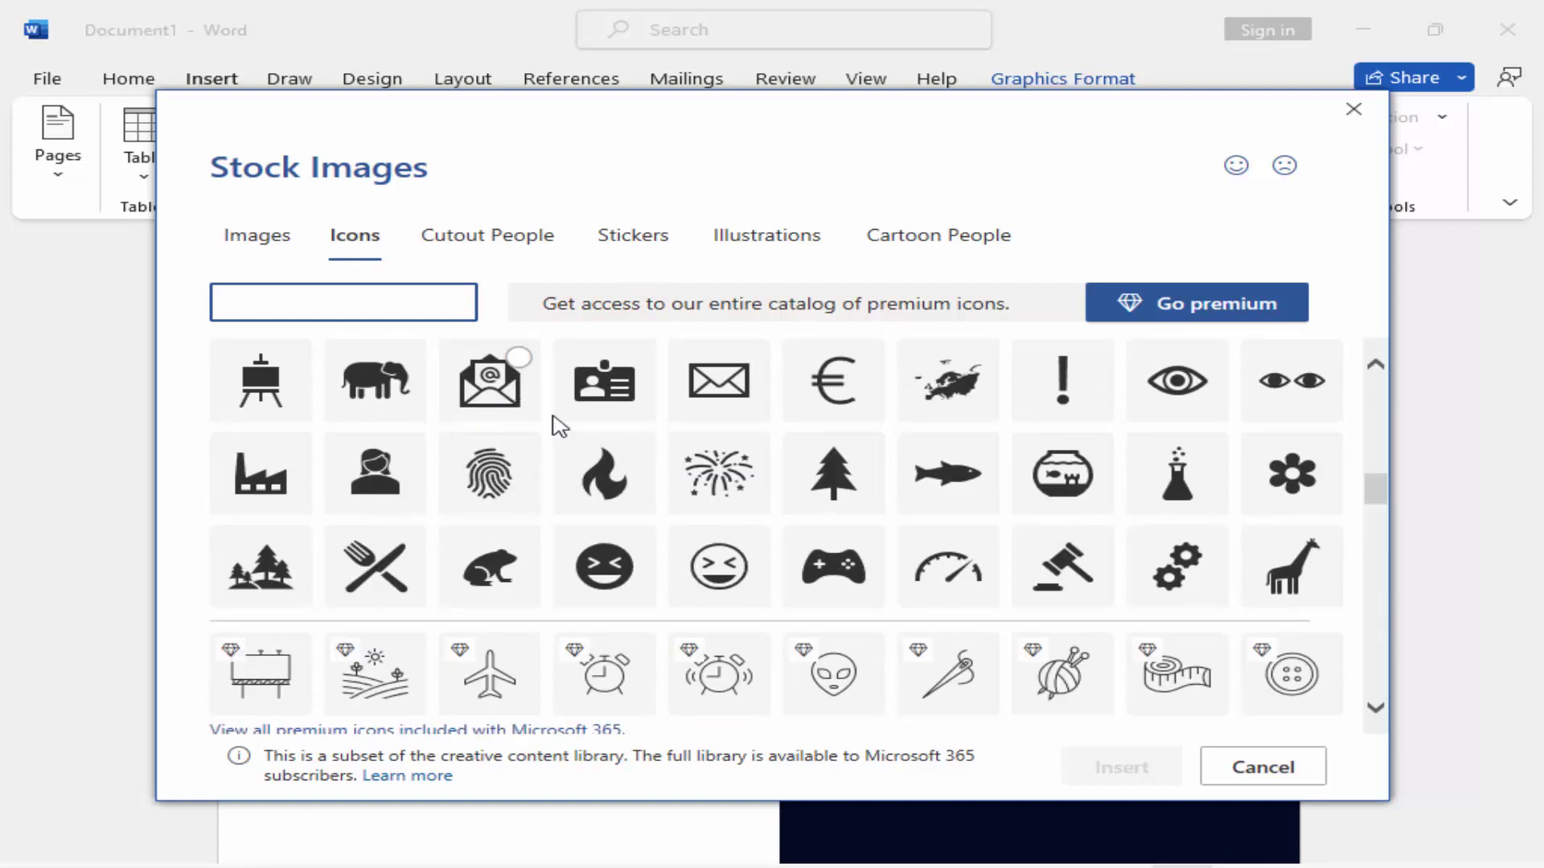
left_click(499, 390)
left_click(1110, 767)
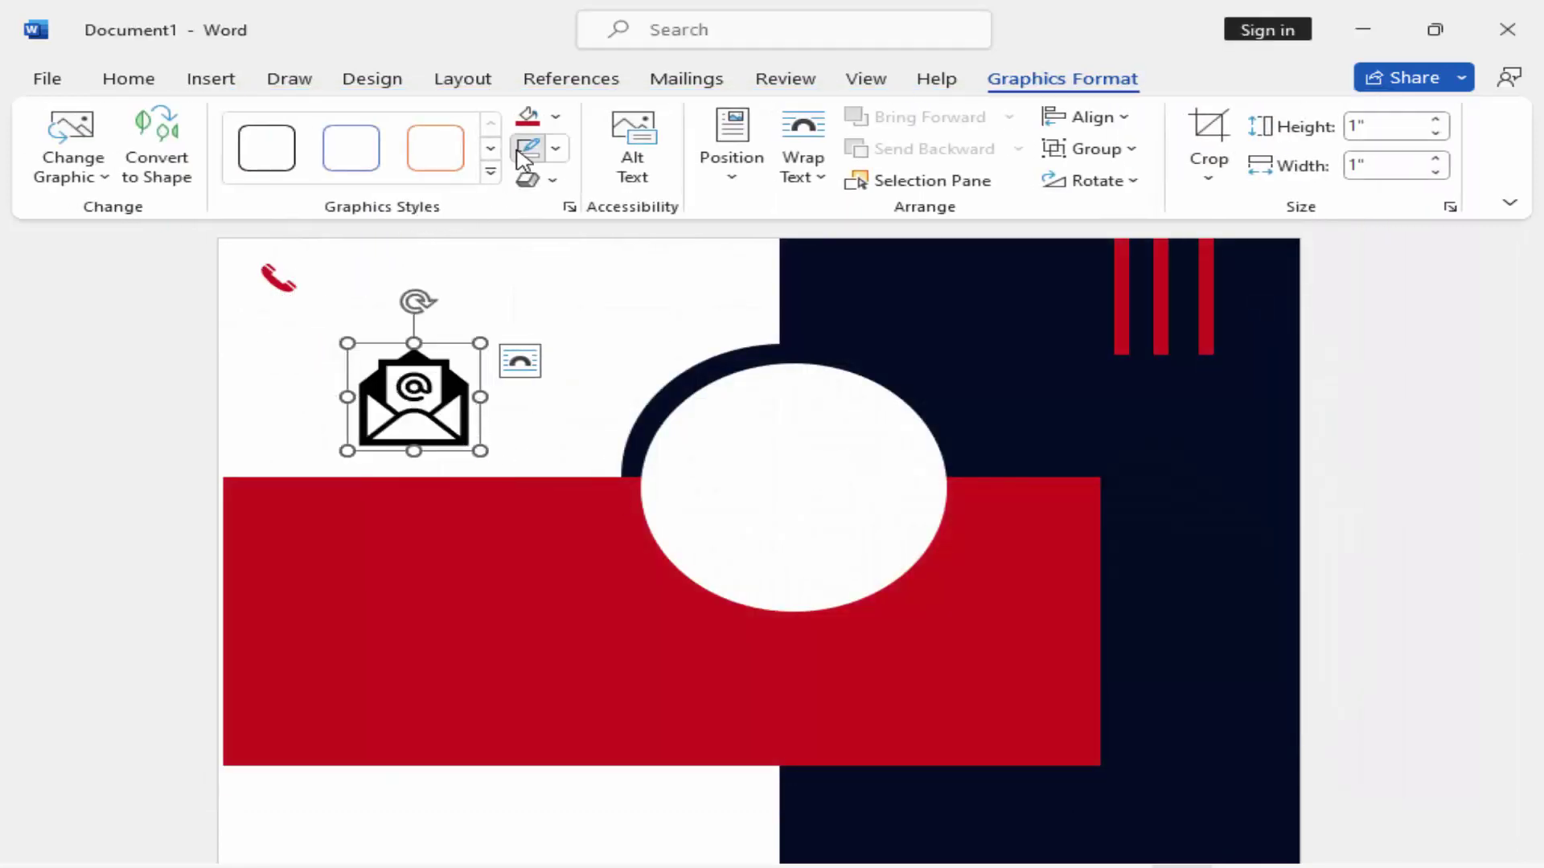
Colour the envelope icon red and resize it to roughly 0.3 inch.
left_click(528, 118)
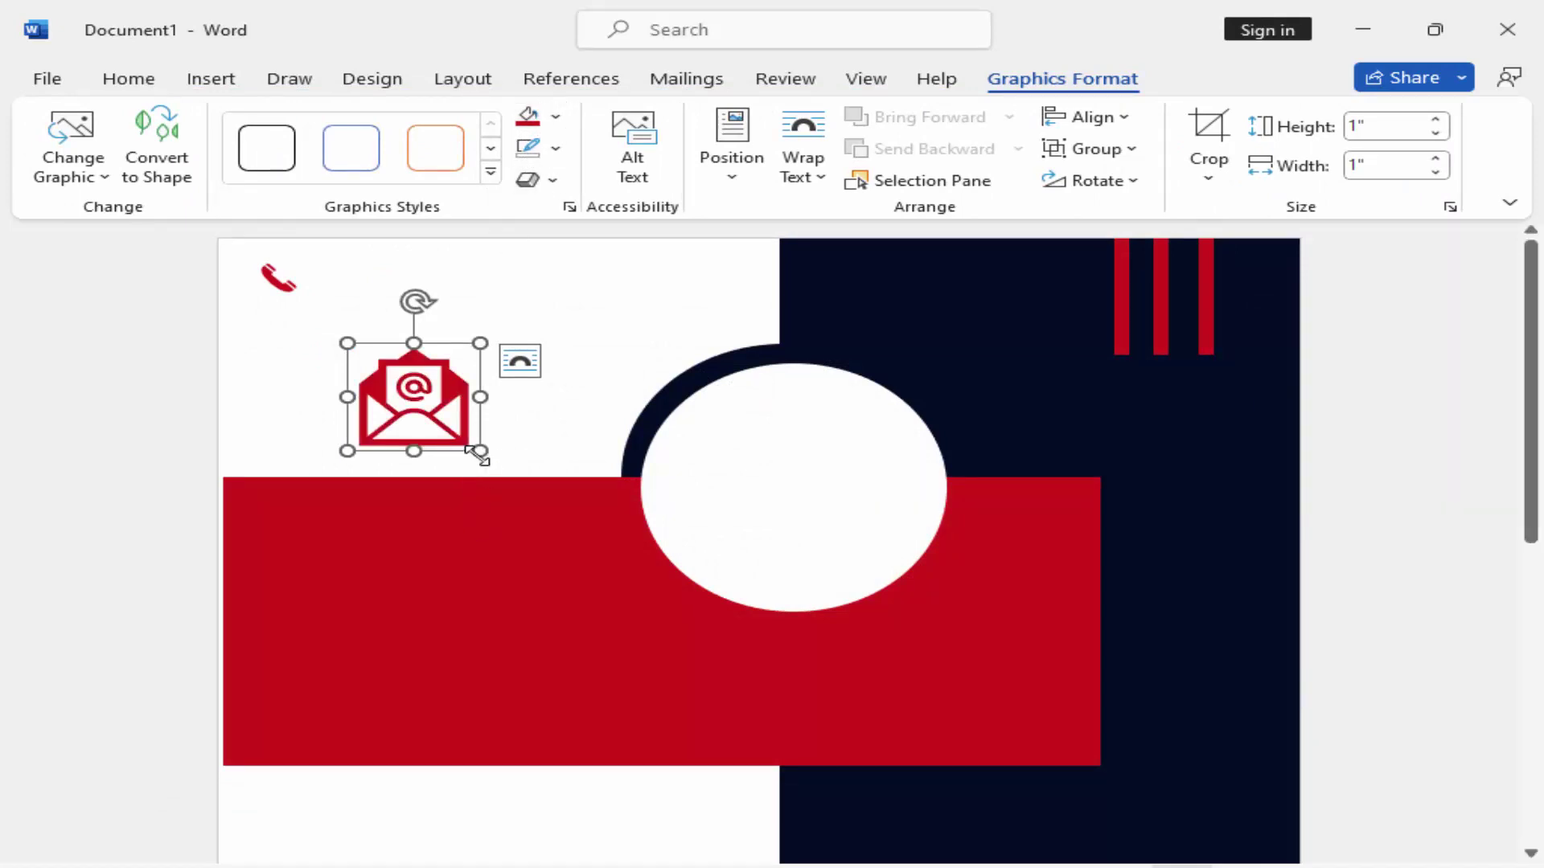
left_click_drag(474, 445, 378, 357)
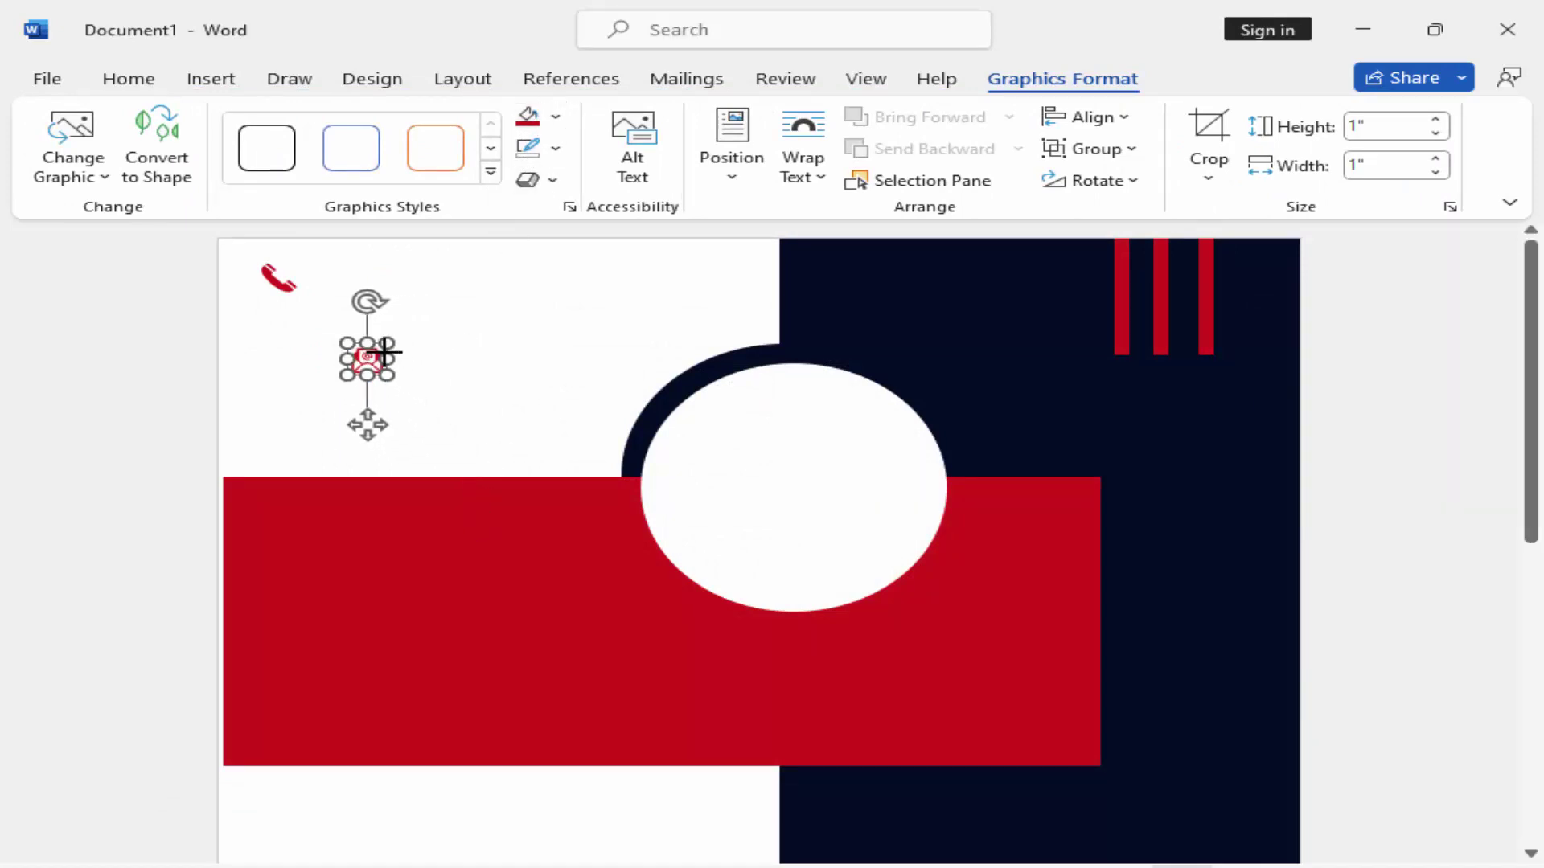
left_click_drag(275, 345, 334, 338)
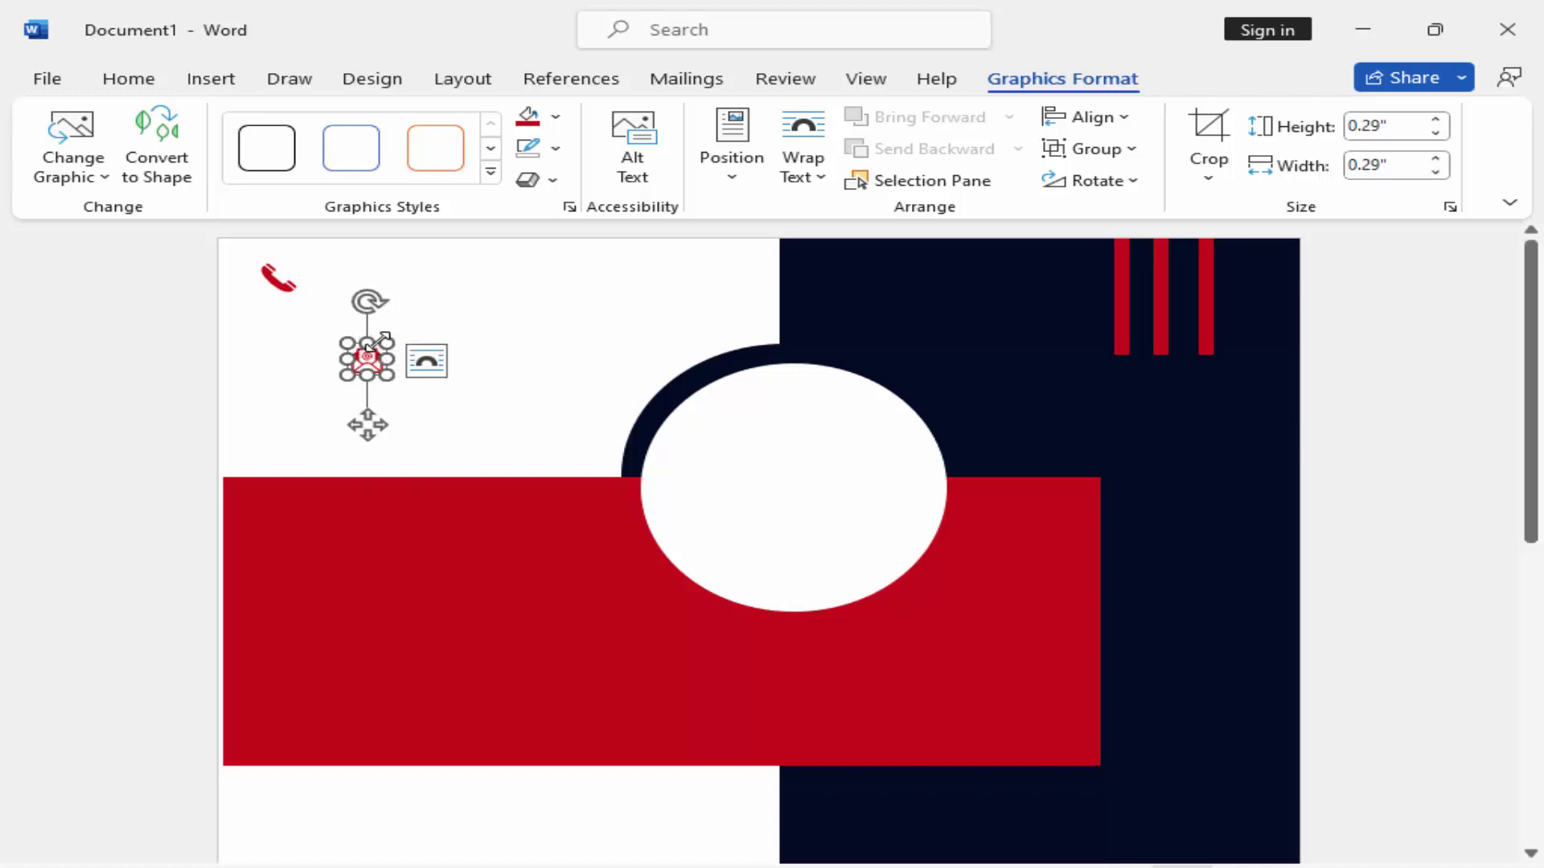
left_click_drag(384, 342, 394, 336)
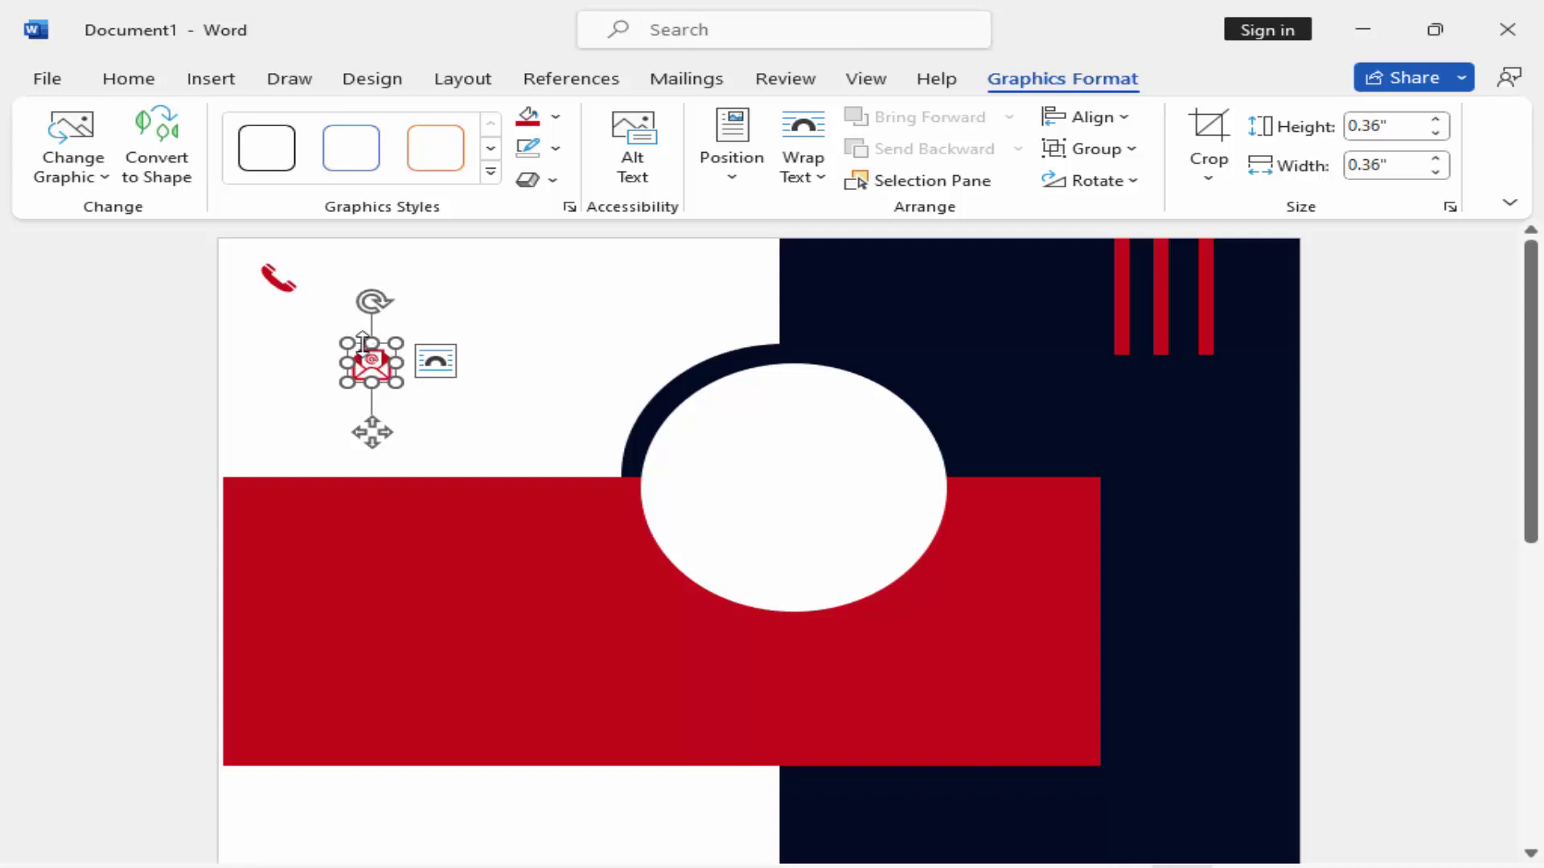
left_click(282, 328)
left_click(370, 359)
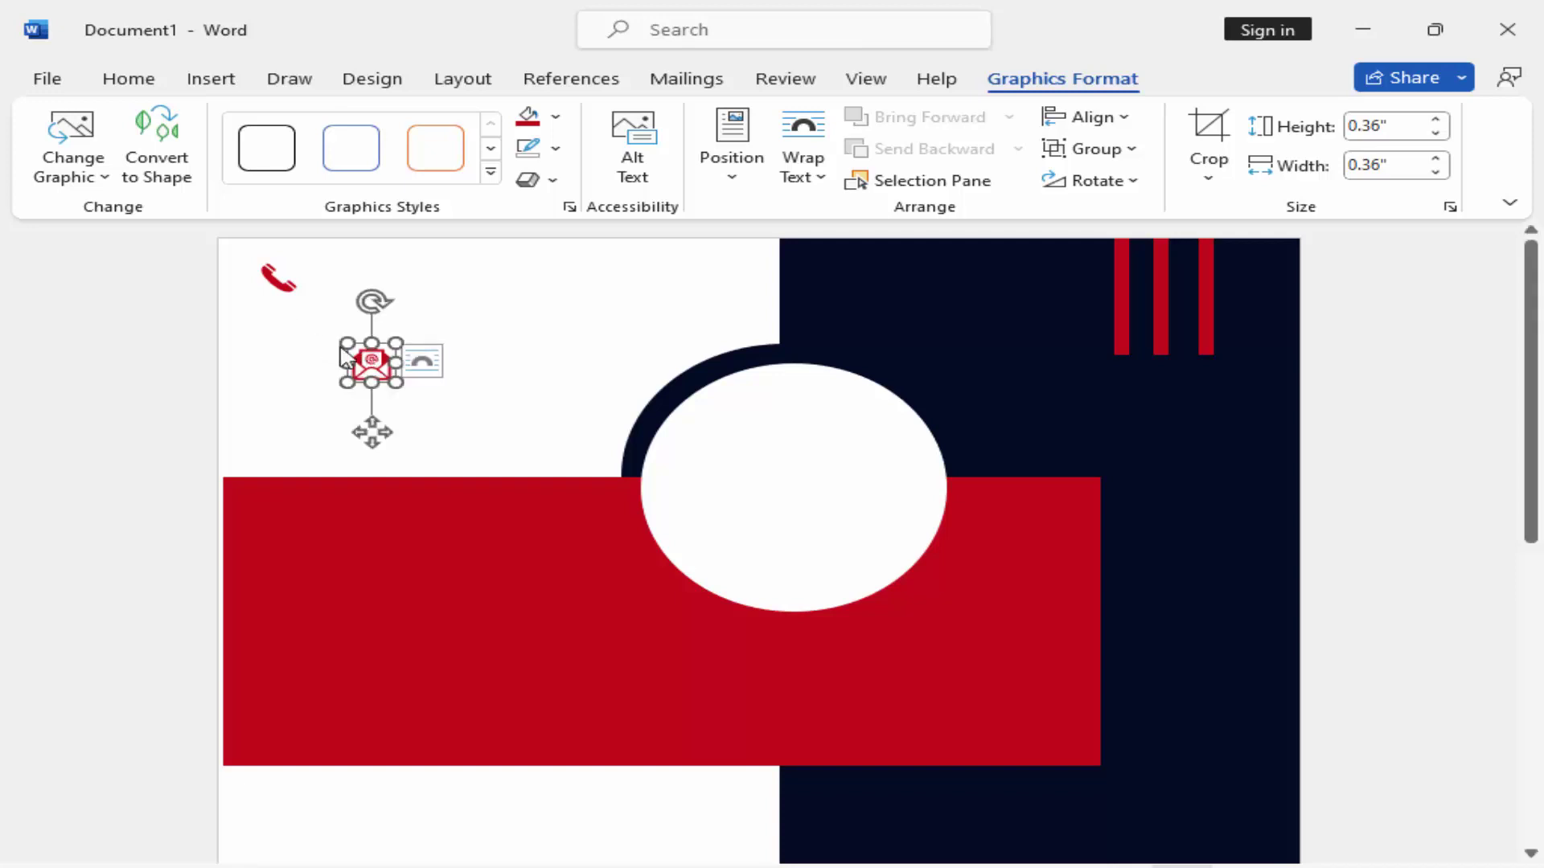
left_click(348, 410)
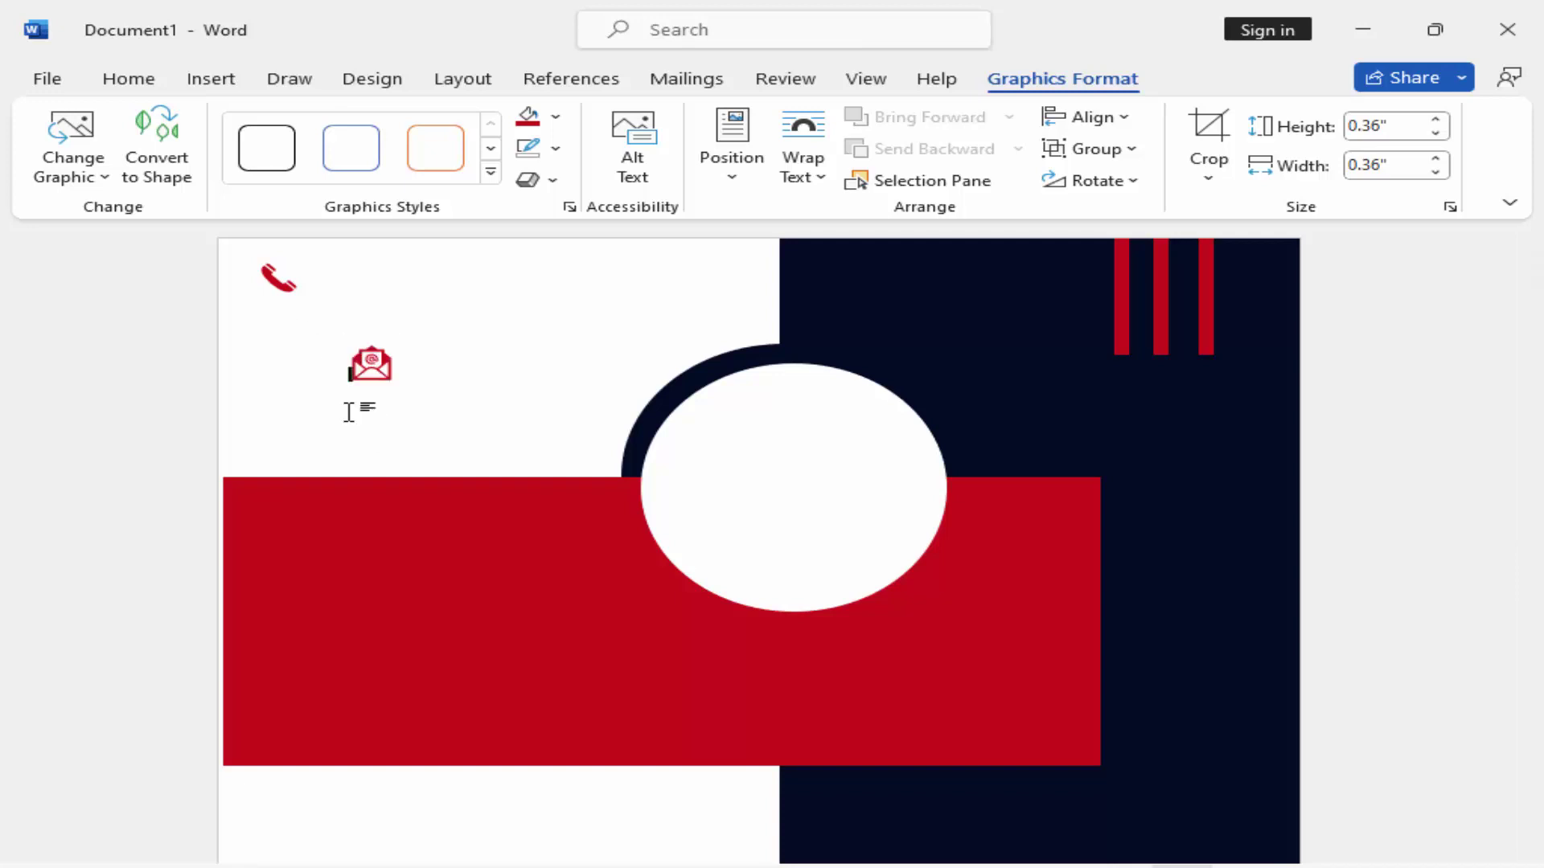
left_click(387, 386)
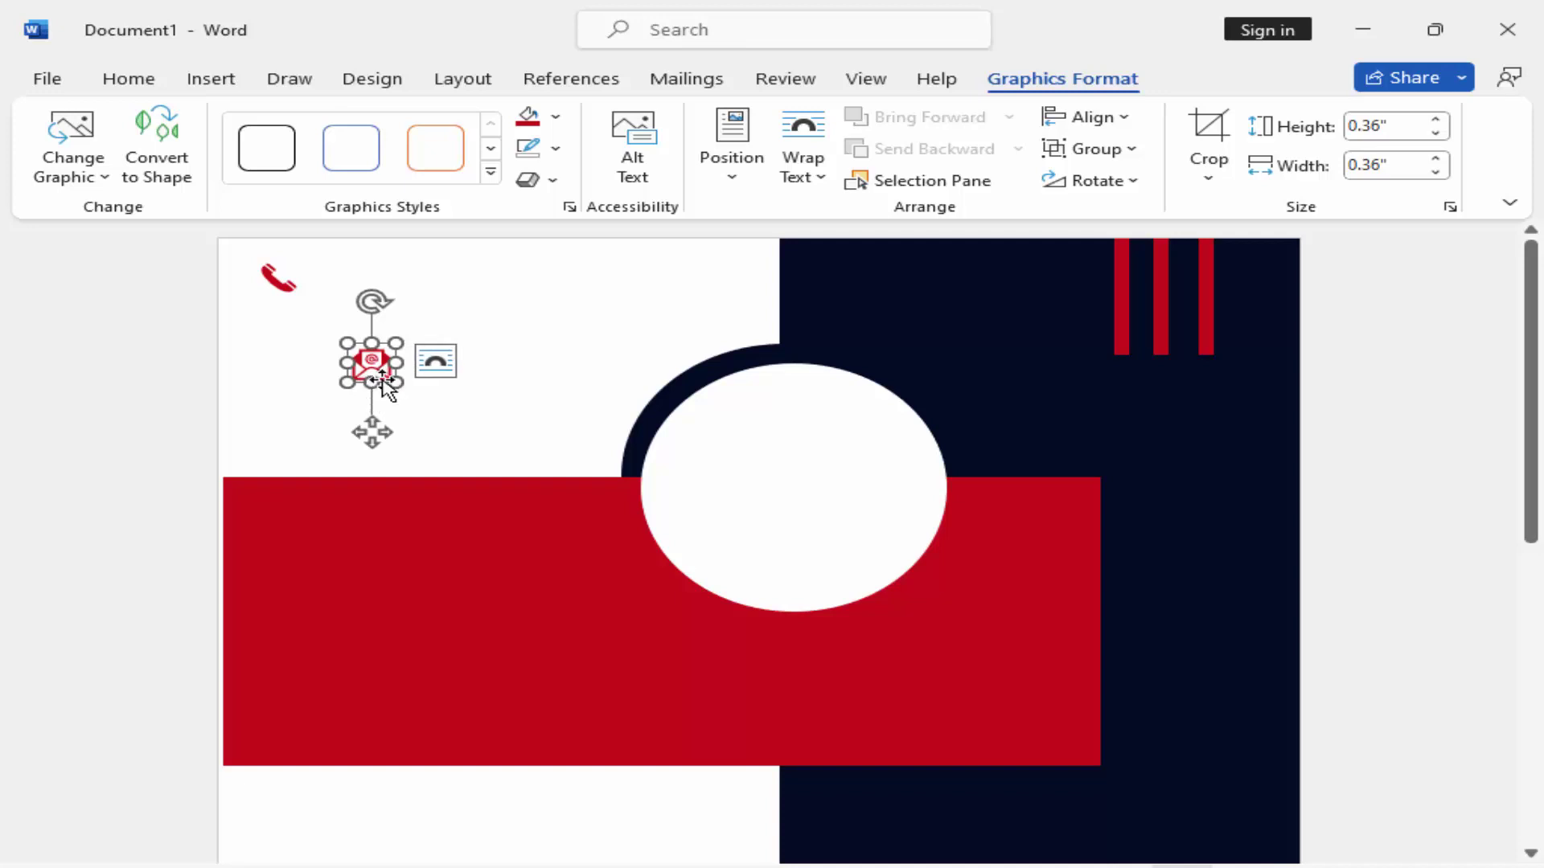
left_click(310, 355)
left_click(369, 359)
scroll(394, 362, "up", 3)
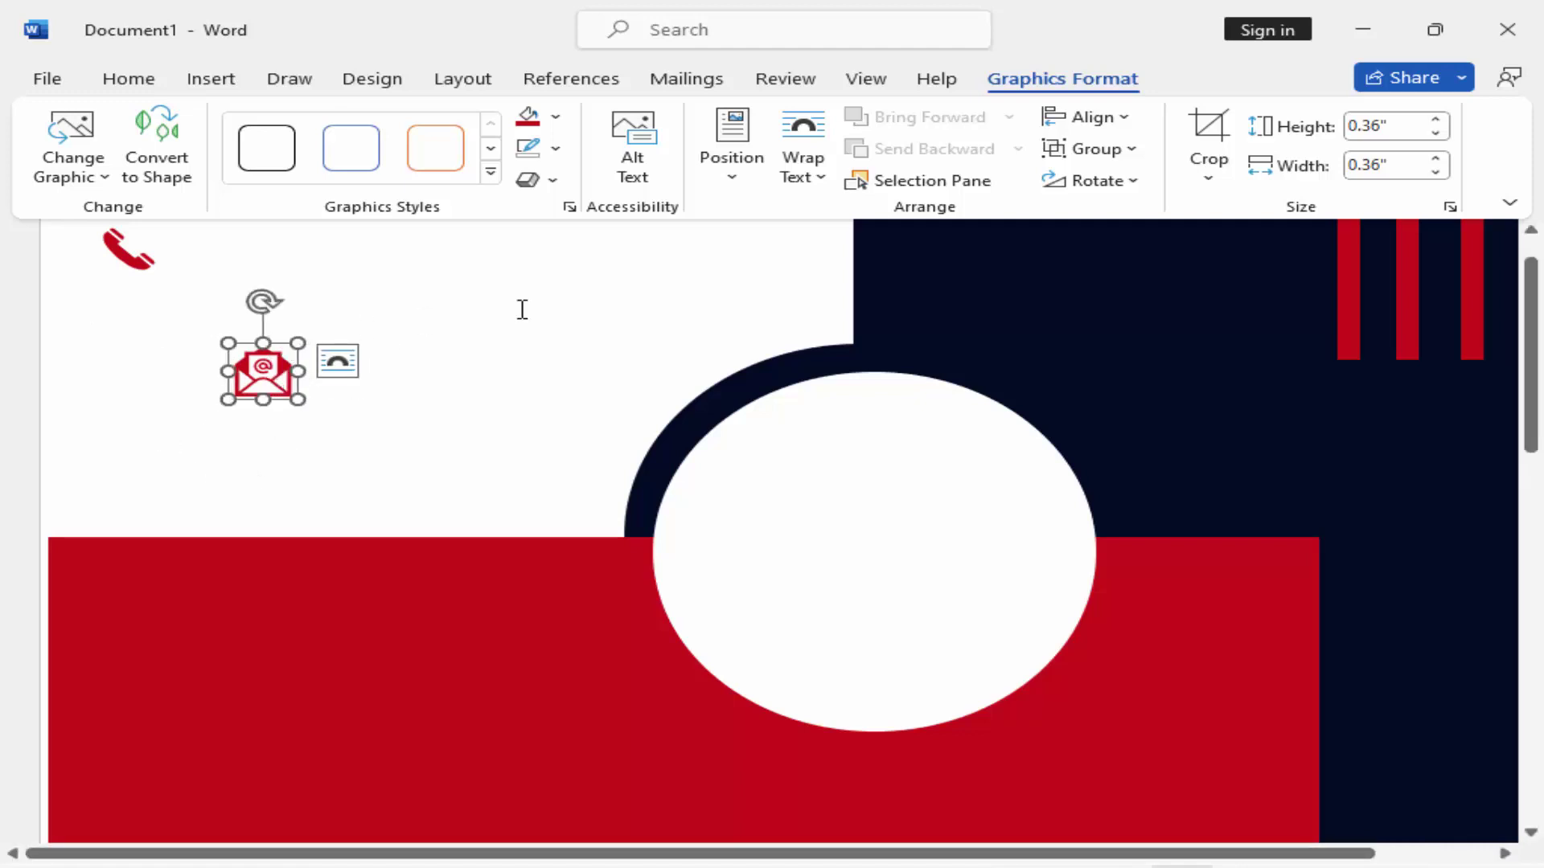
Float the envelope In Front of Text below the phone icon, sized 0.31 inch.
left_click(800, 167)
left_click(837, 428)
left_click_drag(277, 338, 140, 291)
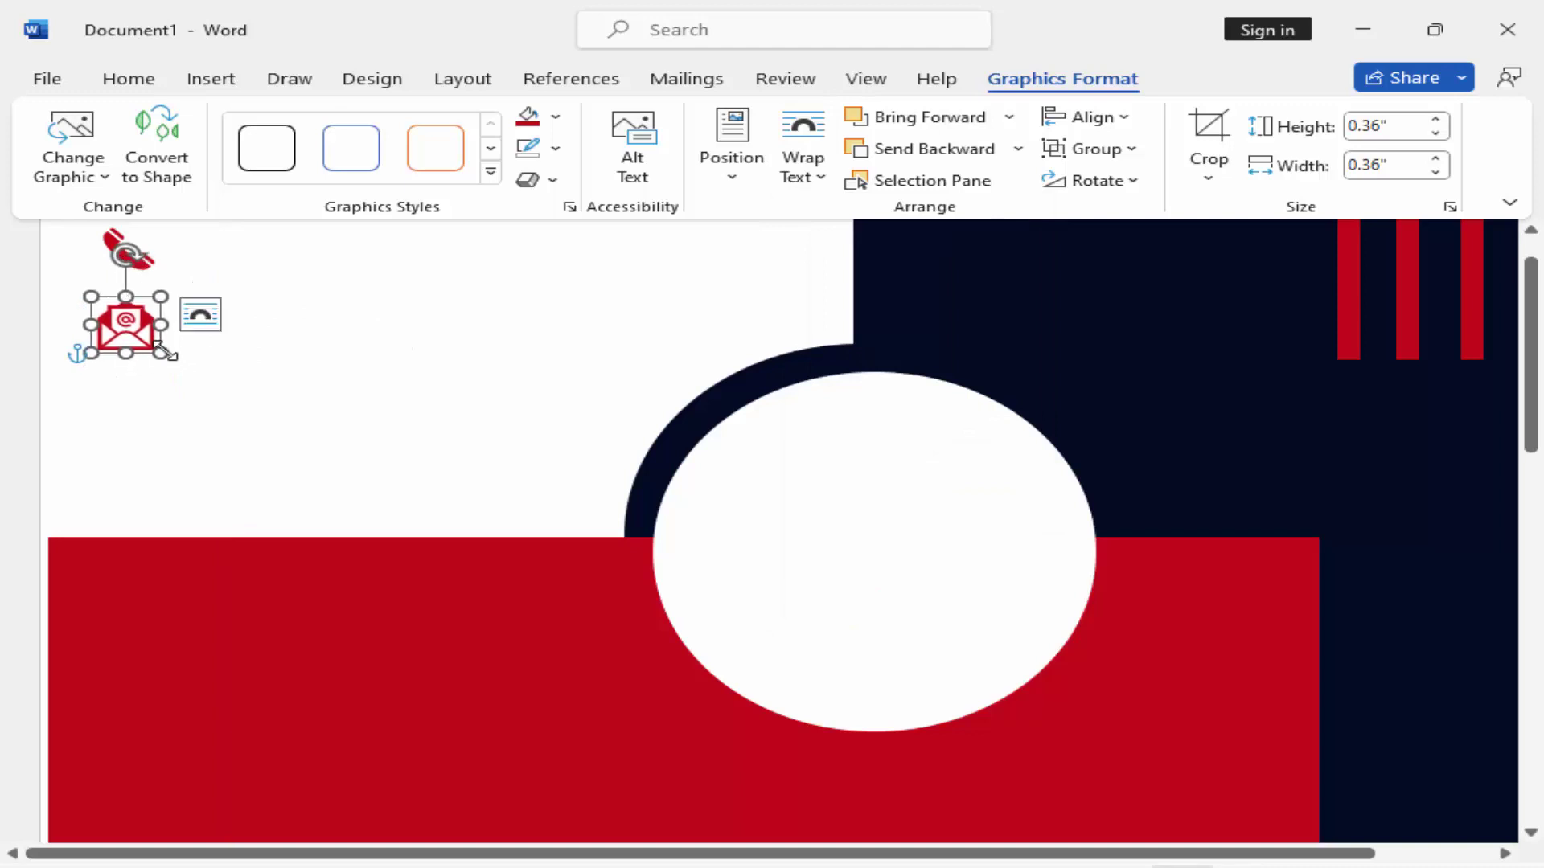
left_click_drag(165, 352, 152, 346)
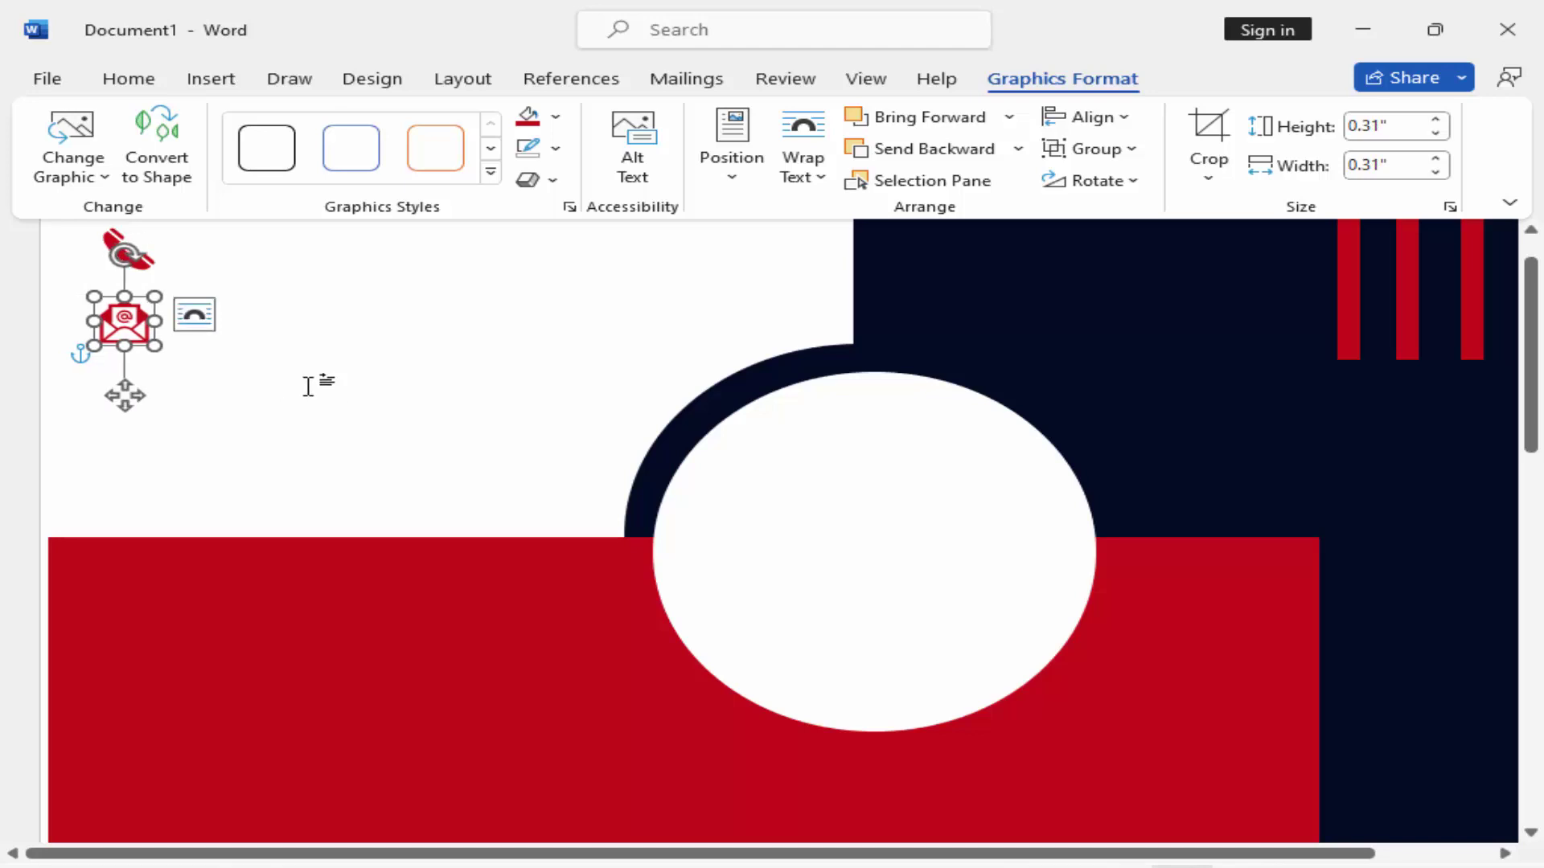
left_click(211, 80)
Insert the map-pin location icon from the stock icon library.
left_click(329, 117)
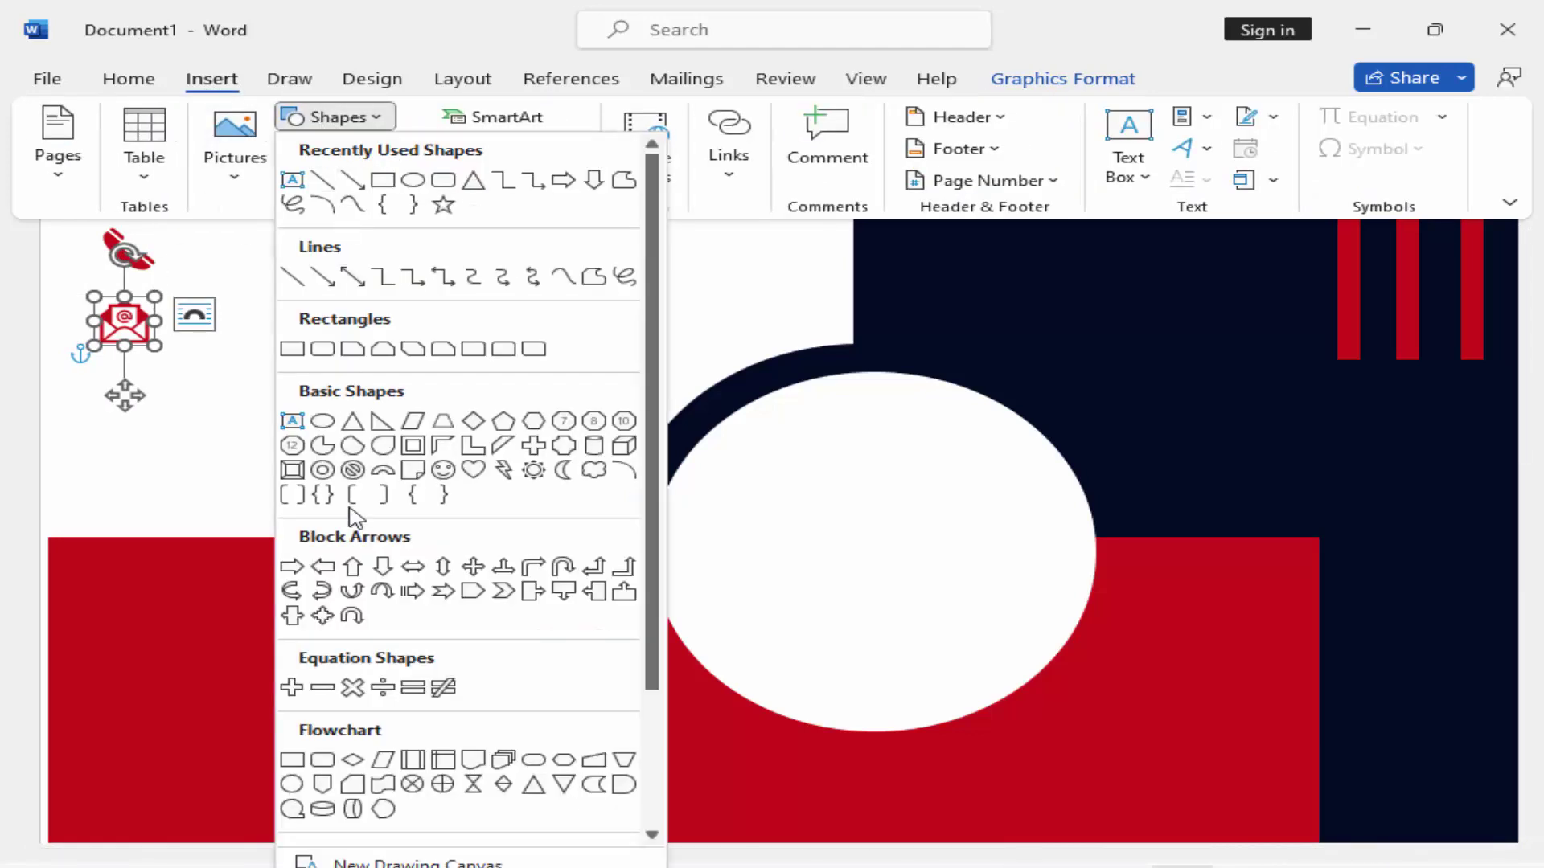
left_click(189, 430)
left_click(319, 153)
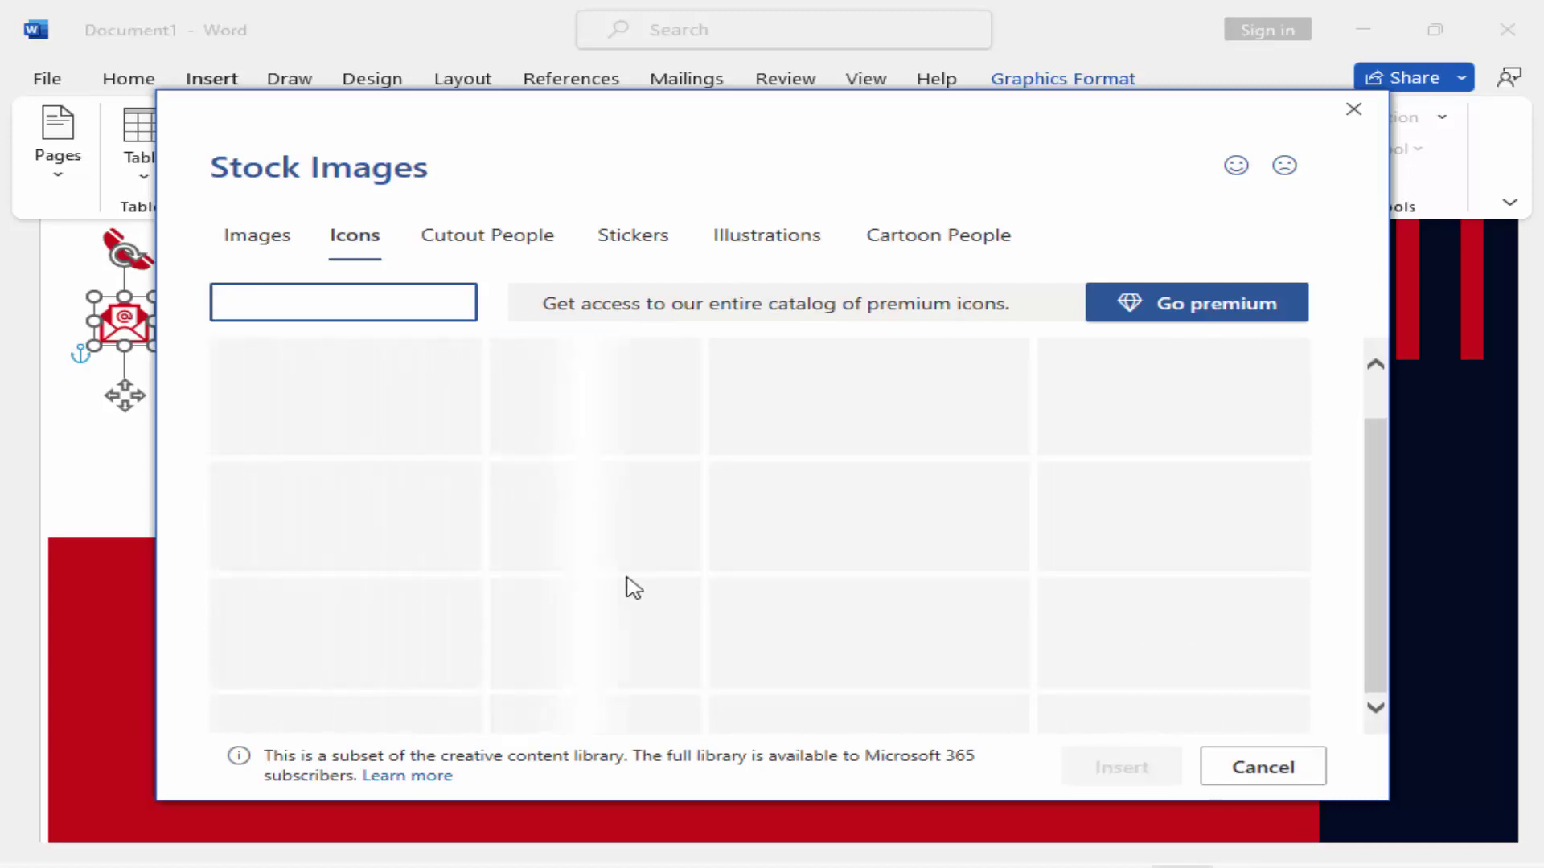
scroll(634, 587, "up", 1)
scroll(595, 591, "down", 3)
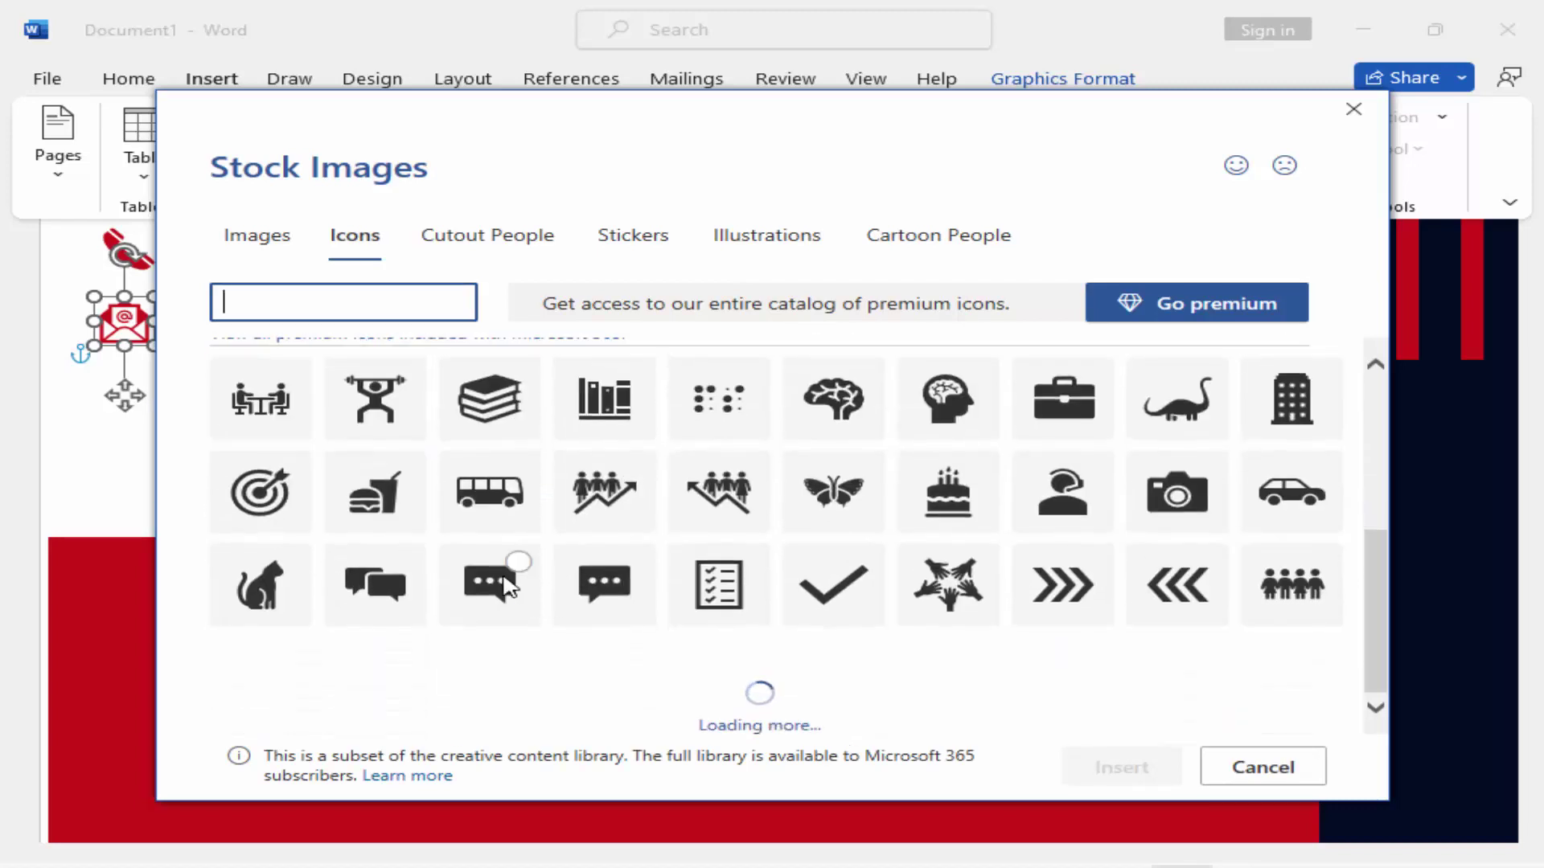
scroll(494, 593, "up", 1)
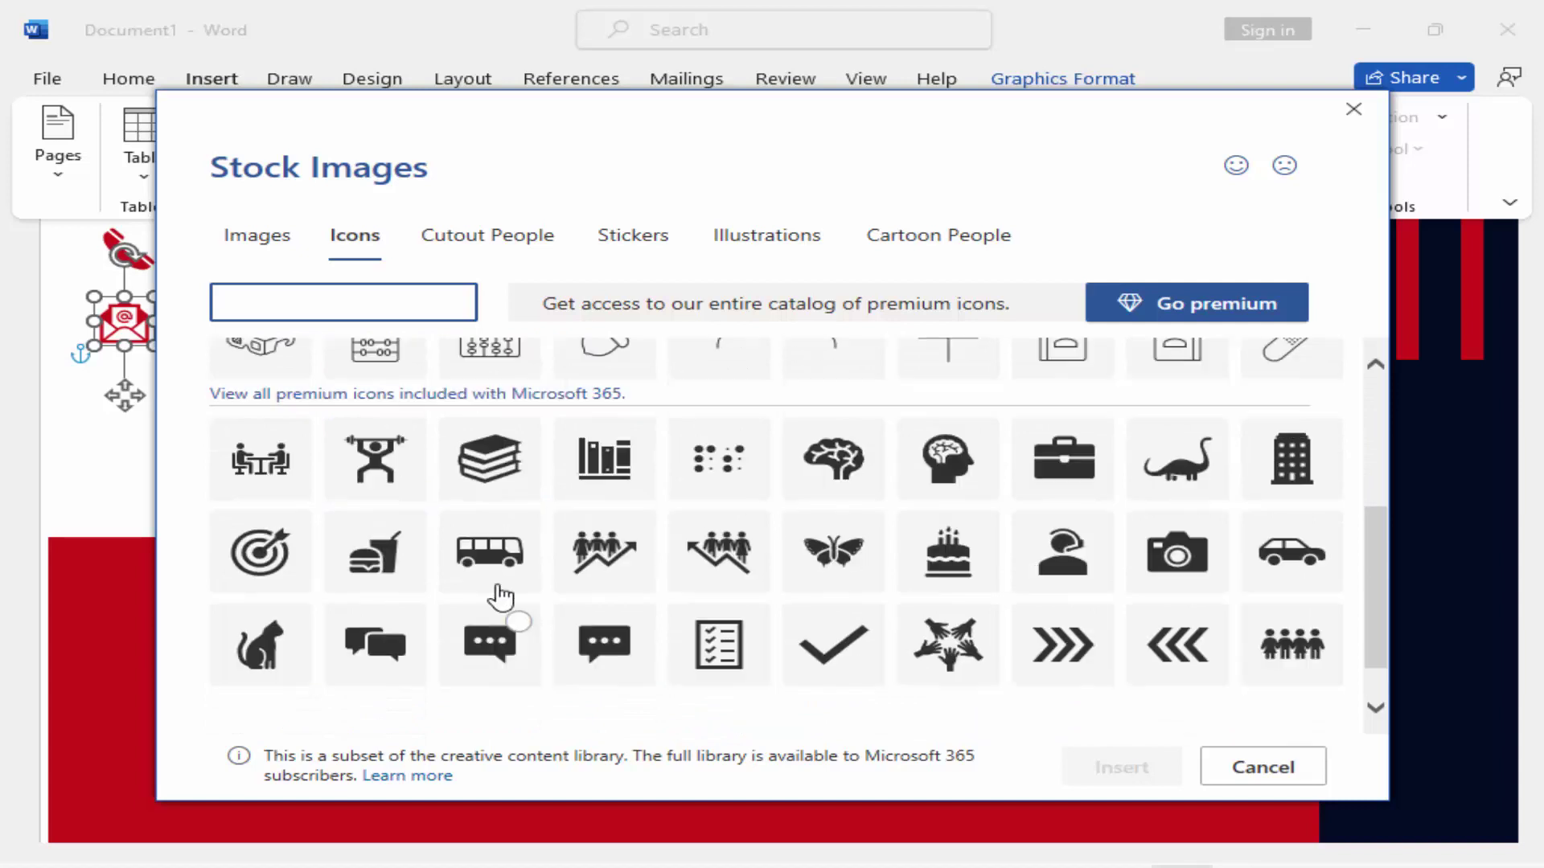
scroll(498, 595, "down", 1)
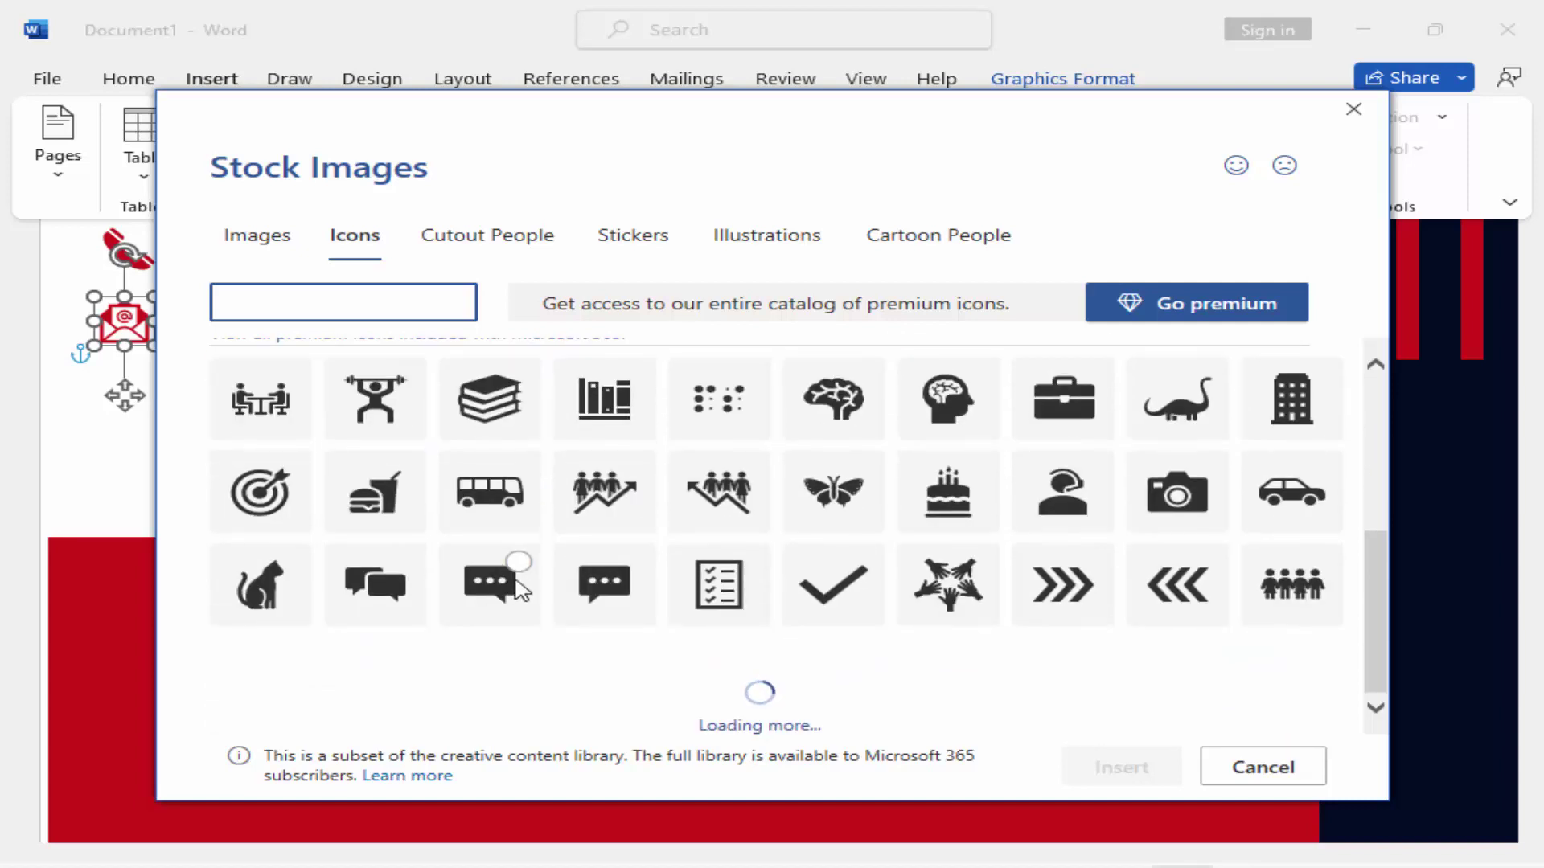
scroll(519, 595, "down", 2)
scroll(519, 595, "down", 3)
scroll(507, 607, "down", 1)
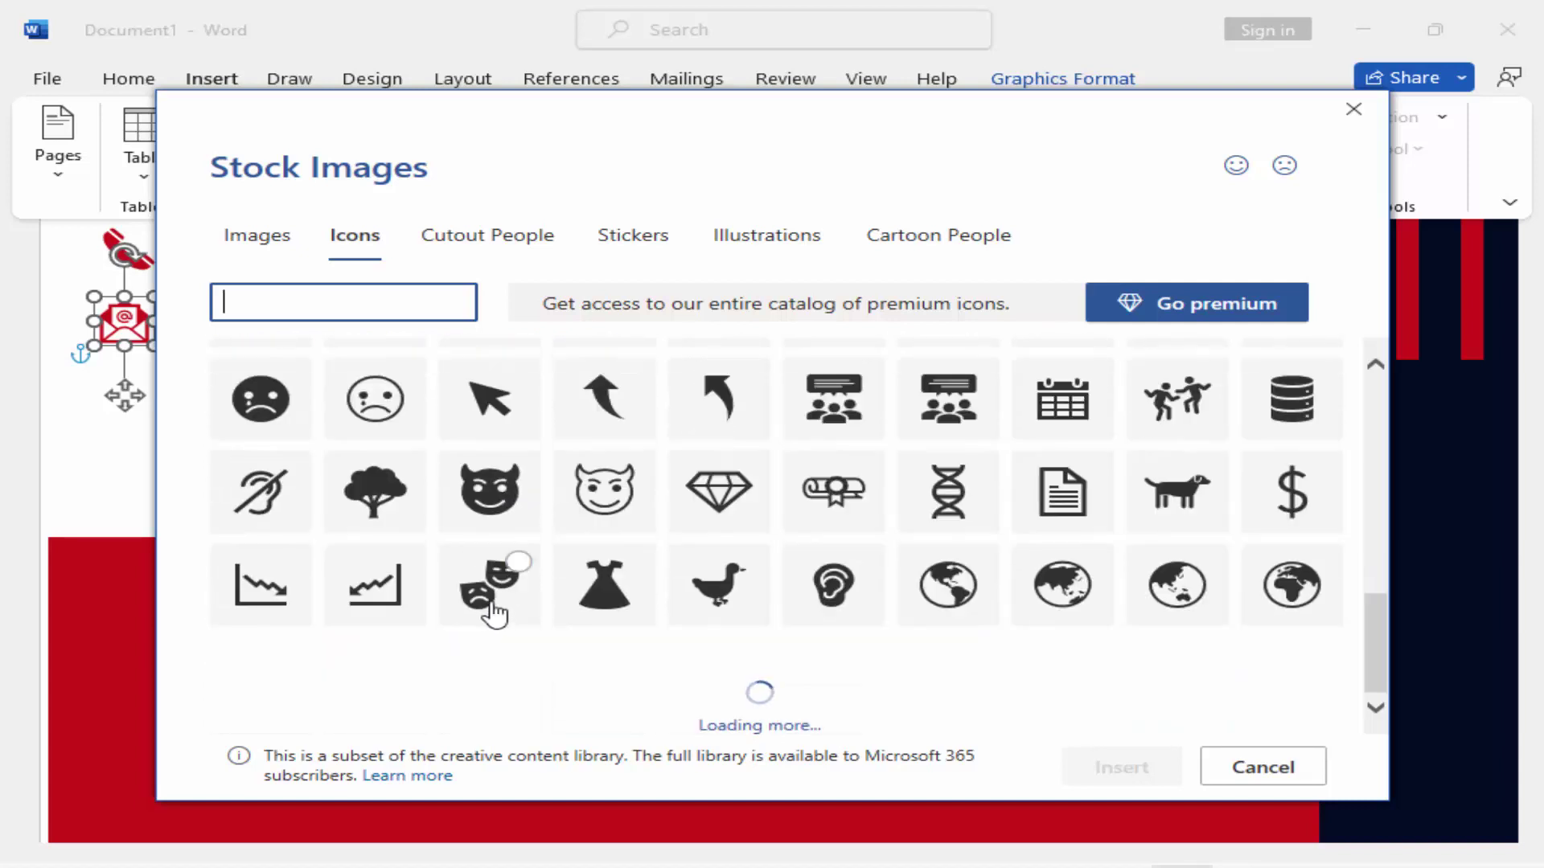
scroll(479, 614, "down", 2)
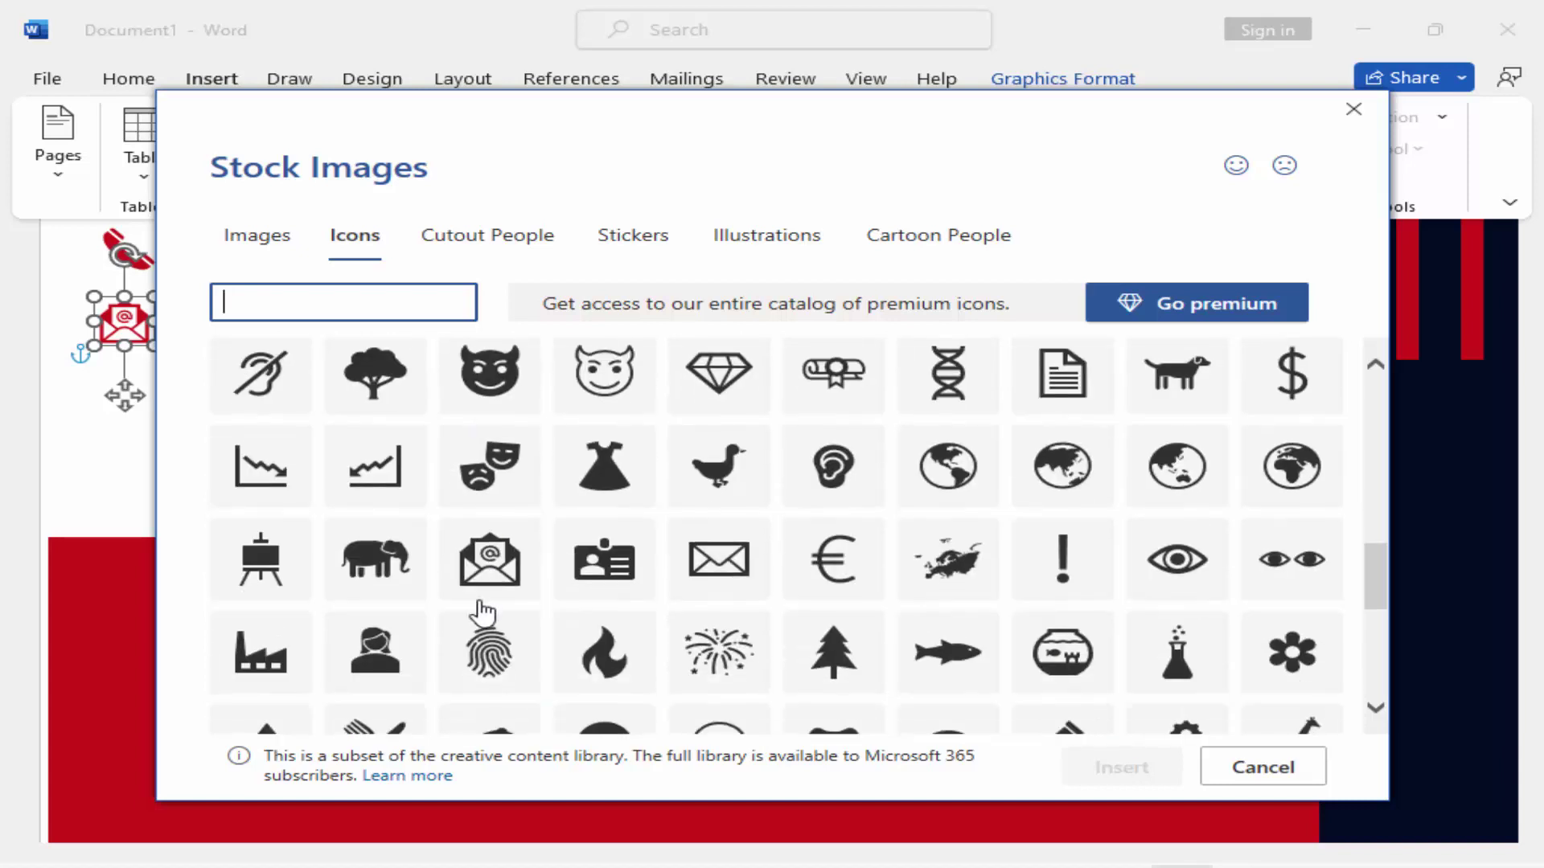
scroll(475, 614, "down", 2)
scroll(463, 615, "down", 2)
scroll(442, 615, "down", 2)
scroll(431, 610, "down", 3)
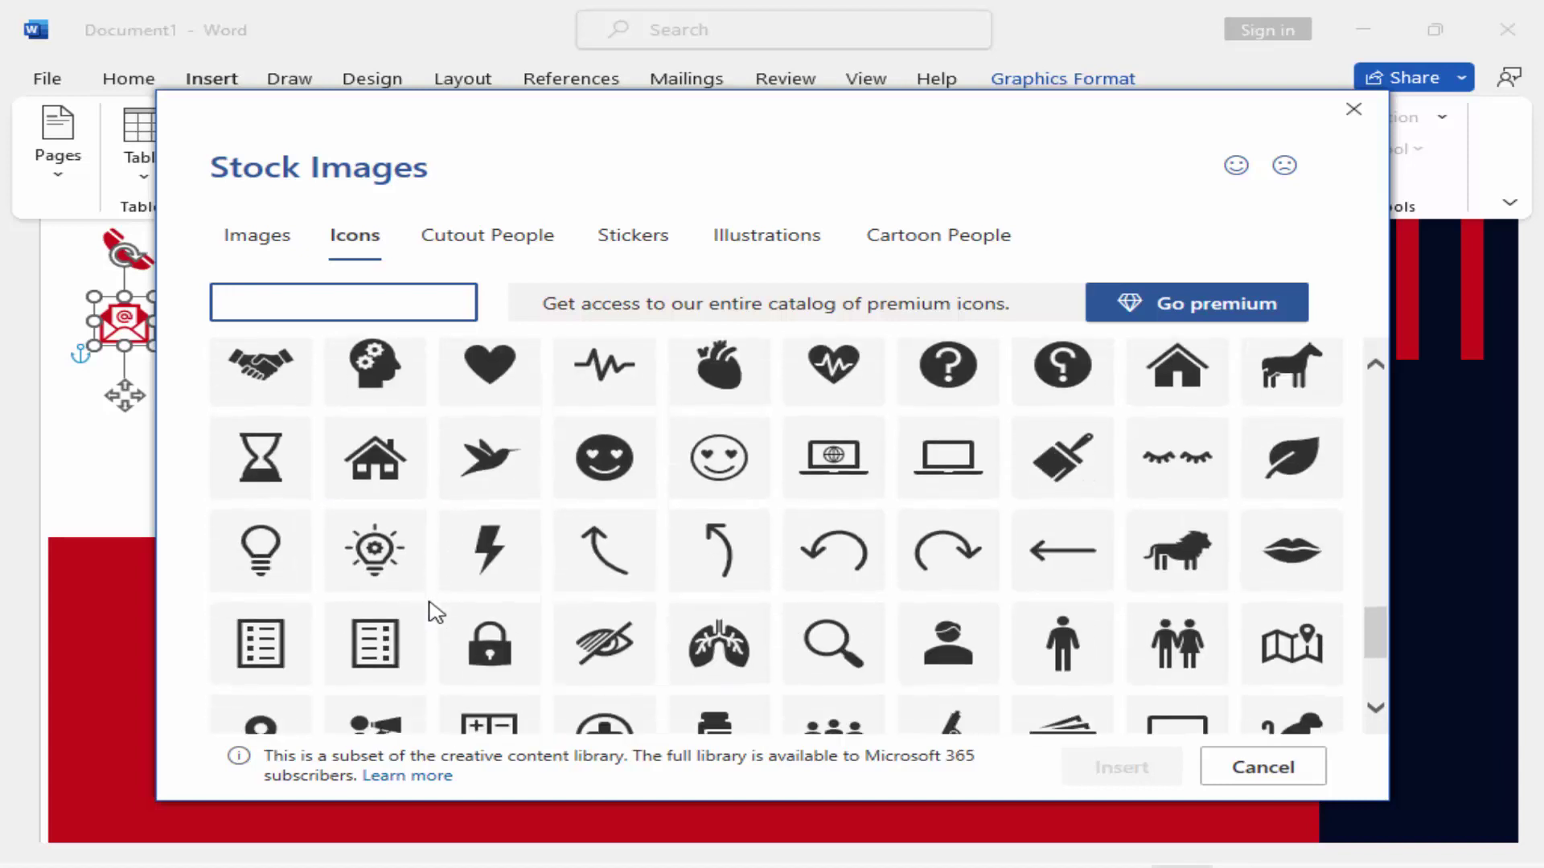
scroll(410, 607, "down", 2)
left_click(286, 647)
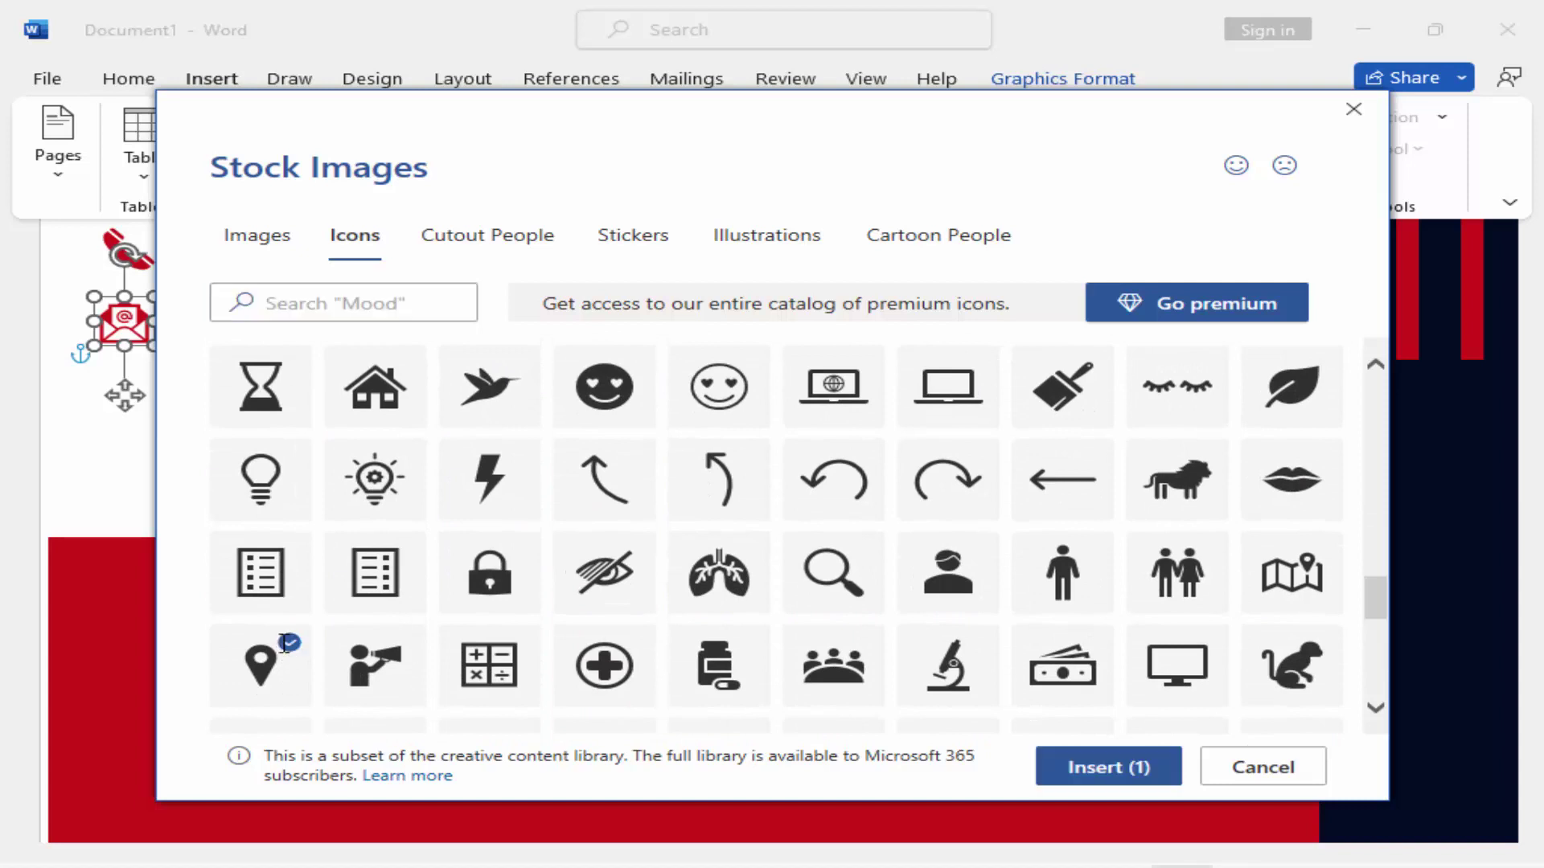
left_click(274, 676)
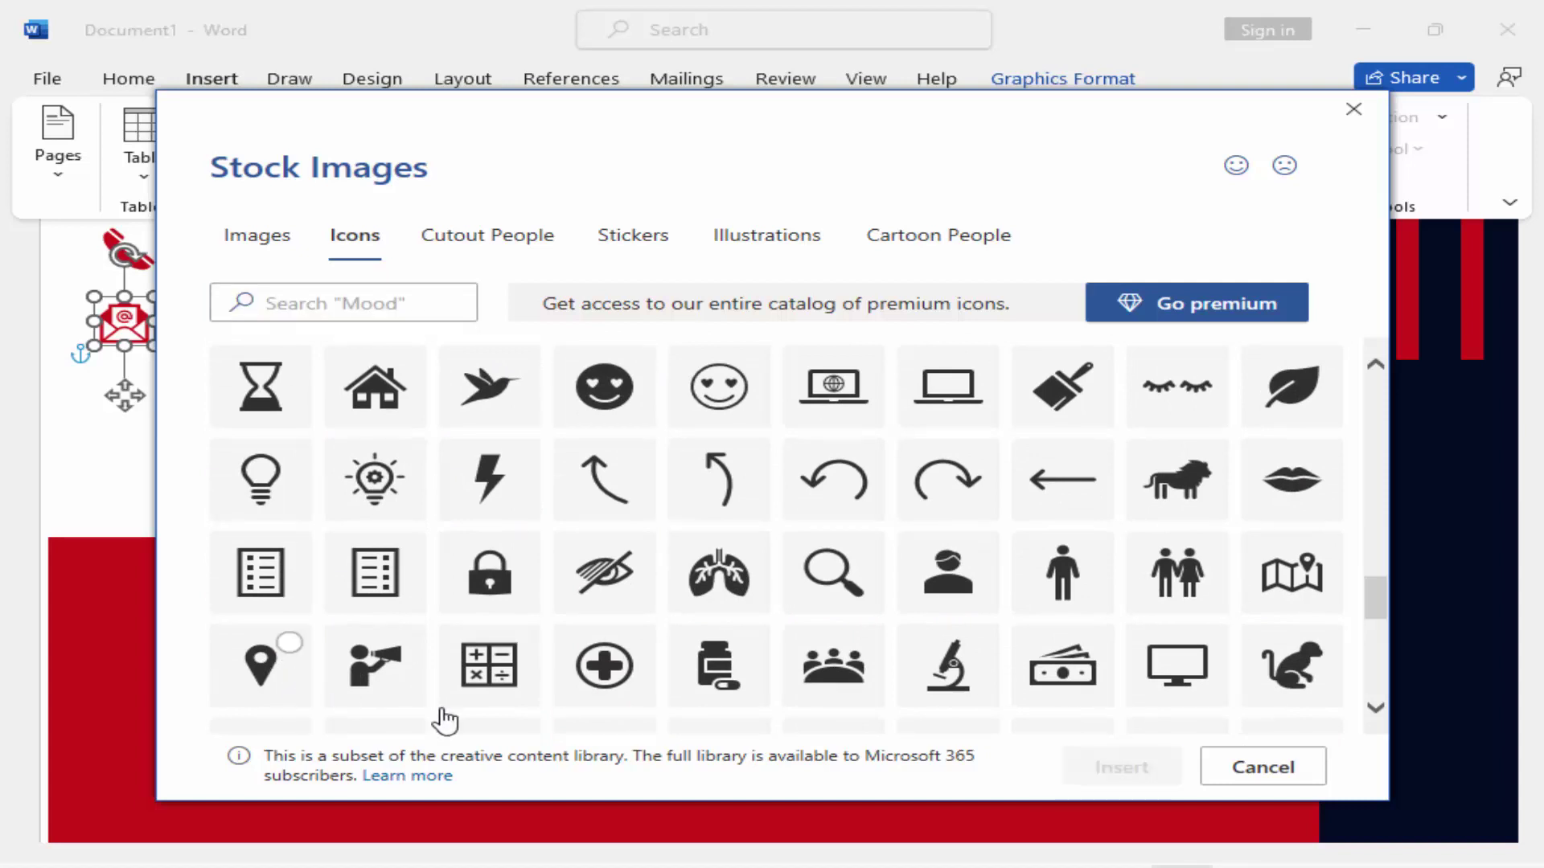
left_click(289, 660)
left_click(1048, 778)
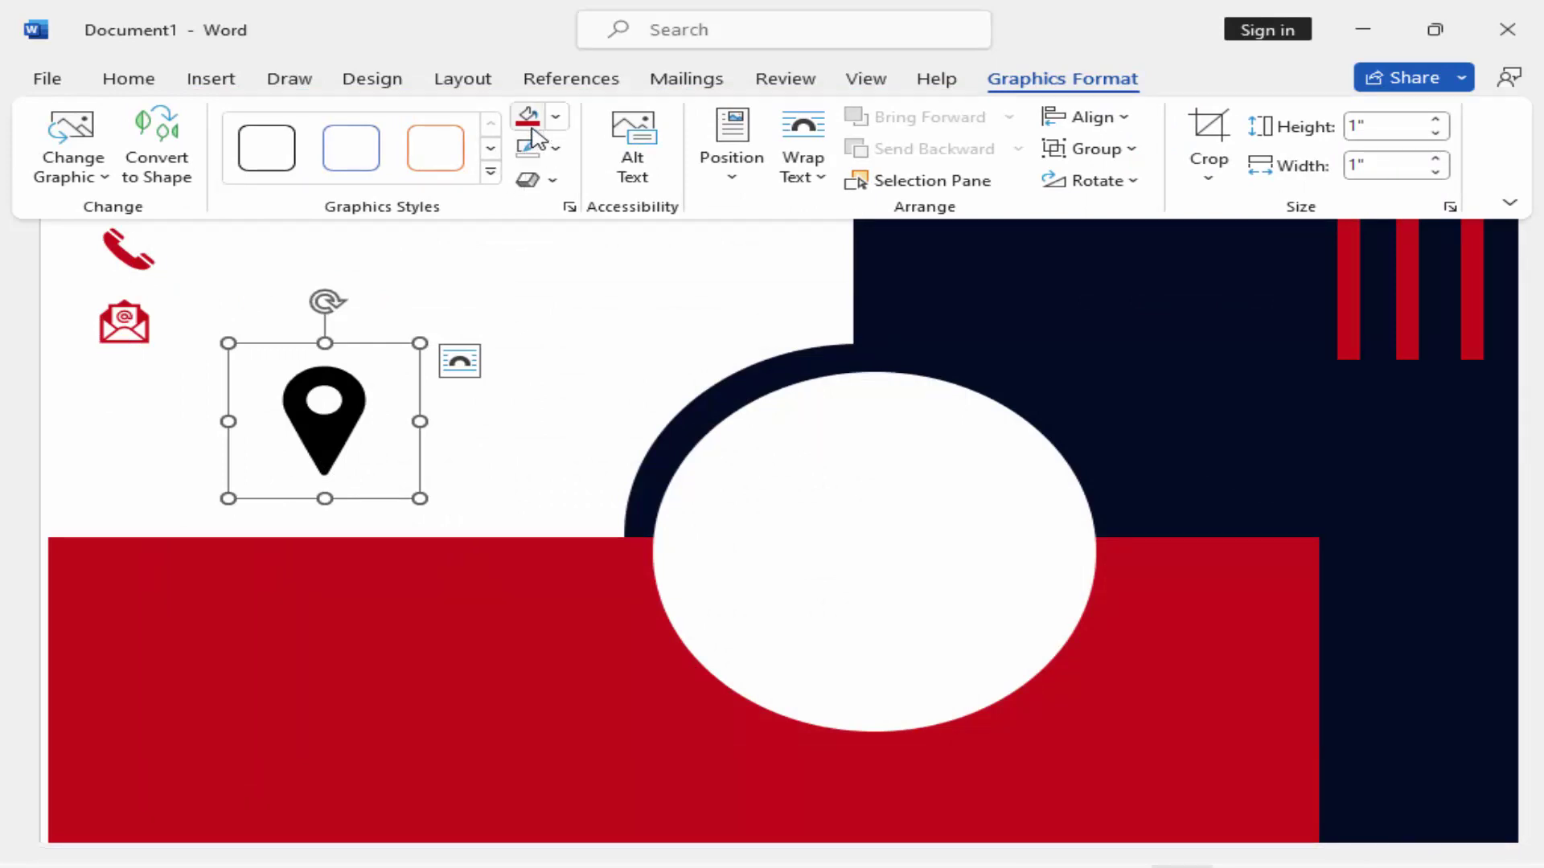
Make the map-pin red, In Front of Text, 0.34 inch, below the envelope icon.
left_click(528, 118)
left_click(808, 169)
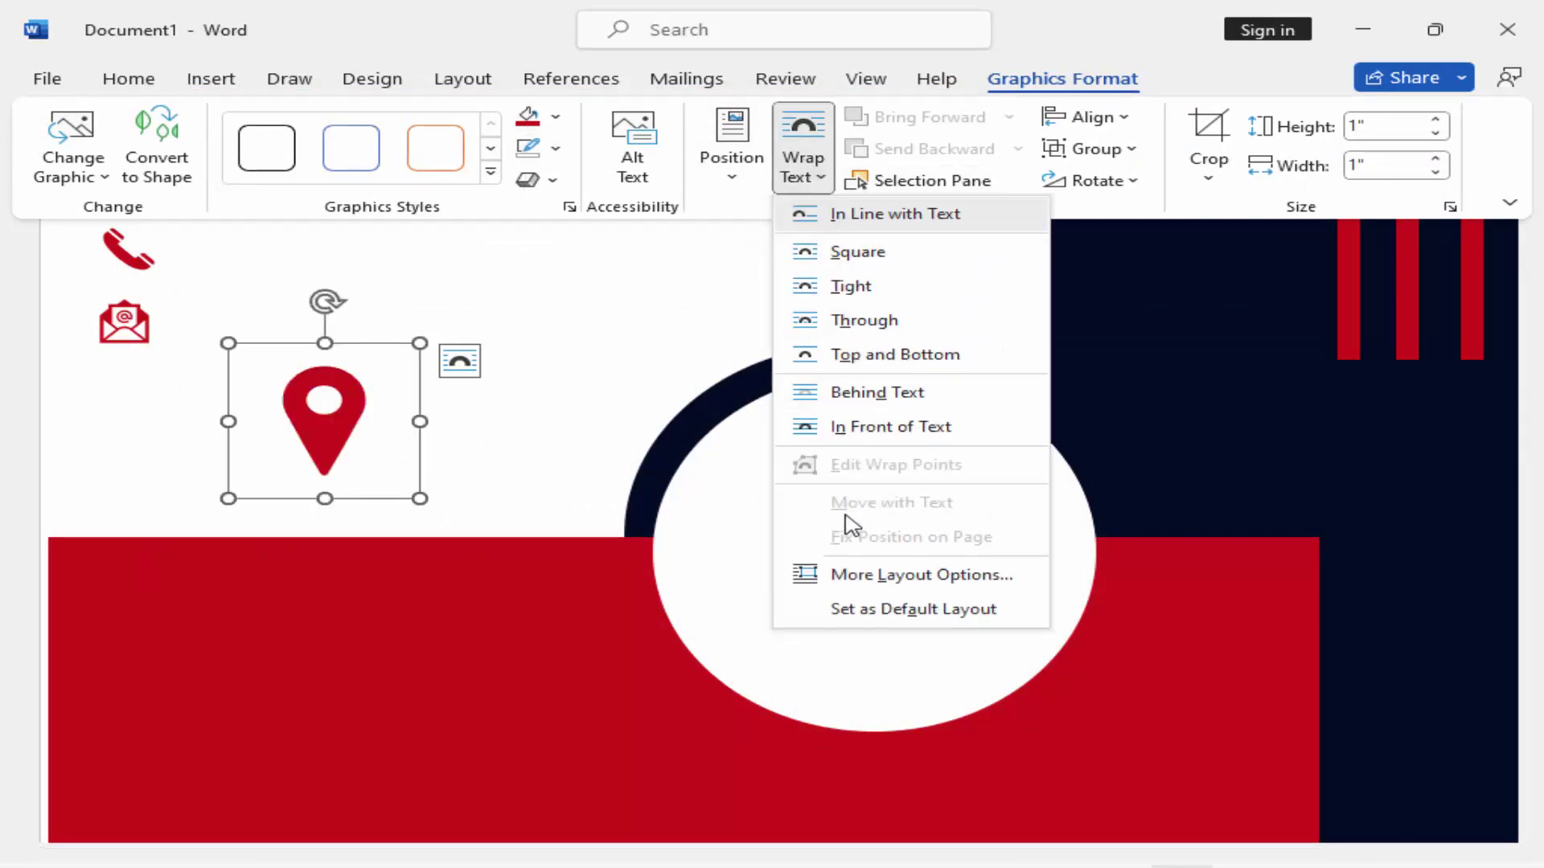
left_click(851, 427)
left_click_drag(404, 481, 294, 362)
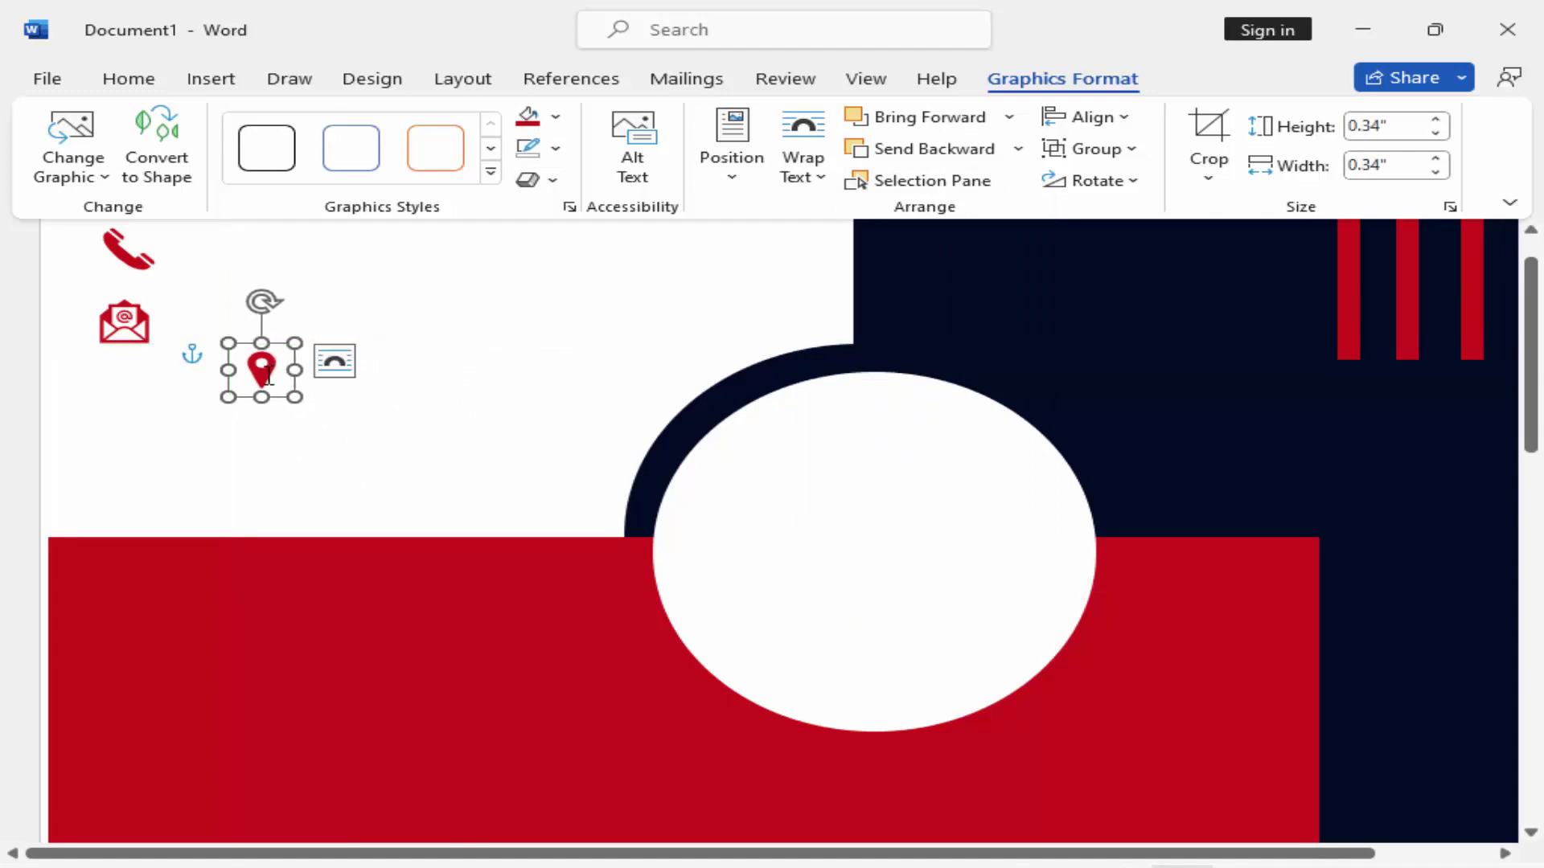
left_click_drag(261, 372, 125, 420)
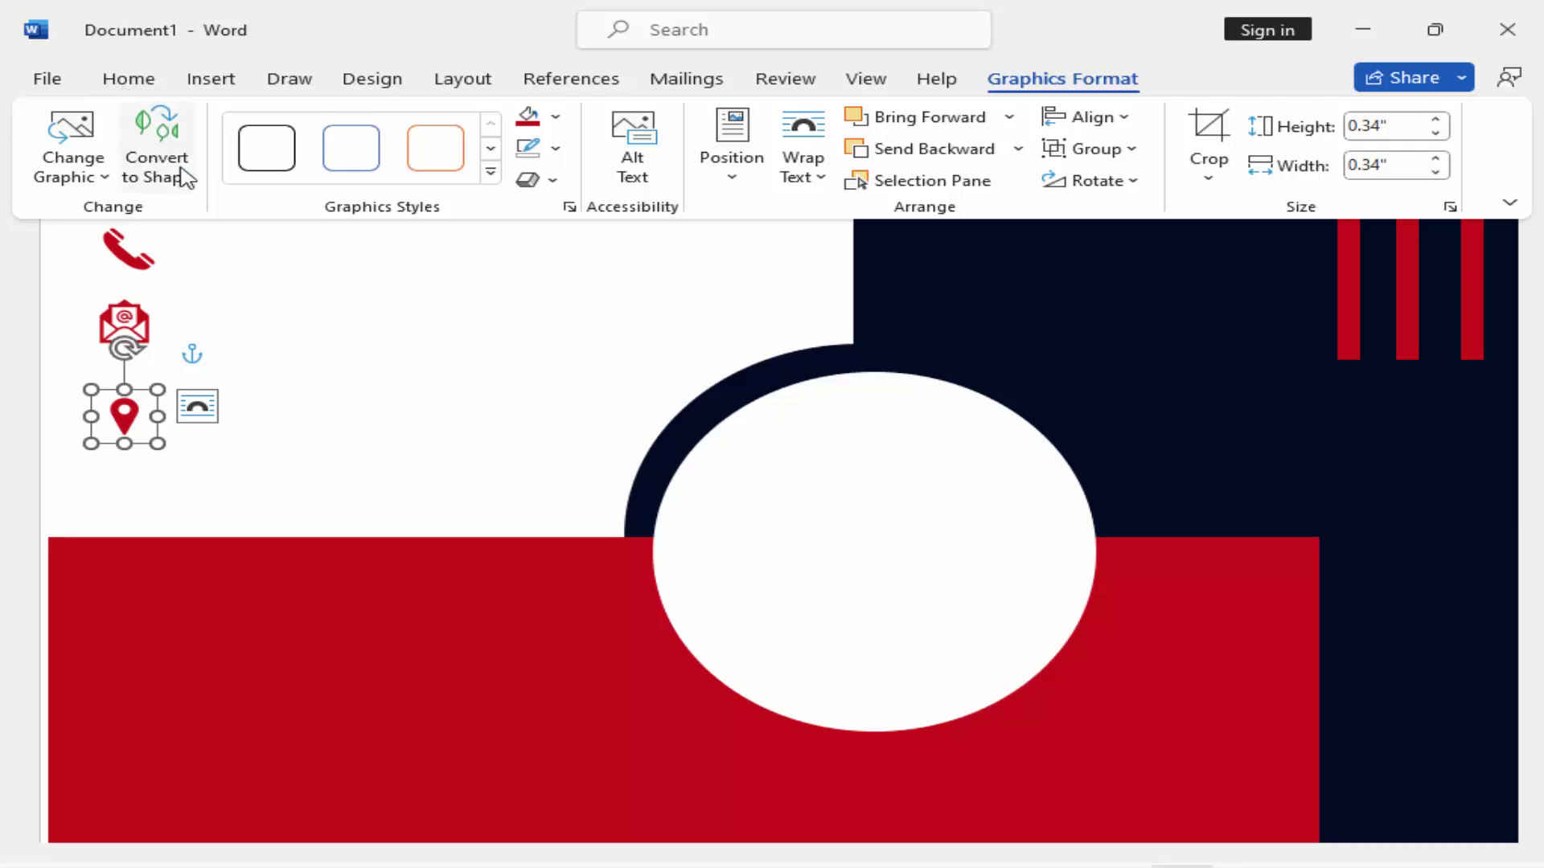
Choose the Text Box tool from the Insert Shapes gallery.
left_click(155, 81)
left_click(212, 80)
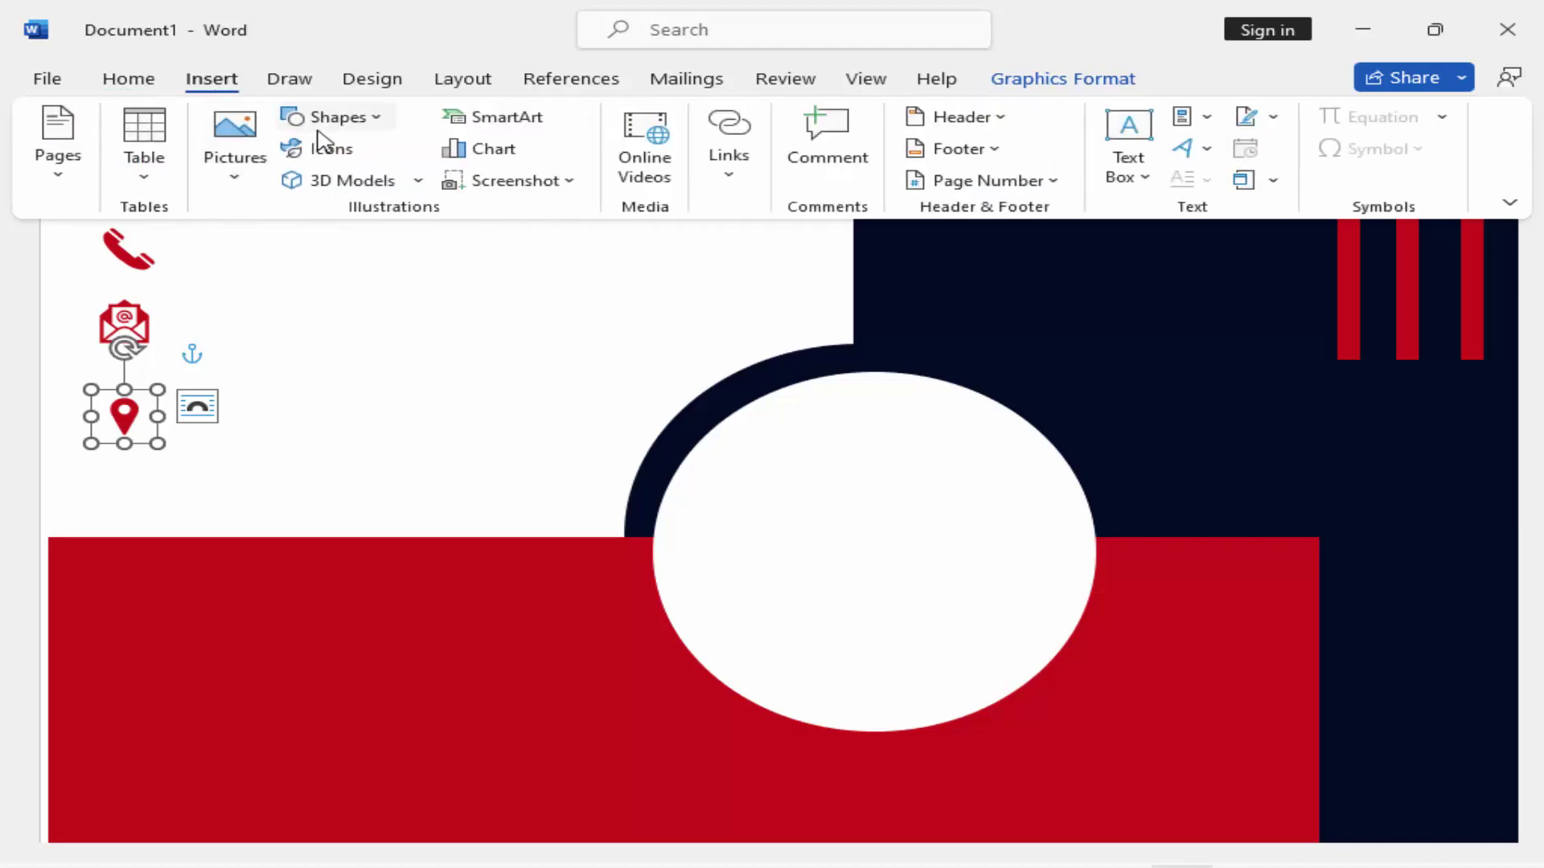
left_click(329, 118)
left_click(292, 174)
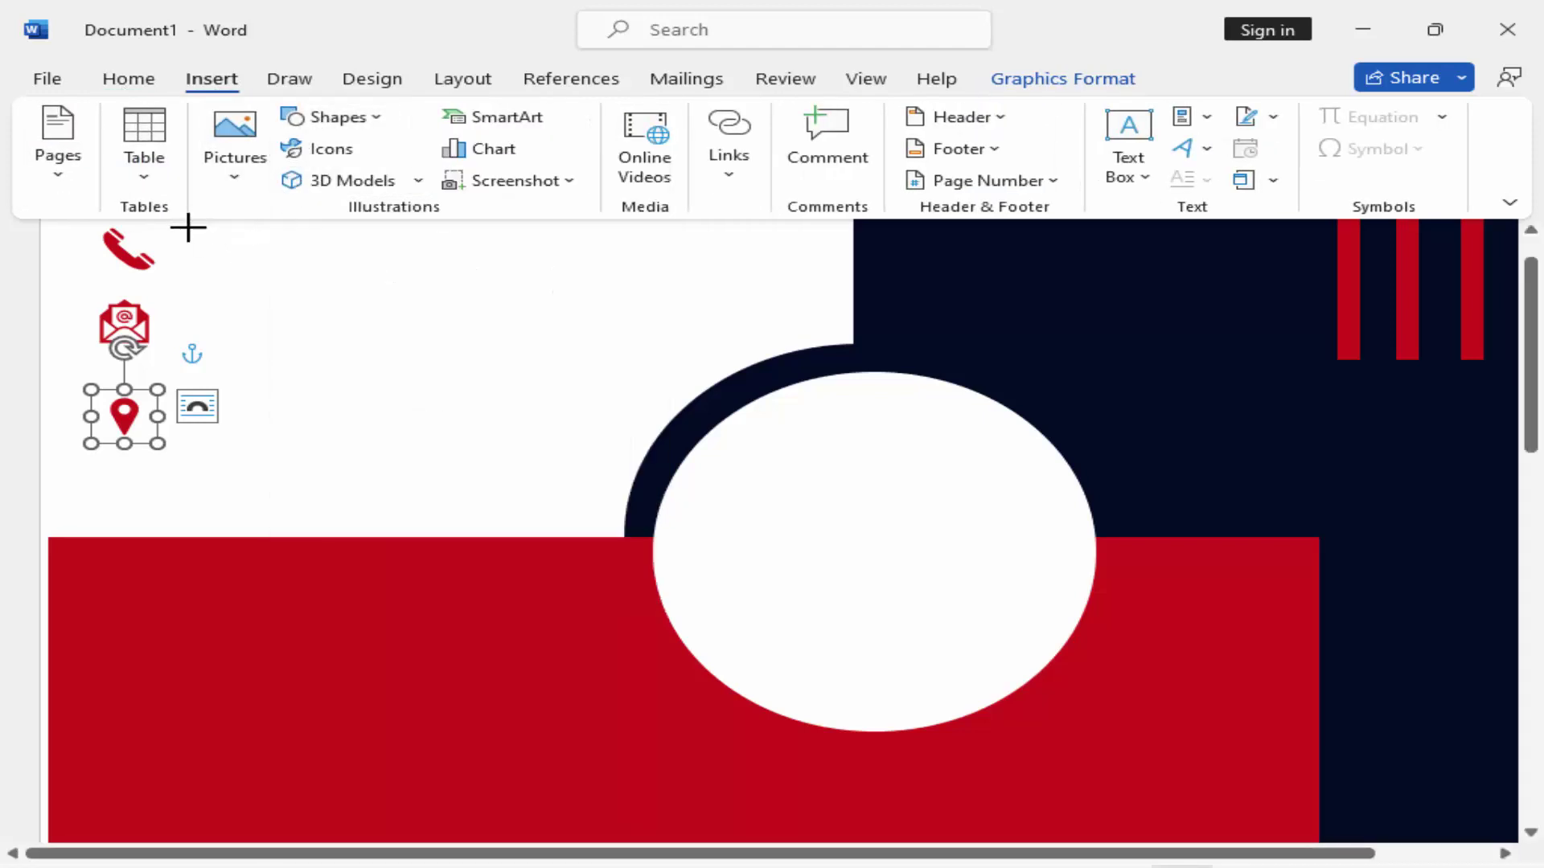
Draw a no-fill text box beside the phone icon and type the phone number.
left_click_drag(188, 226, 567, 283)
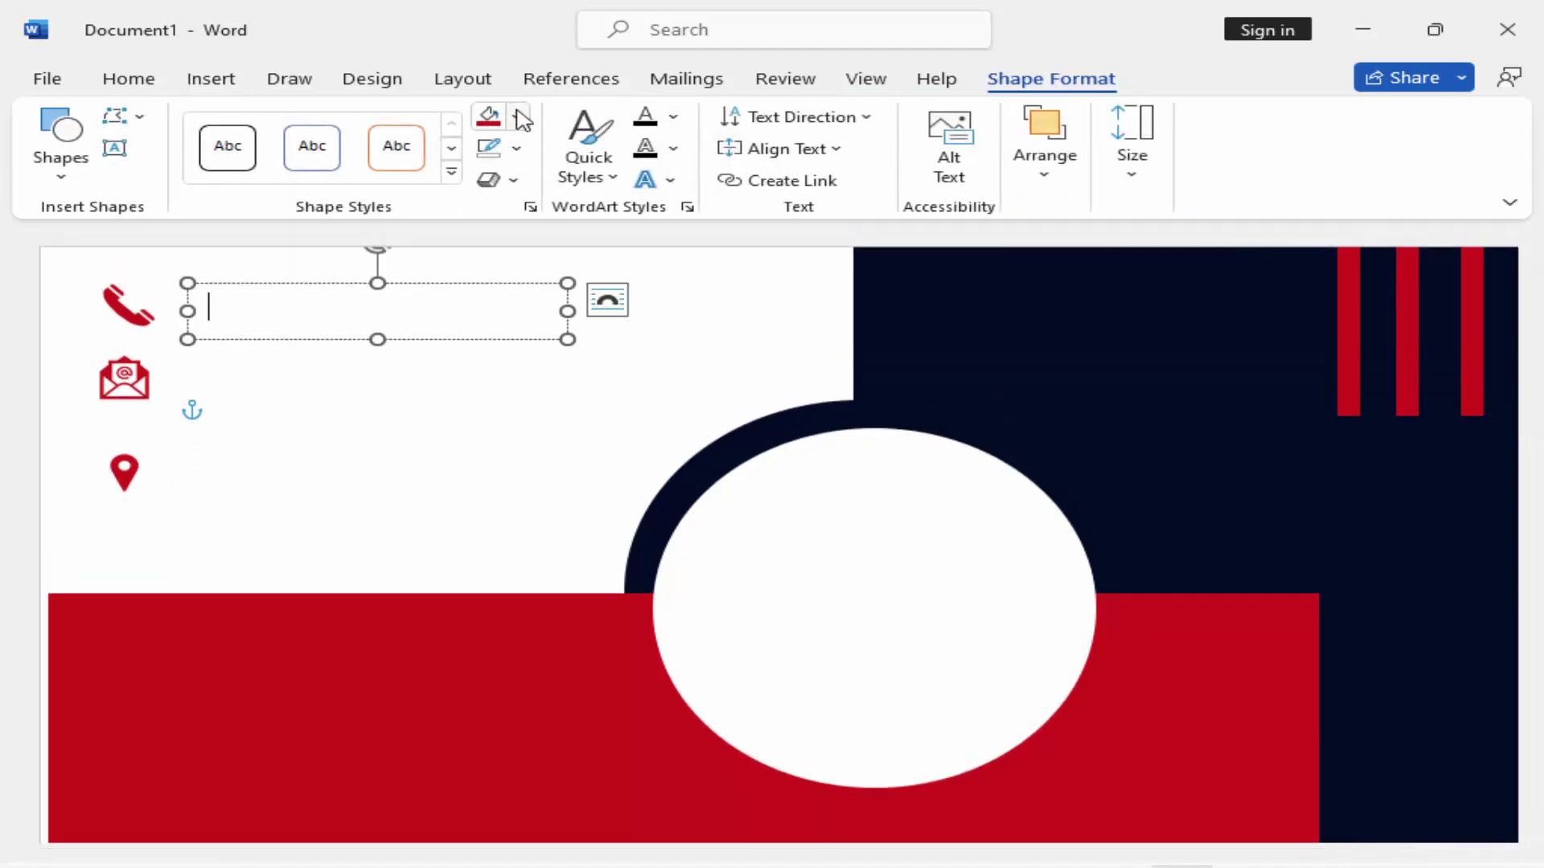
left_click(515, 117)
left_click(511, 458)
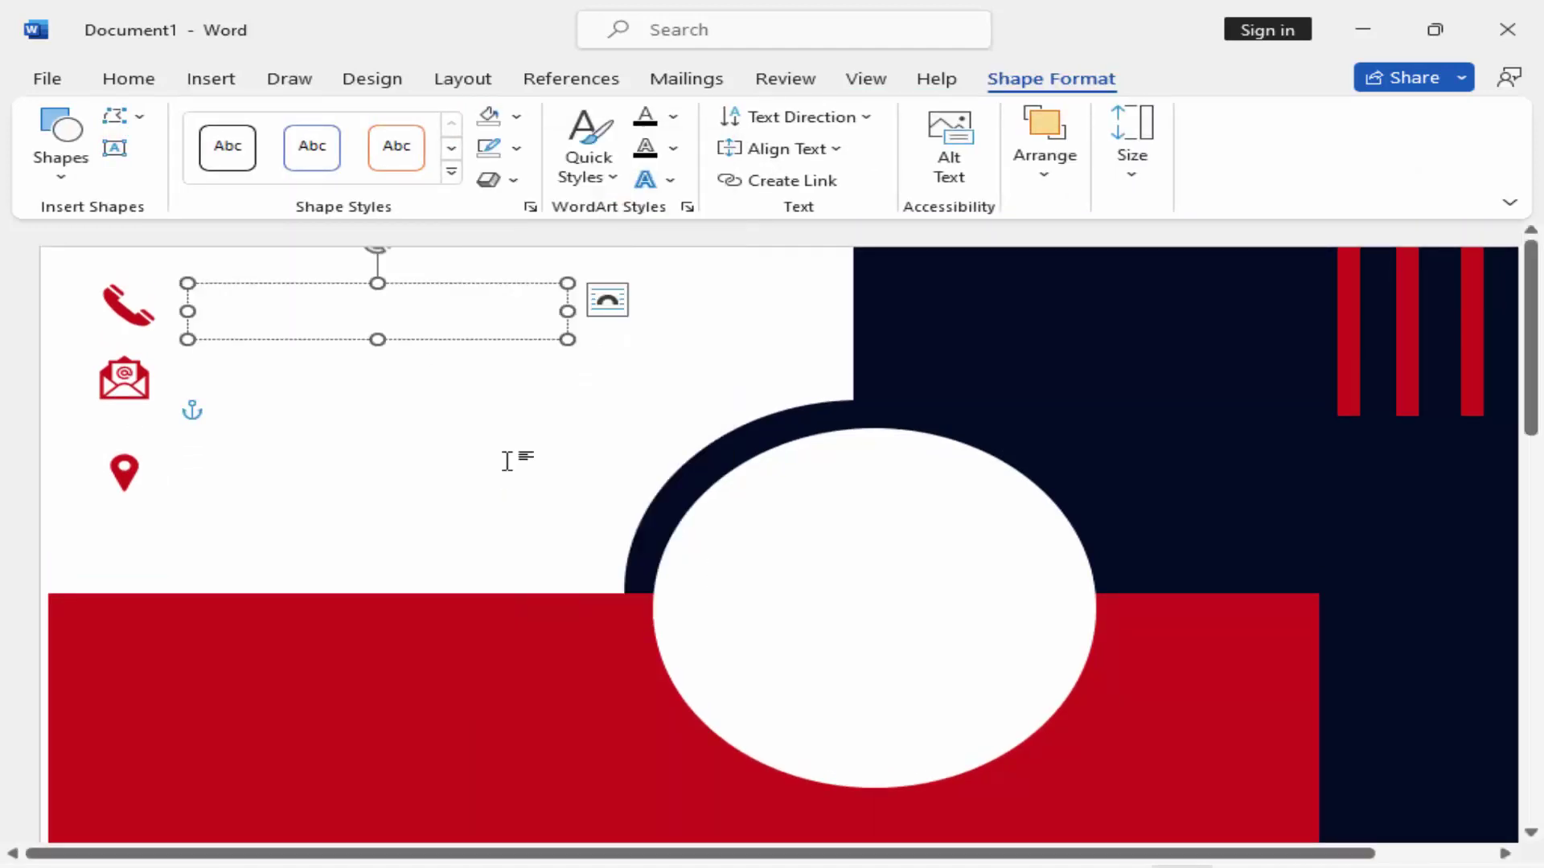
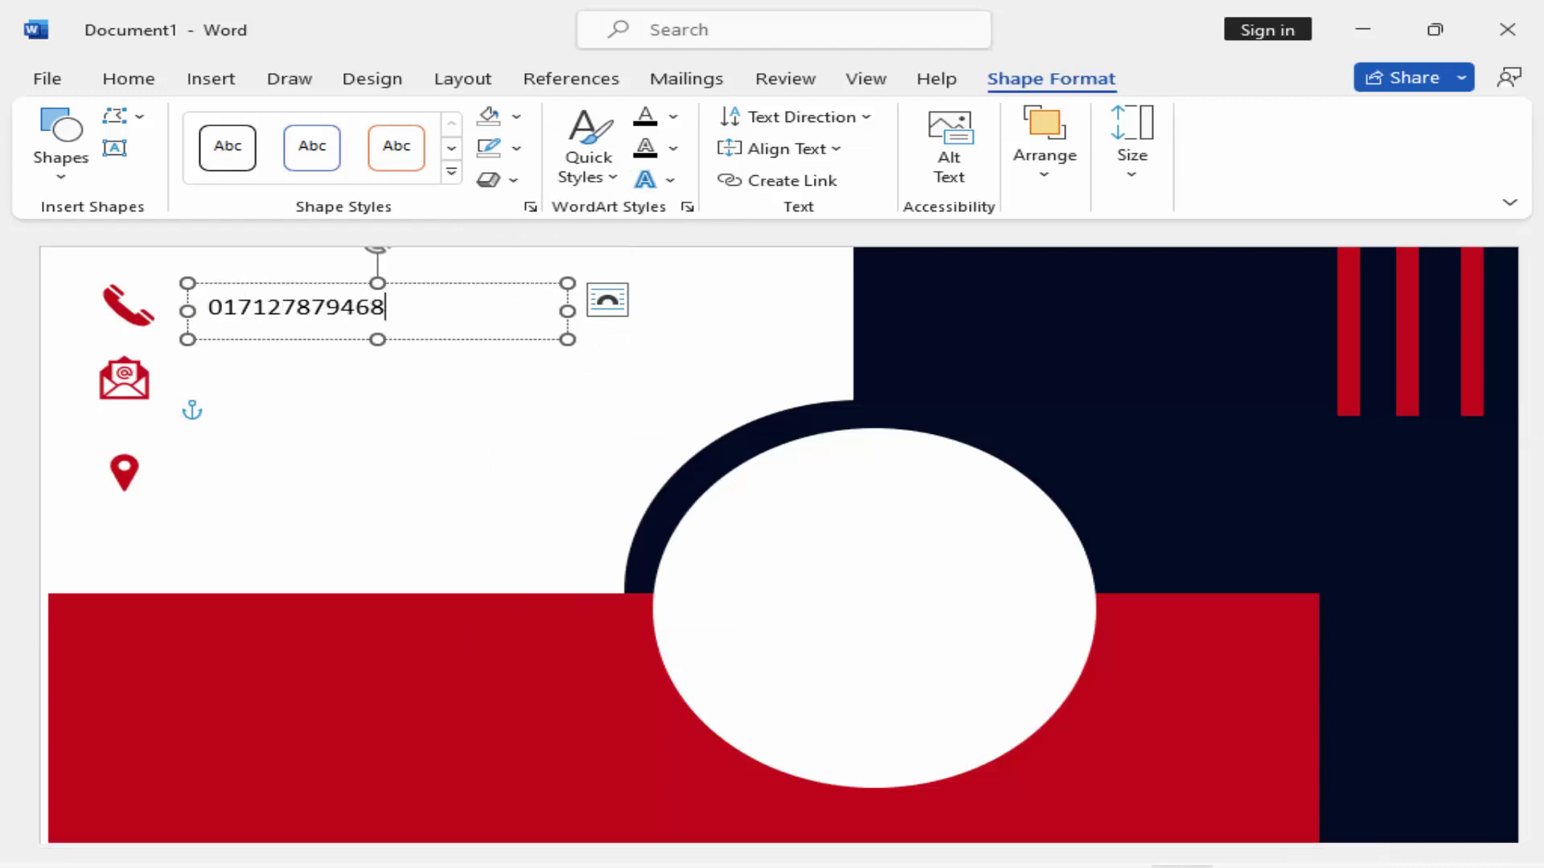
Duplicate the phone text box beside the email icon and replace its text with an e-mail address.
right_click(330, 275)
left_click(438, 320)
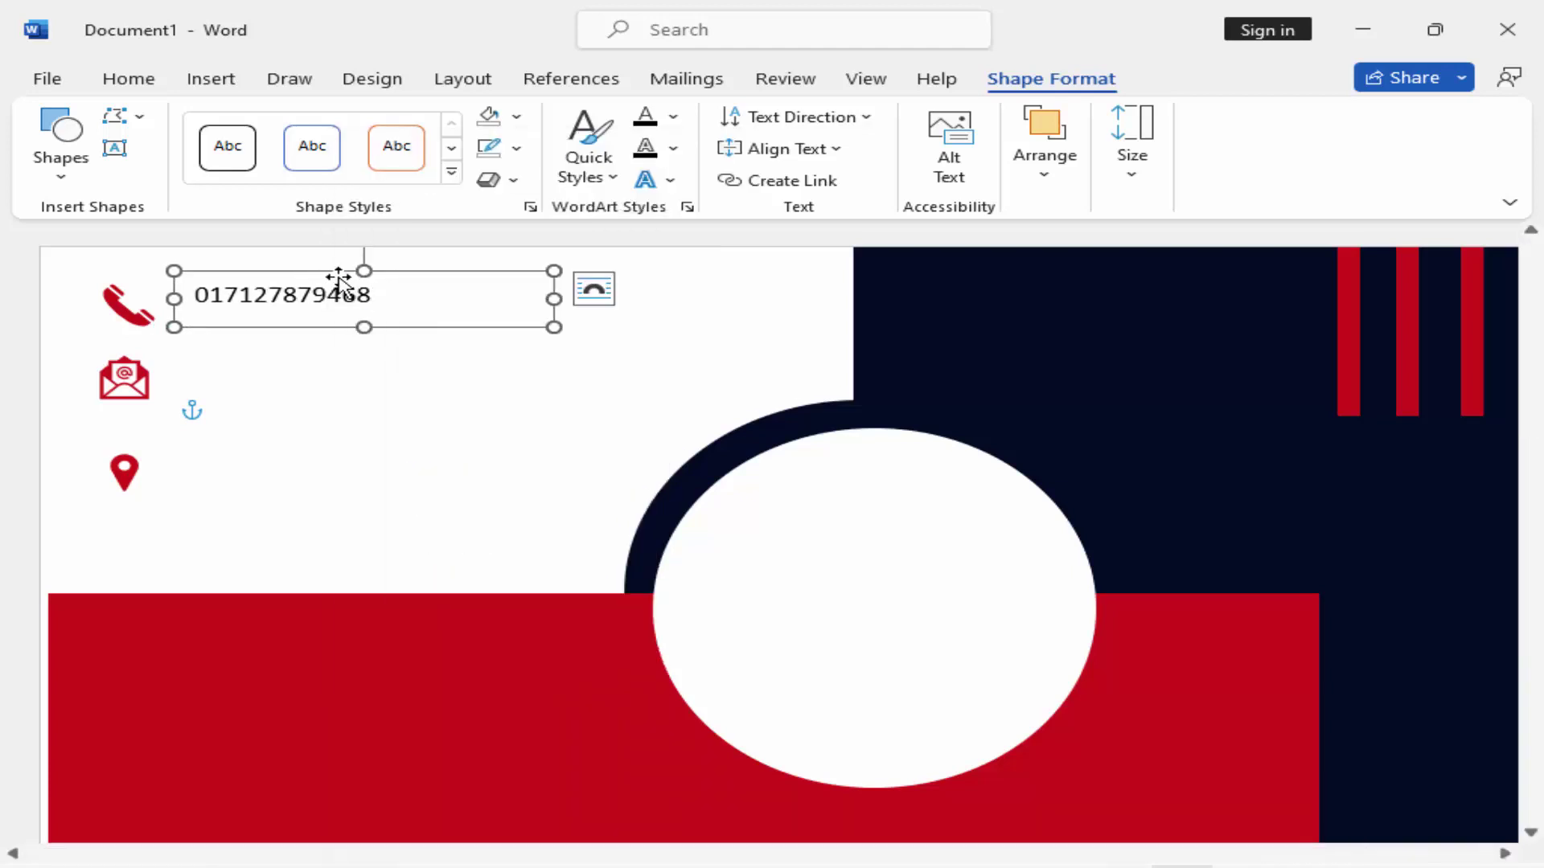
right_click(330, 274)
left_click(397, 392)
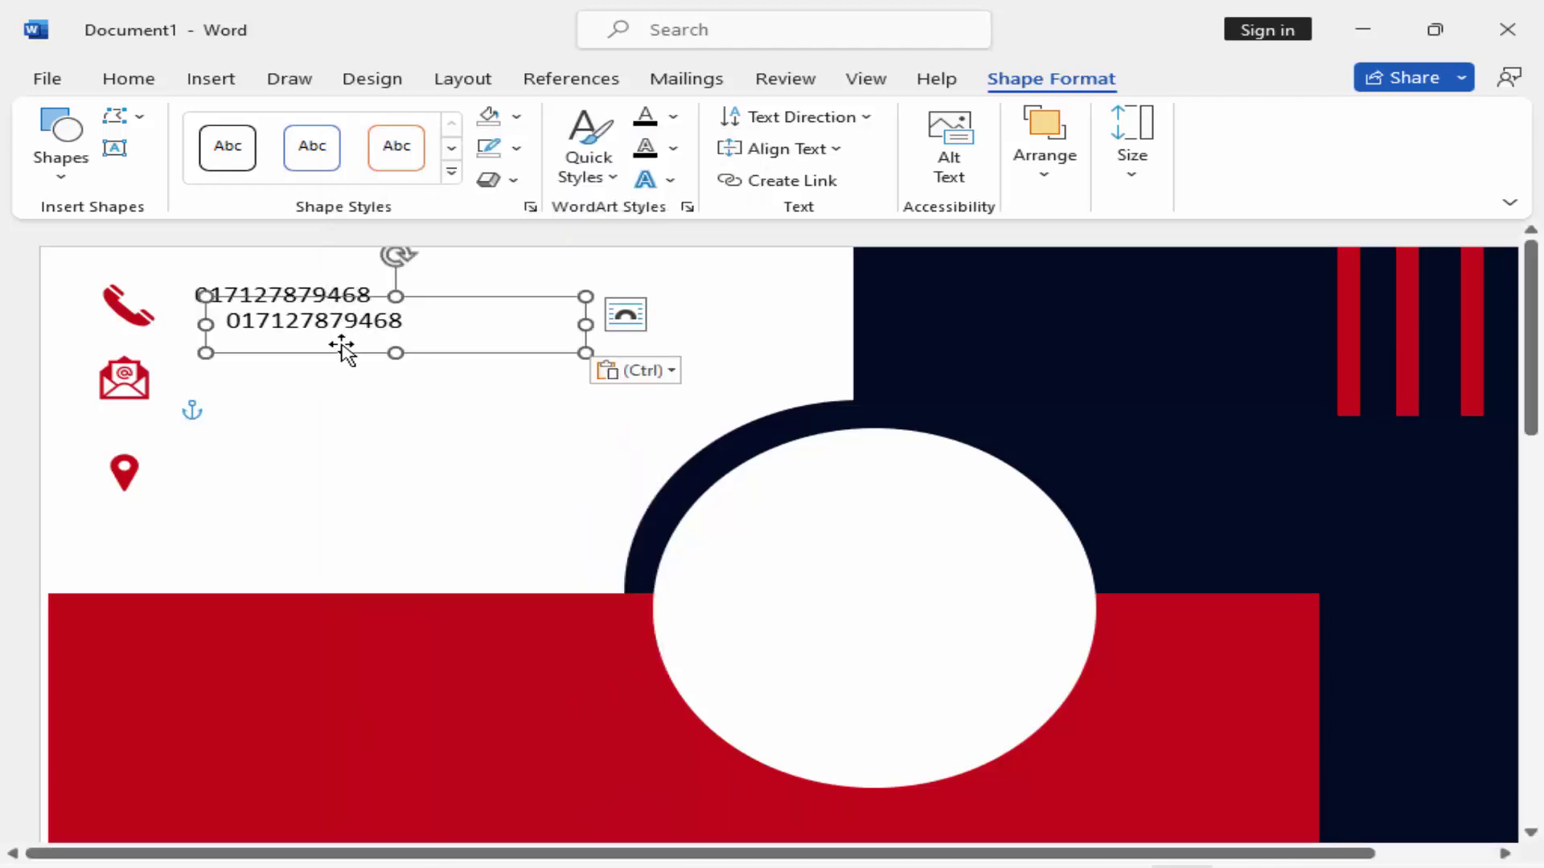
left_click_drag(345, 348, 311, 403)
left_click_drag(413, 386, 83, 355)
type("abc@gmail.com")
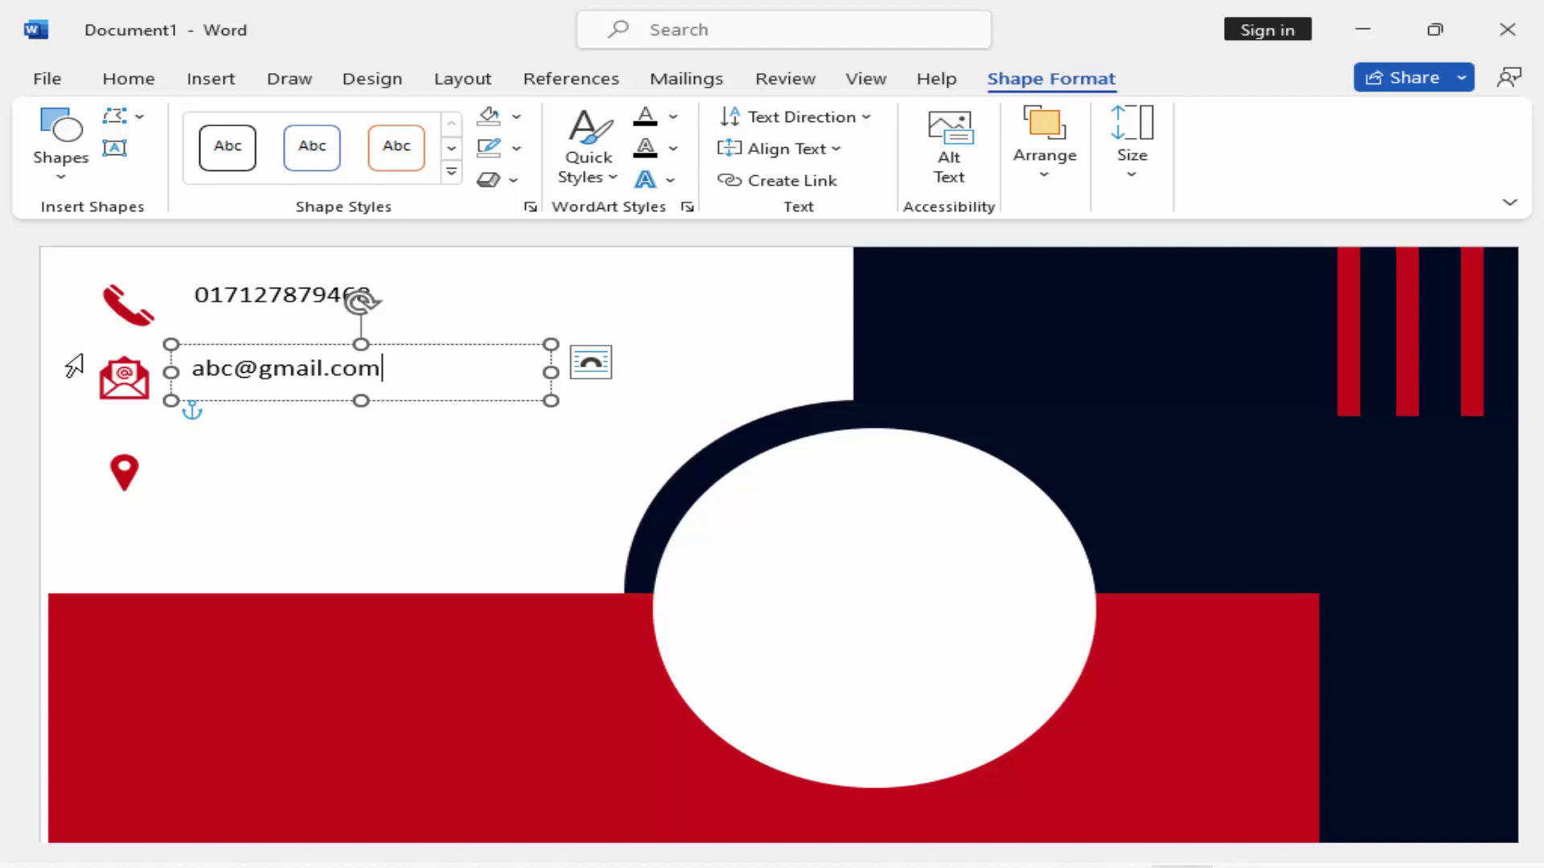
Duplicate the email text box beside the location icon and type a street address.
right_click(258, 346)
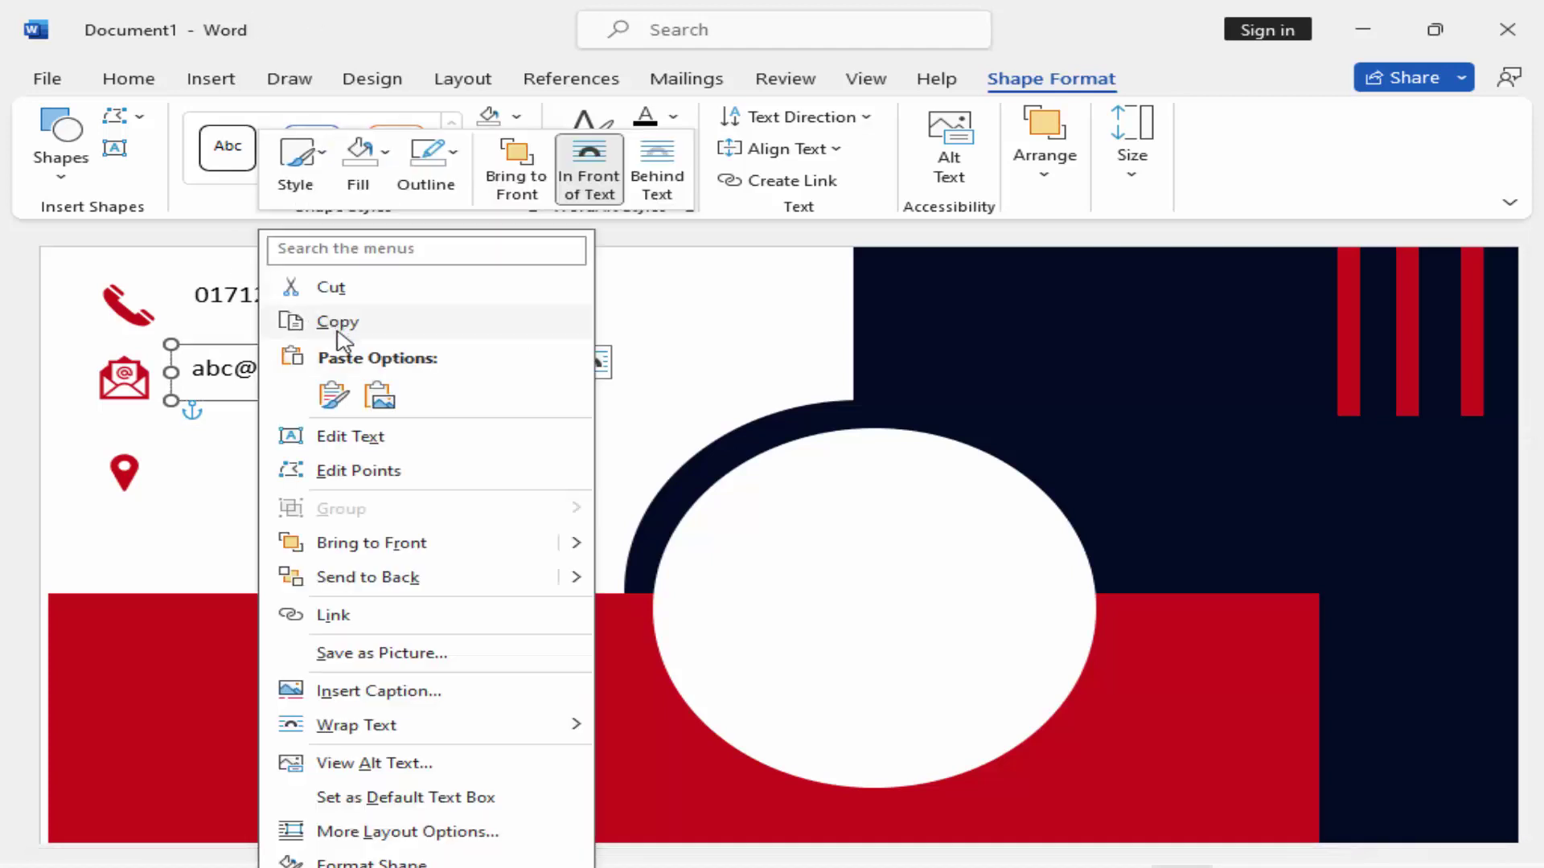
left_click(344, 330)
right_click(303, 361)
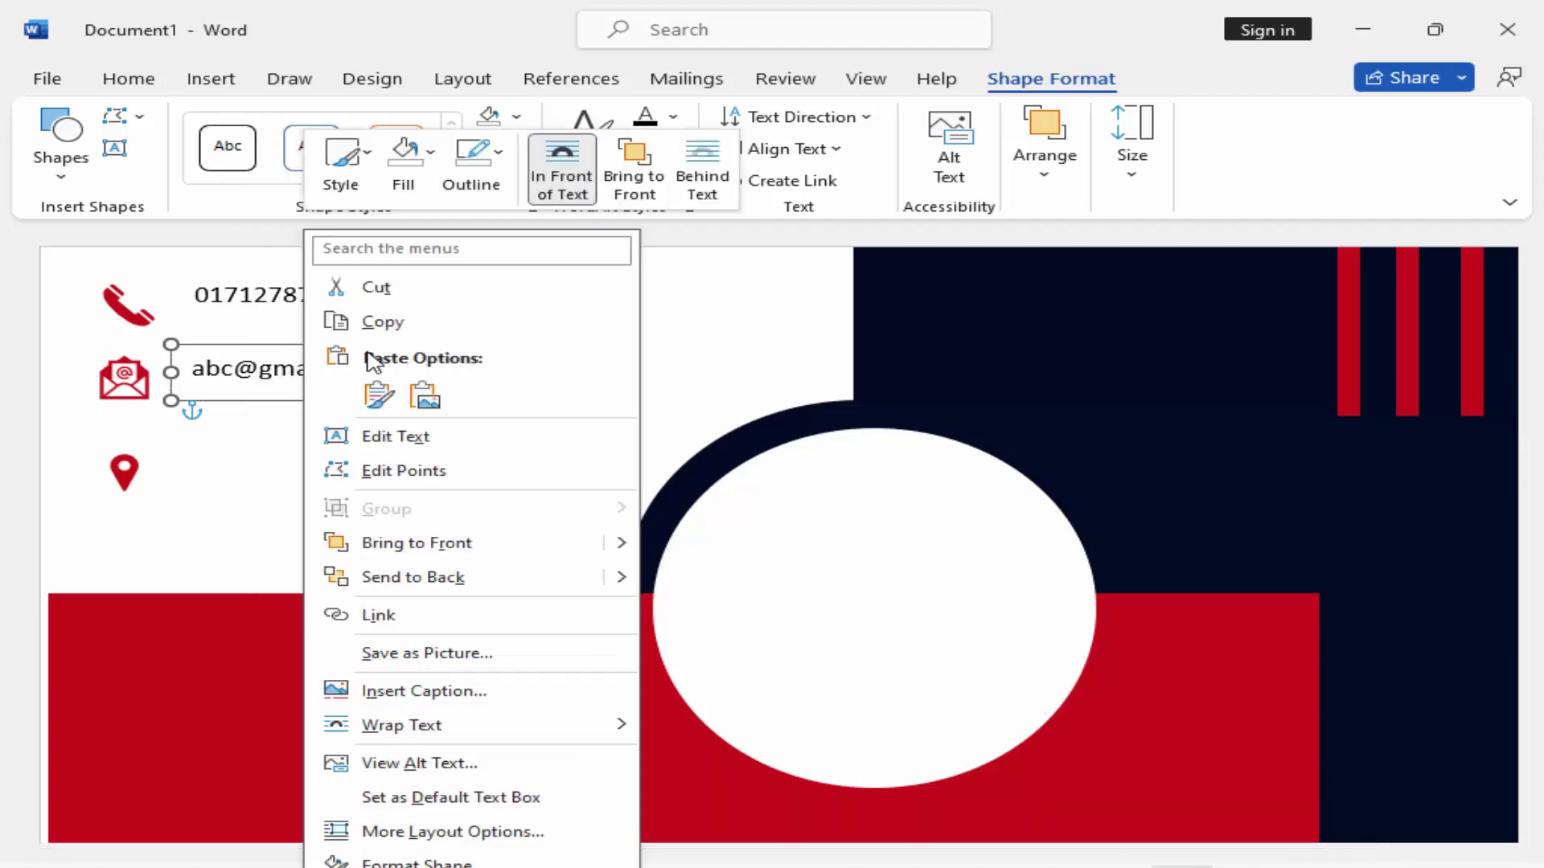
left_click(363, 398)
mouse_move(304, 431)
left_mouse_down()
mouse_move(293, 493)
mouse_move(260, 500)
left_mouse_up()
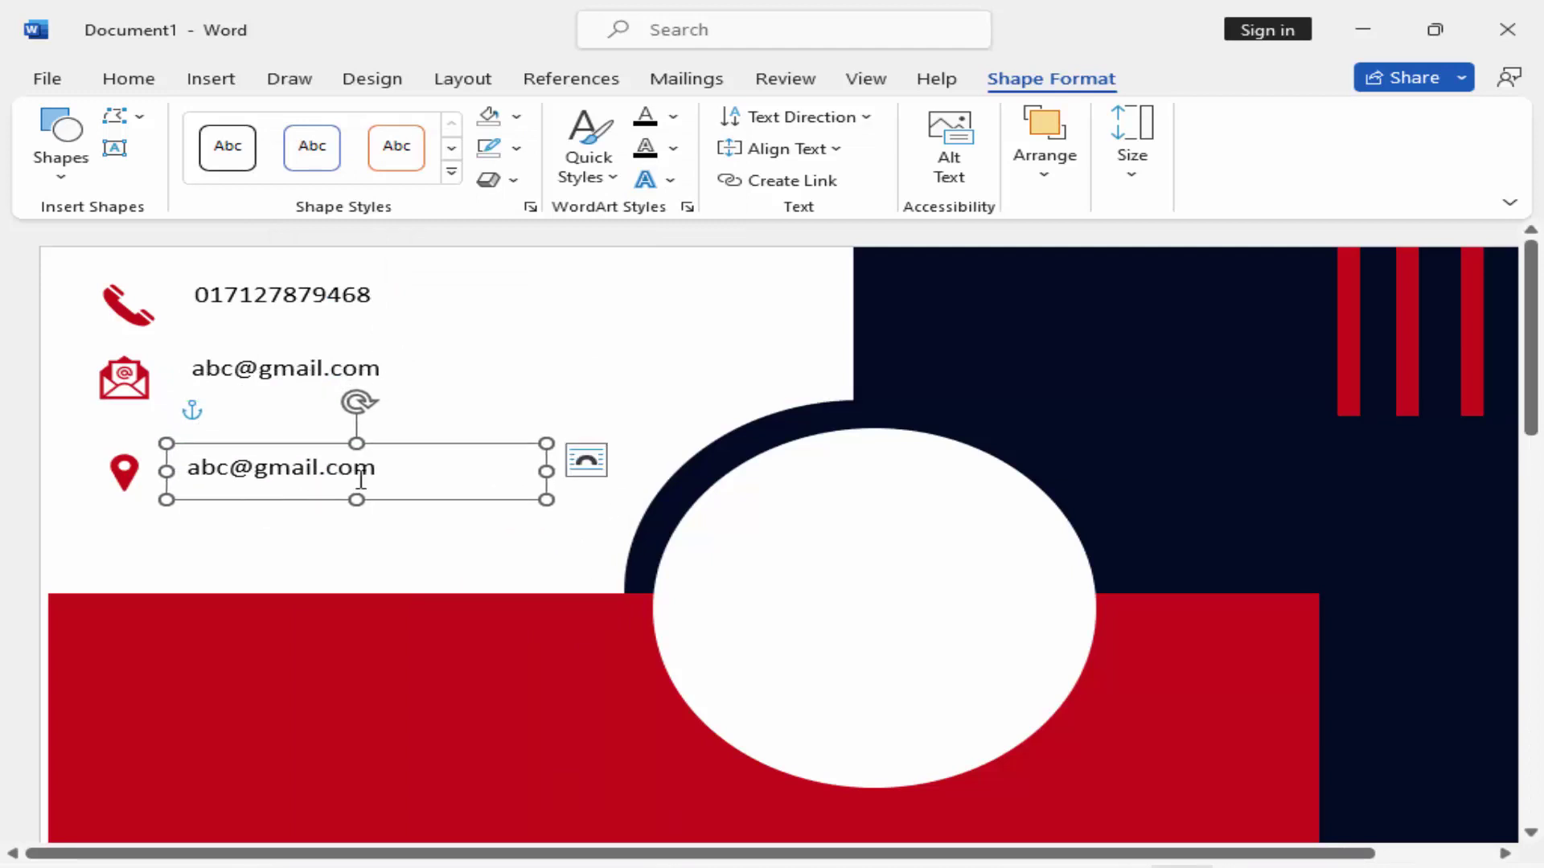
triple_click(281, 467)
type("123")
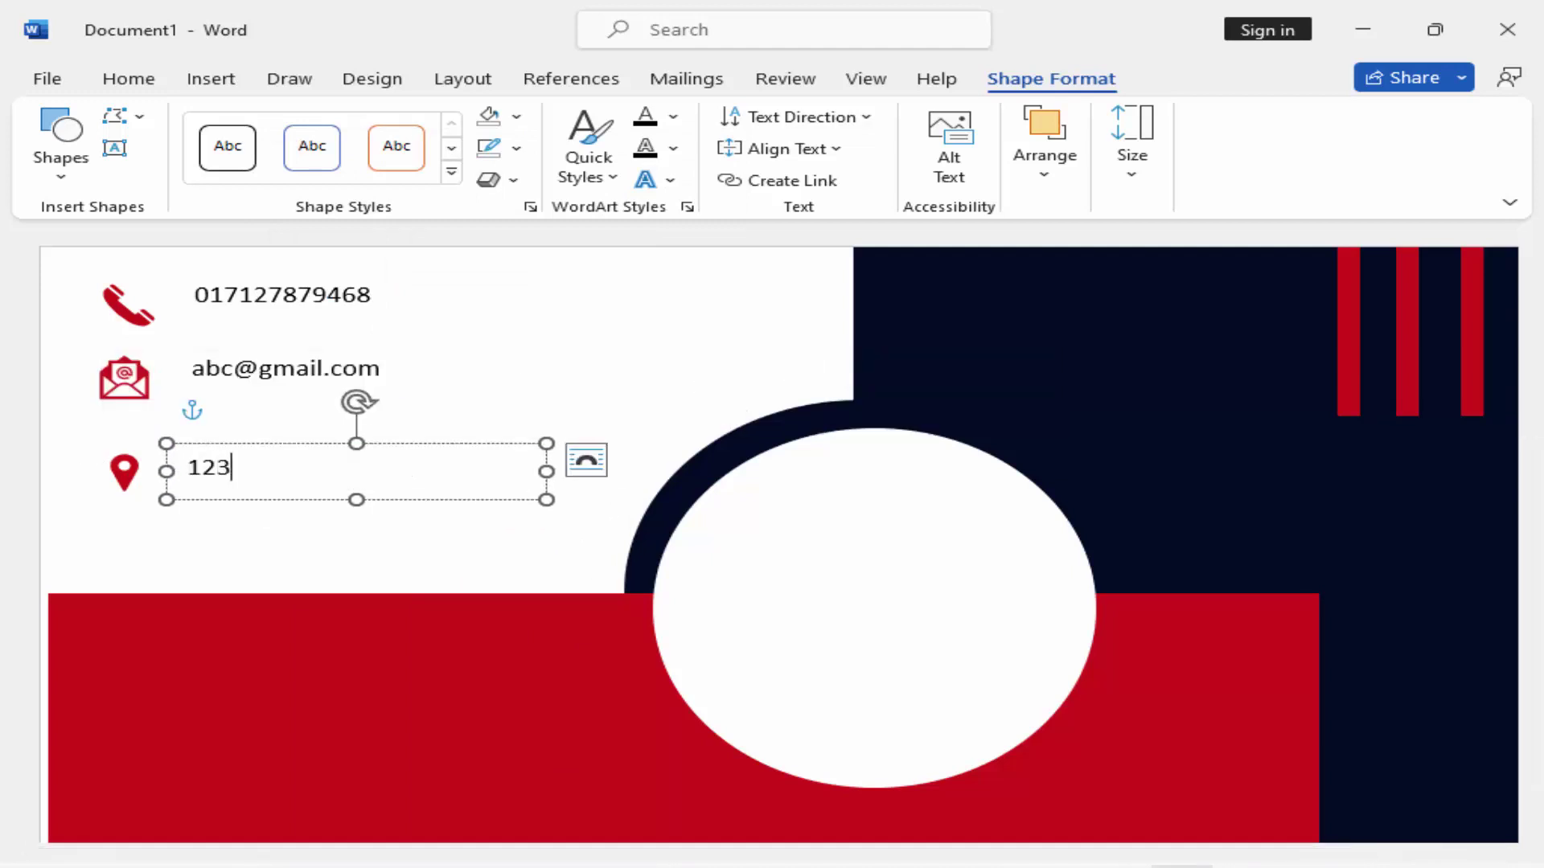
type(" STR")
type("EET")
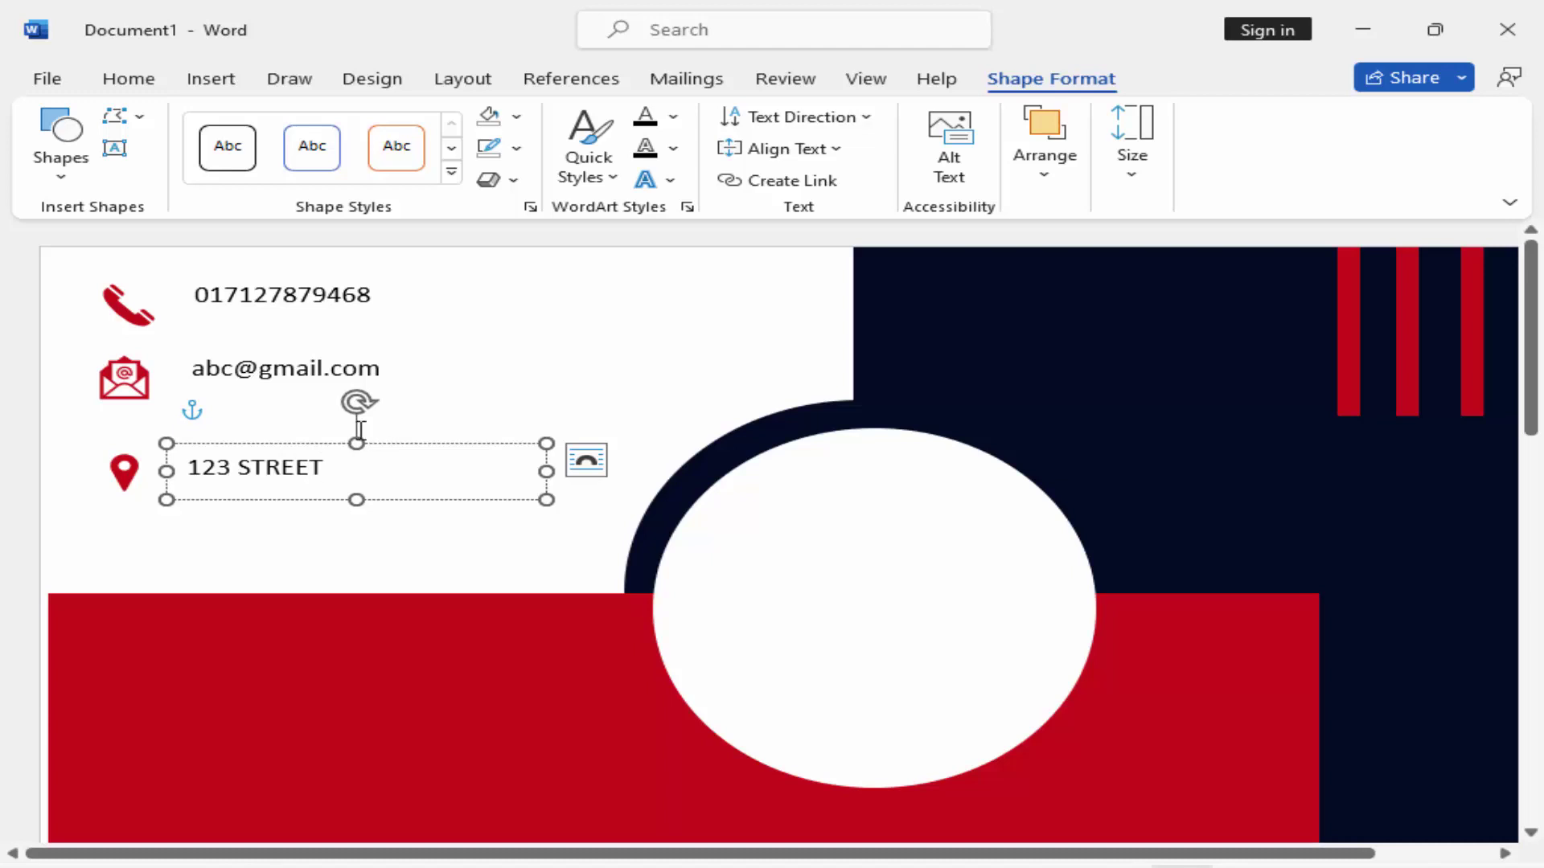
Draw a small isosceles triangle near the top of the white circle and fill it red.
scroll(360, 431, "down", 1, "ctrl")
scroll(352, 442, "down", 1, "ctrl")
scroll(350, 445, "down", 3, "ctrl")
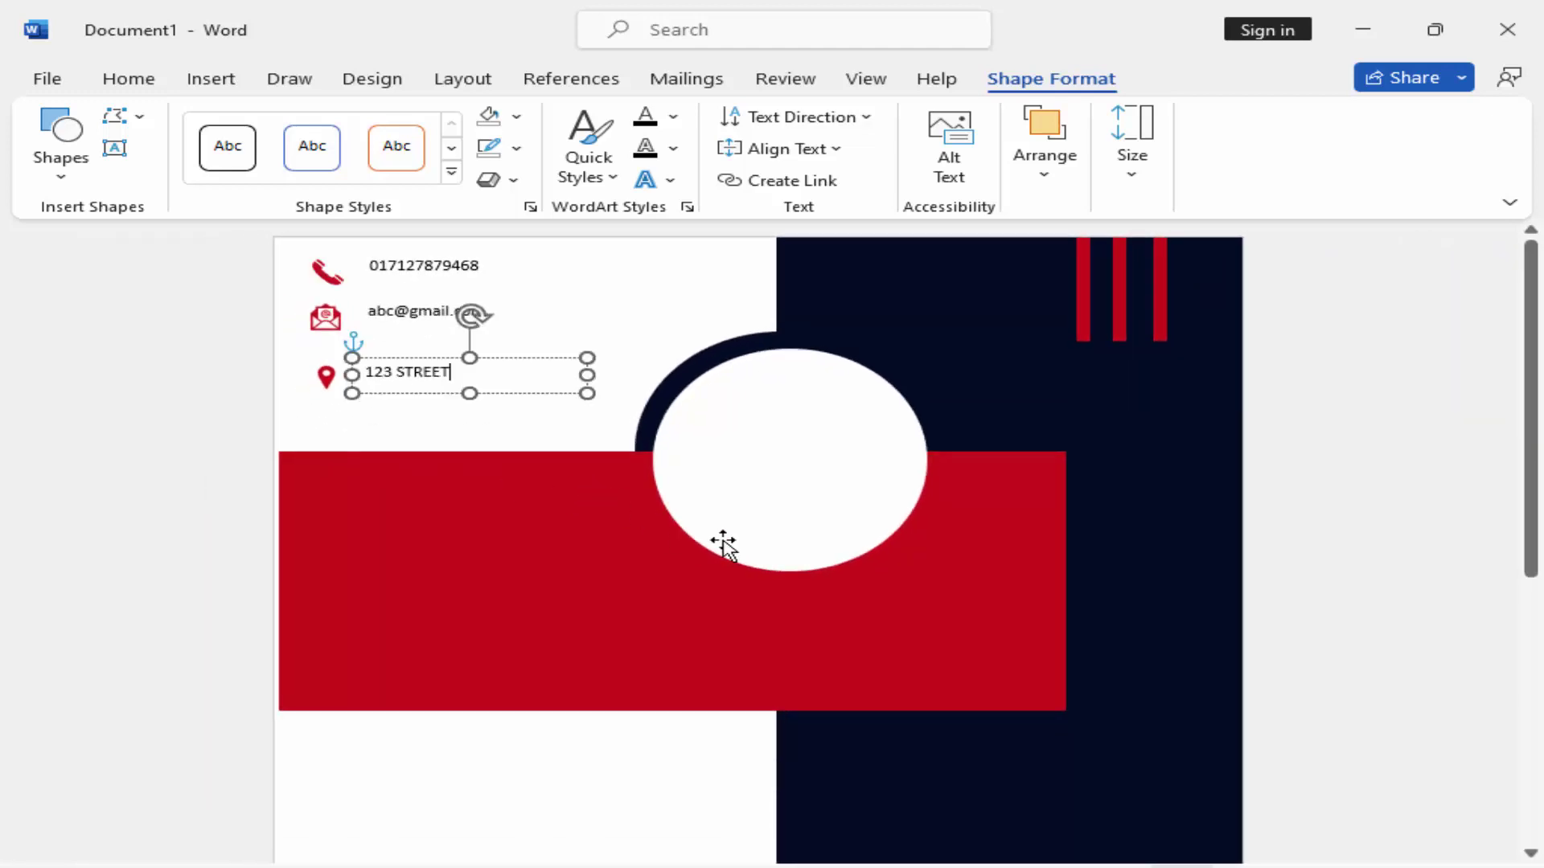
left_click(211, 78)
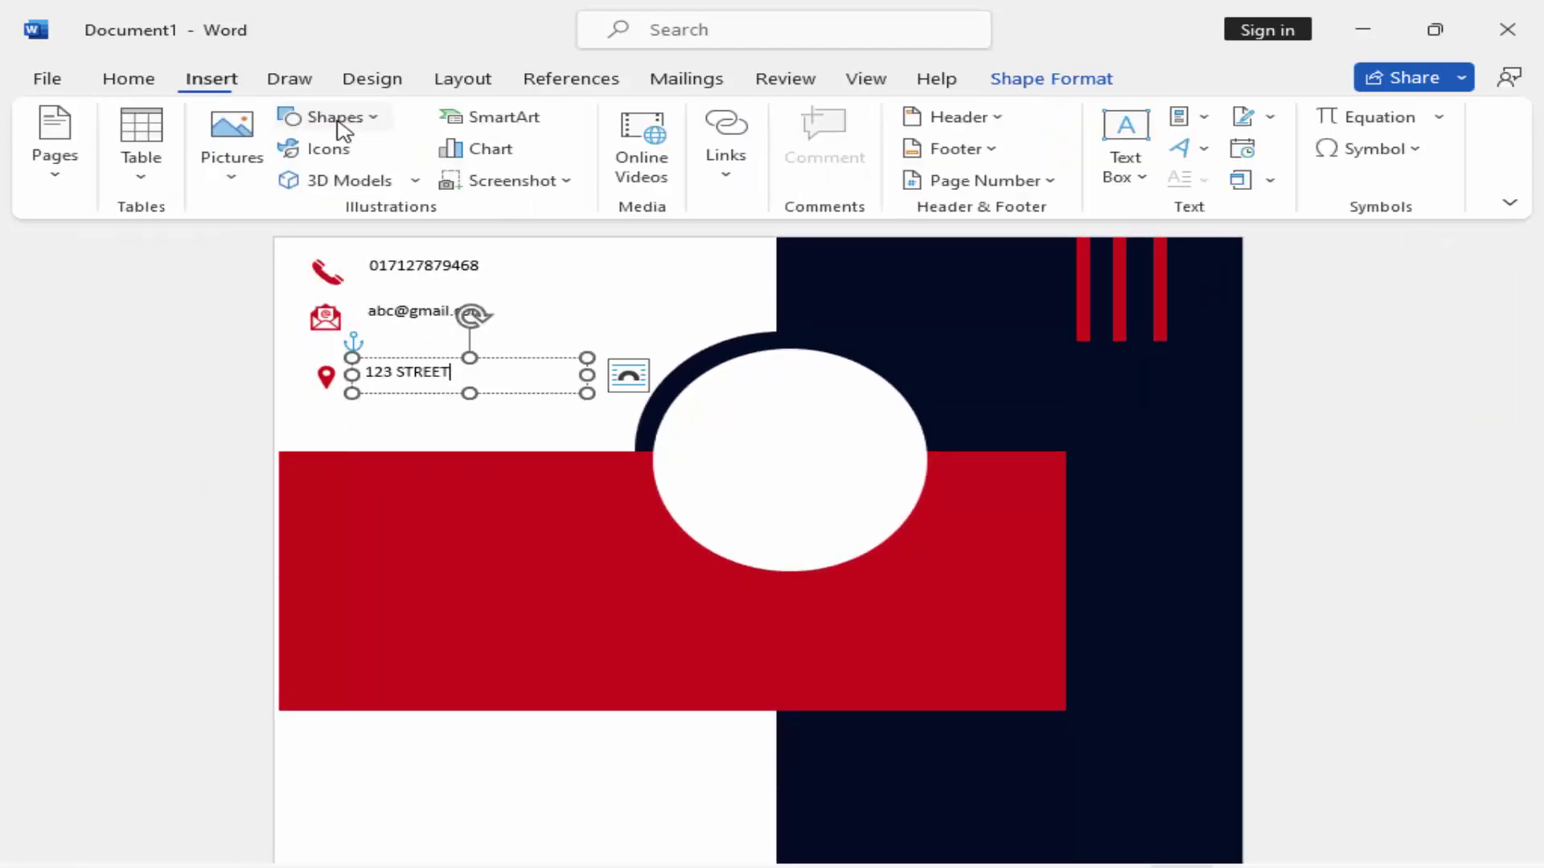
left_click(352, 119)
left_click(474, 181)
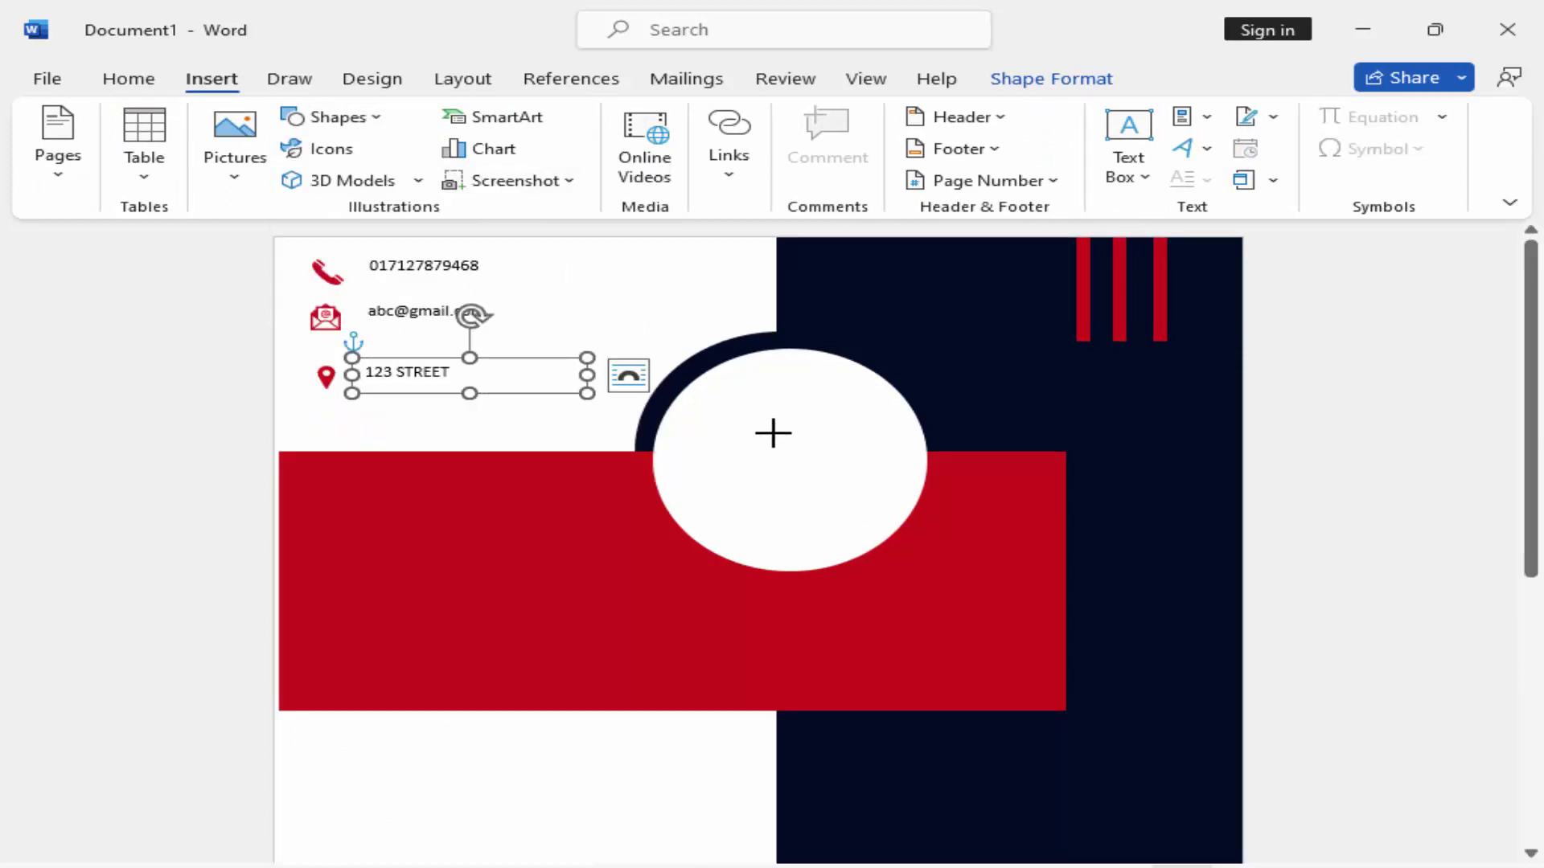
mouse_move(747, 424)
left_mouse_down()
mouse_move(840, 490)
mouse_move(777, 433)
mouse_move(792, 425)
left_mouse_up()
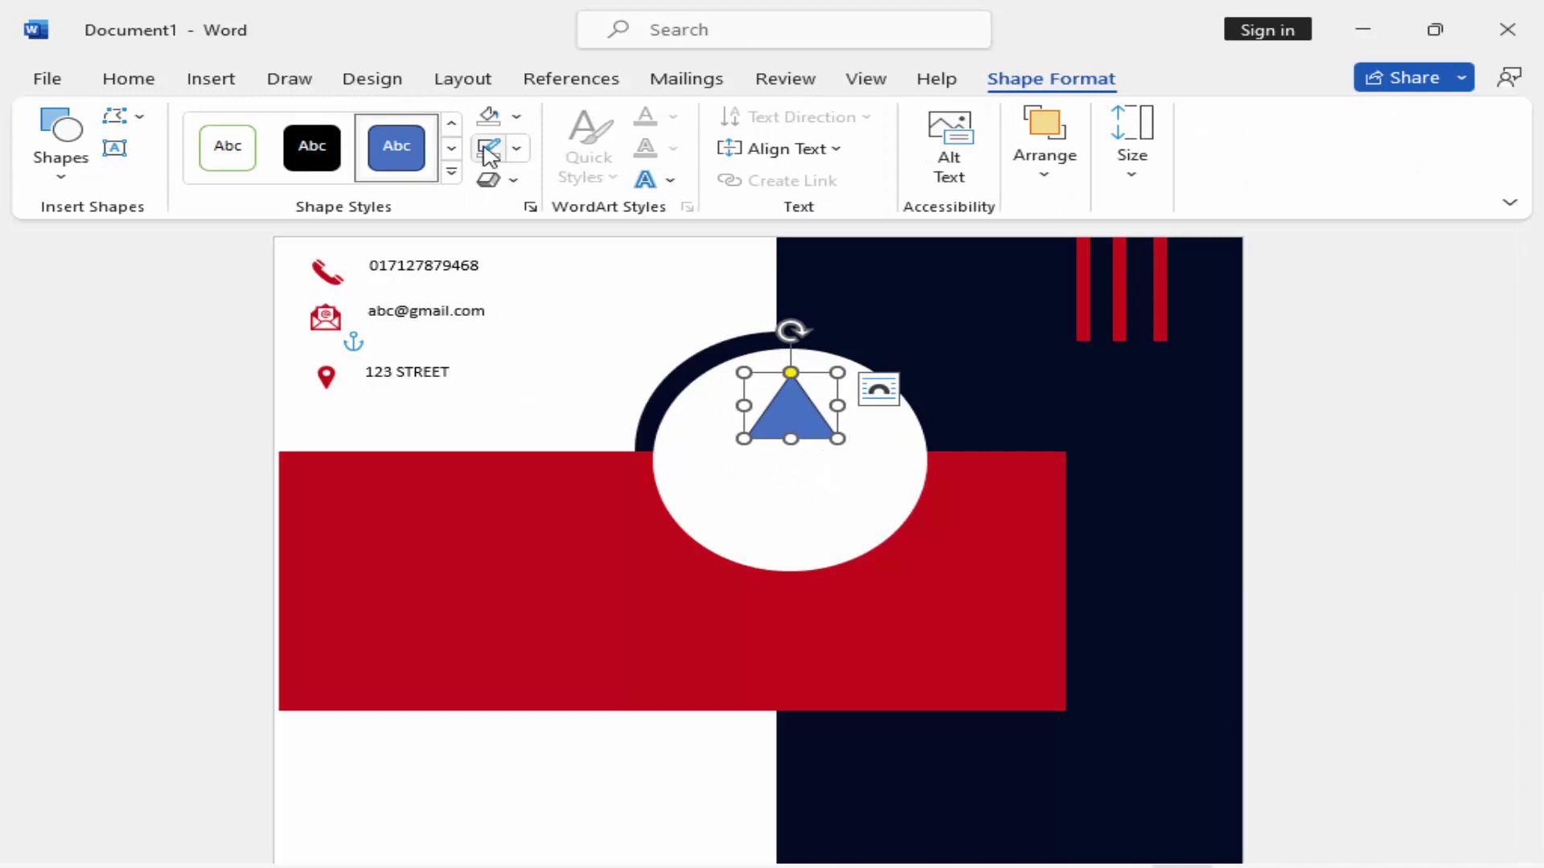
left_click(516, 117)
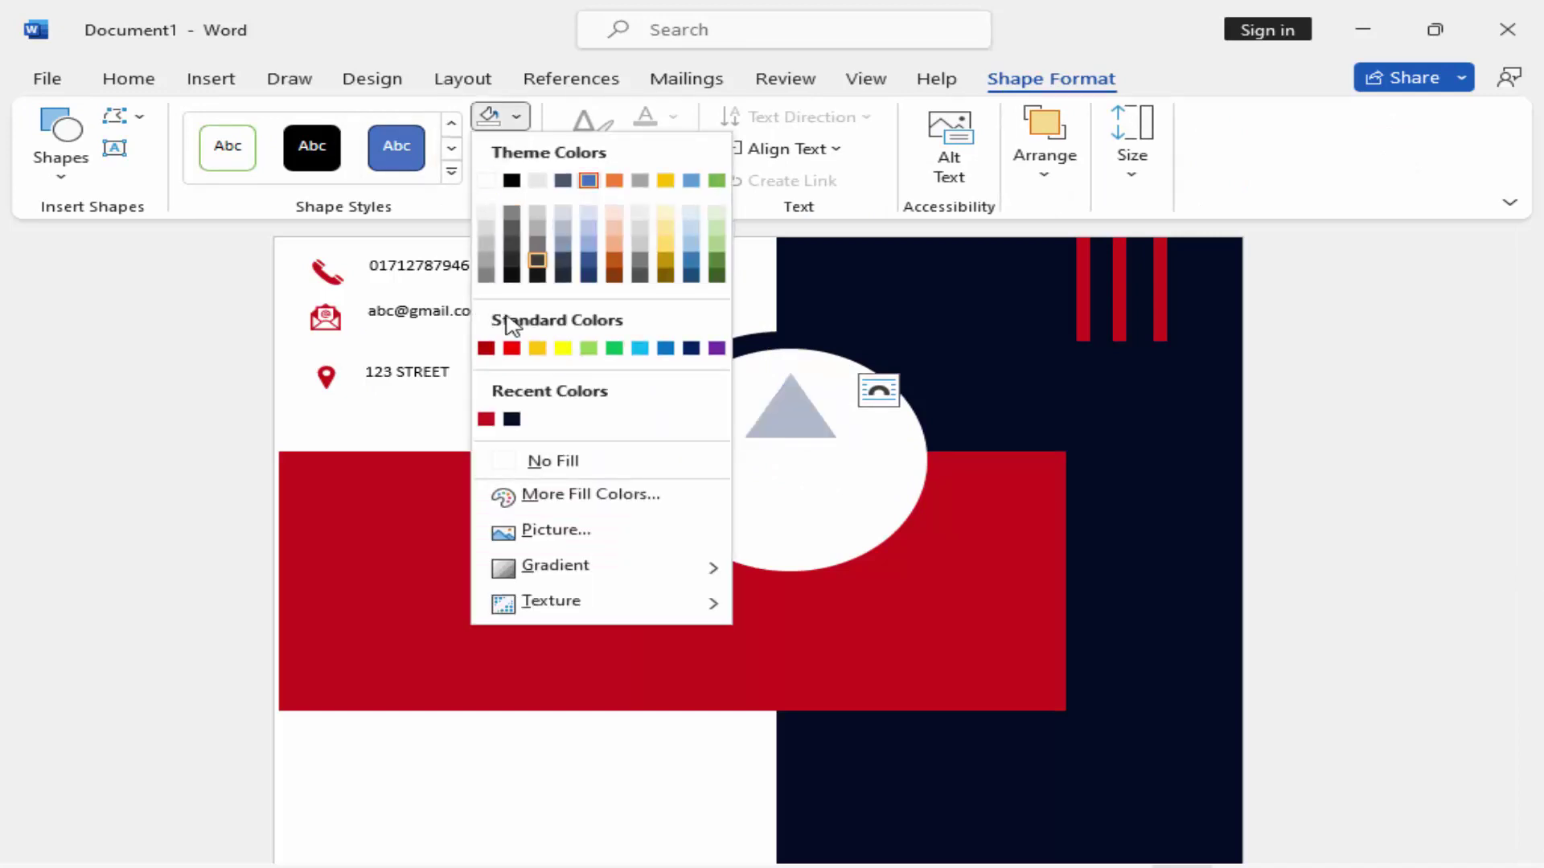
left_click(486, 419)
left_click_drag(797, 418, 792, 417)
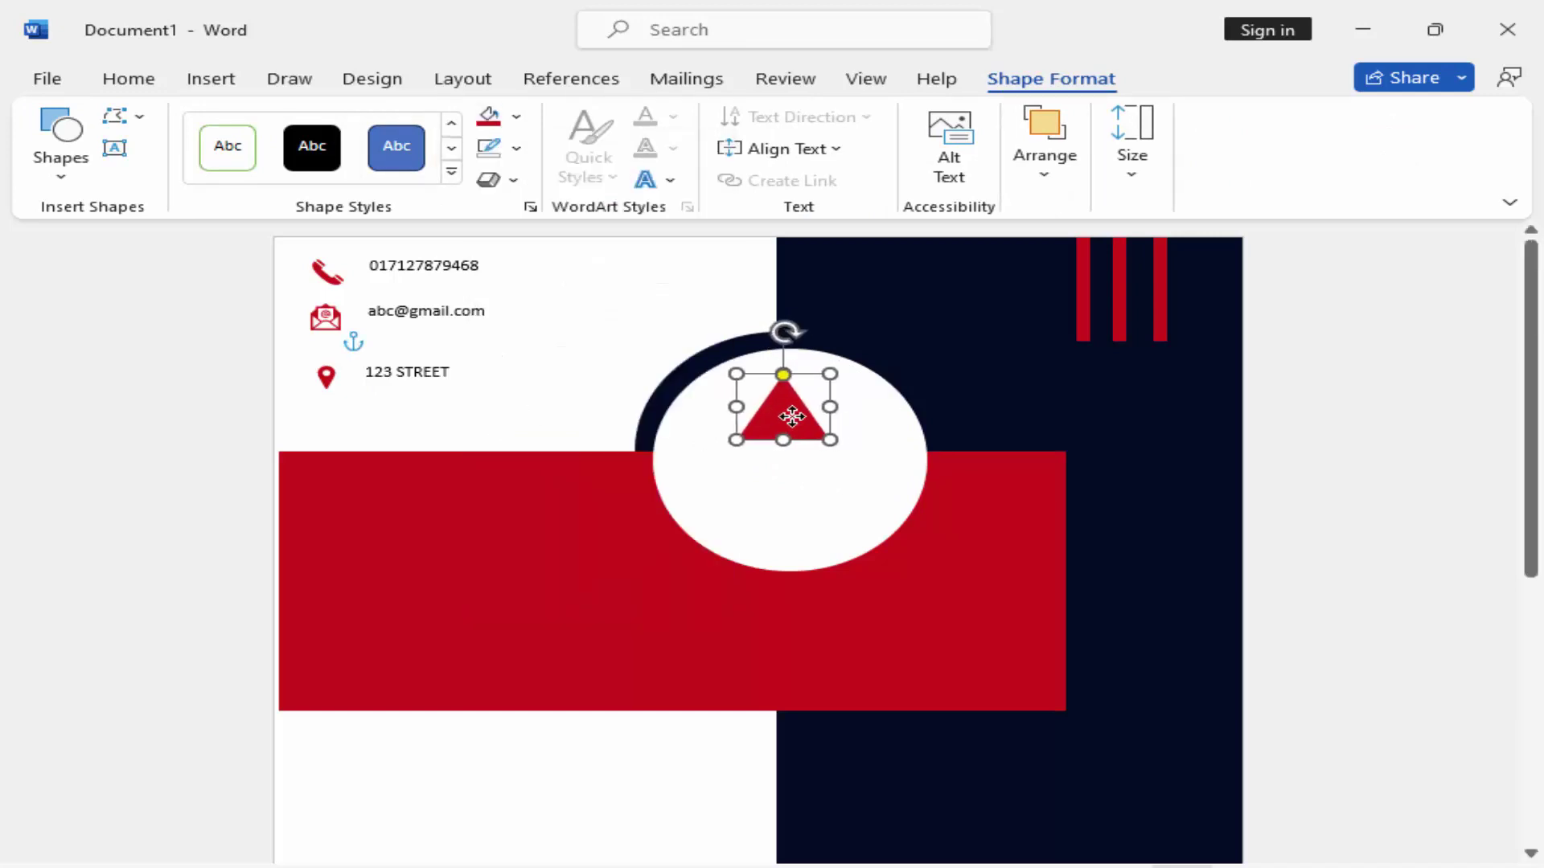
left_click(210, 78)
left_click(336, 118)
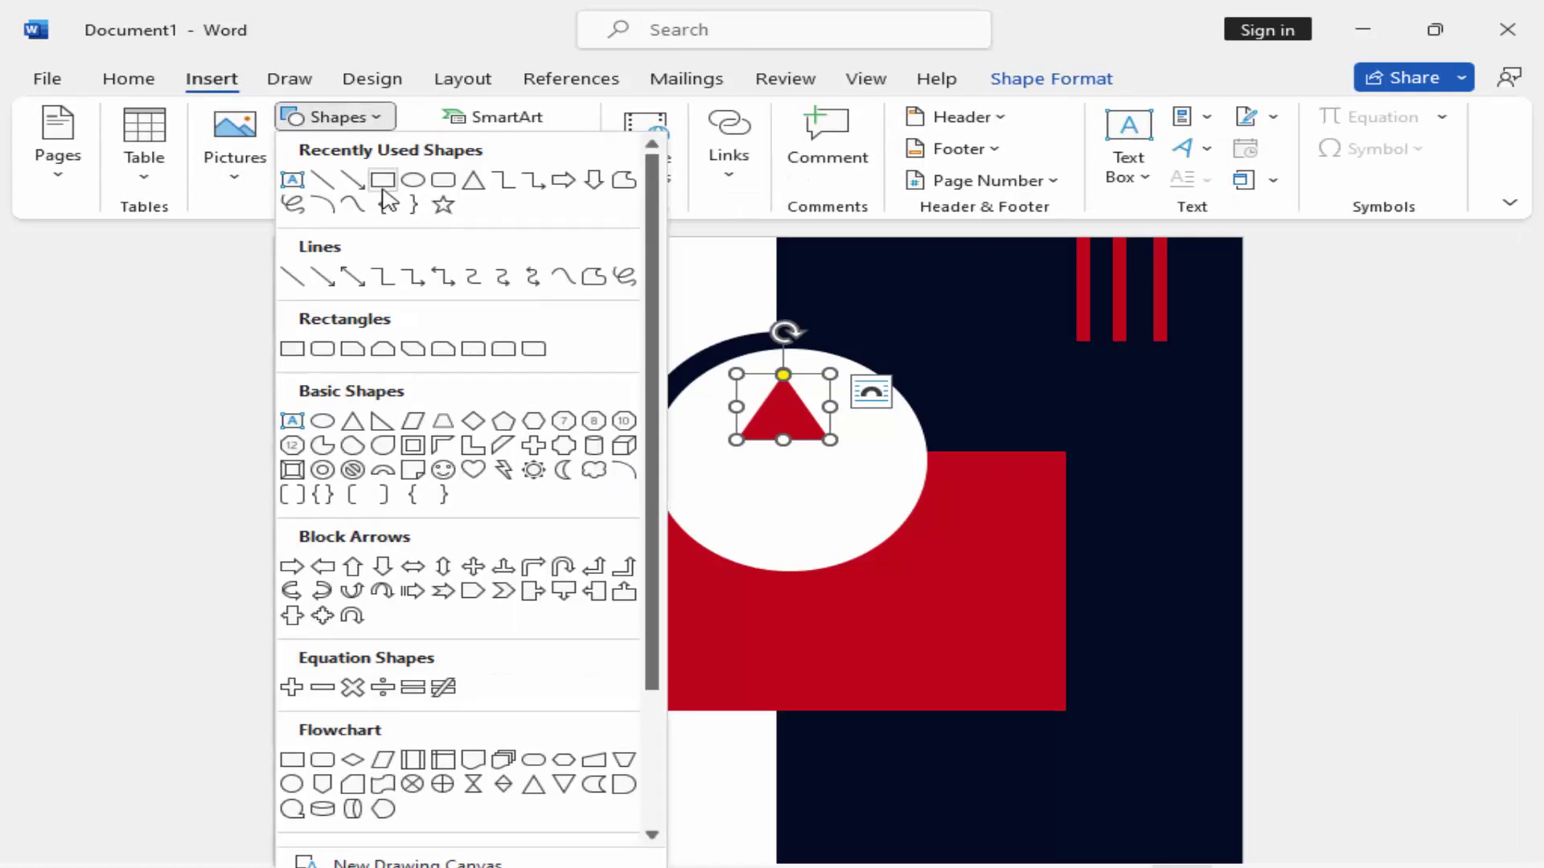
Draw a no-fill text box inside the circle below the triangle and type LOGO.
left_click(292, 180)
left_click_drag(689, 447, 884, 514)
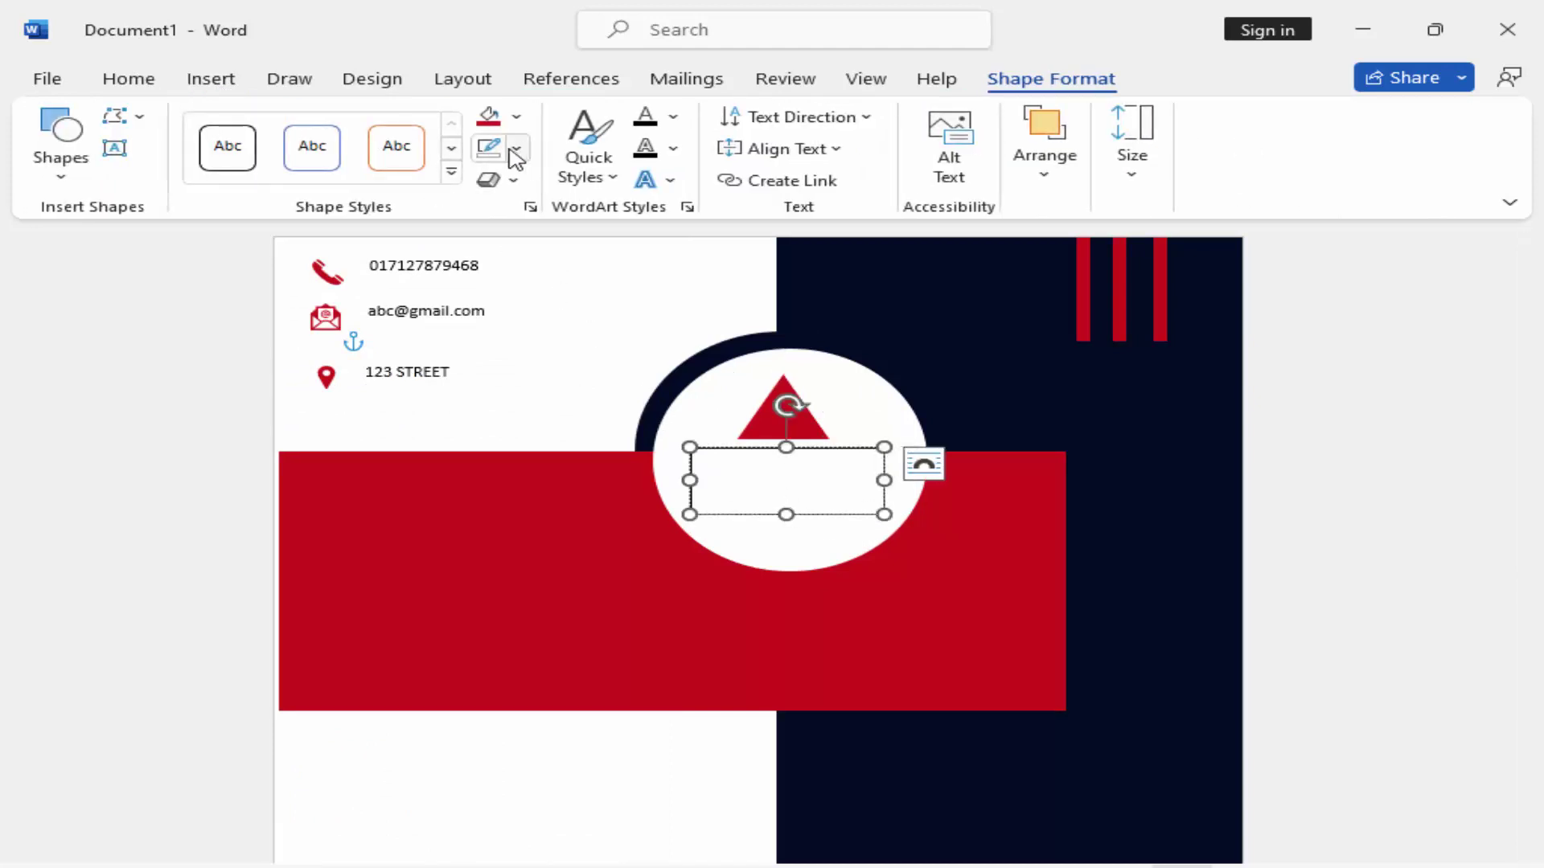
left_click(517, 116)
left_click(524, 458)
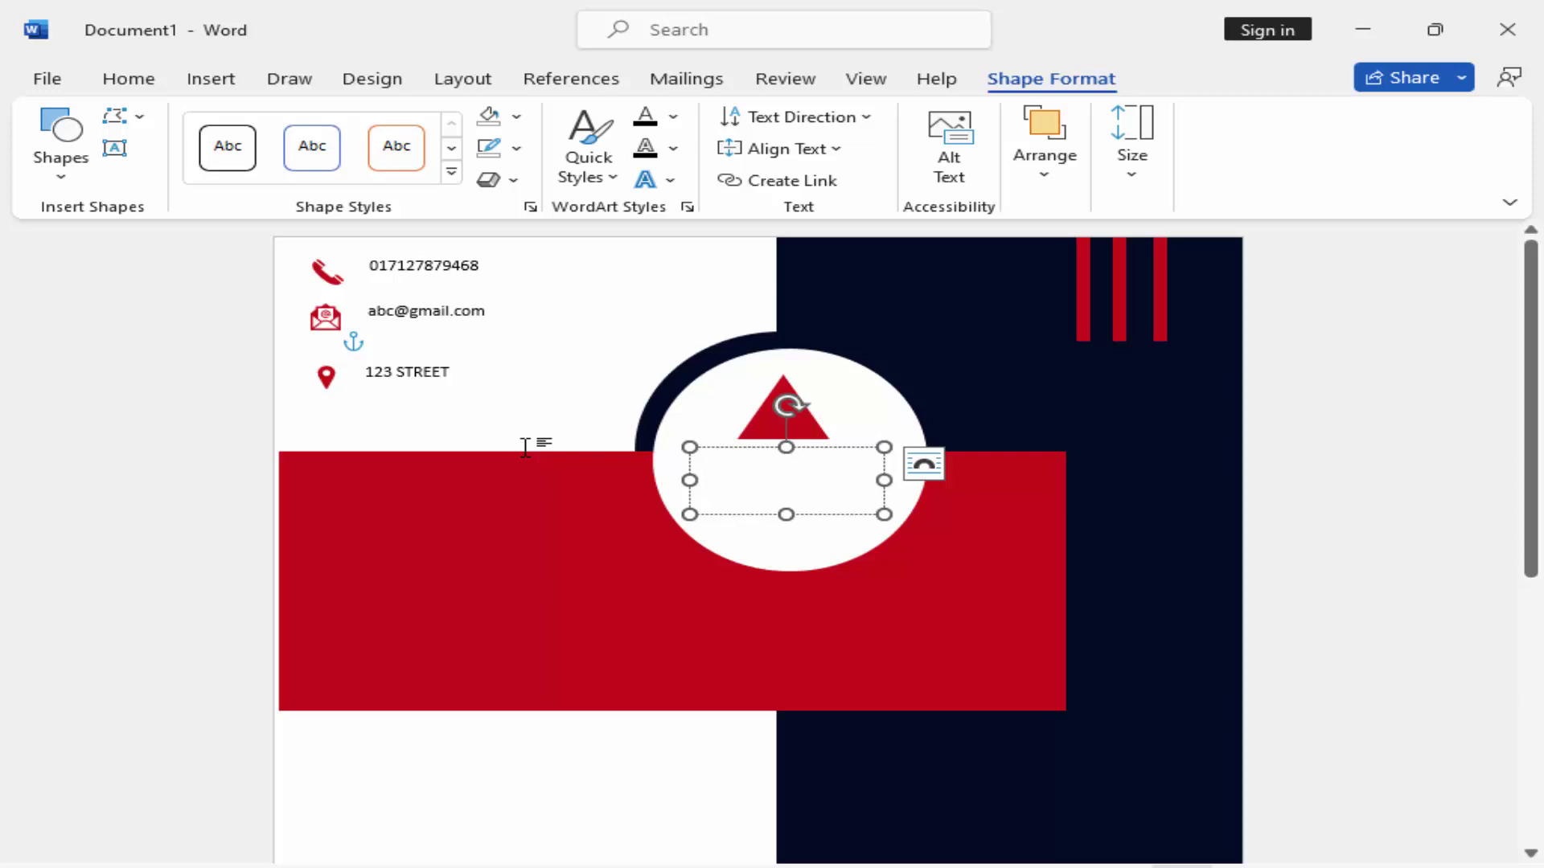
type("LOGO")
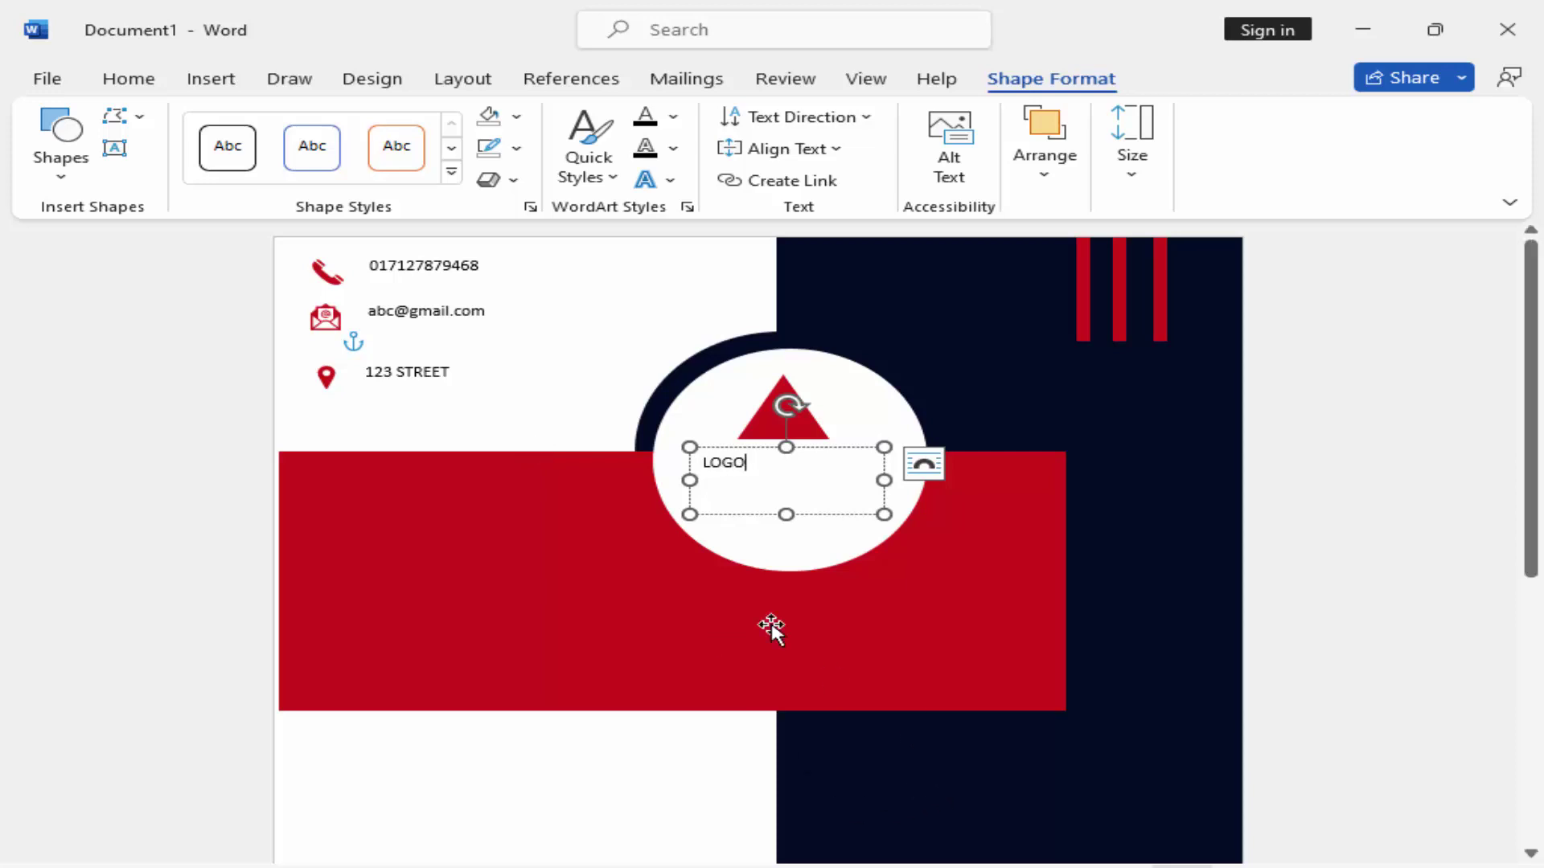
Enlarge and bold the LOGO text, then shift its box so the triangle shows.
left_click_drag(763, 473, 703, 463)
left_click(836, 383)
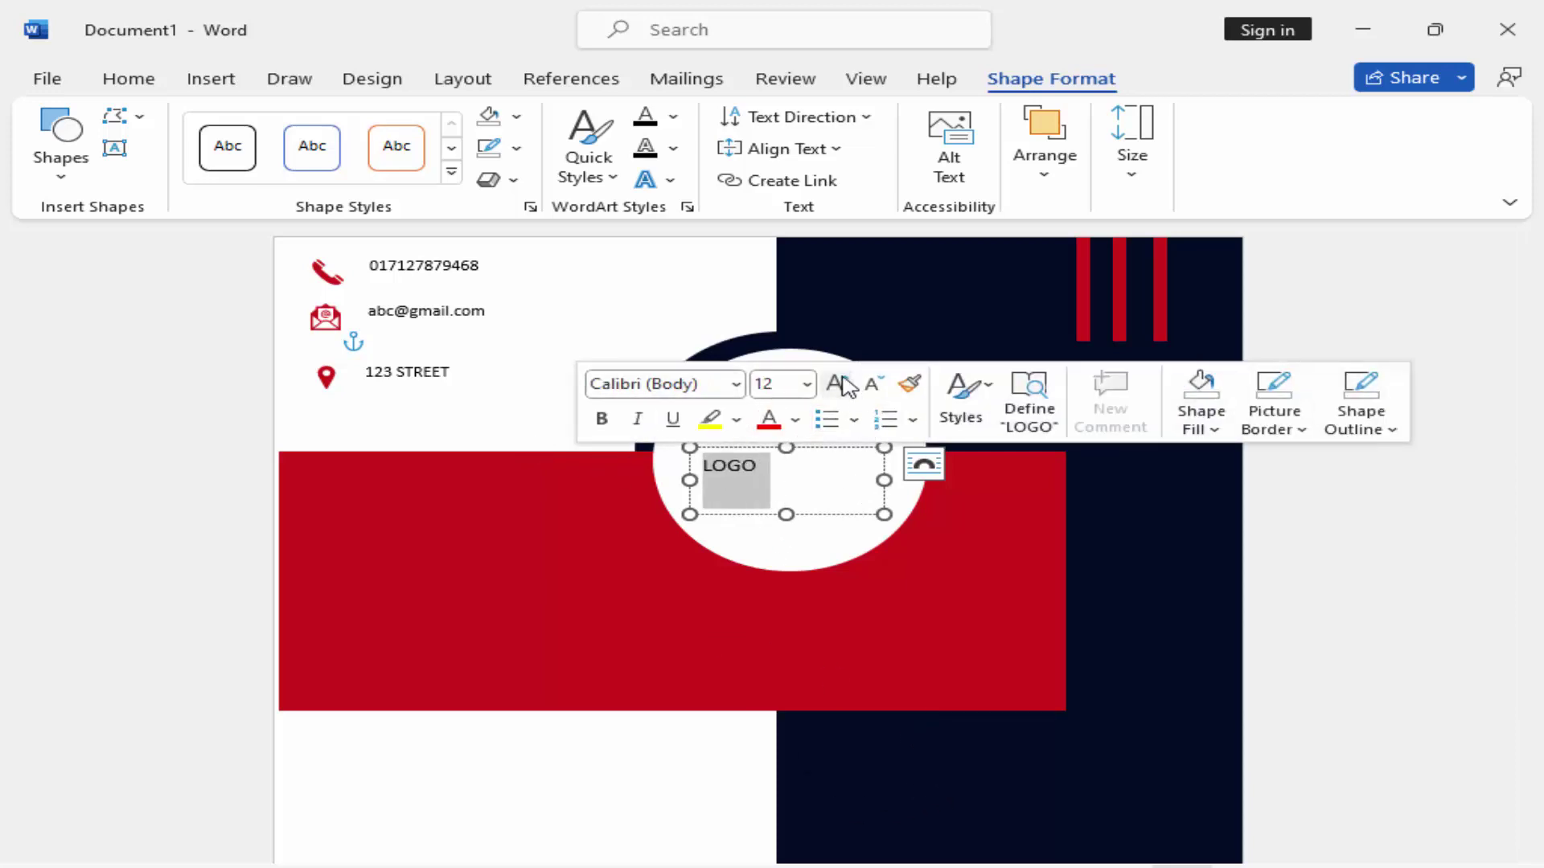
left_click(836, 384)
left_click(836, 384)
left_click(836, 383)
left_click(836, 384)
left_click(836, 383)
left_click(837, 383)
left_click(837, 384)
left_click(837, 384)
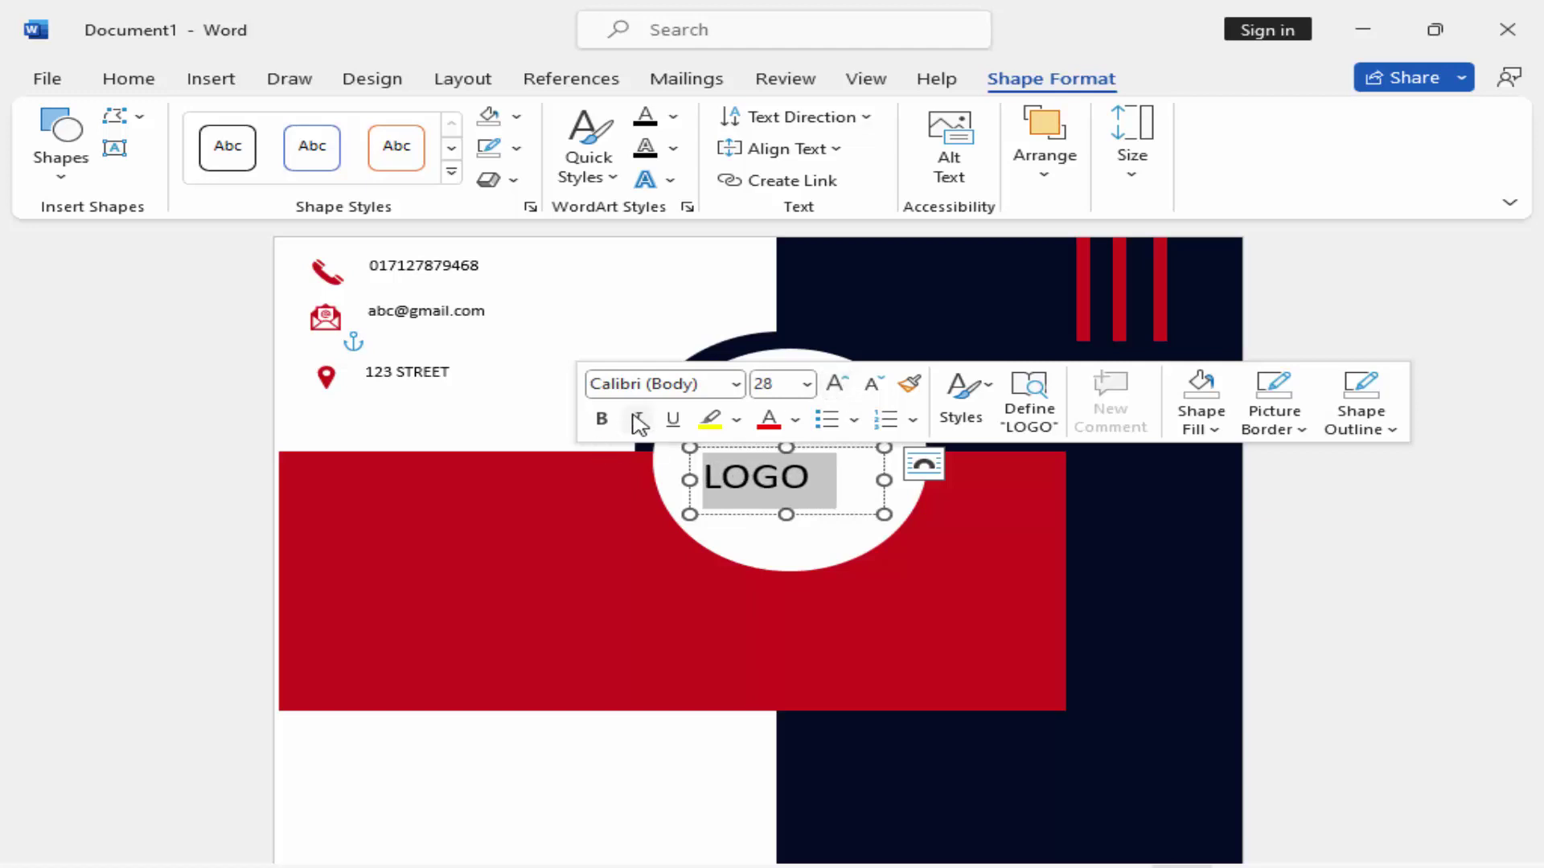
left_click(602, 419)
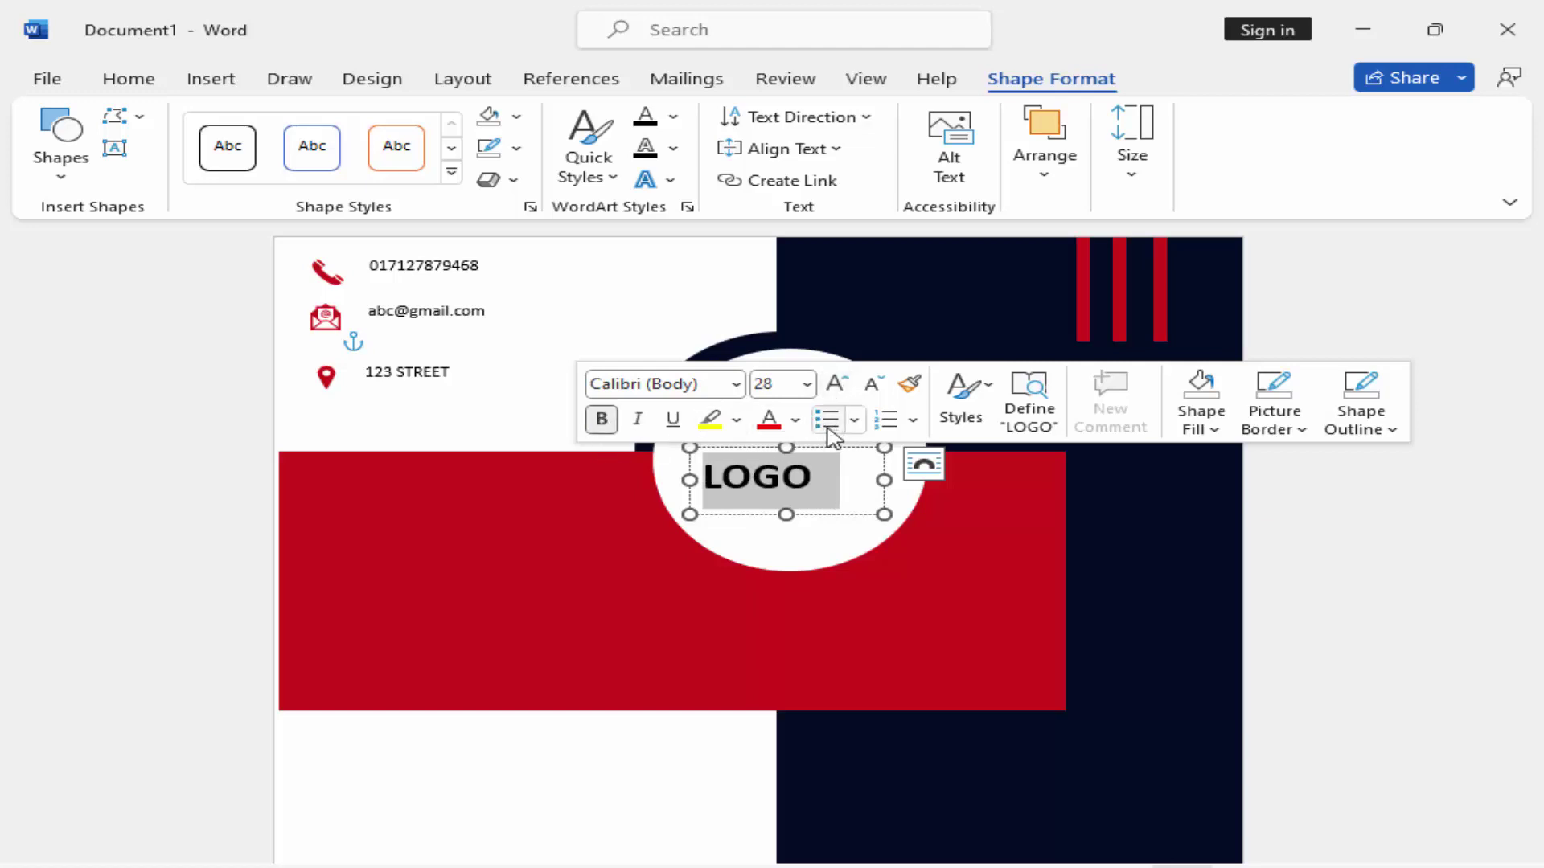
left_click_drag(832, 519, 862, 502)
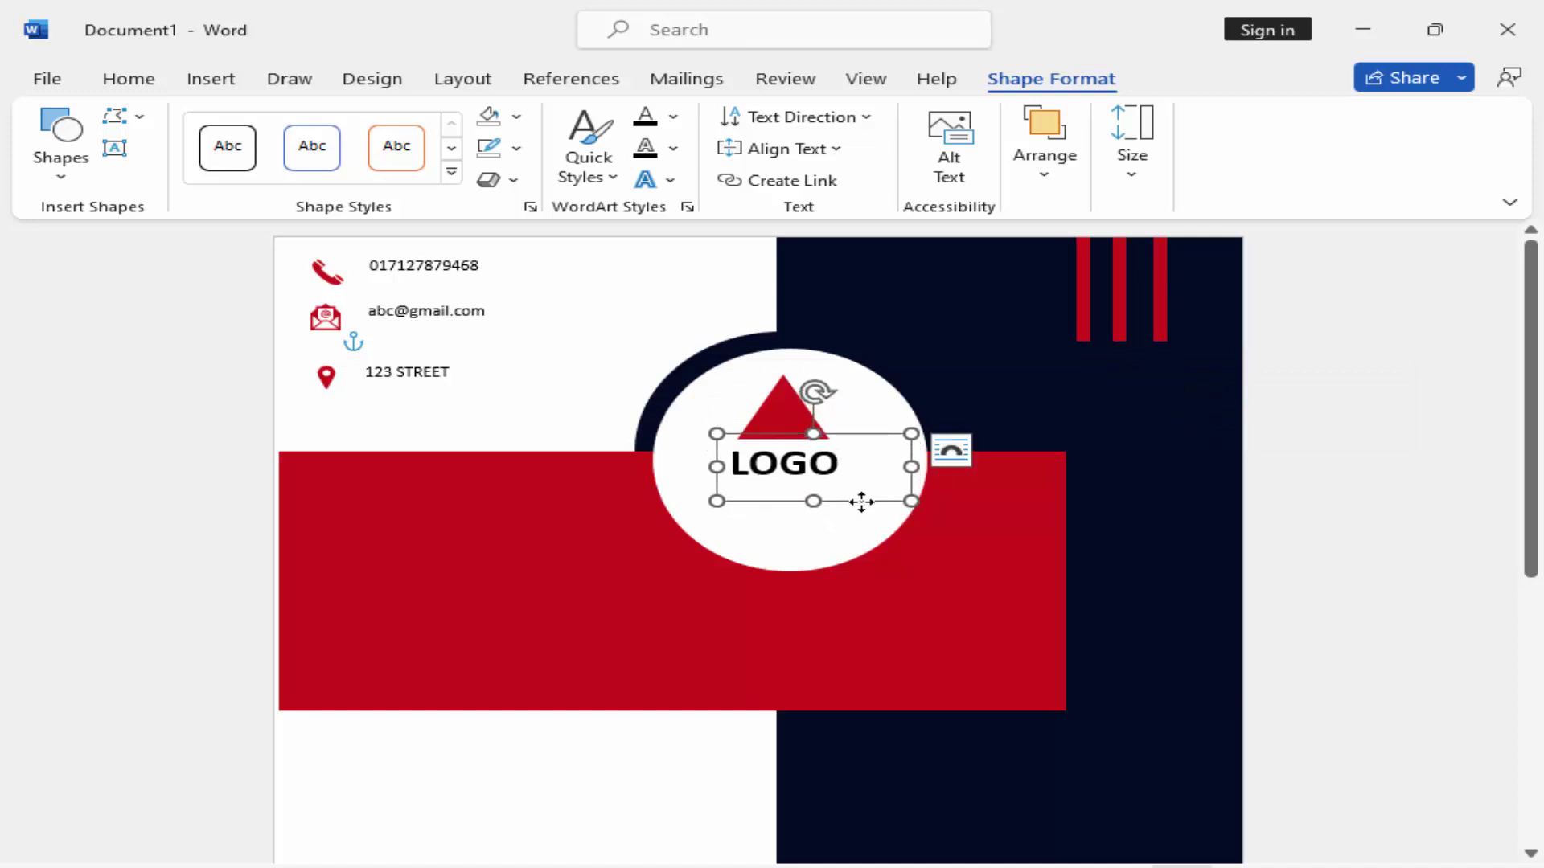
scroll(844, 488, "down", 2)
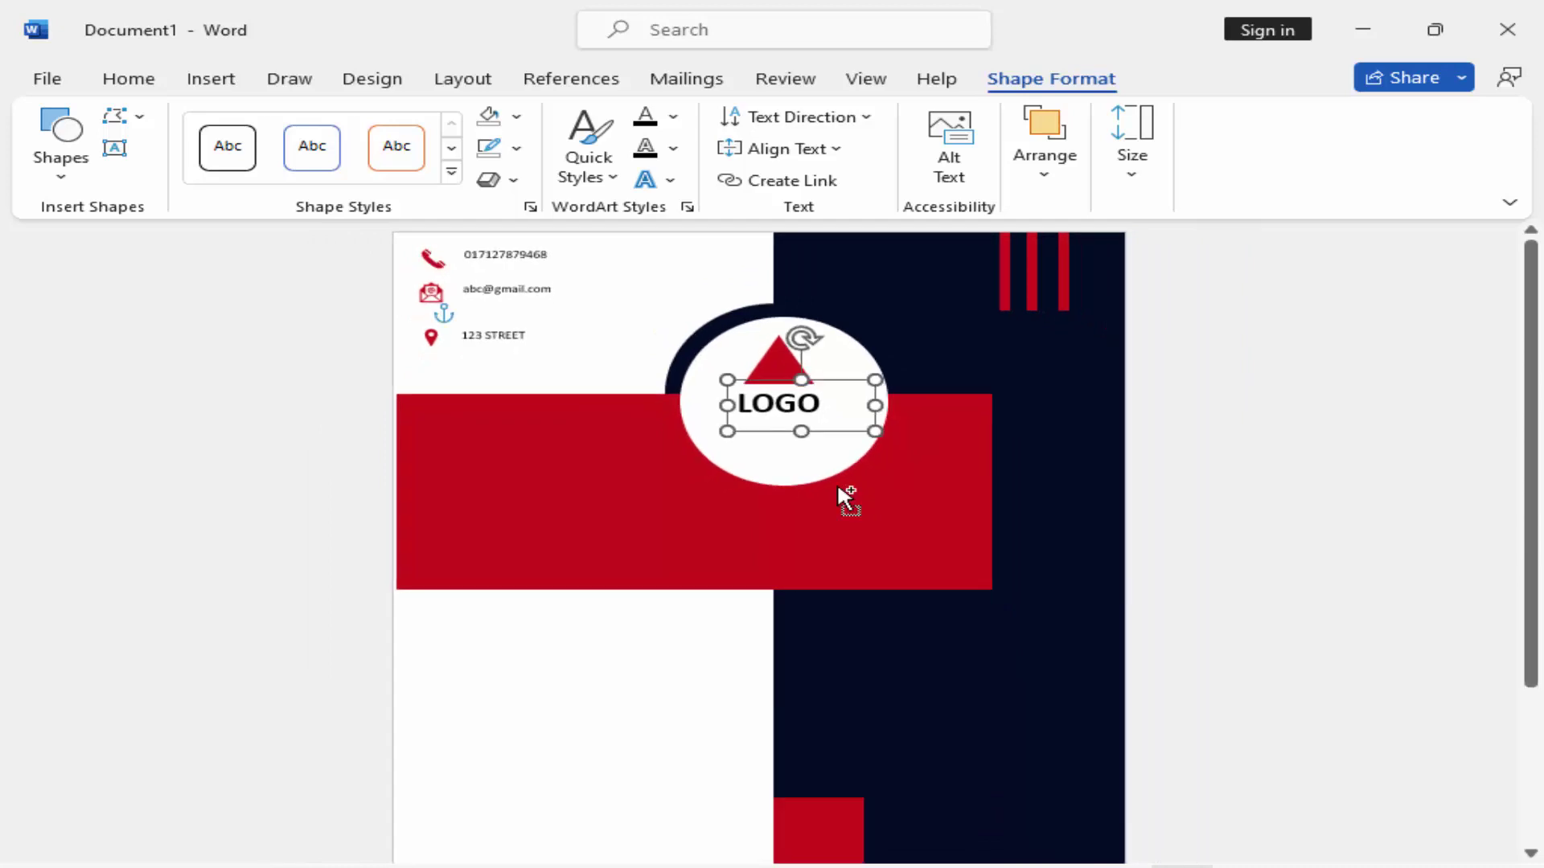
scroll(844, 499, "down", 1)
scroll(843, 495, "down", 1)
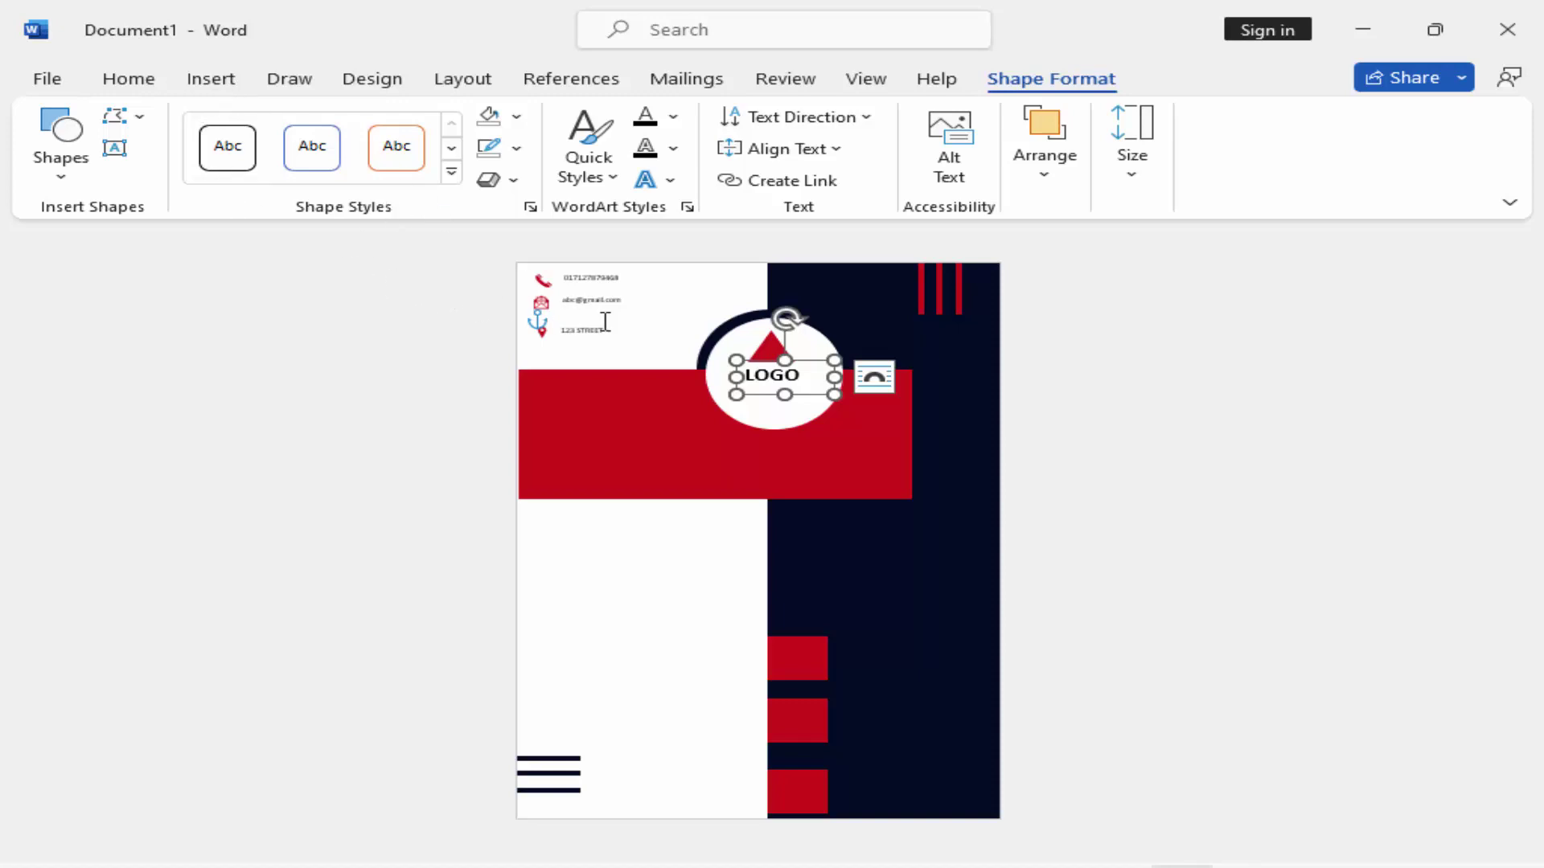
Duplicate the LOGO box onto the red band and make it read BUSINESS in larger white text.
right_click(765, 365)
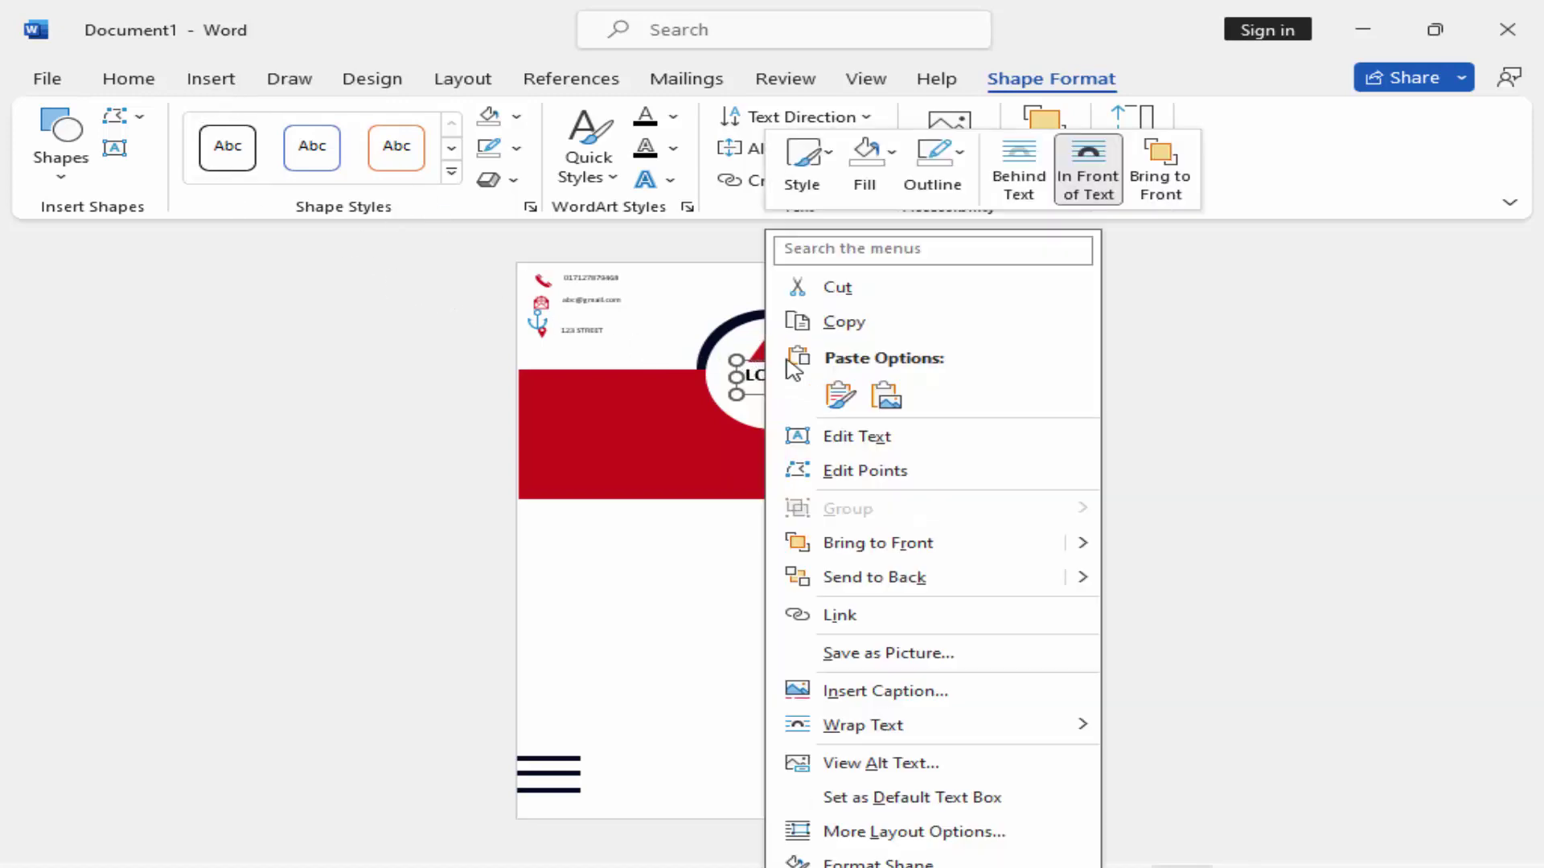
left_click(837, 326)
right_click(776, 372)
left_click(851, 395)
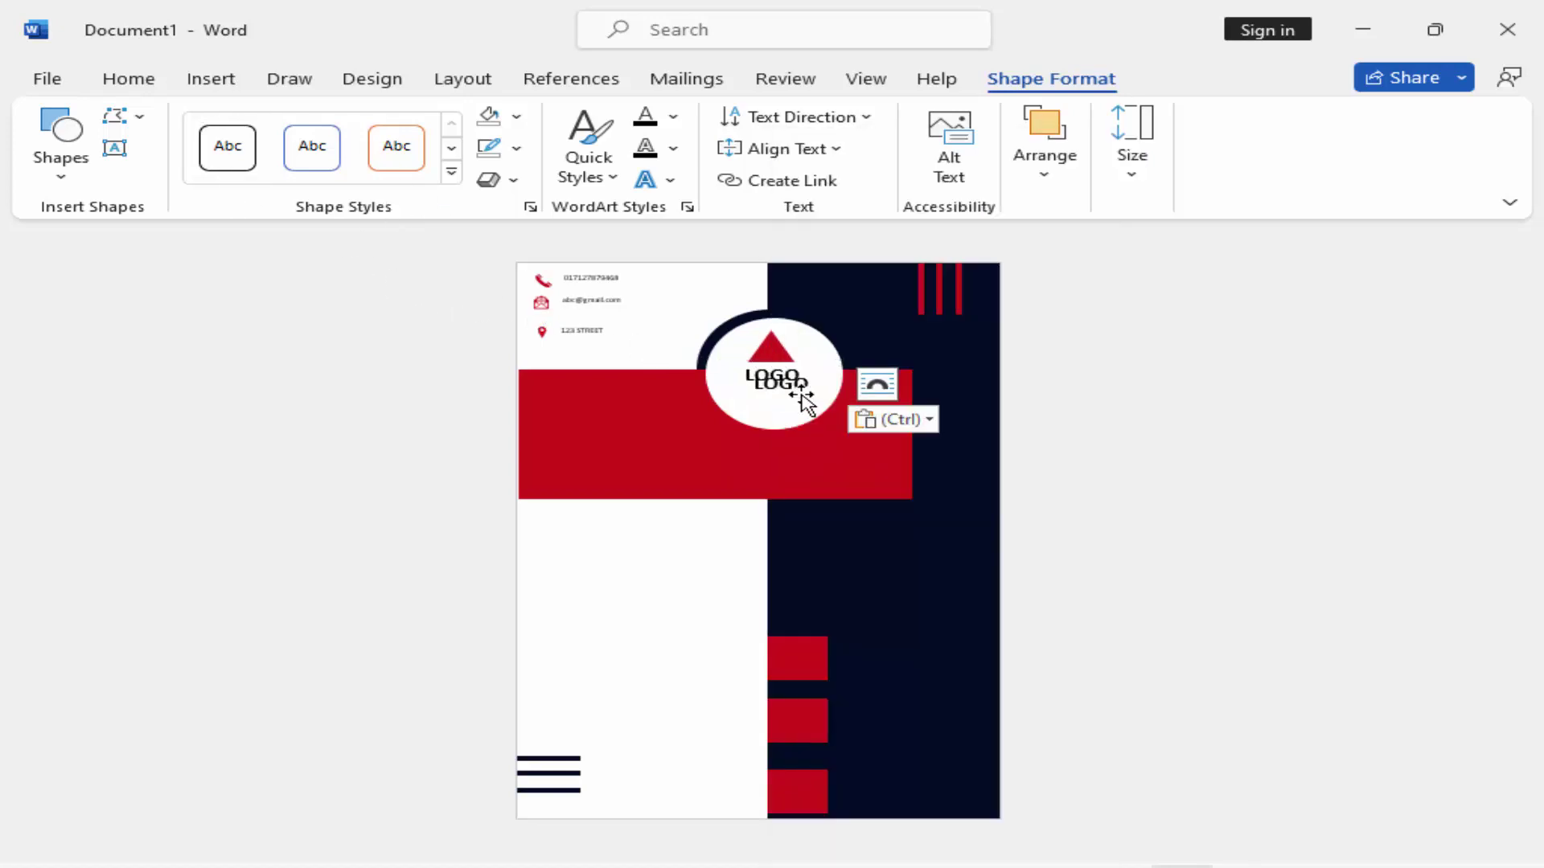
left_click(803, 400)
left_click_drag(754, 408, 558, 416)
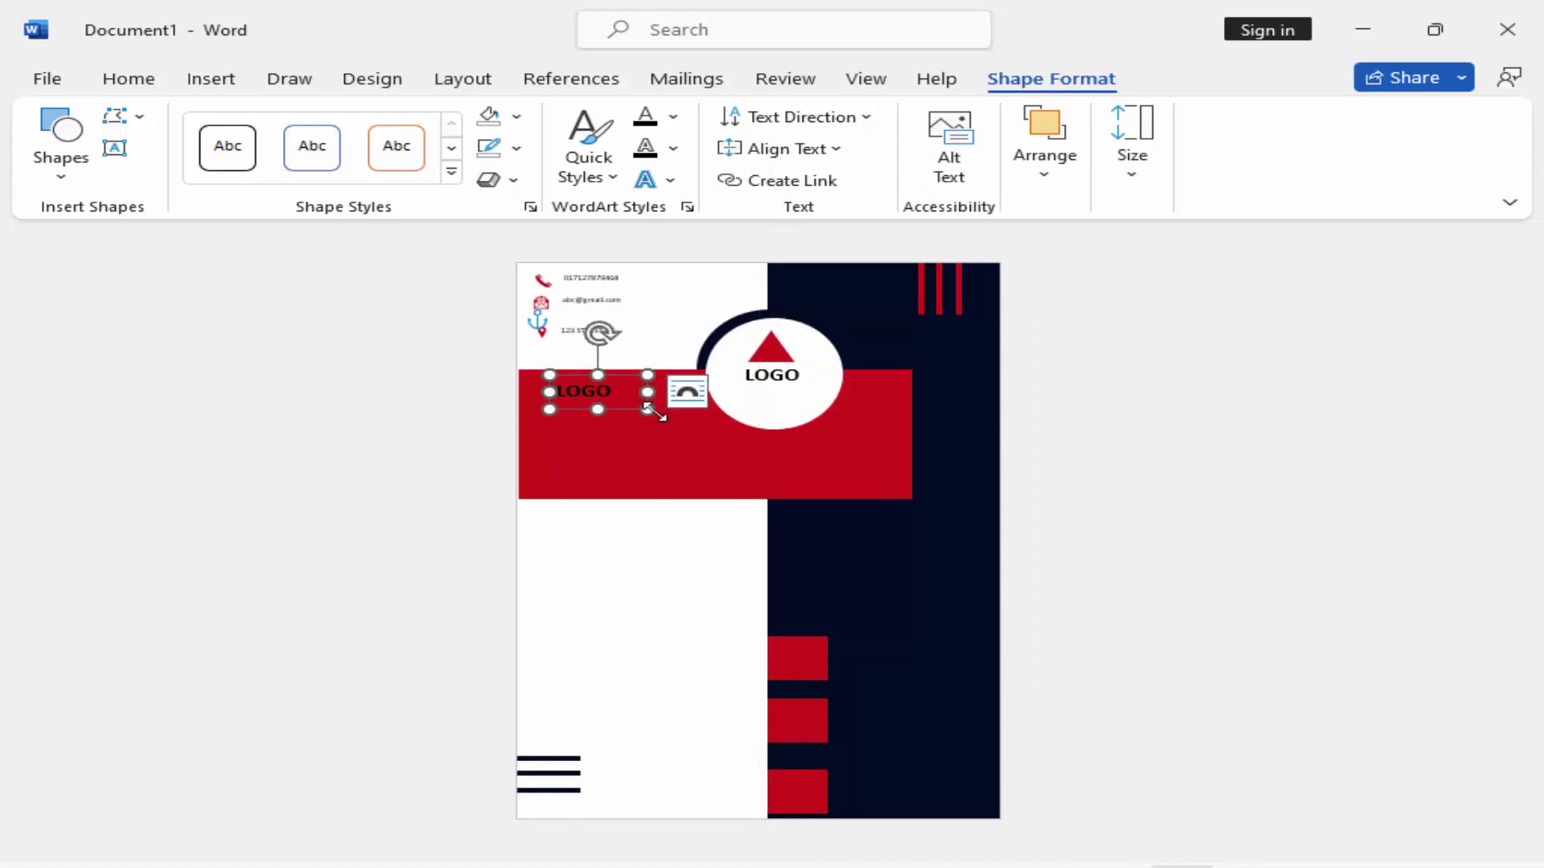
left_click_drag(648, 411, 724, 426)
left_click_drag(612, 391, 301, 360)
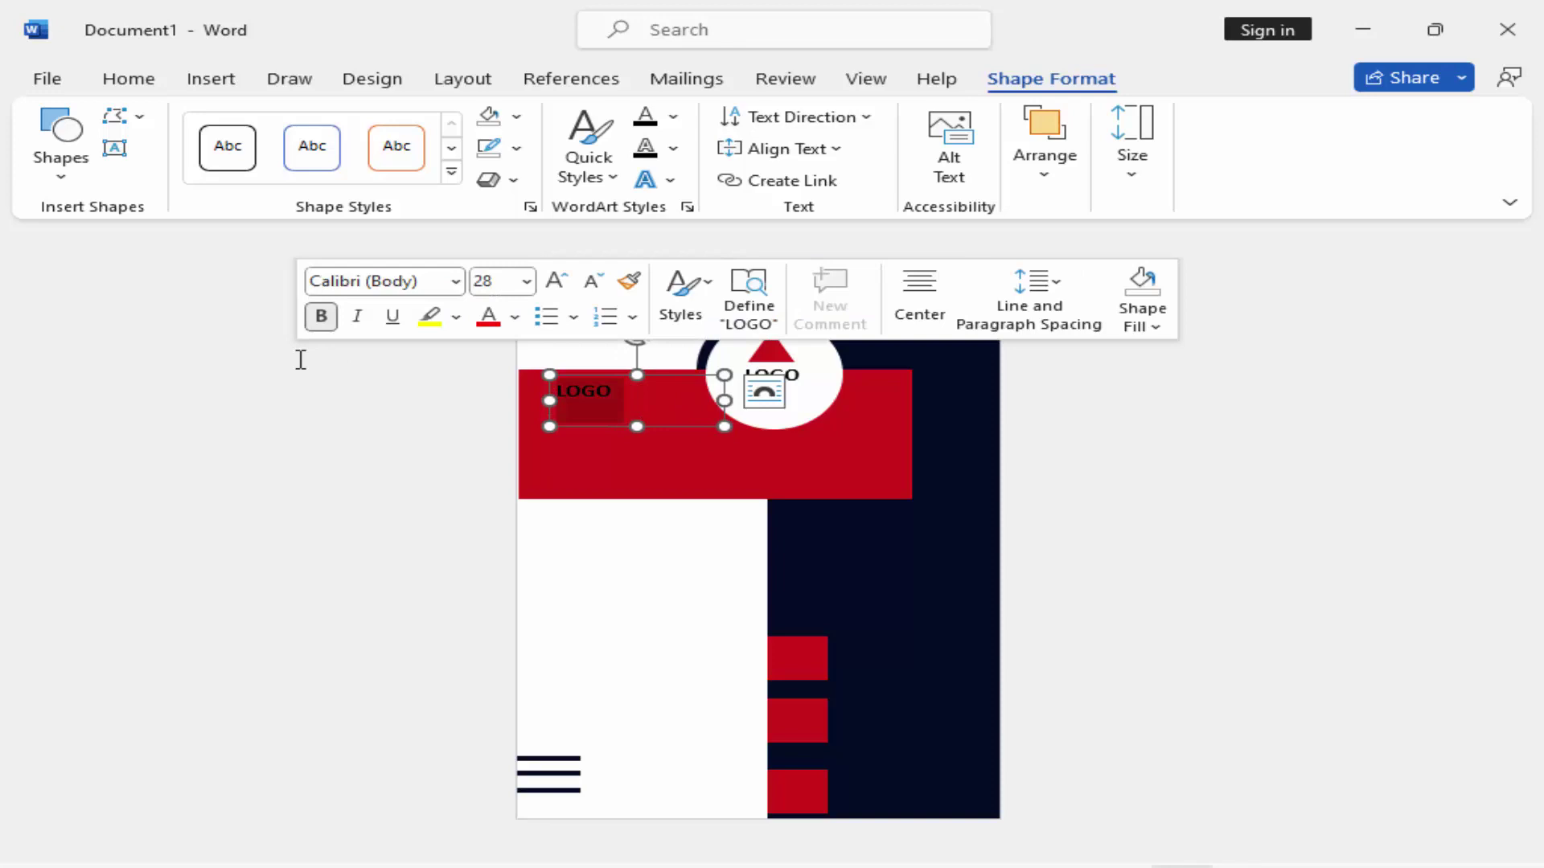
type("BUSINESS")
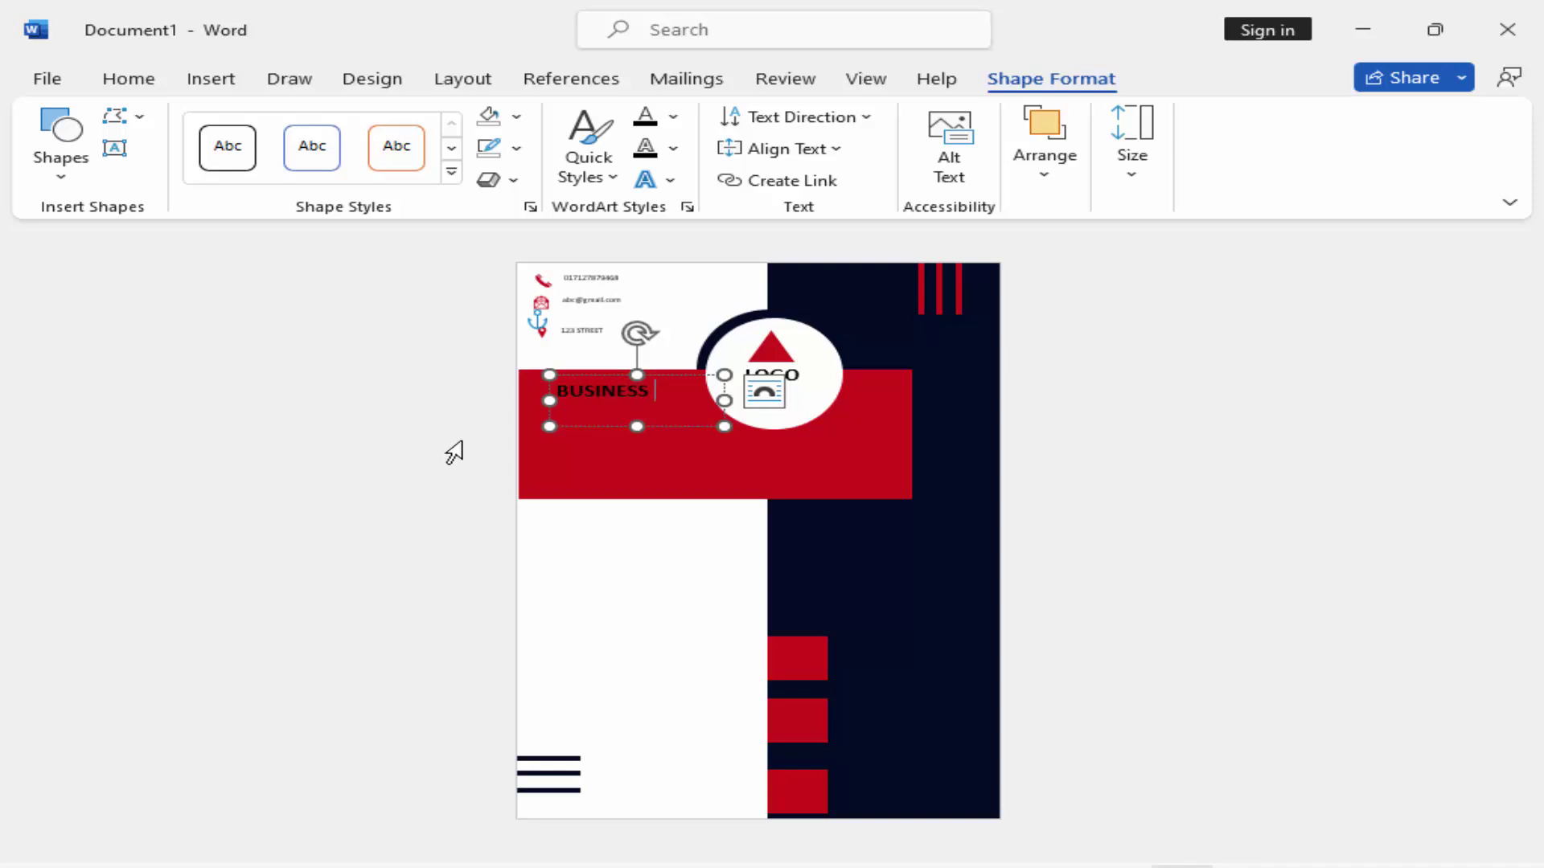
left_click_drag(666, 402, 427, 377)
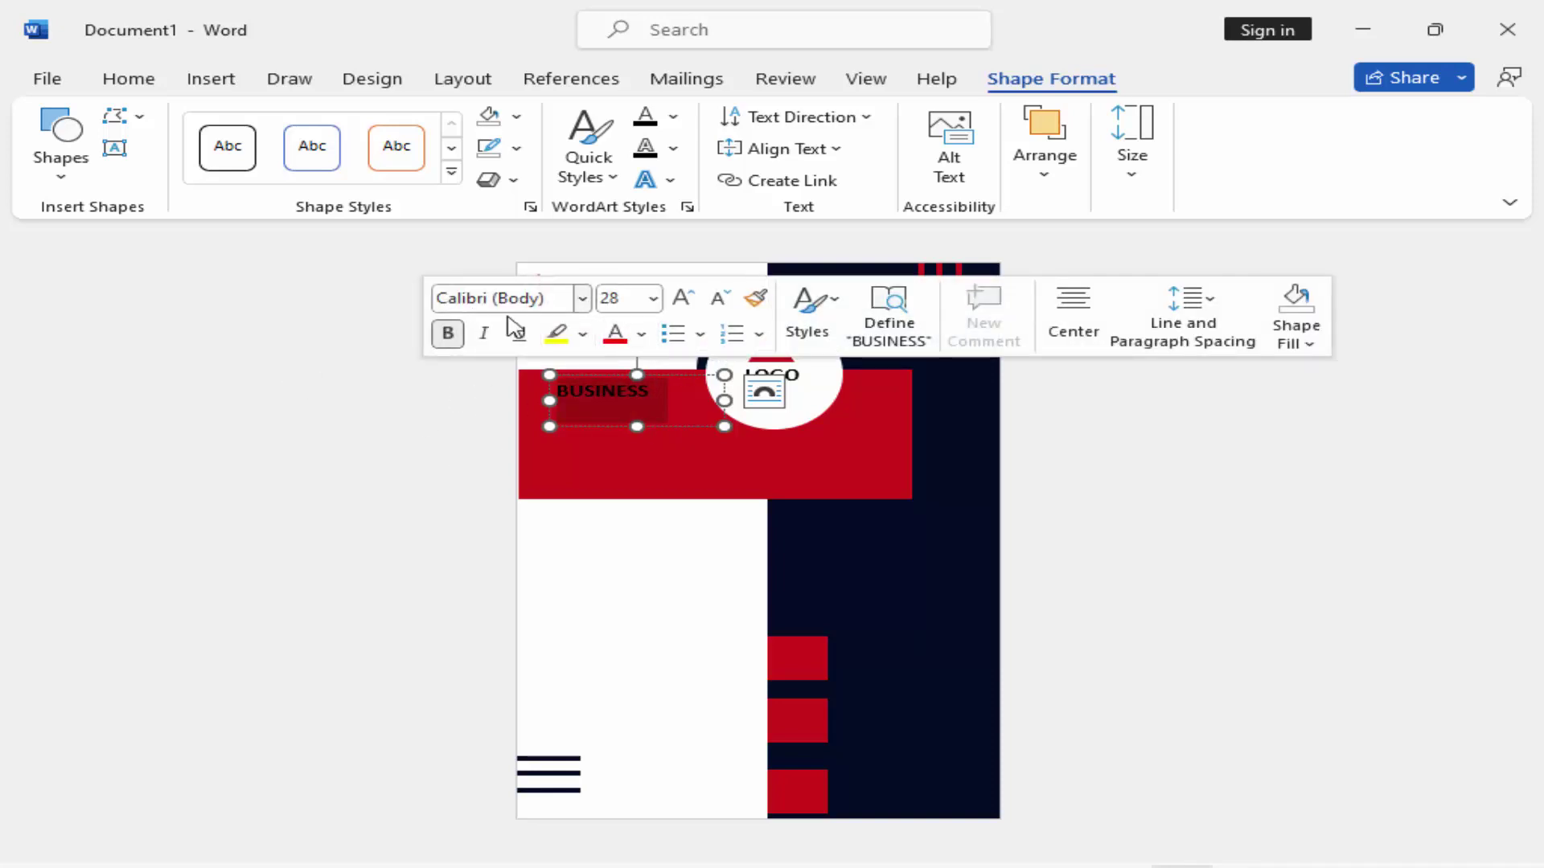
left_click(641, 333)
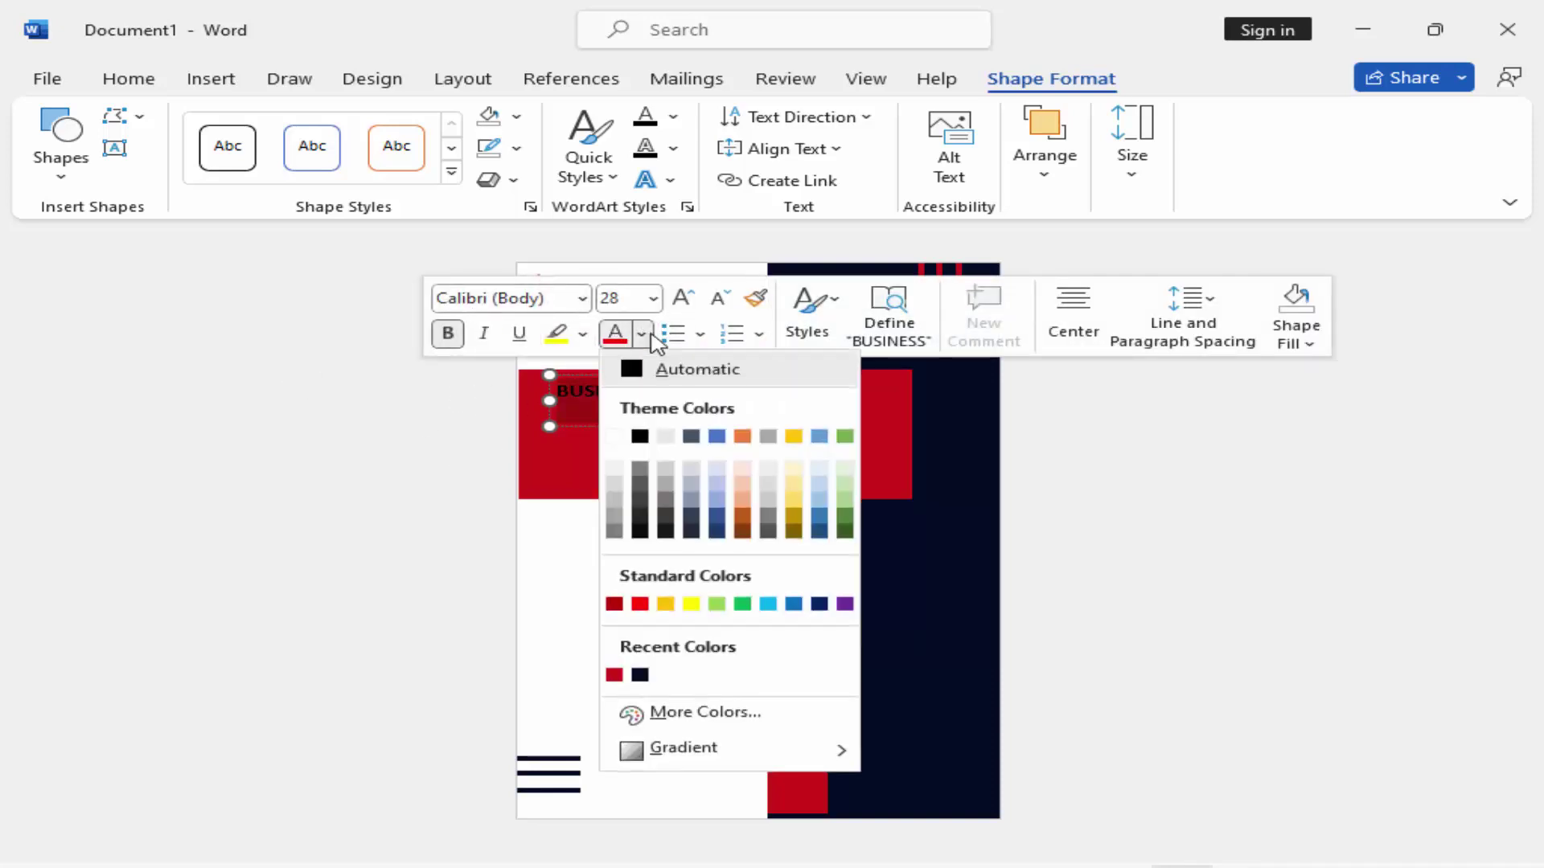
left_click(617, 436)
left_click(682, 298)
left_click(683, 297)
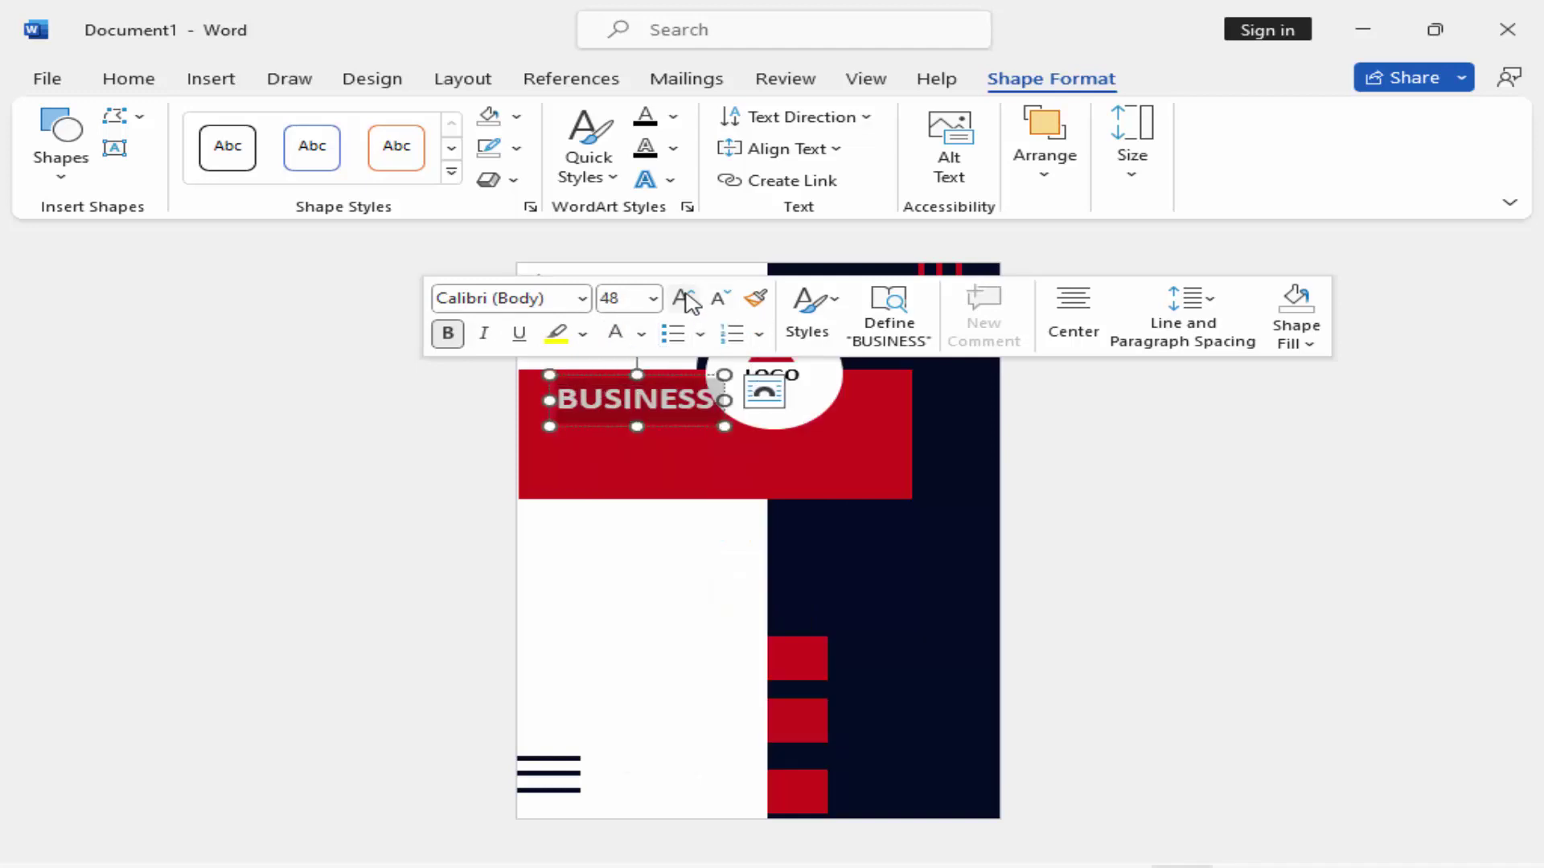
left_click(682, 297)
left_click(721, 301)
Paste a second copy below BUSINESS, widen it, and type FLYER.
right_click(665, 437)
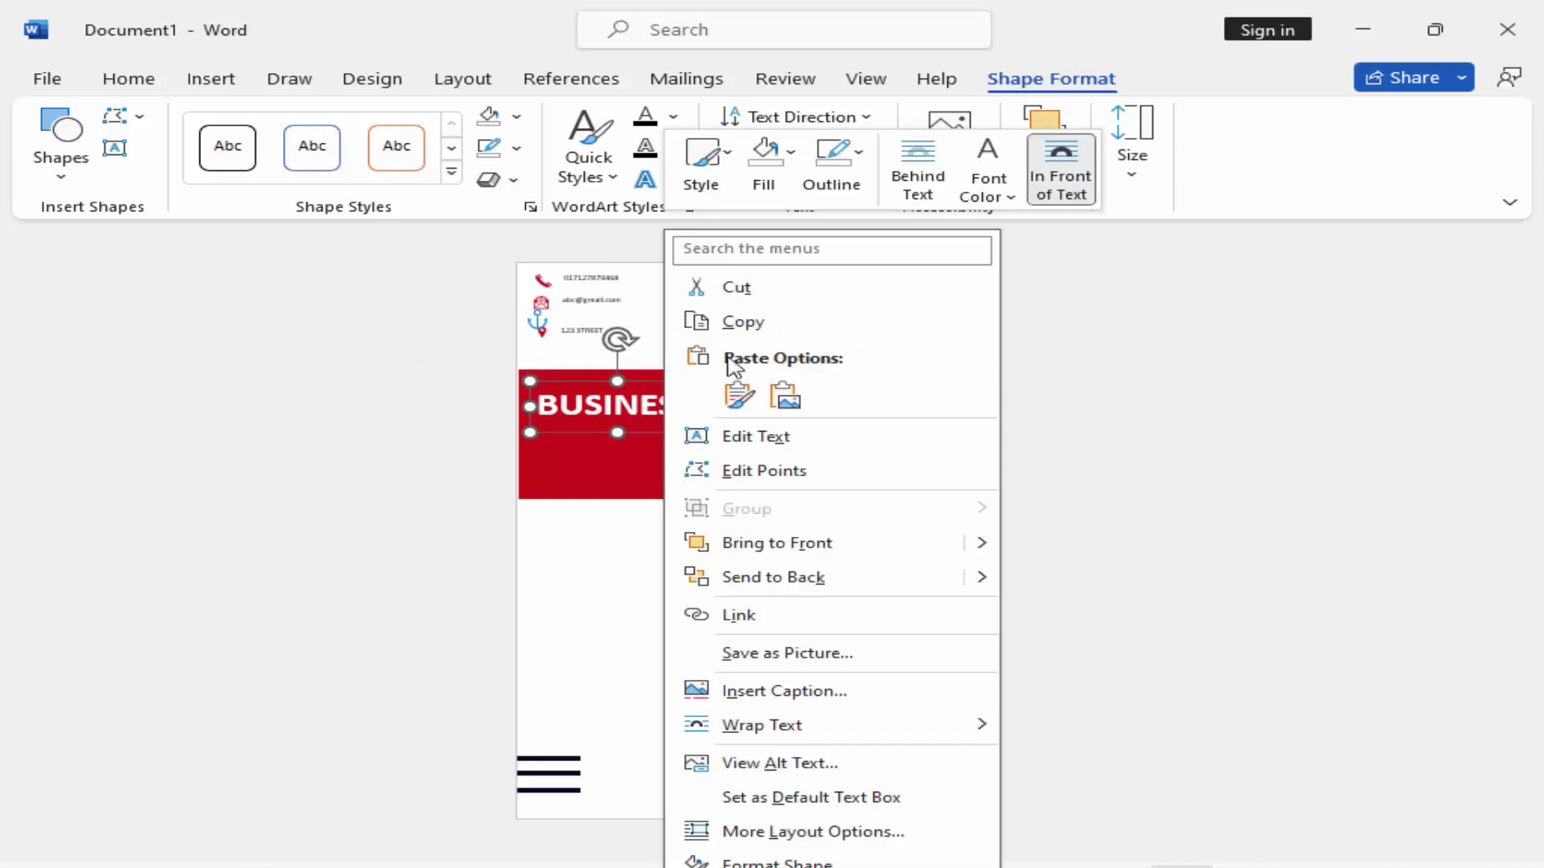
left_click(728, 324)
right_click(664, 437)
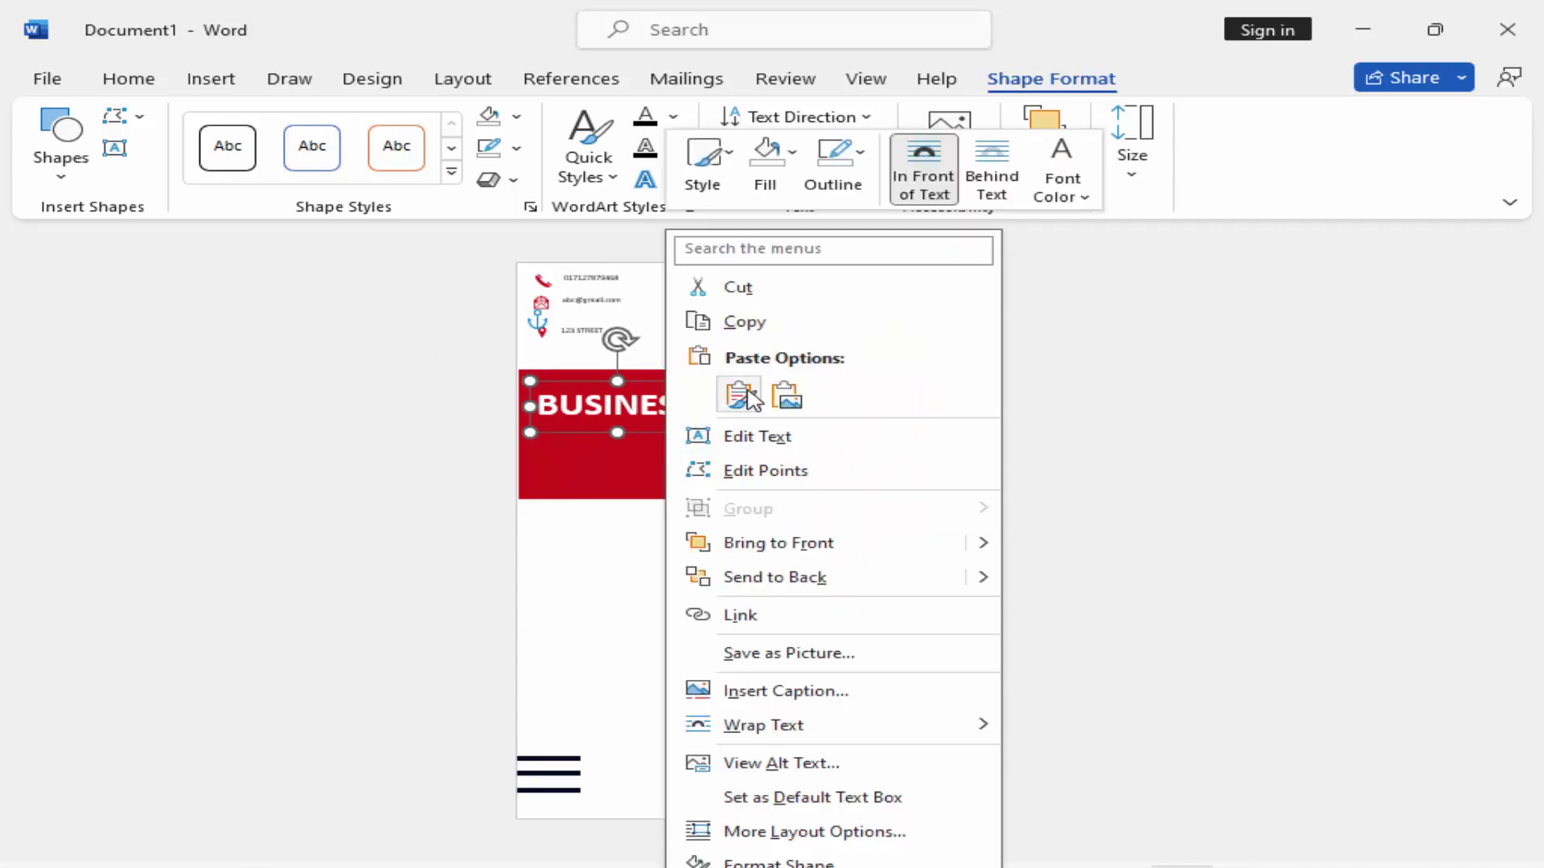
left_click(737, 396)
mouse_move(668, 442)
left_mouse_down()
mouse_move(638, 488)
mouse_move(657, 465)
left_mouse_up()
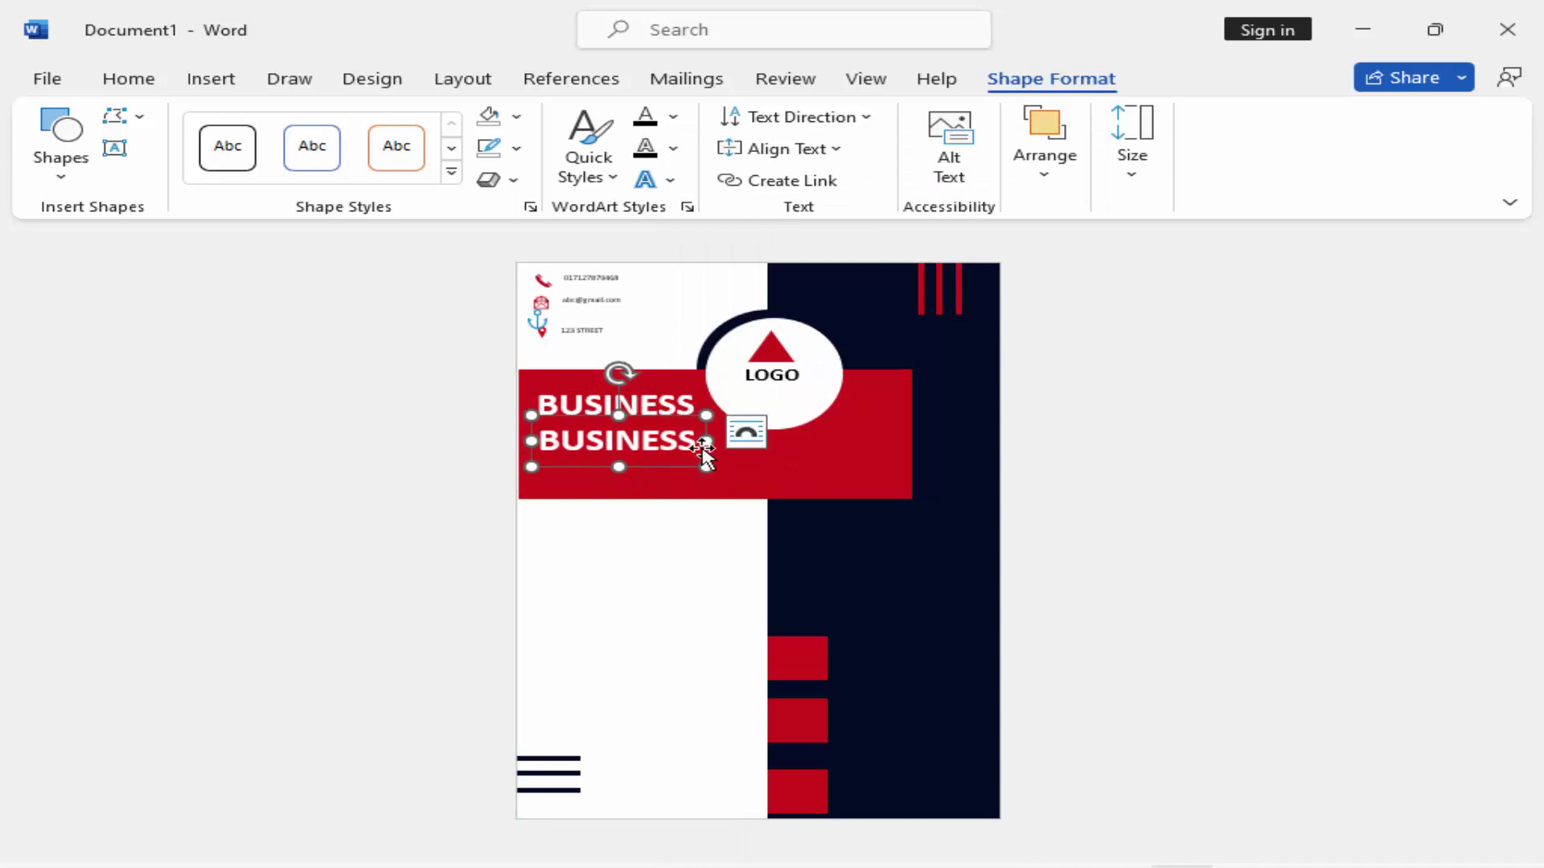
mouse_move(708, 467)
left_mouse_down()
mouse_move(788, 469)
mouse_move(463, 441)
left_mouse_up()
type("G")
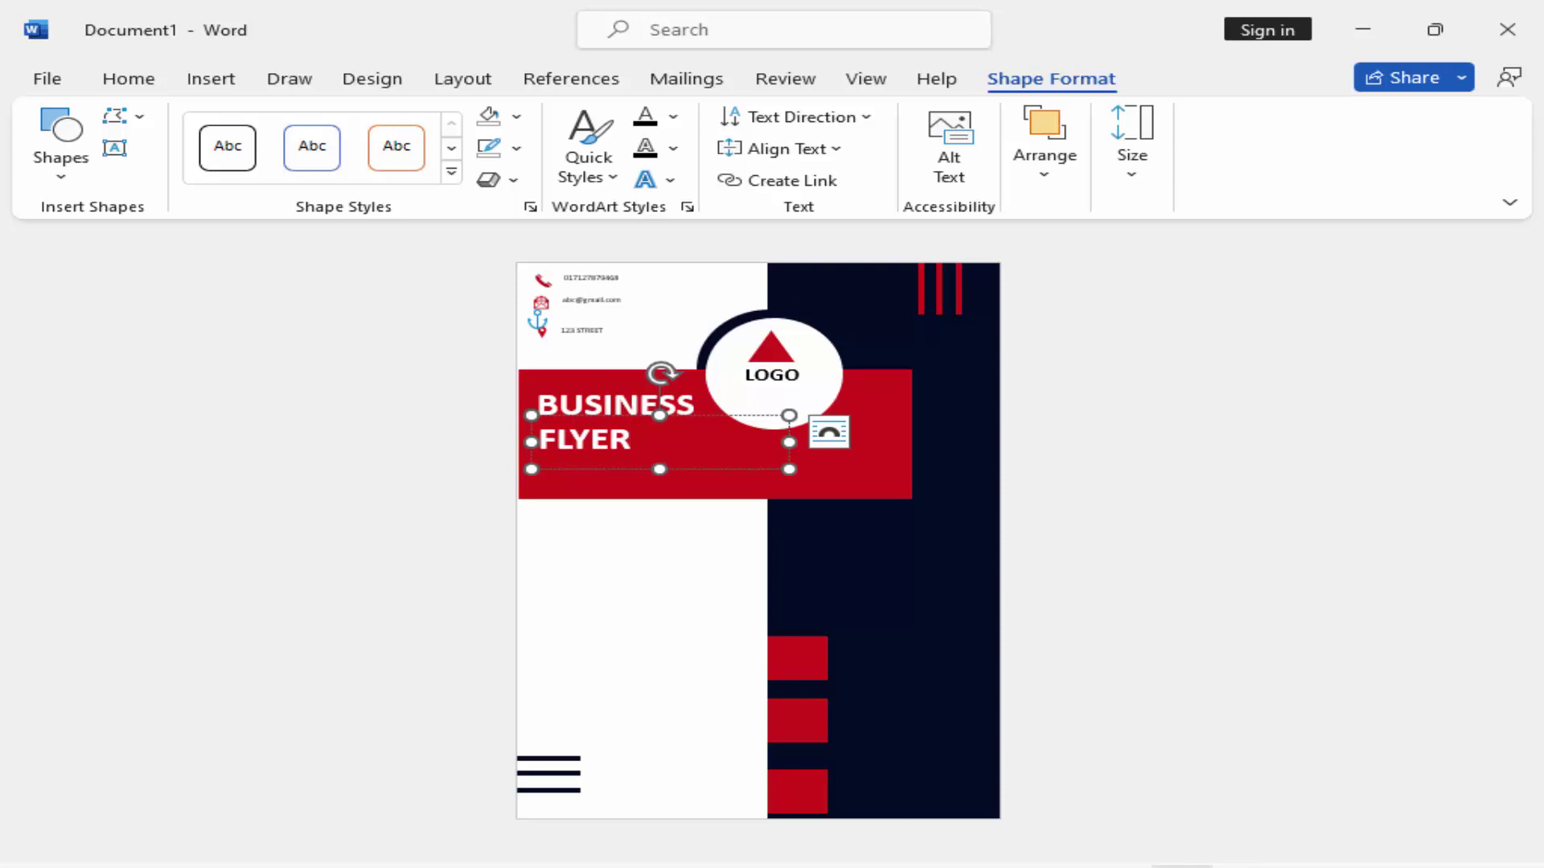
Duplicate the FLYER box below the red band and change it to red HEADLINE text.
right_click(611, 418)
left_click(678, 325)
right_click(605, 415)
left_click(679, 395)
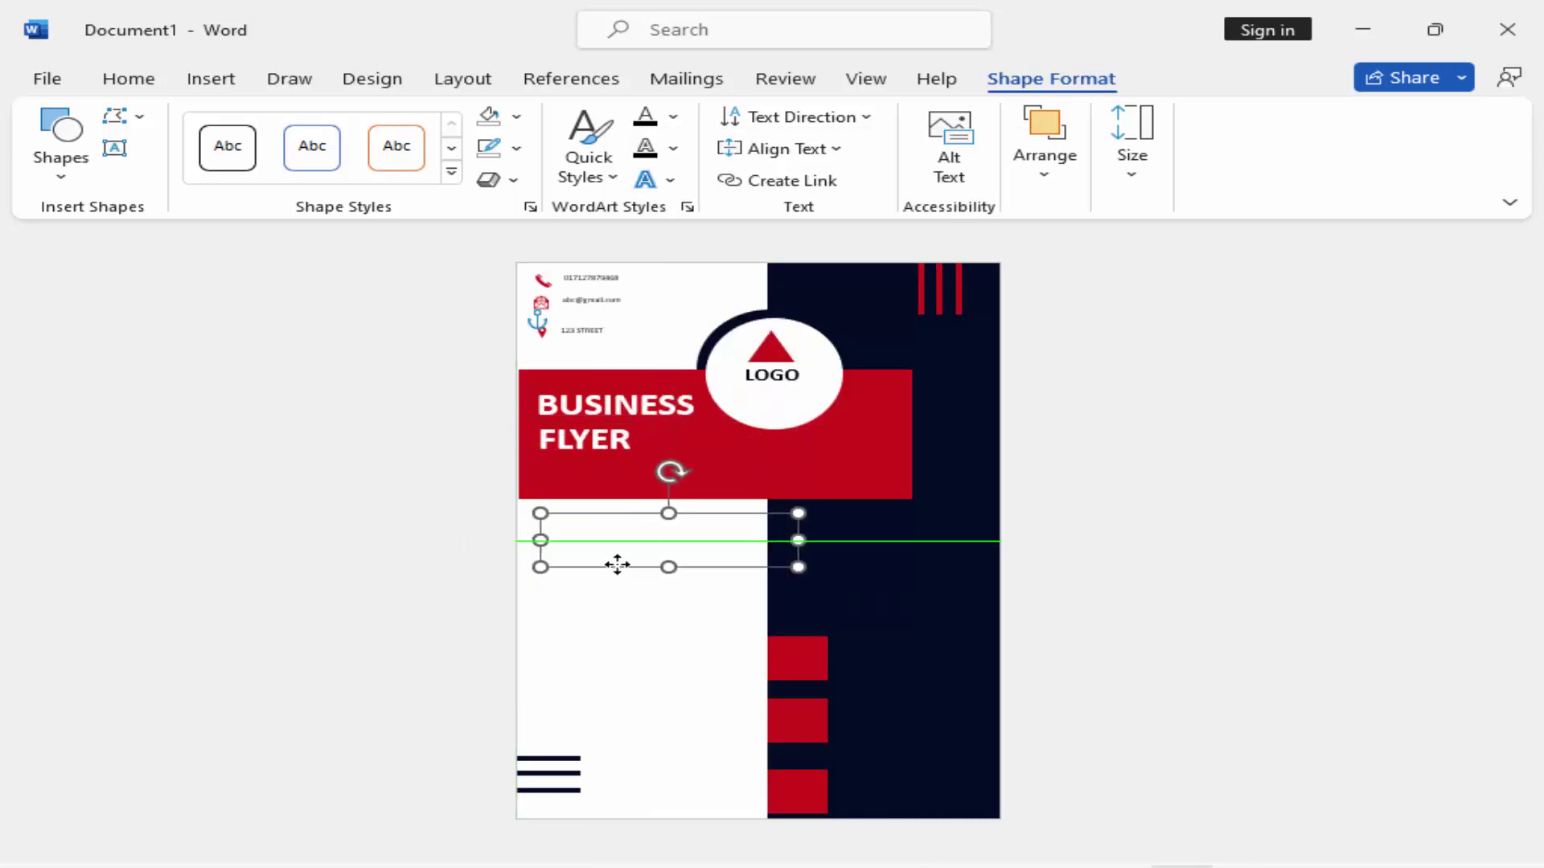
left_click_drag(616, 504, 619, 562)
left_click_drag(750, 533, 421, 523)
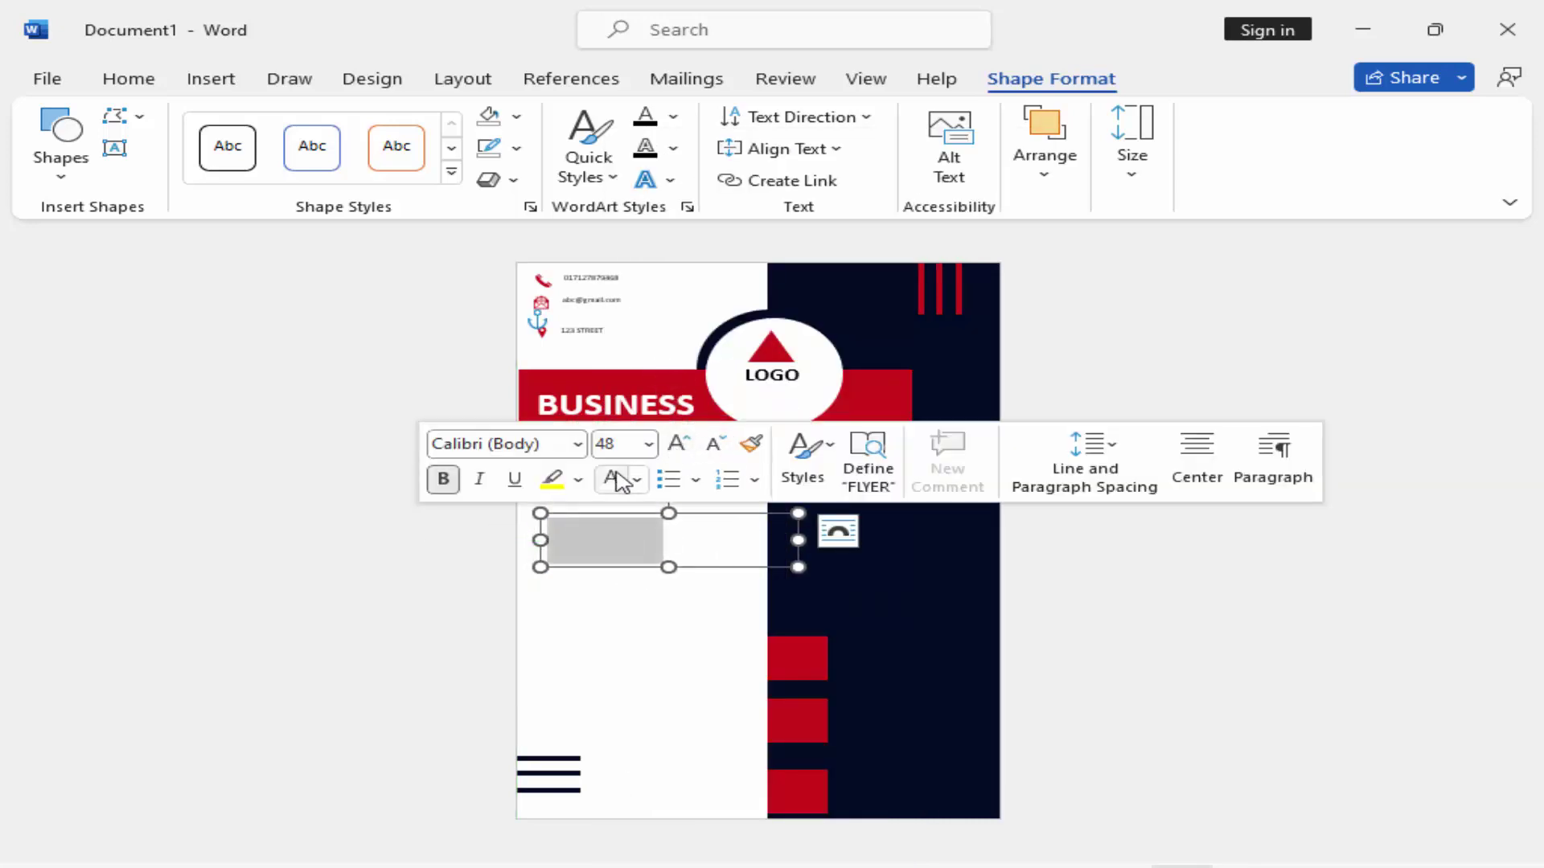
left_click(637, 480)
left_click(611, 366)
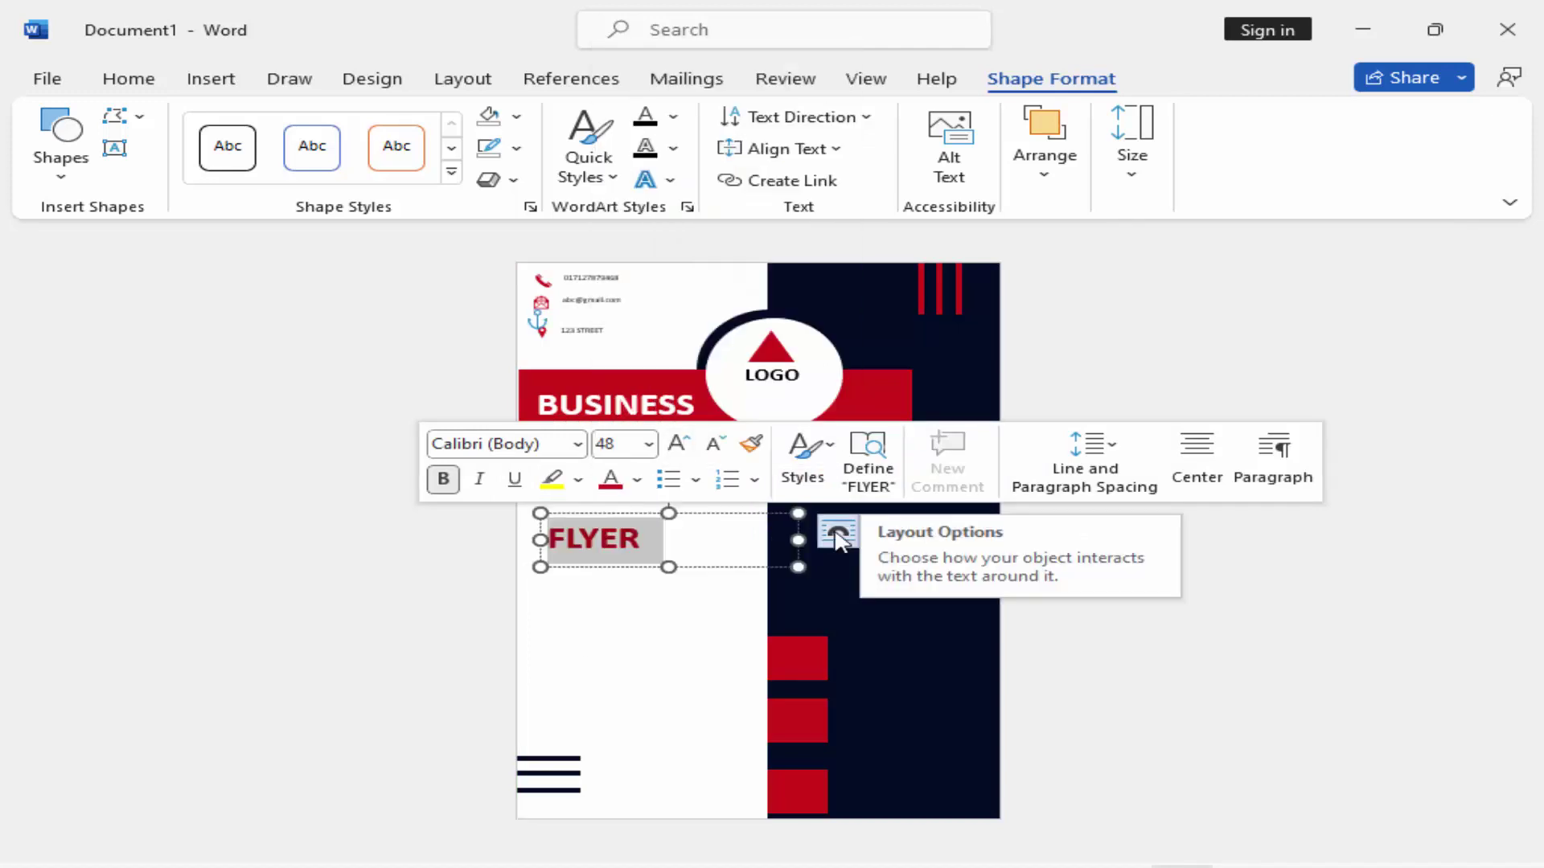
type("HEADLINE")
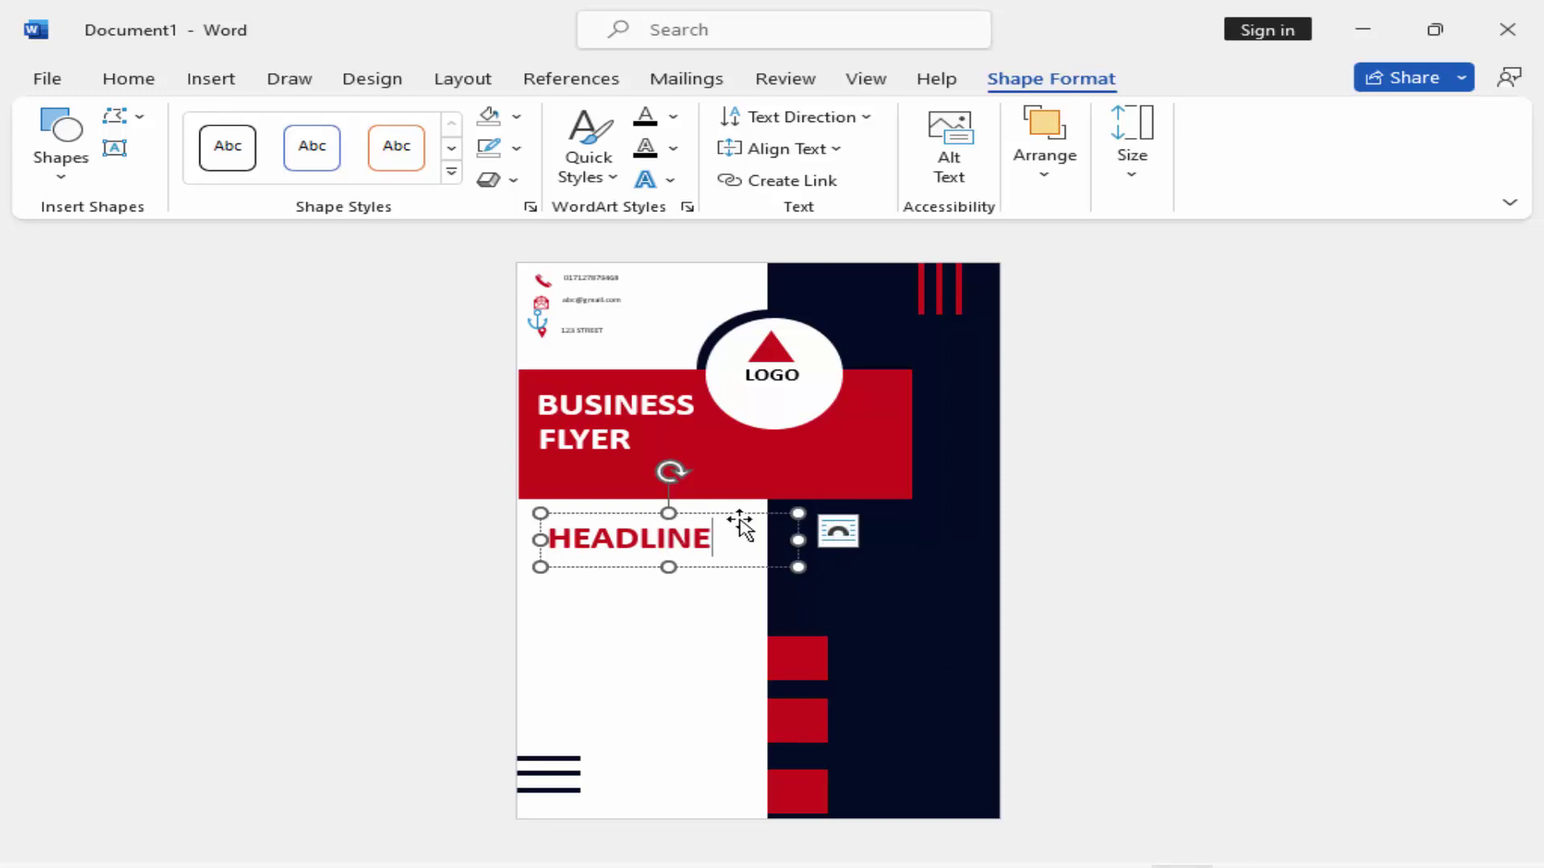
Nudge the HEADLINE box into position and remove its bold formatting.
left_click_drag(740, 523, 727, 505)
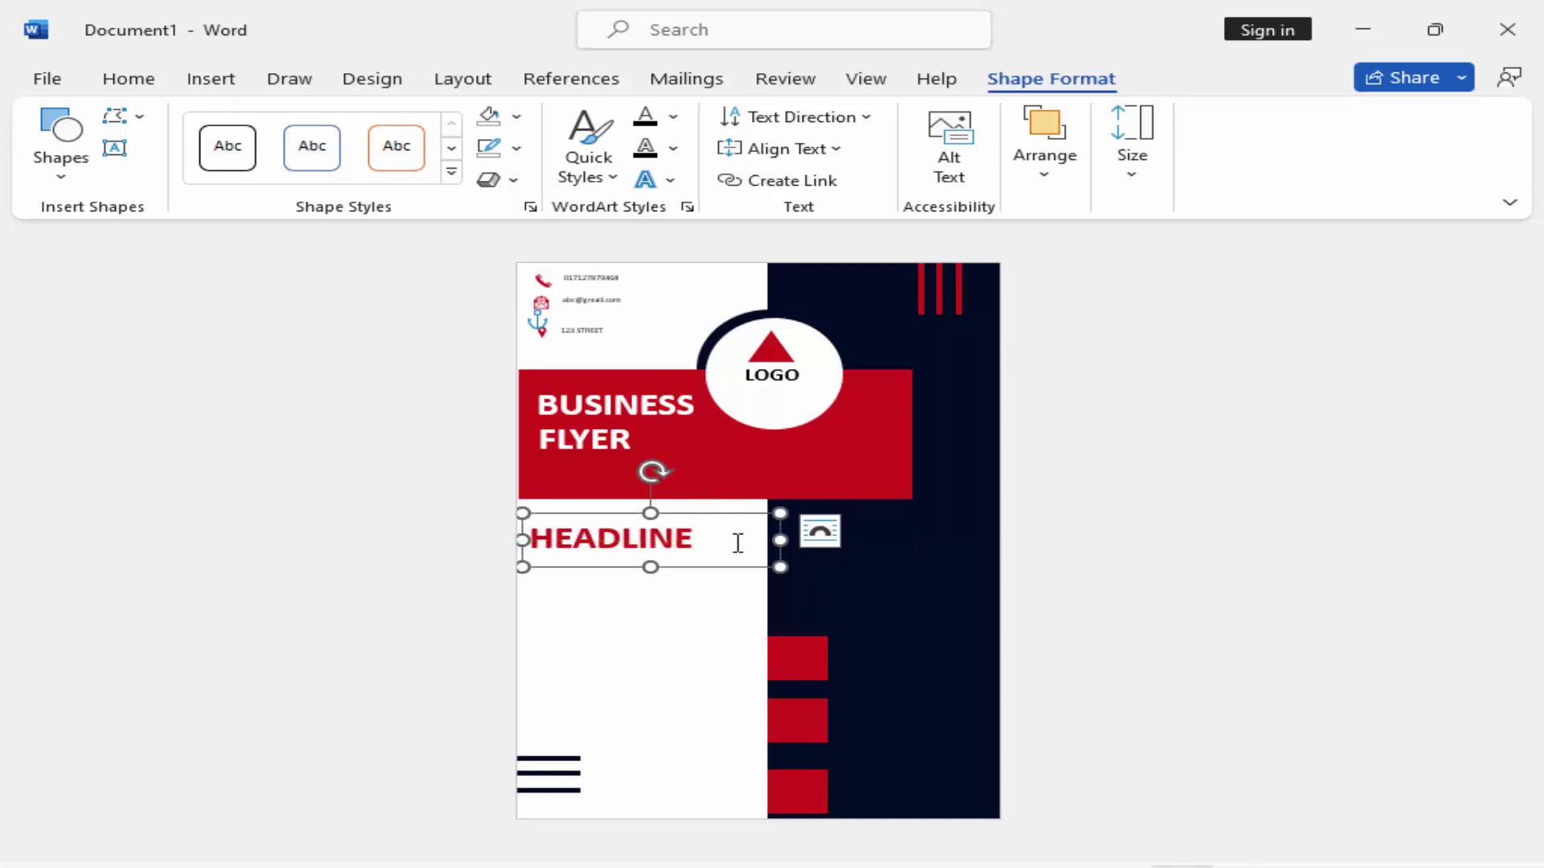
key("Left")
key("Up")
key("Up")
key("Up")
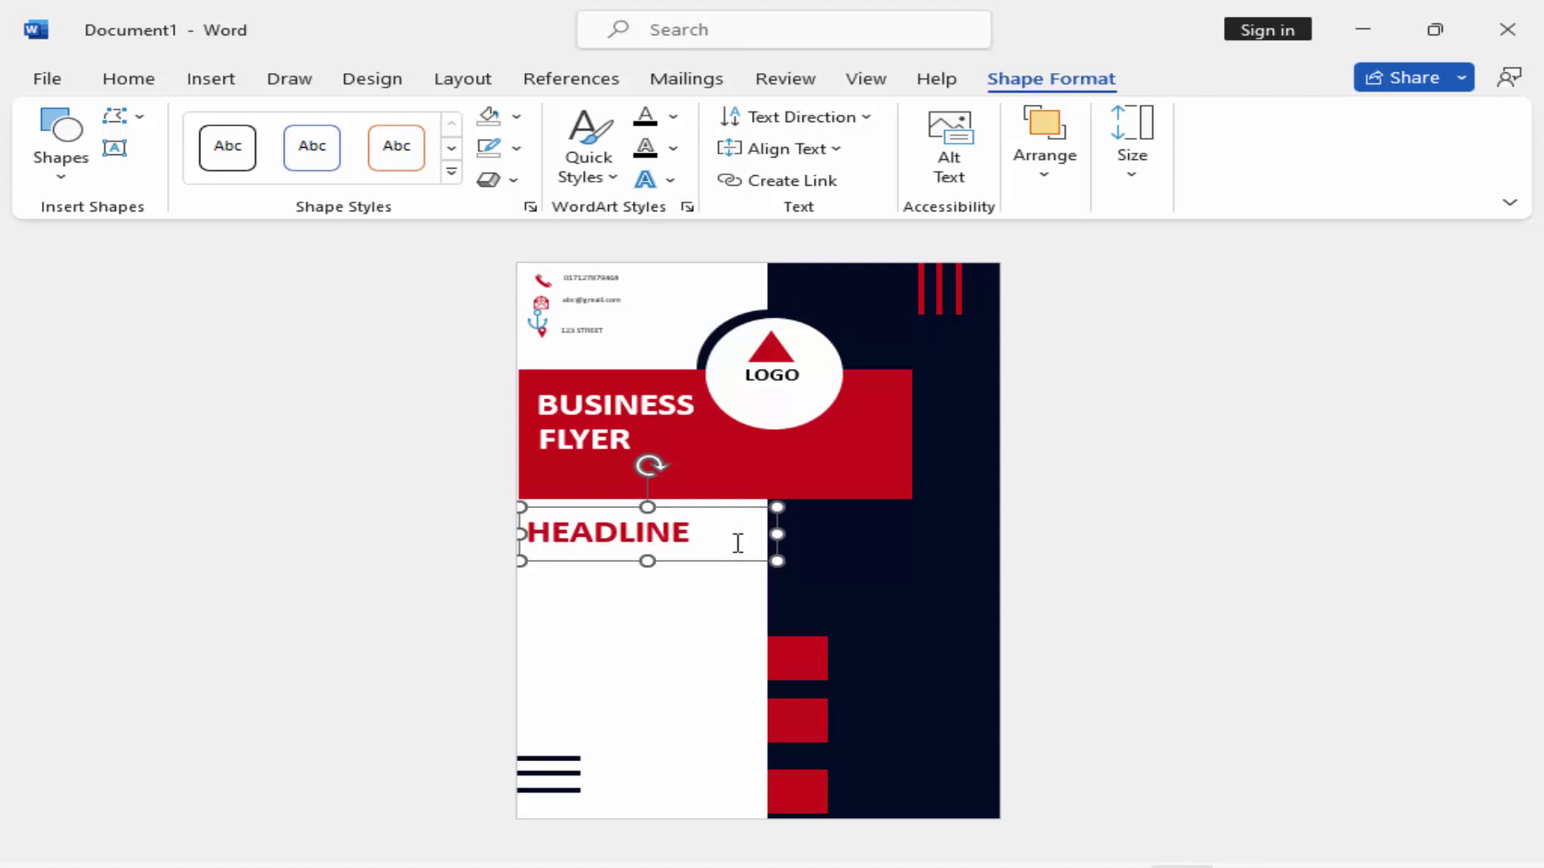
key("Right")
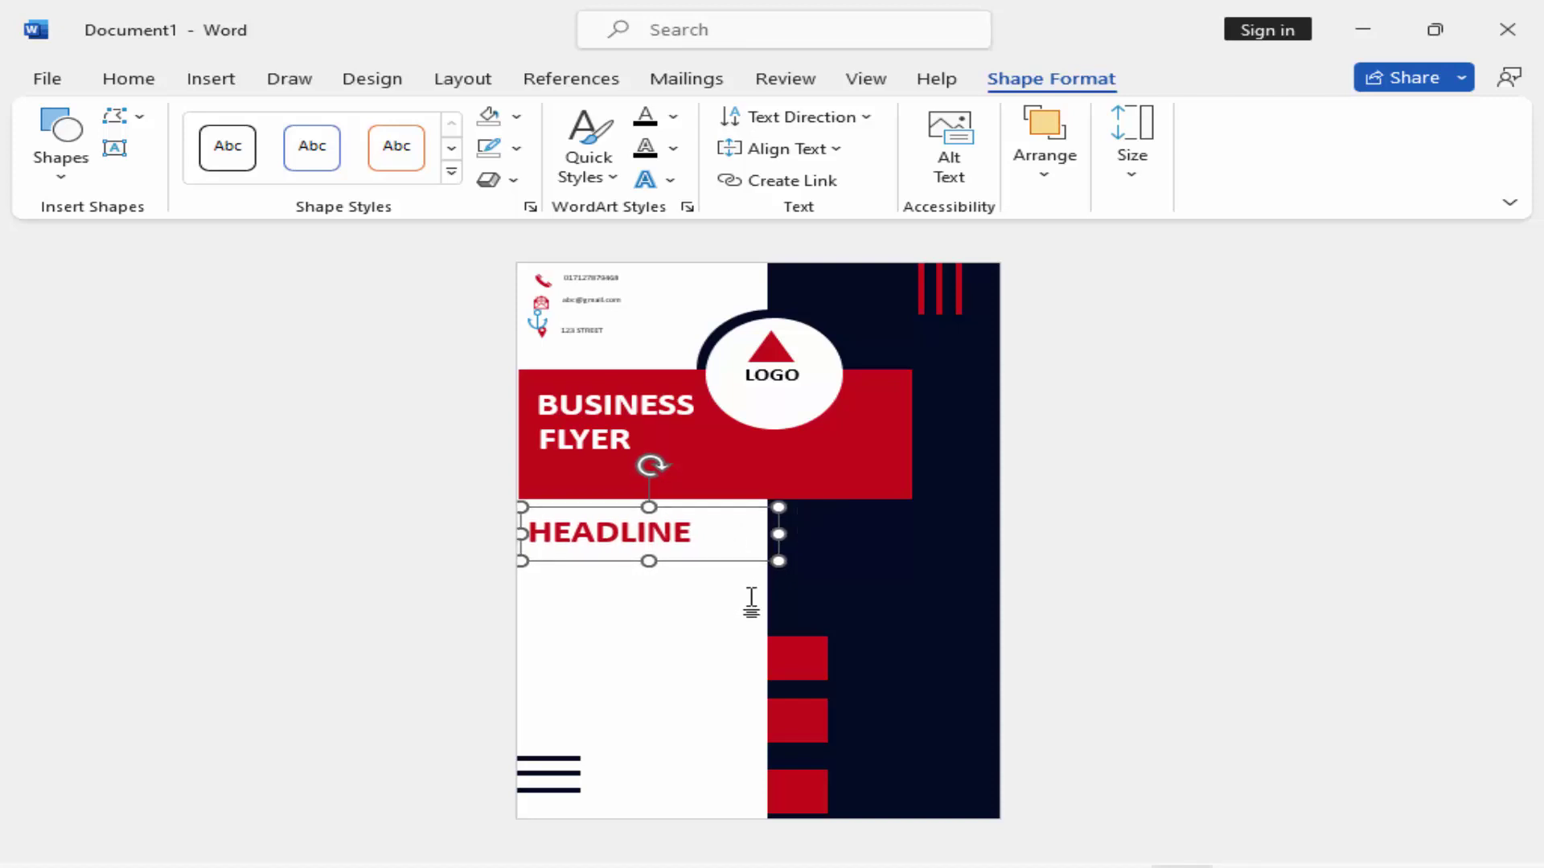
key("Right")
key("Right")
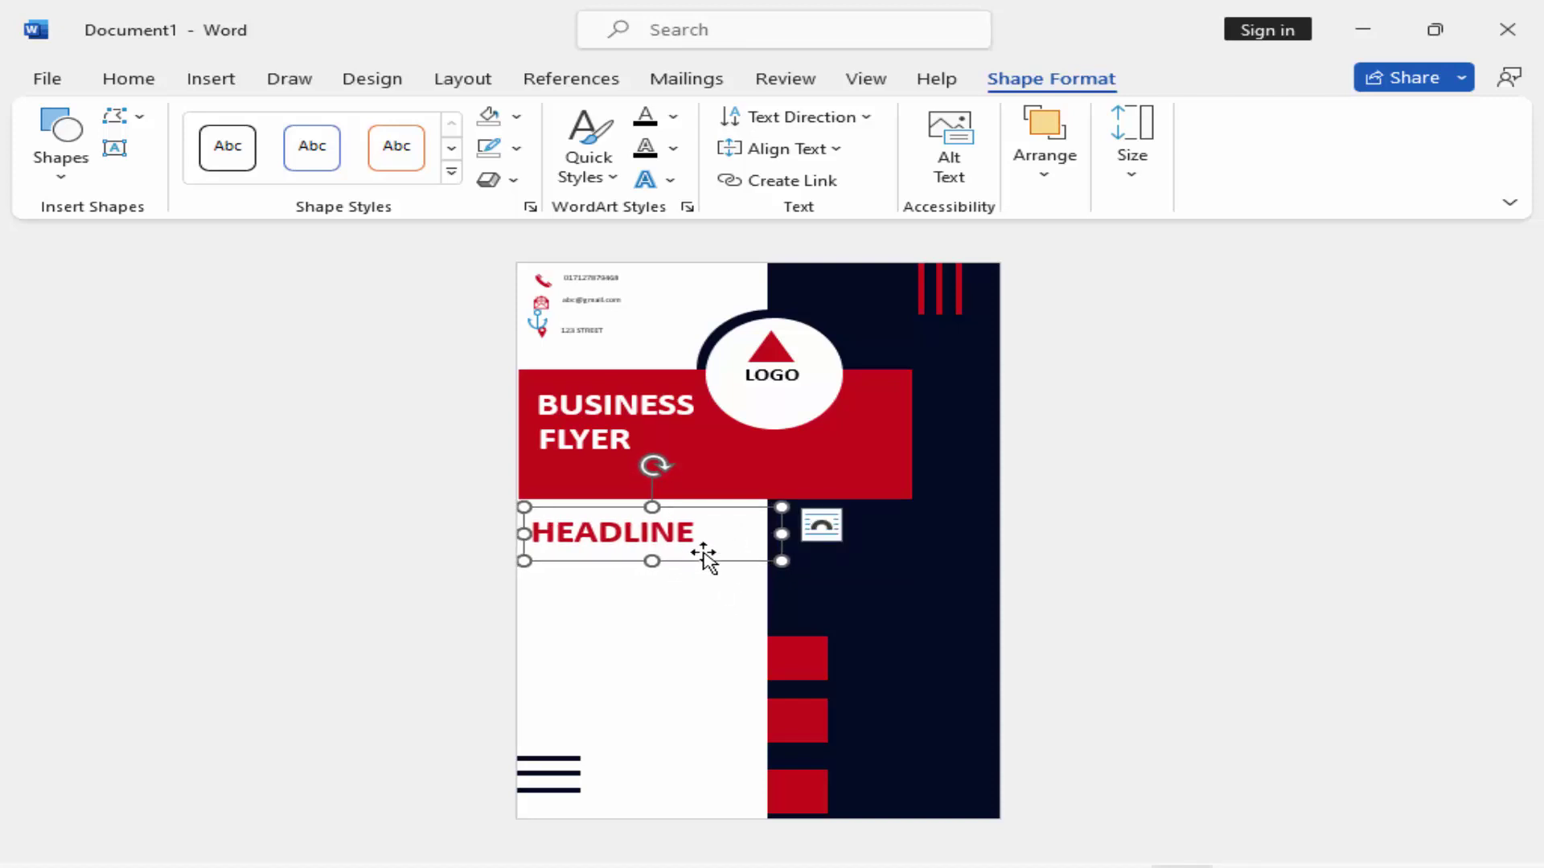
left_click_drag(724, 522, 444, 534)
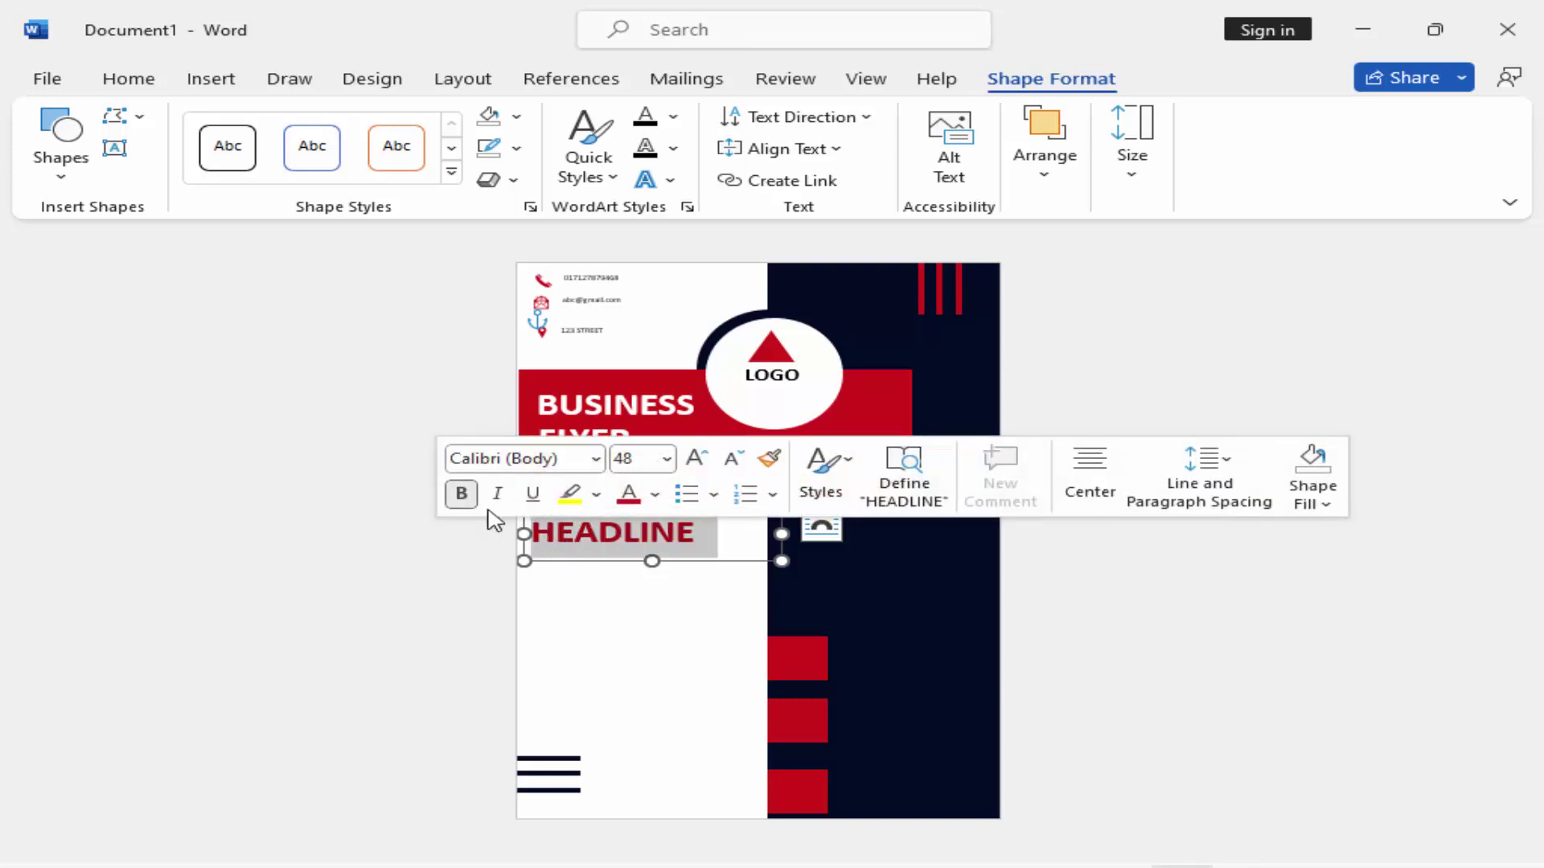
left_click(1220, 614)
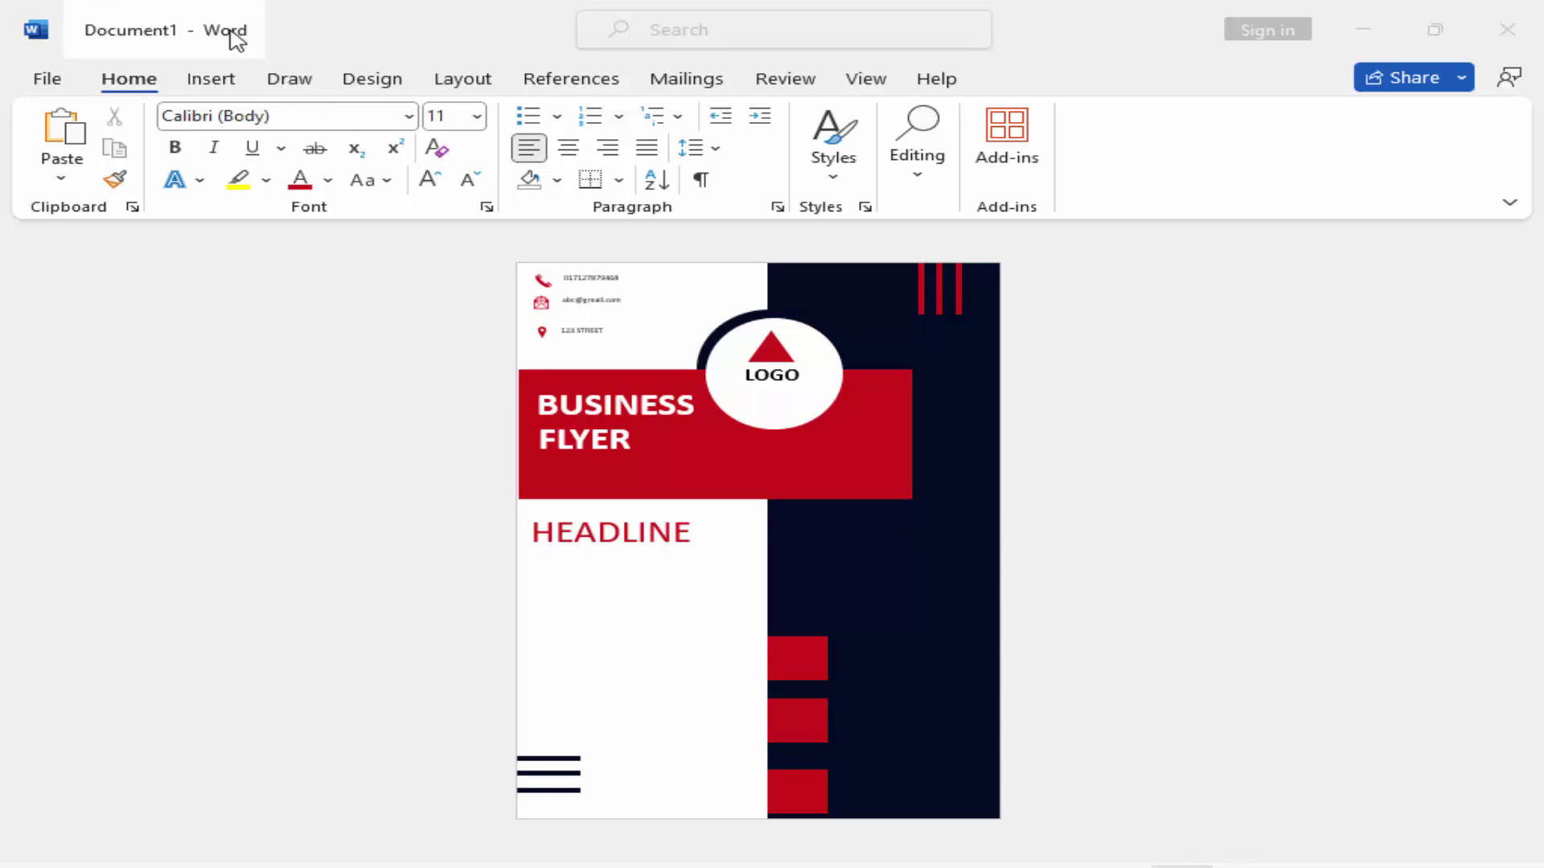
Draw a text box below HEADLINE, paste the body paragraph, and set it to 18 pt.
left_click(215, 86)
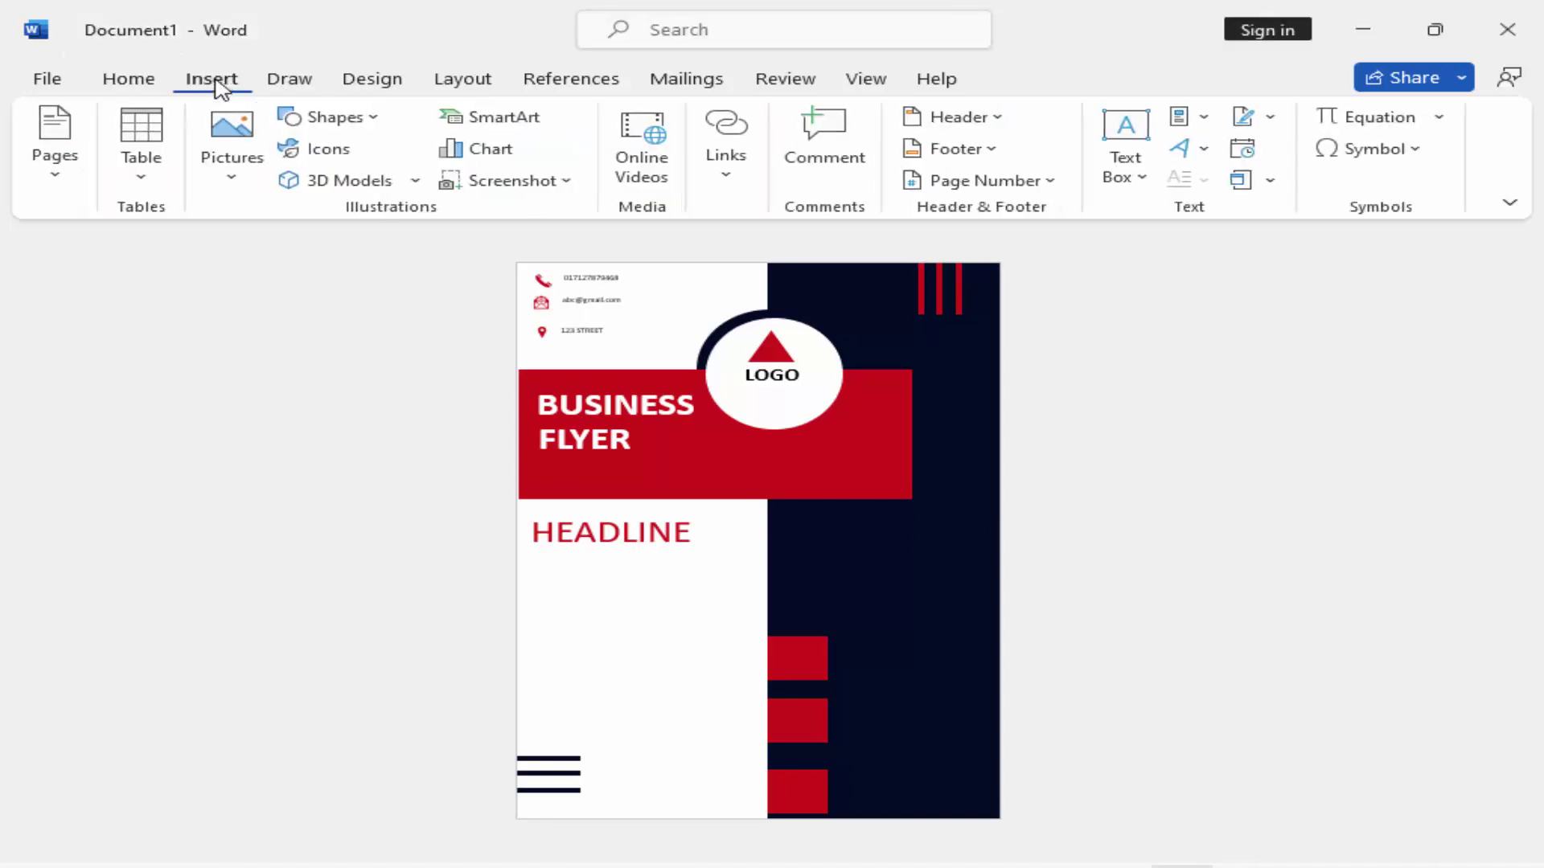
left_click(338, 119)
left_click(344, 203)
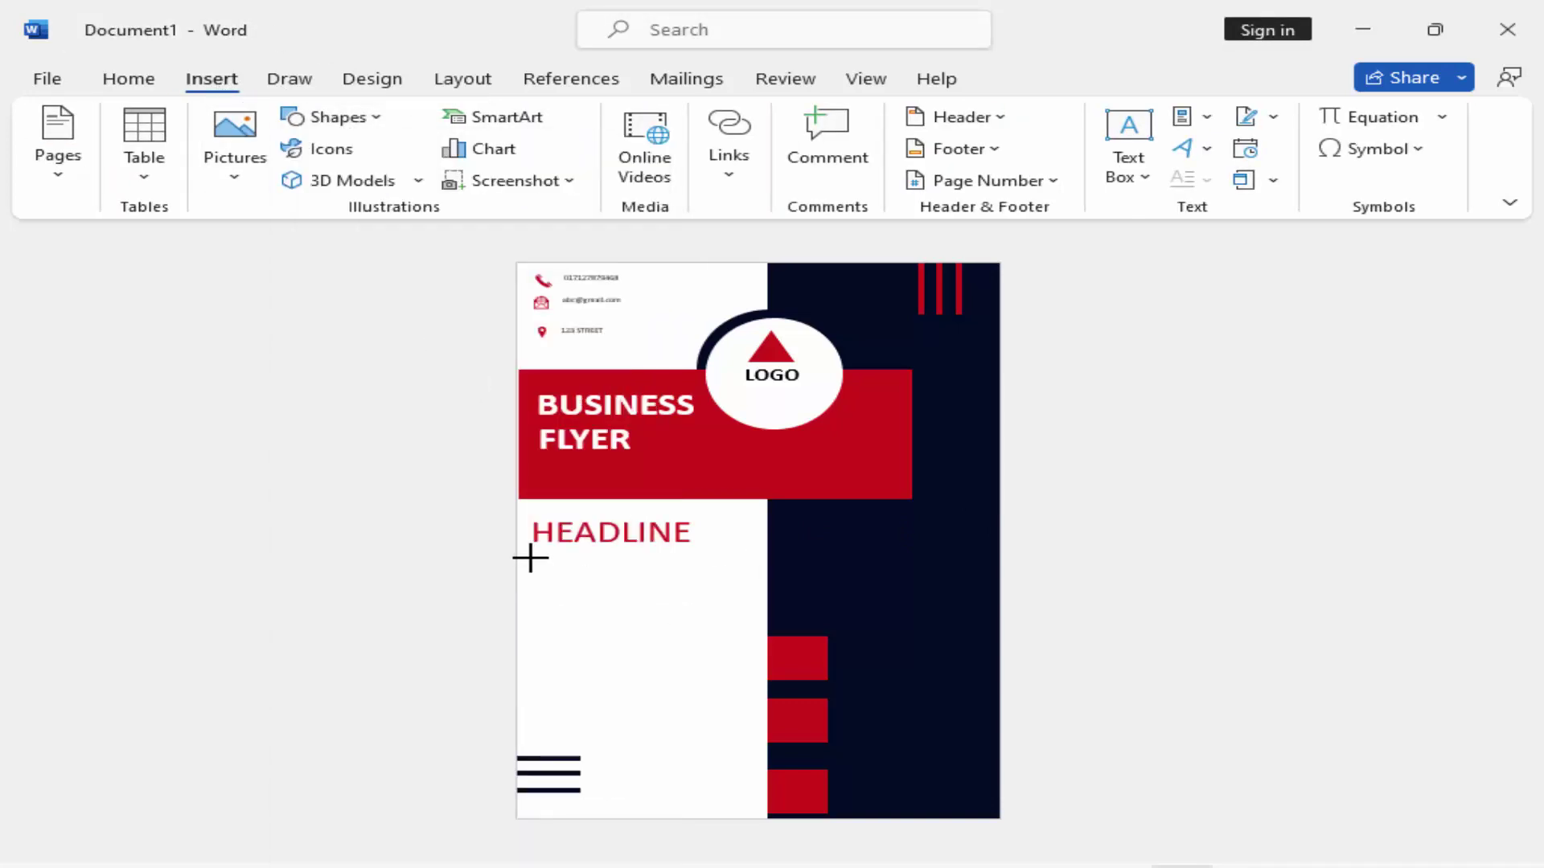
left_click_drag(534, 552, 743, 673)
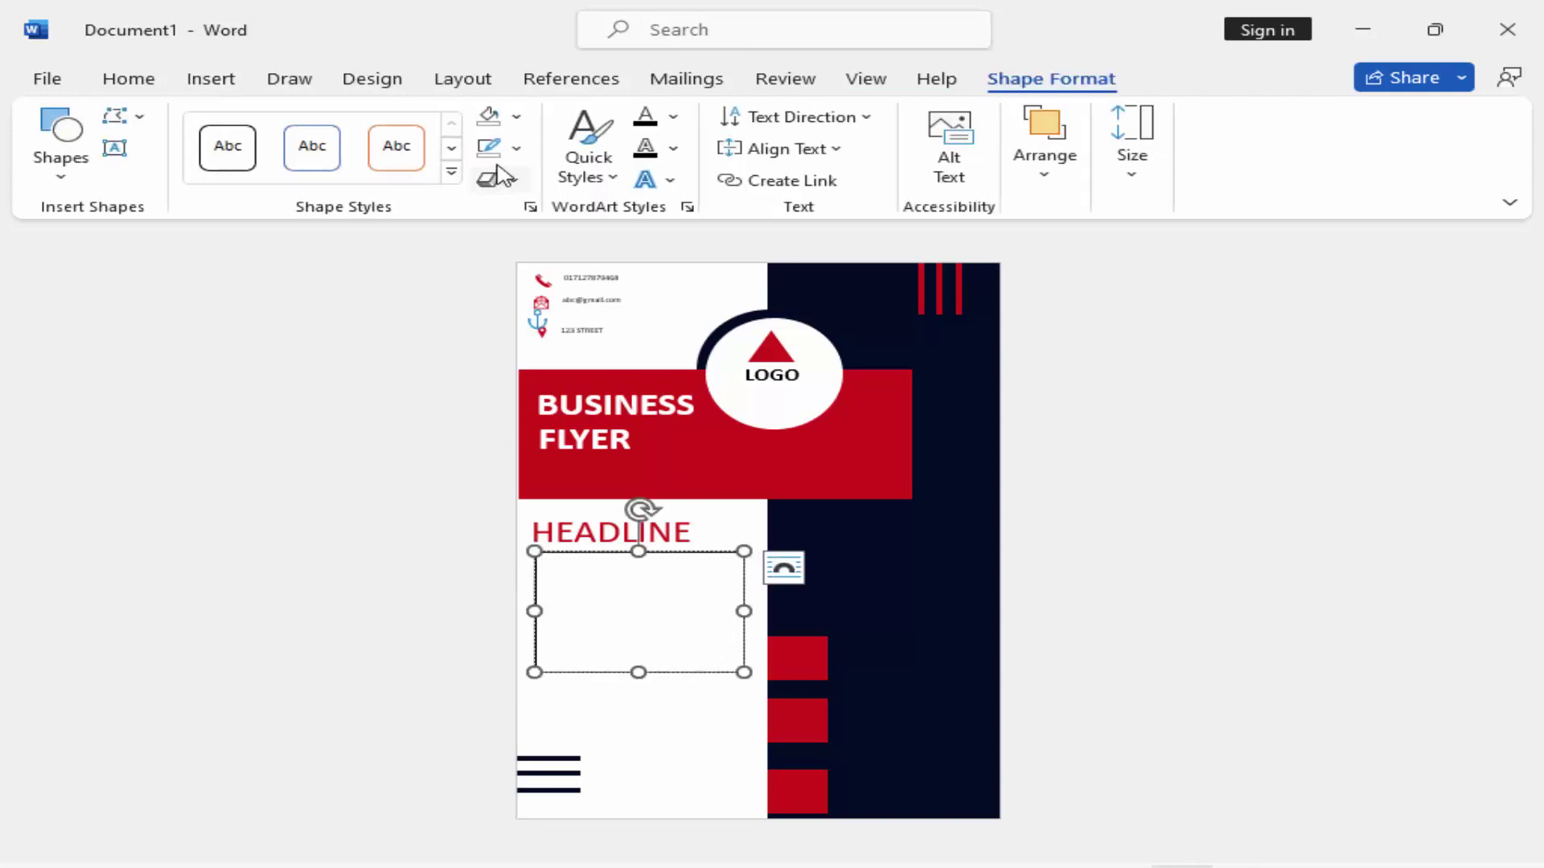
type("Business Administration student. I consider myself a Responsible and orderly person. I am looking forward for my first work experience.")
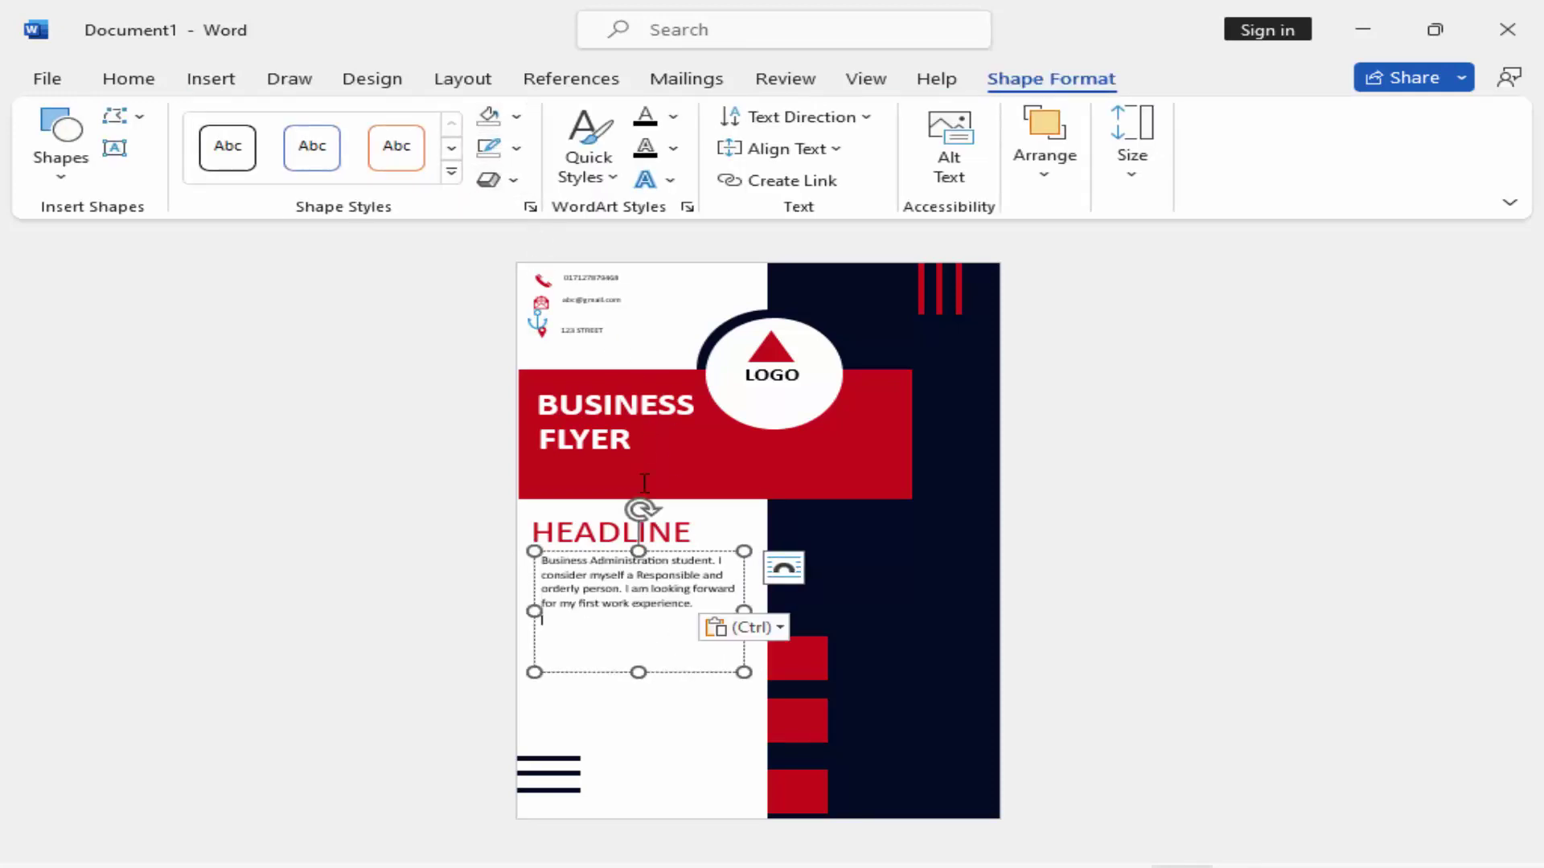
triple_click(583, 560)
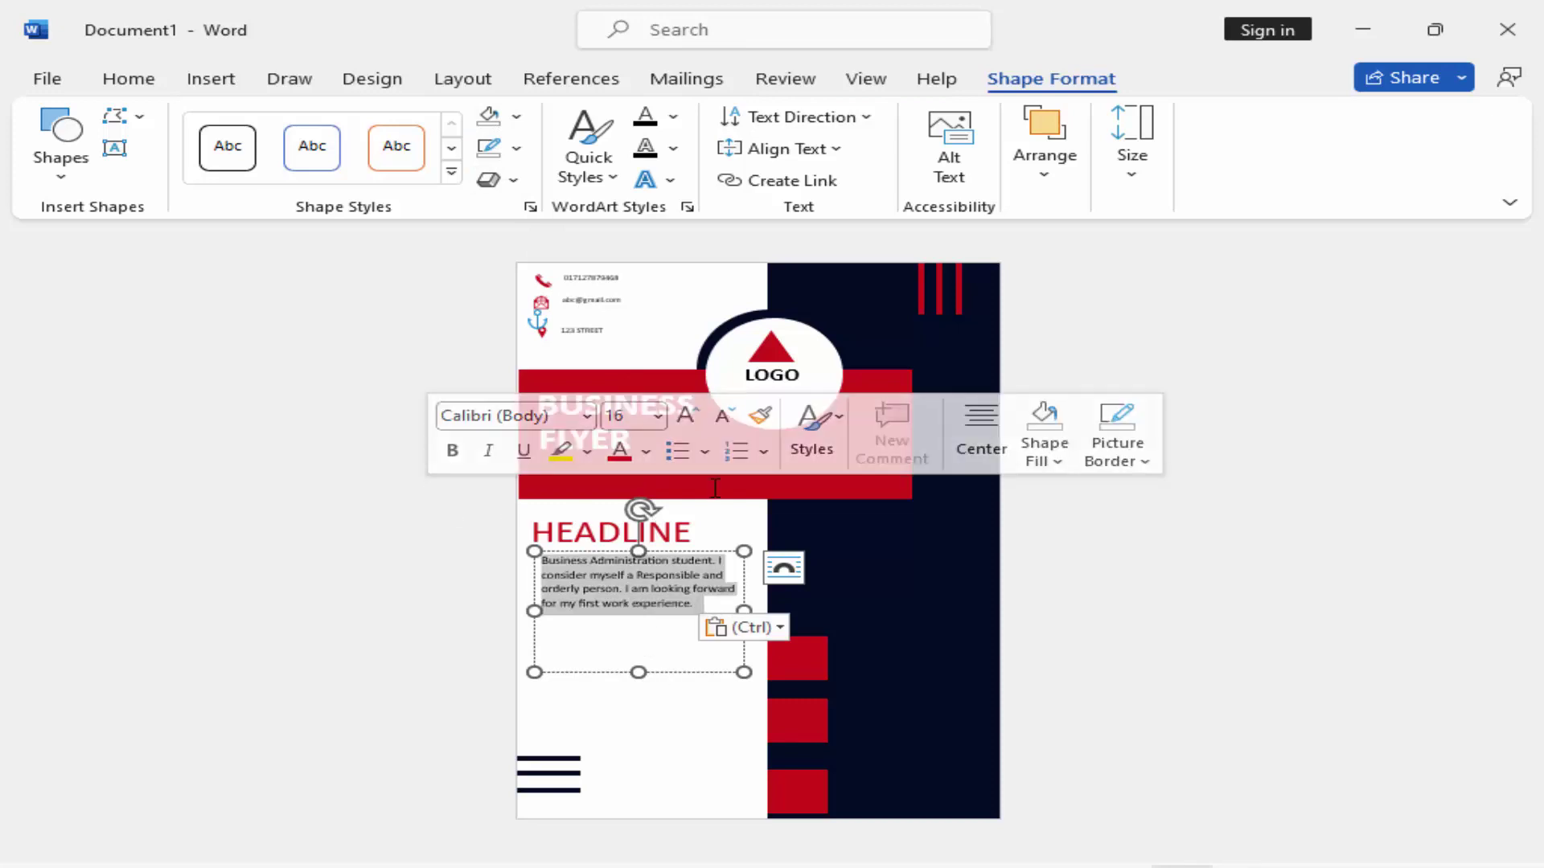
left_click(688, 415)
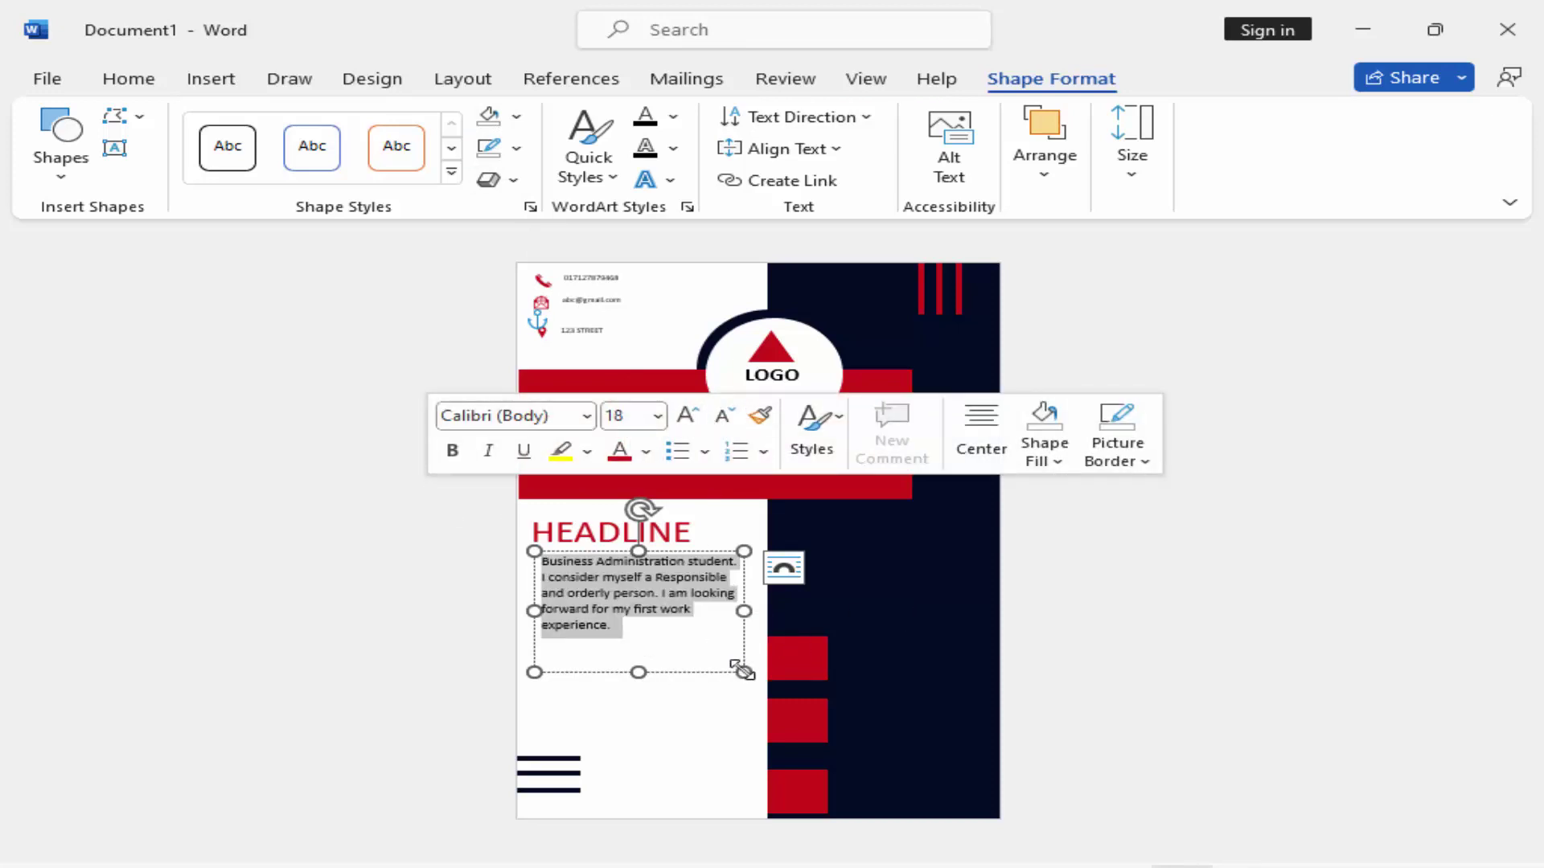
left_click_drag(743, 672, 775, 666)
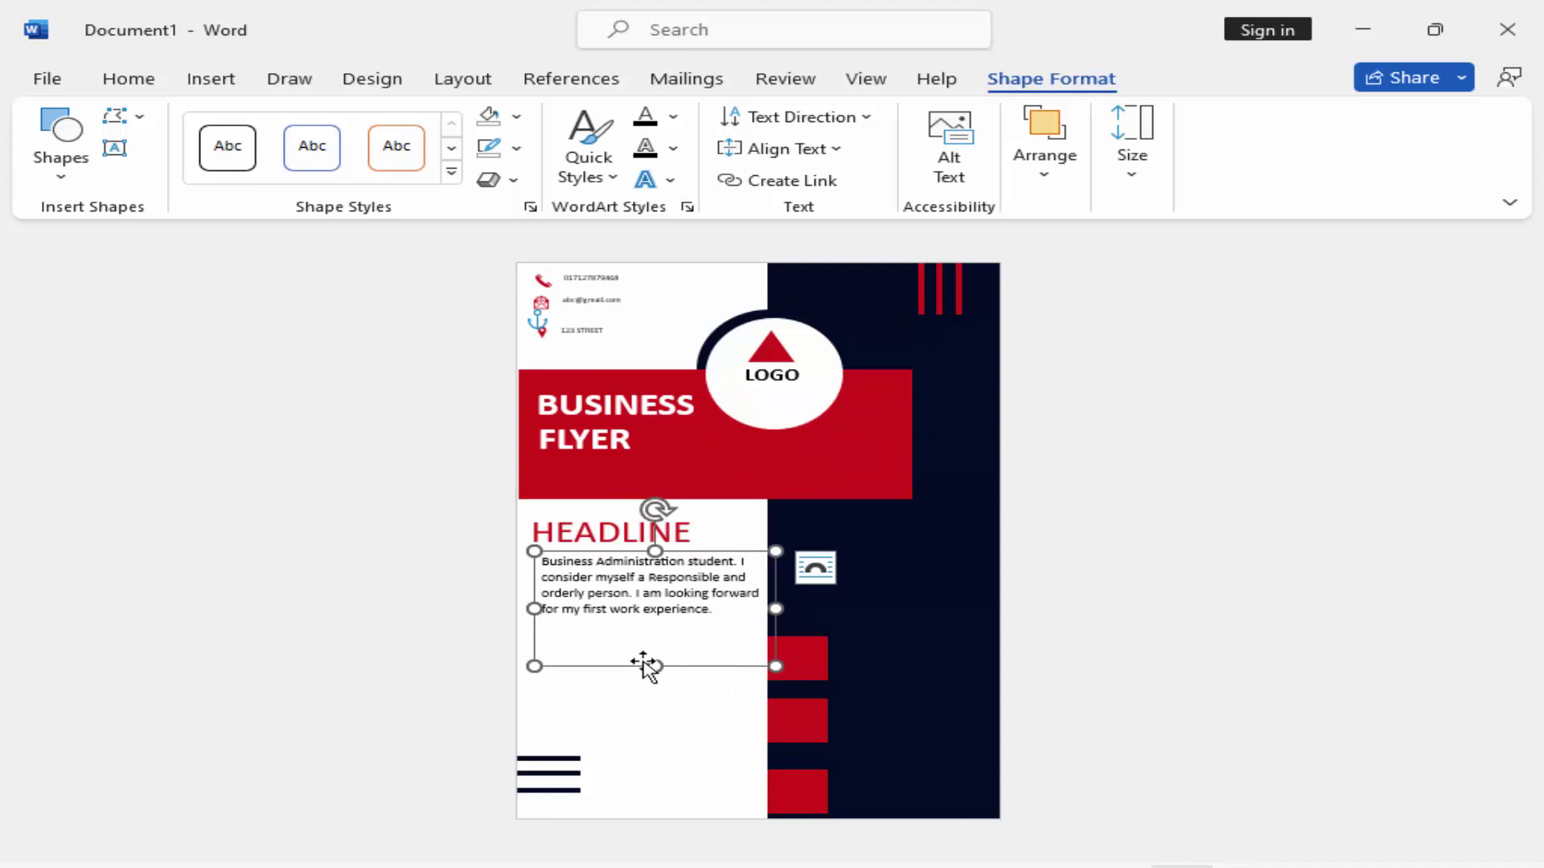
left_click_drag(661, 653, 661, 635)
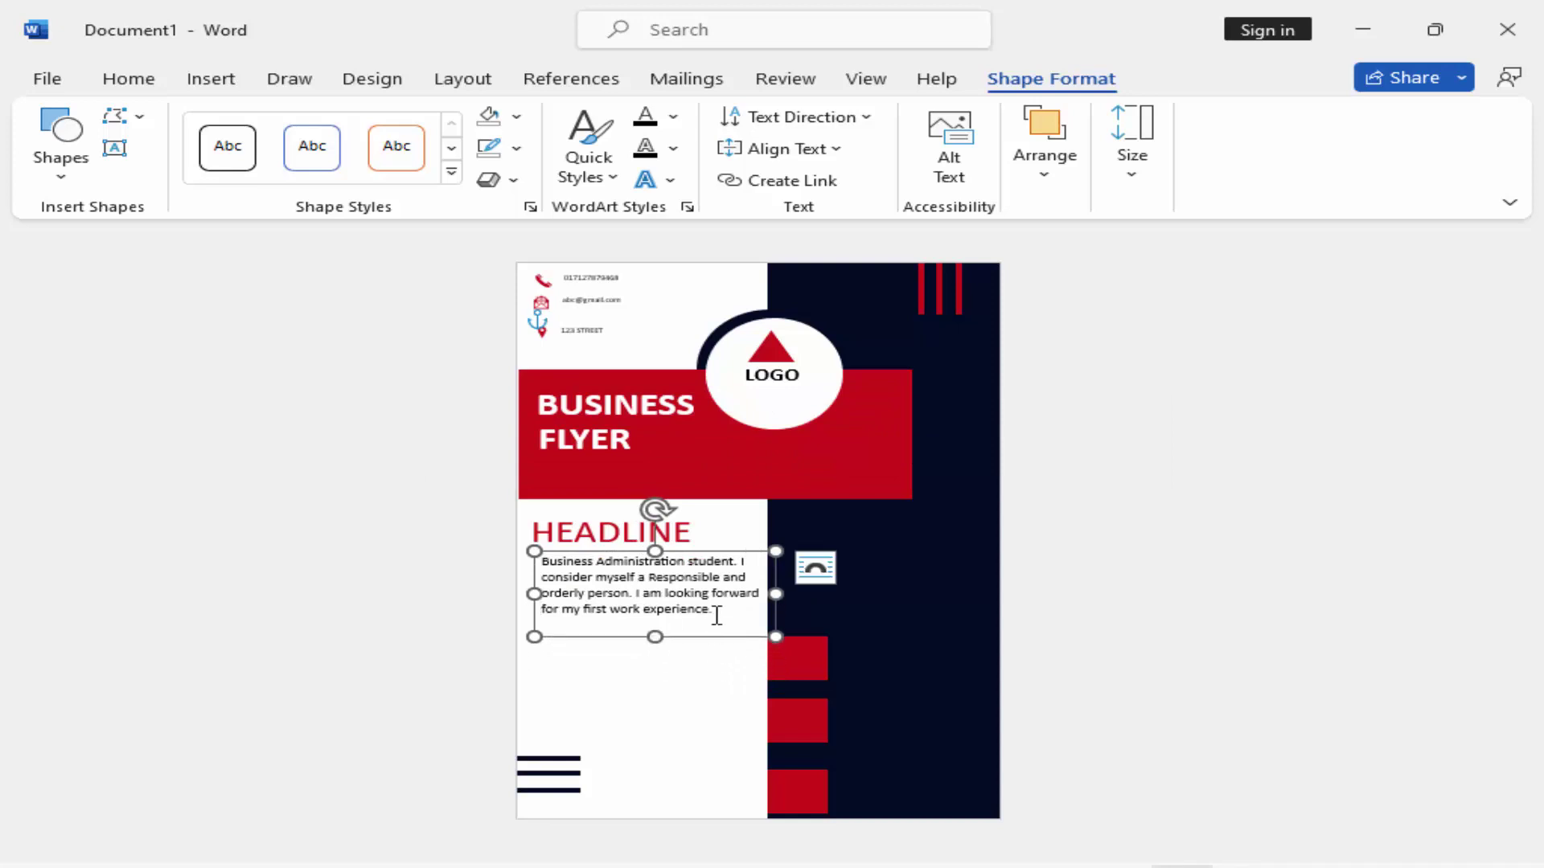
Duplicate the paragraph below the original, reduce it to 16 pt, and resize its box.
right_click(714, 555)
key("Escape")
right_click(747, 553)
left_click(786, 397)
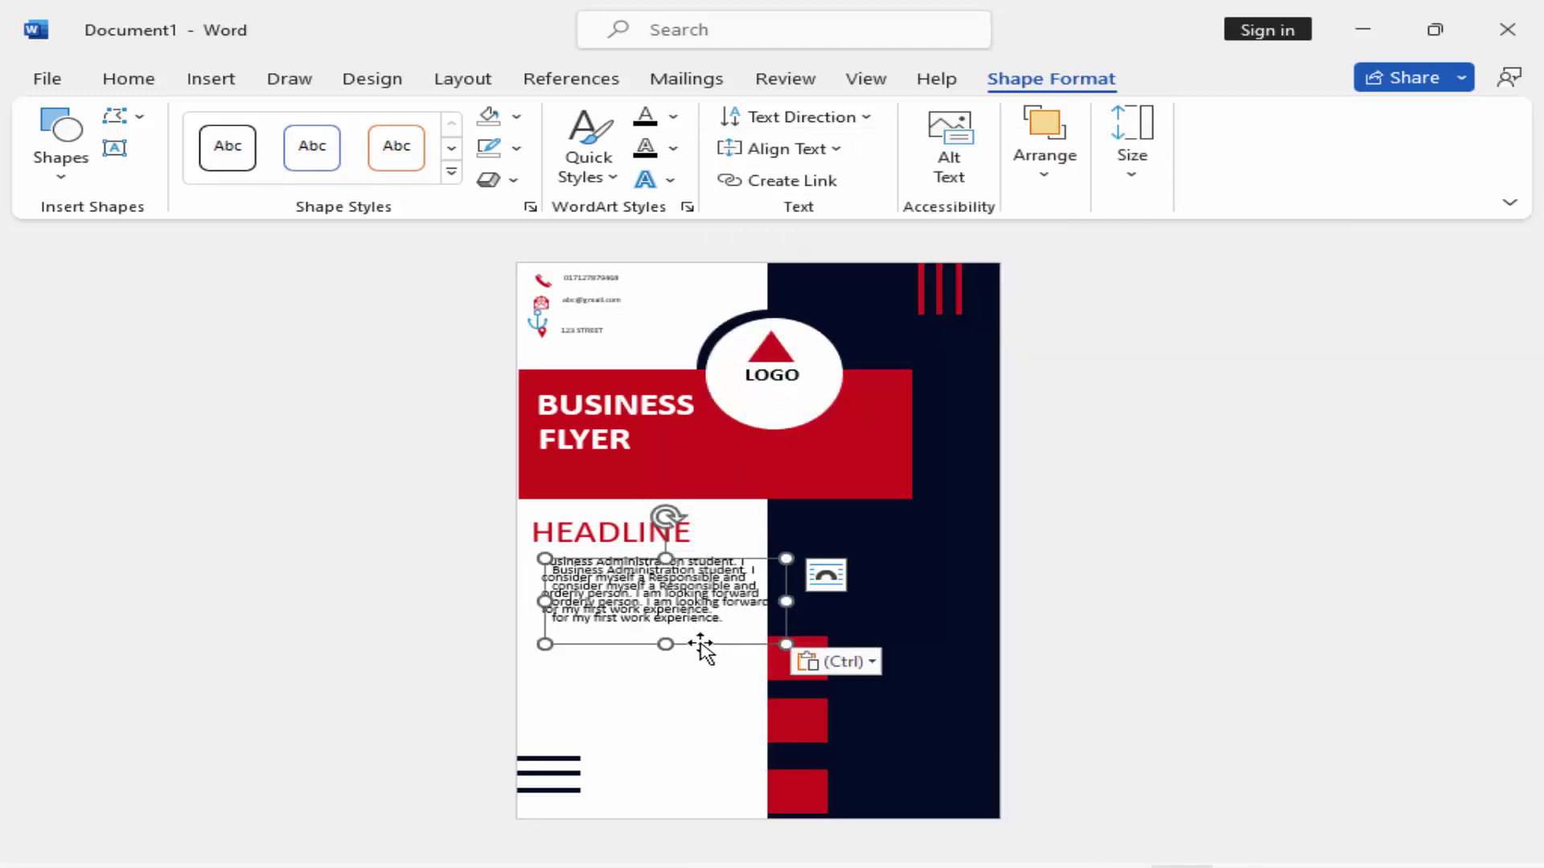
mouse_move(696, 647)
left_mouse_down()
mouse_move(688, 736)
mouse_move(473, 624)
left_mouse_up()
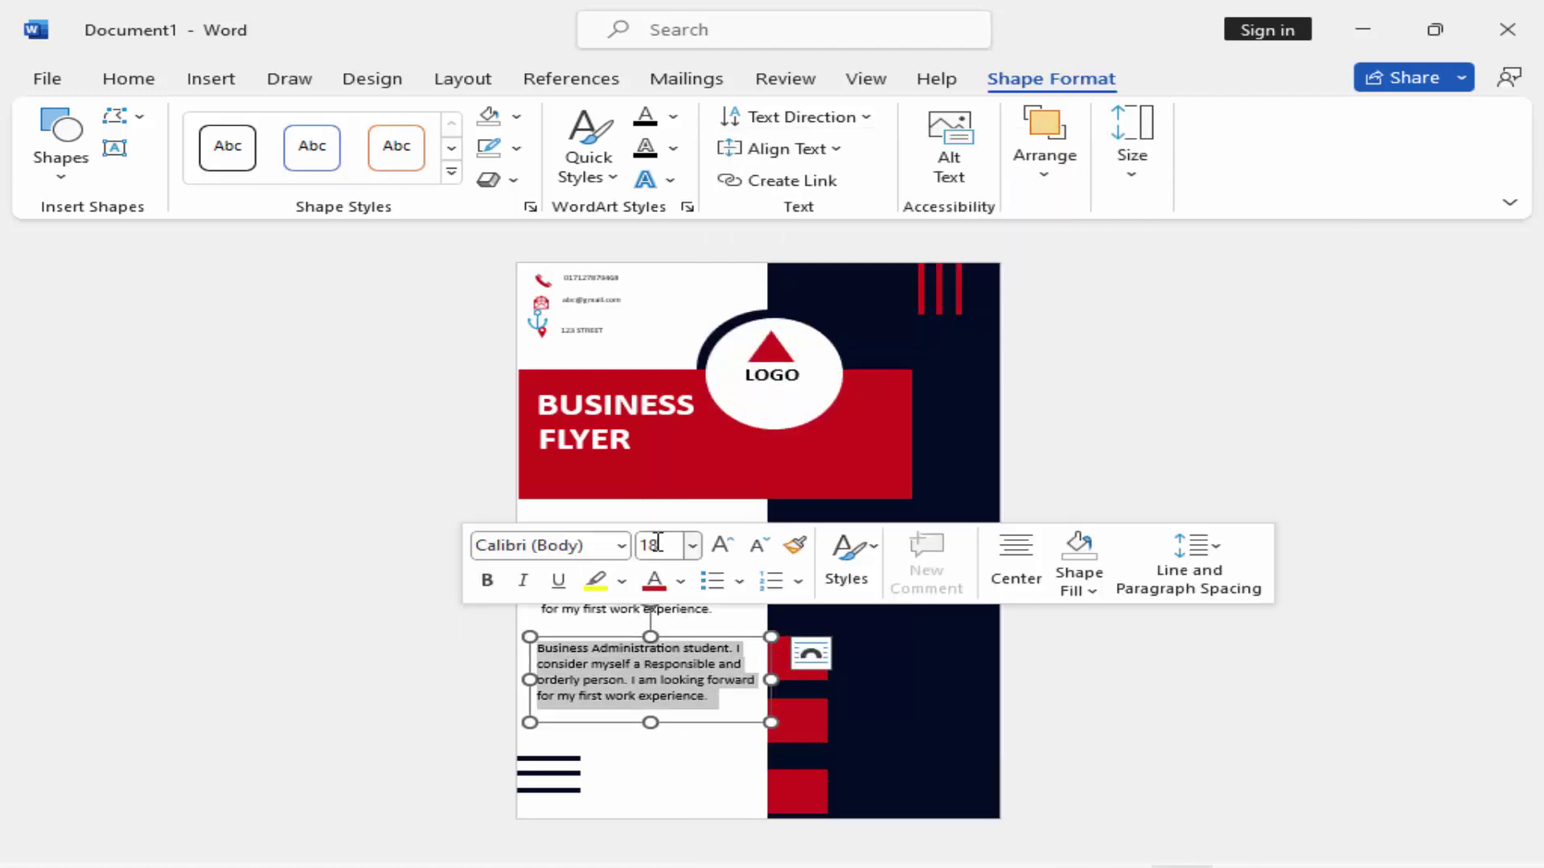
left_click(760, 547)
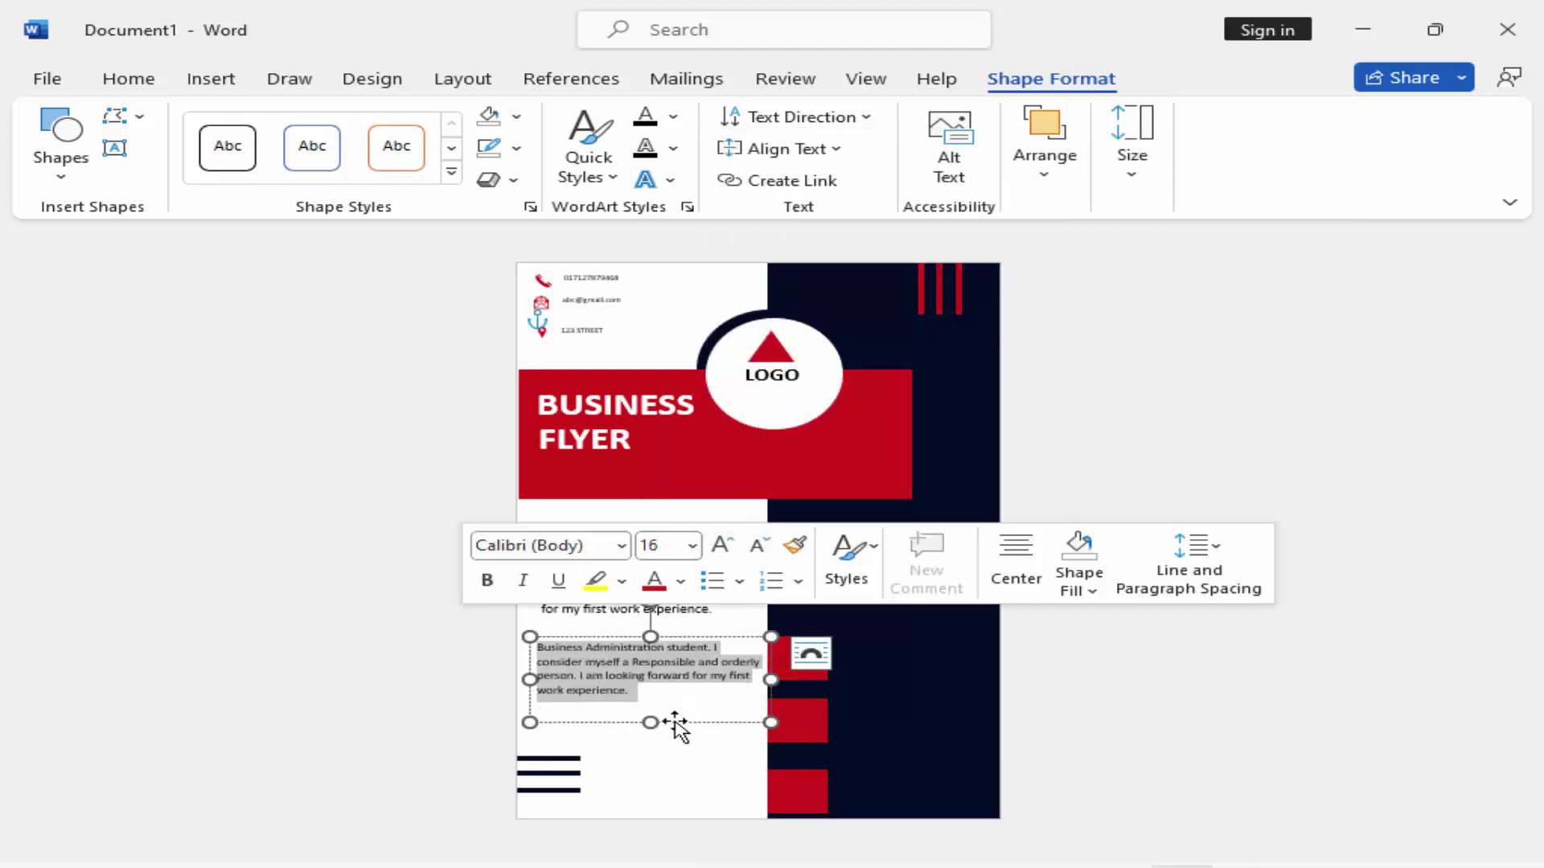
left_click_drag(654, 722, 655, 703)
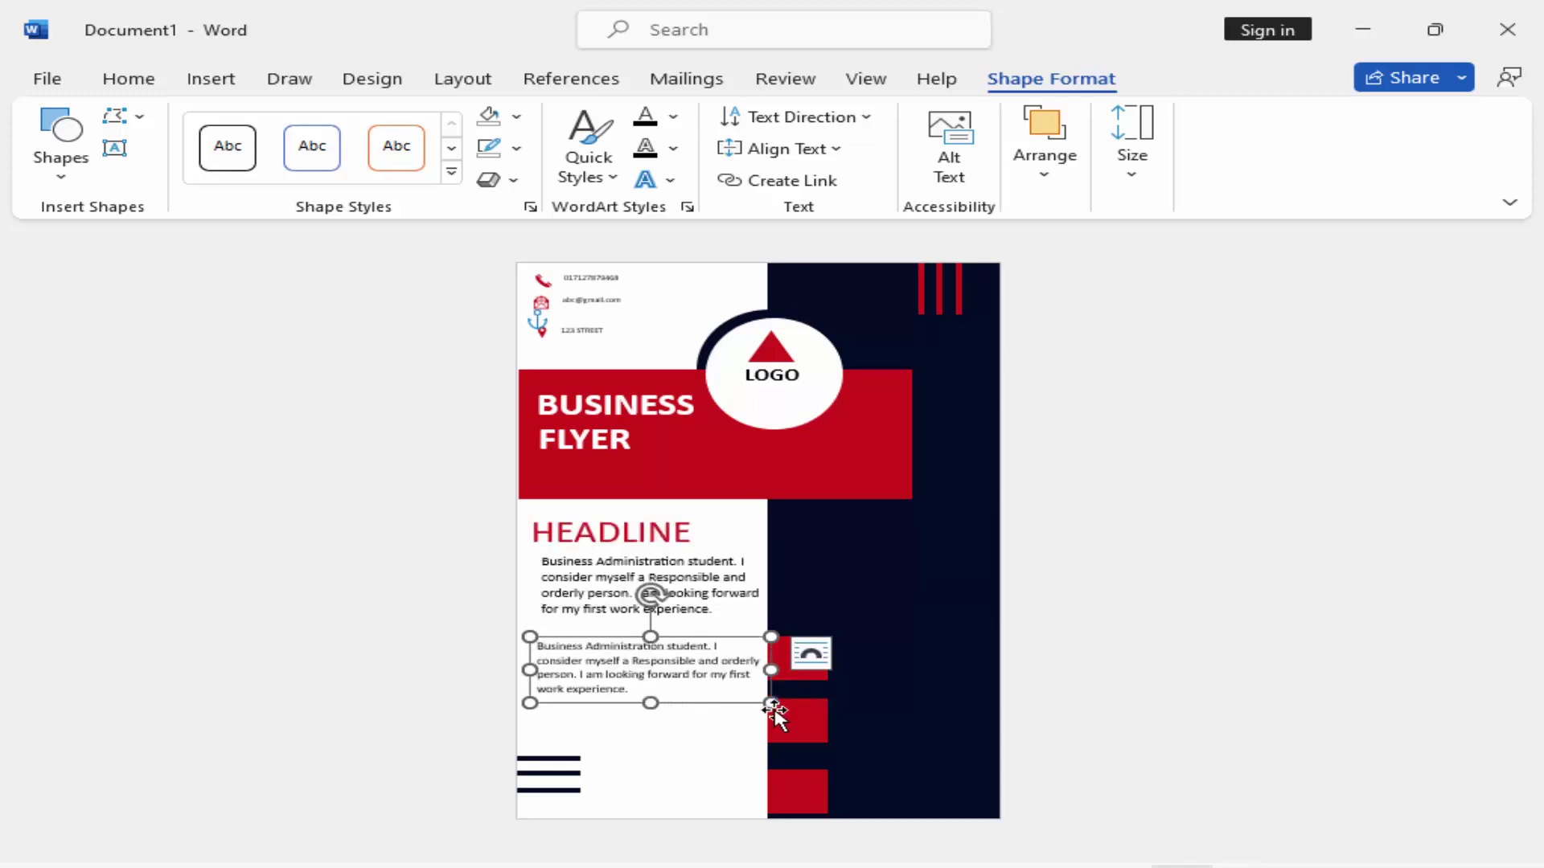
mouse_move(773, 704)
left_mouse_down()
mouse_move(788, 705)
mouse_move(756, 672)
mouse_move(734, 674)
left_mouse_up()
Paste a second 16 pt copy below the first smaller block.
right_click(735, 673)
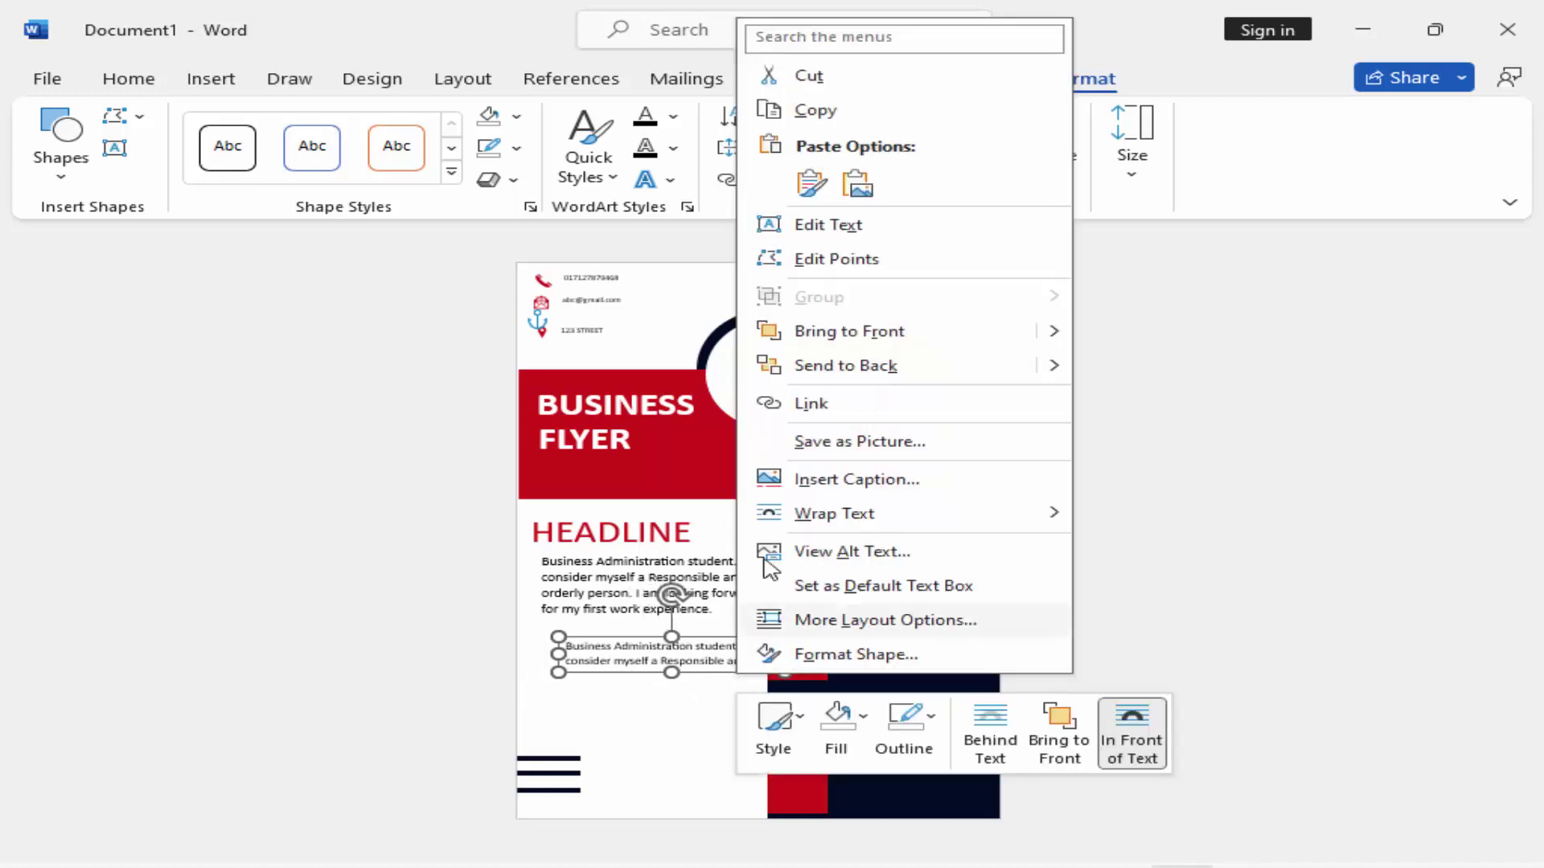
left_click(812, 128)
right_click(712, 680)
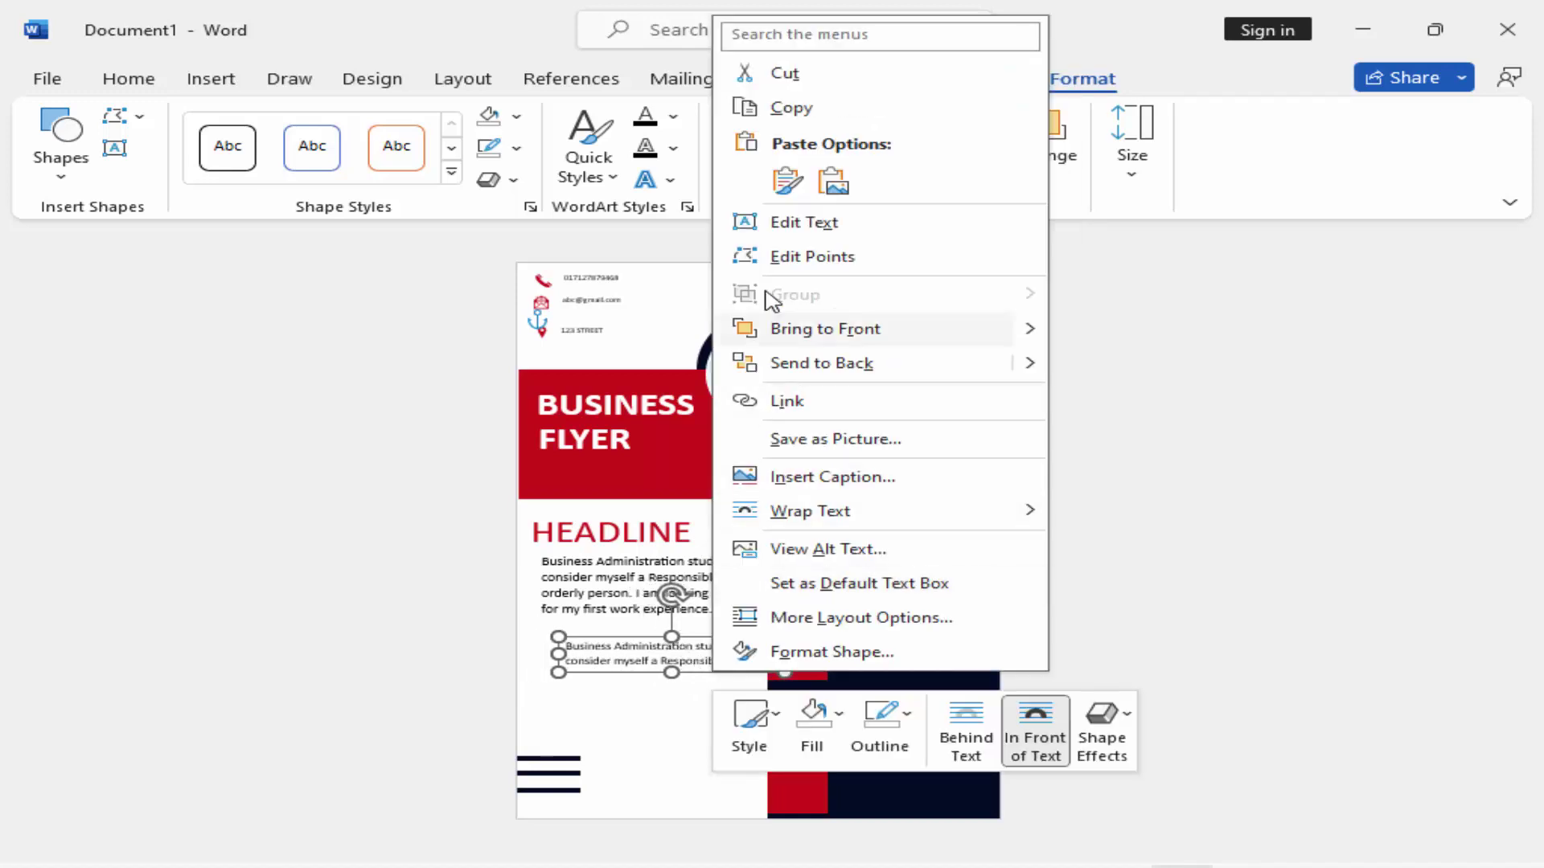
left_click(789, 180)
left_click_drag(715, 686, 703, 709)
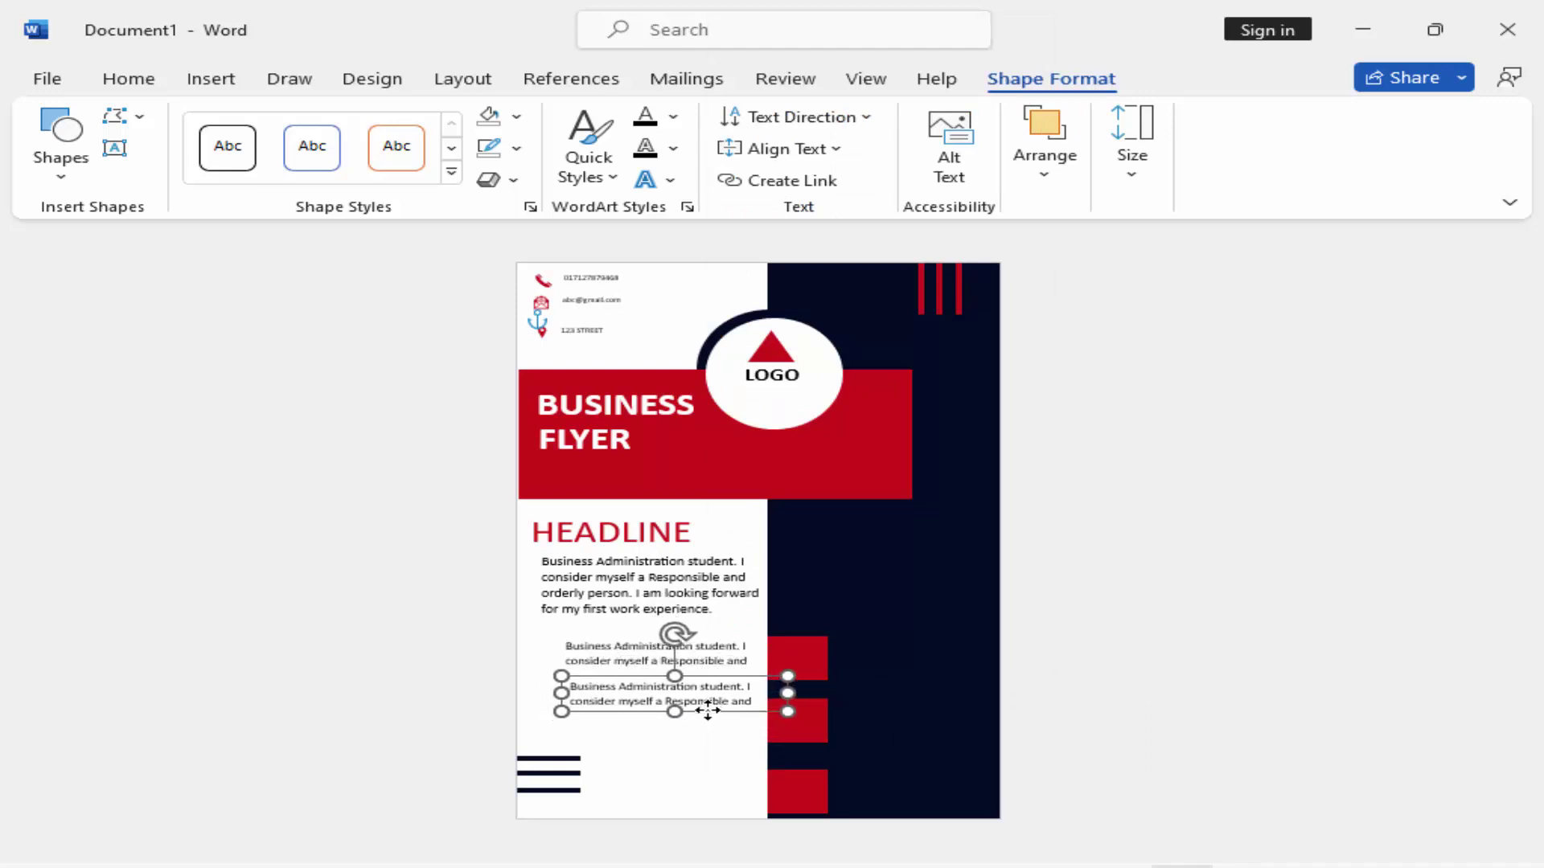
right_click(704, 711)
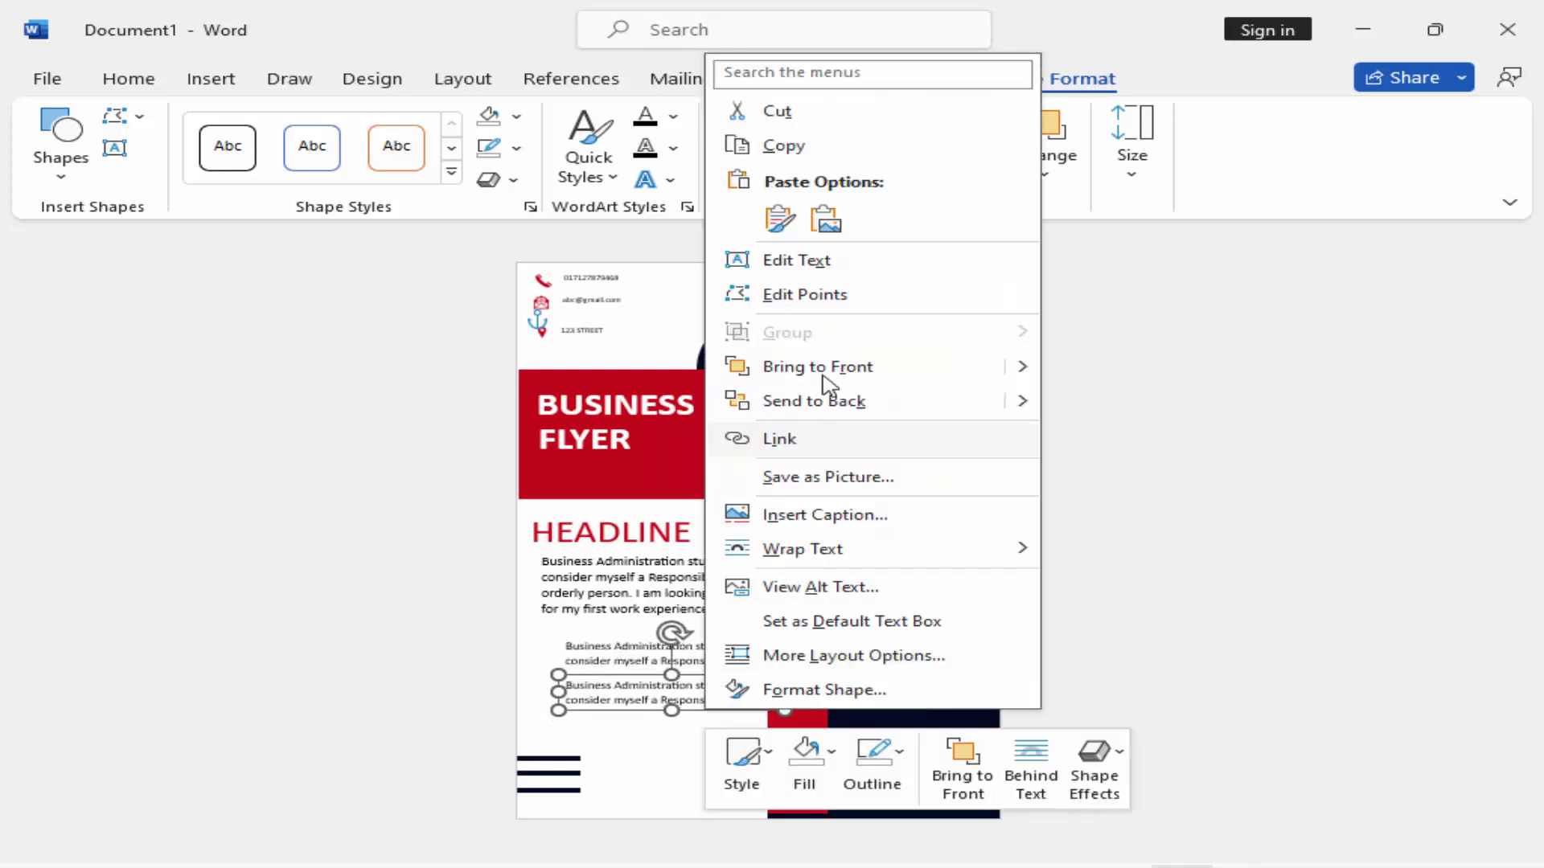
key("Escape")
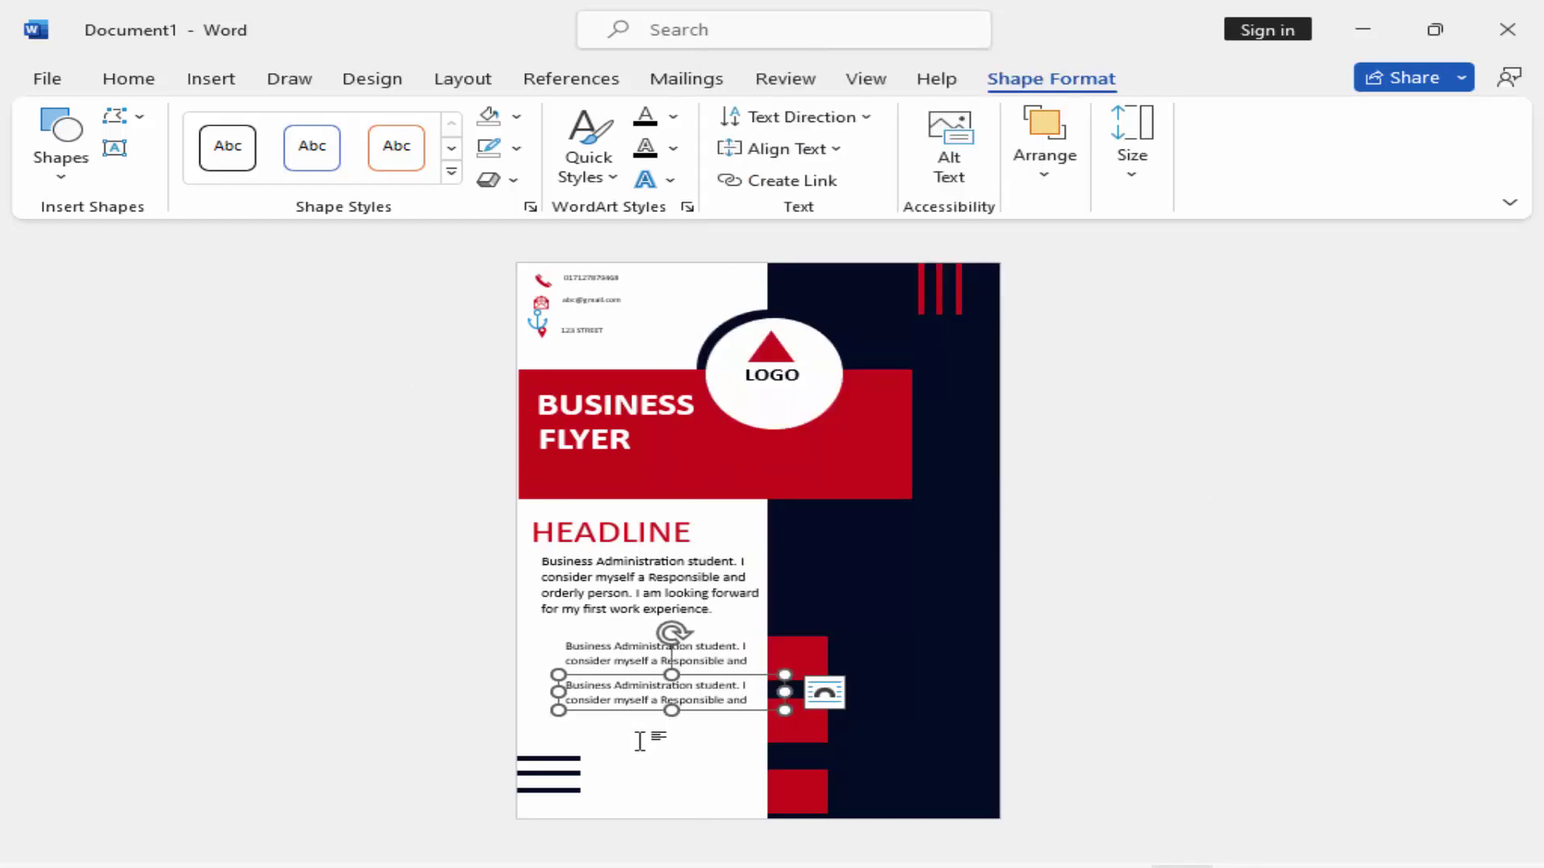
left_click(639, 740)
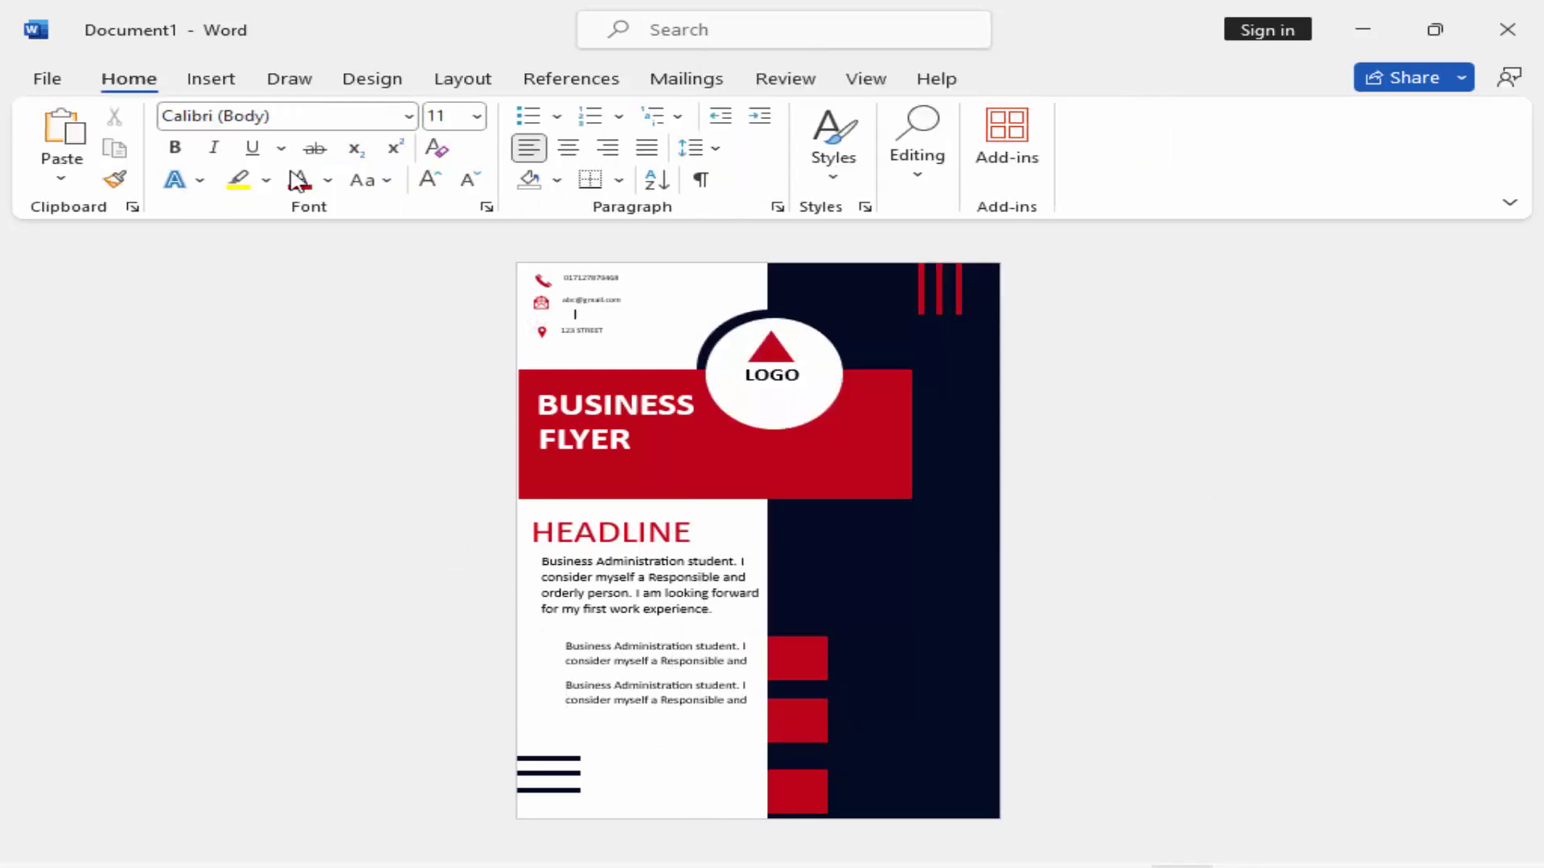
Draw a small oval just left of the first smaller text block.
left_click(201, 80)
left_click(338, 117)
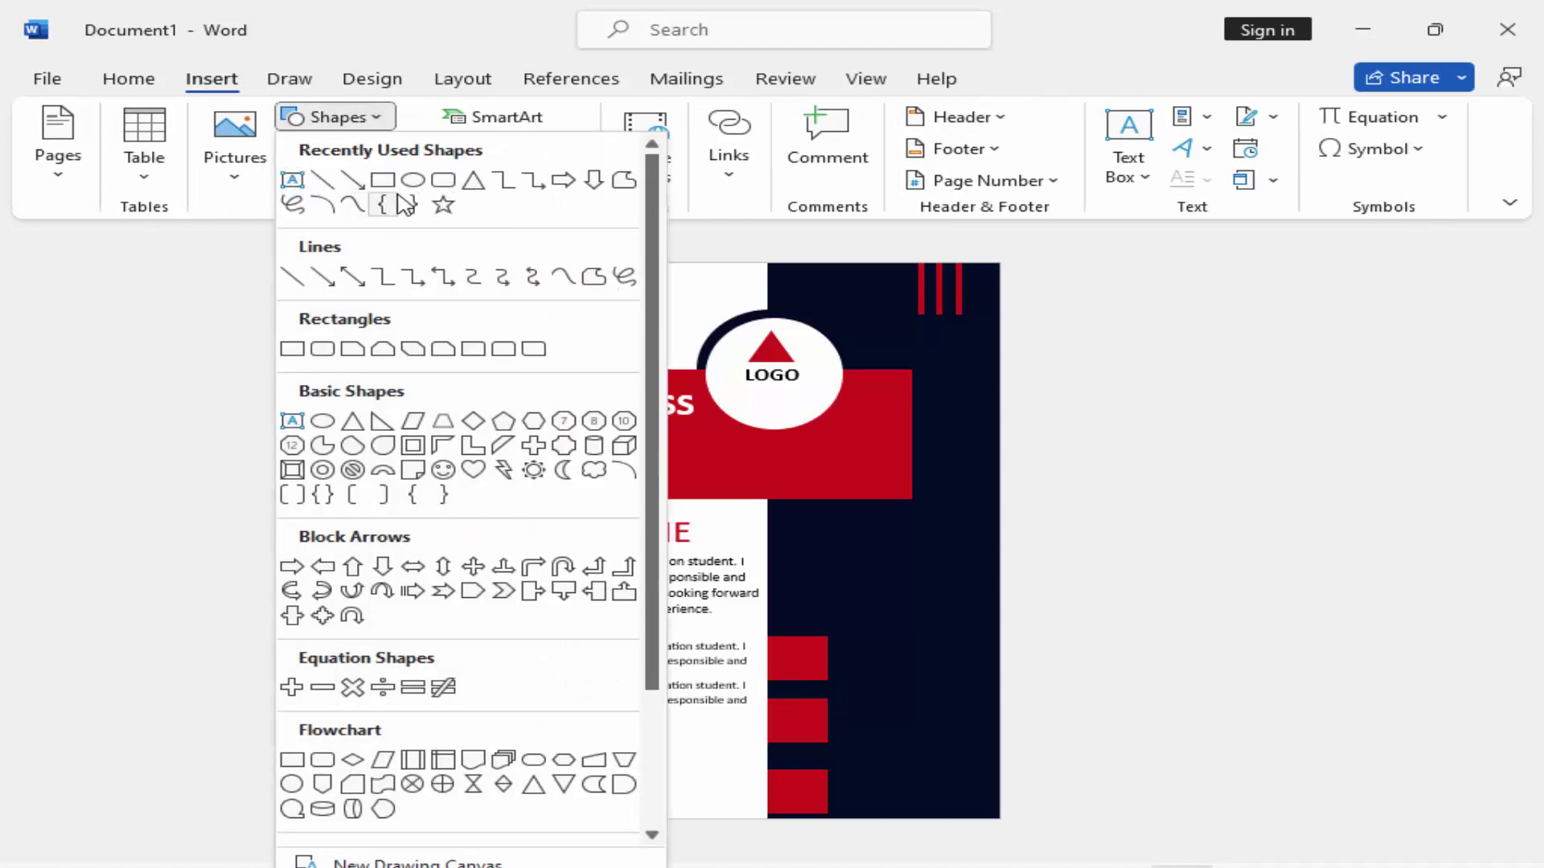
left_click(398, 180)
scroll(592, 678, "up", 5, "ctrl")
scroll(386, 675, "down", 3)
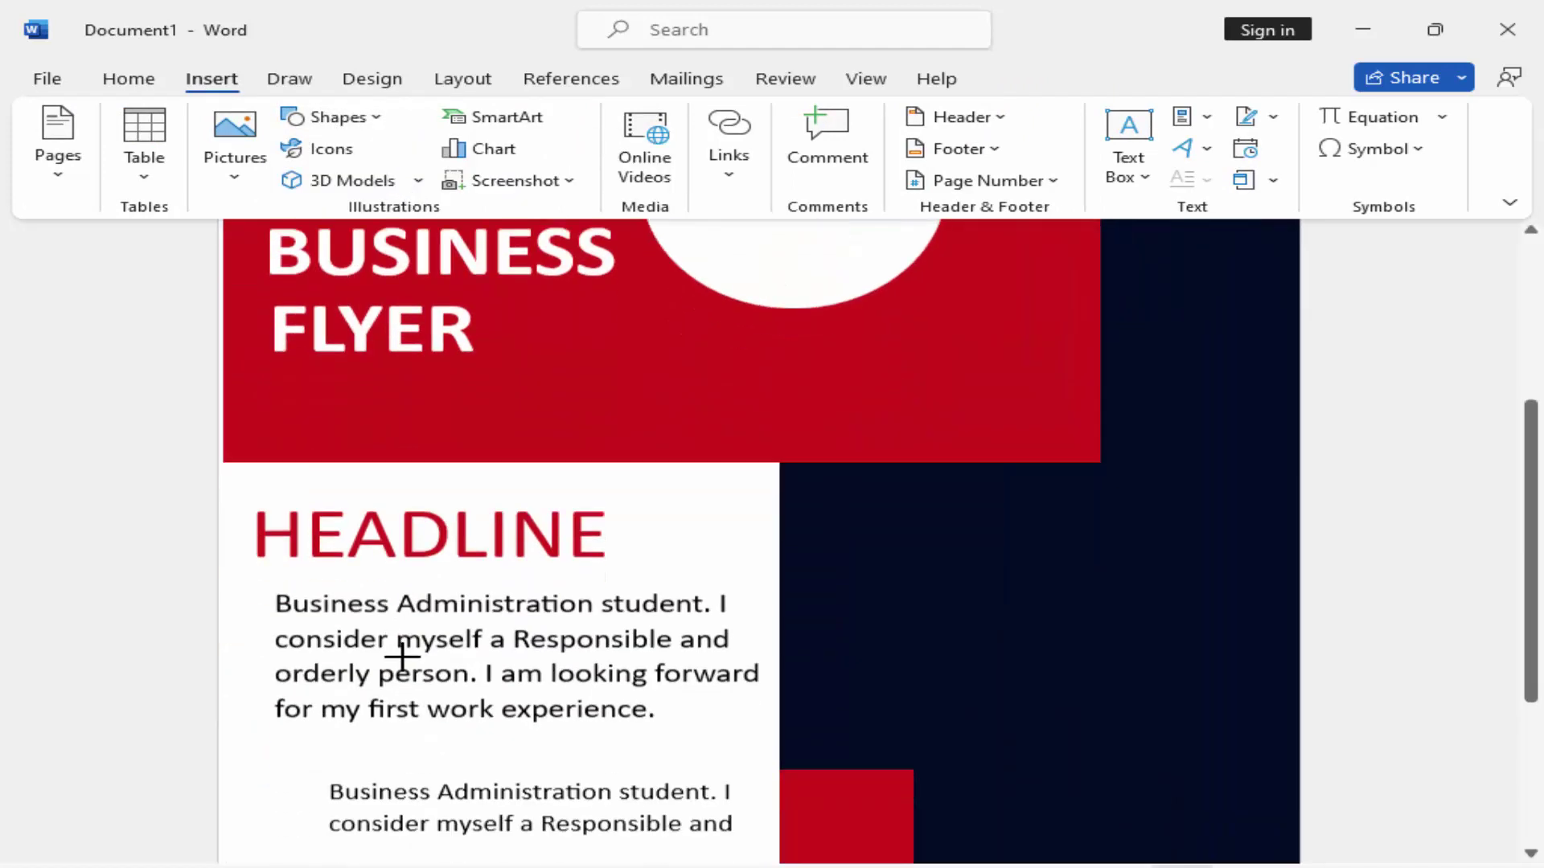
scroll(338, 655, "down", 3)
scroll(280, 657, "down", 1)
left_click_drag(273, 496, 315, 527)
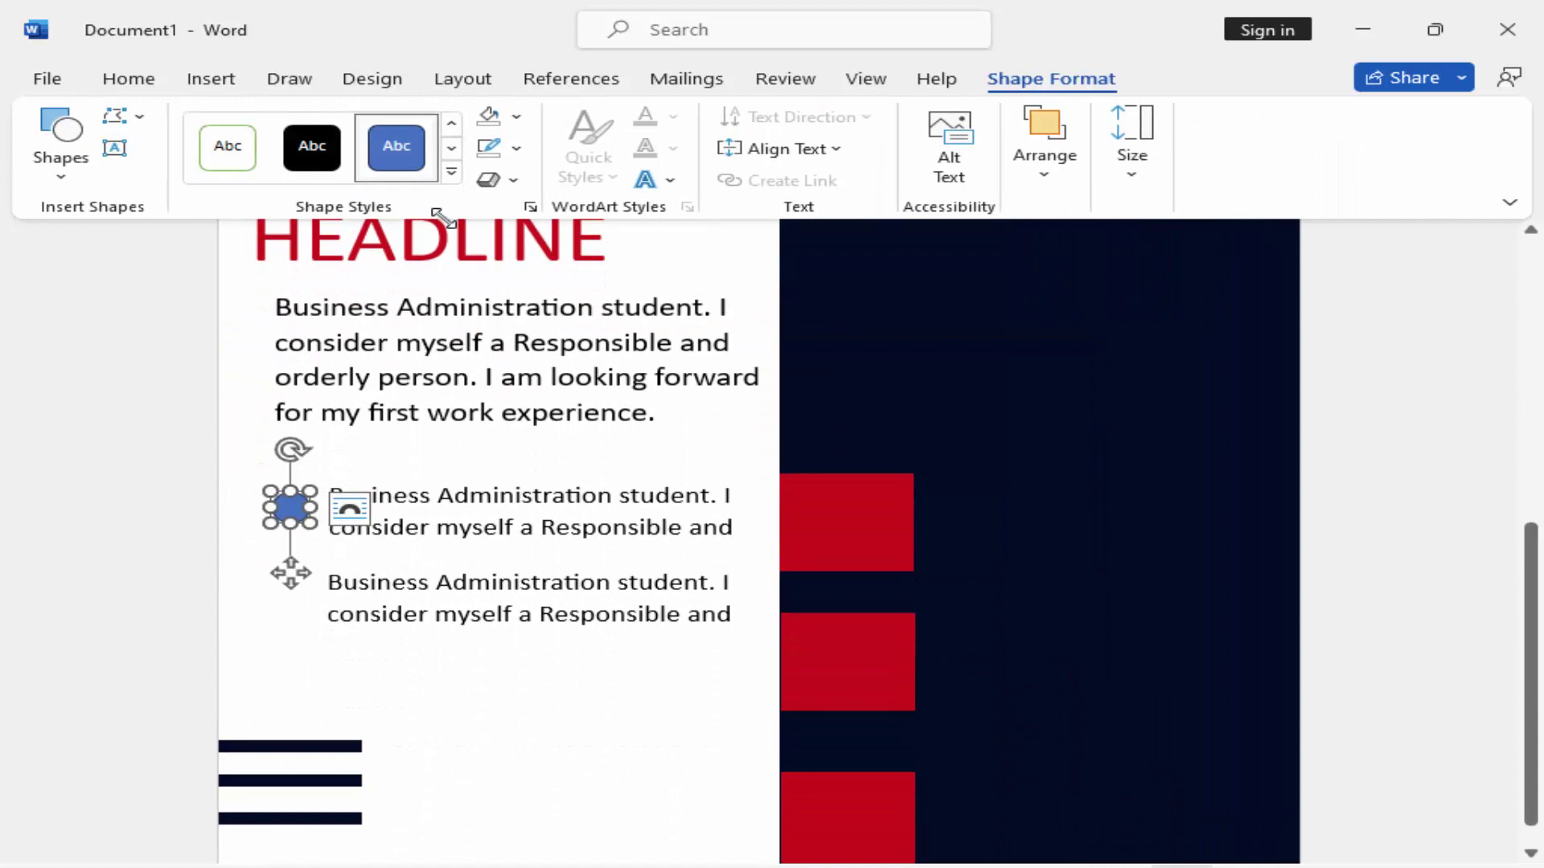
left_click(515, 116)
Fill the oval red and place a copy beside the second smaller text block.
left_click(487, 419)
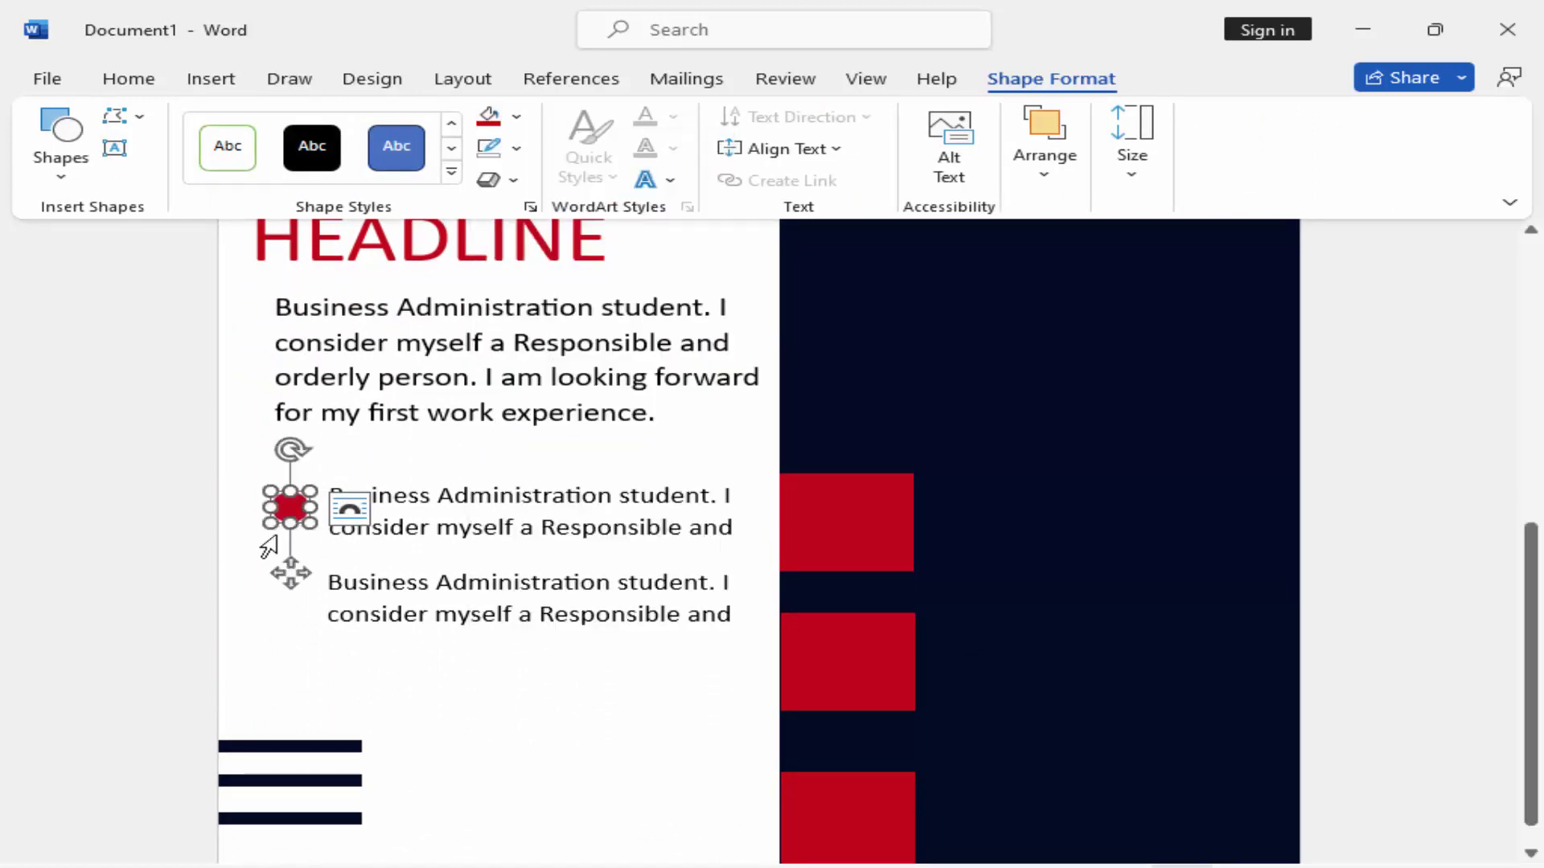
right_click(290, 508)
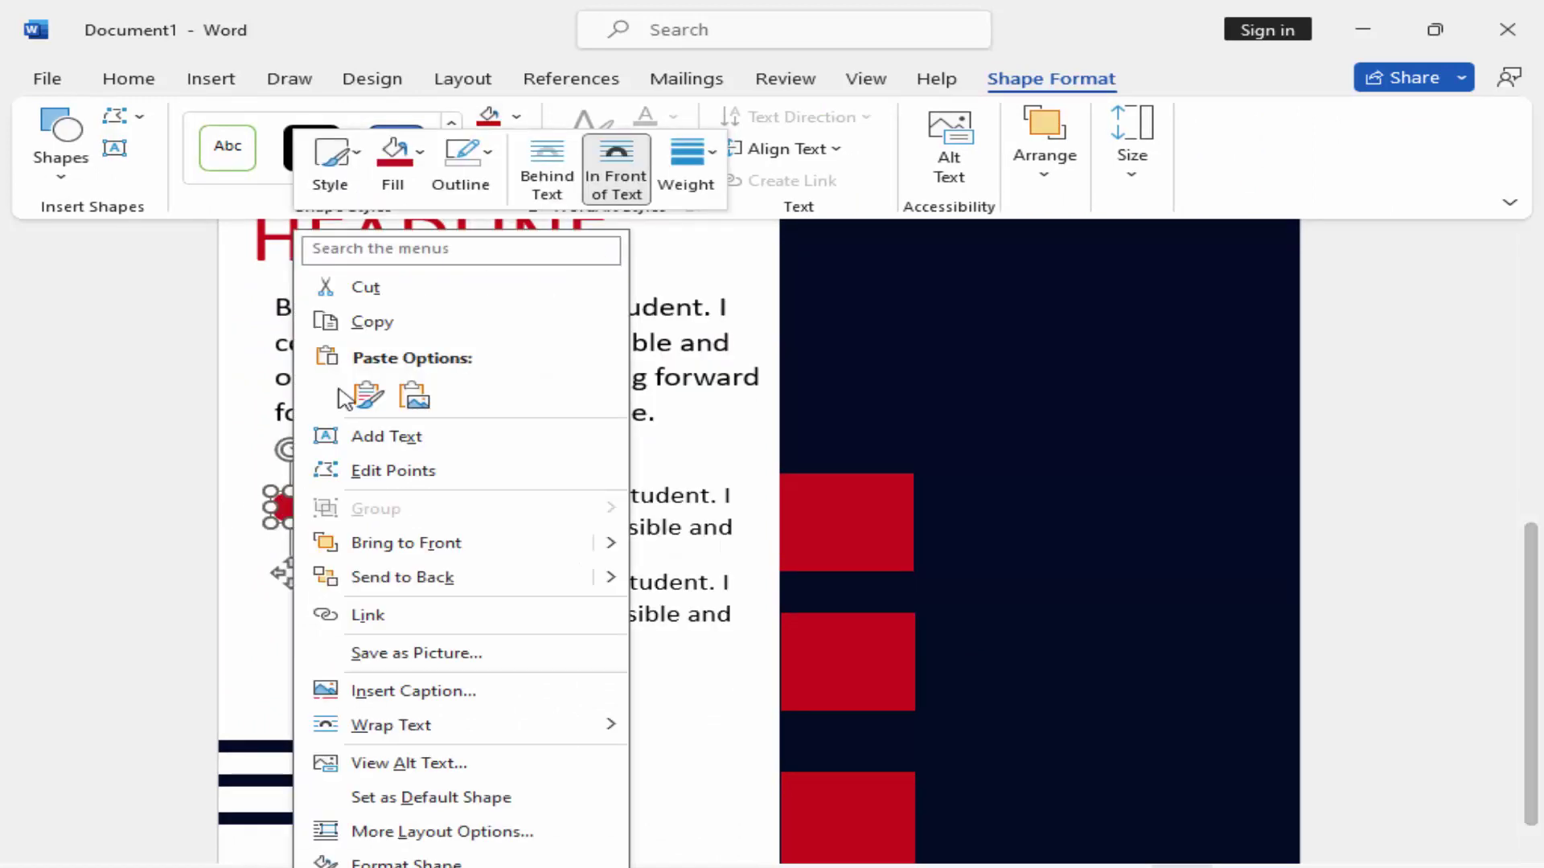
left_click(370, 326)
right_click(288, 517)
left_click(375, 390)
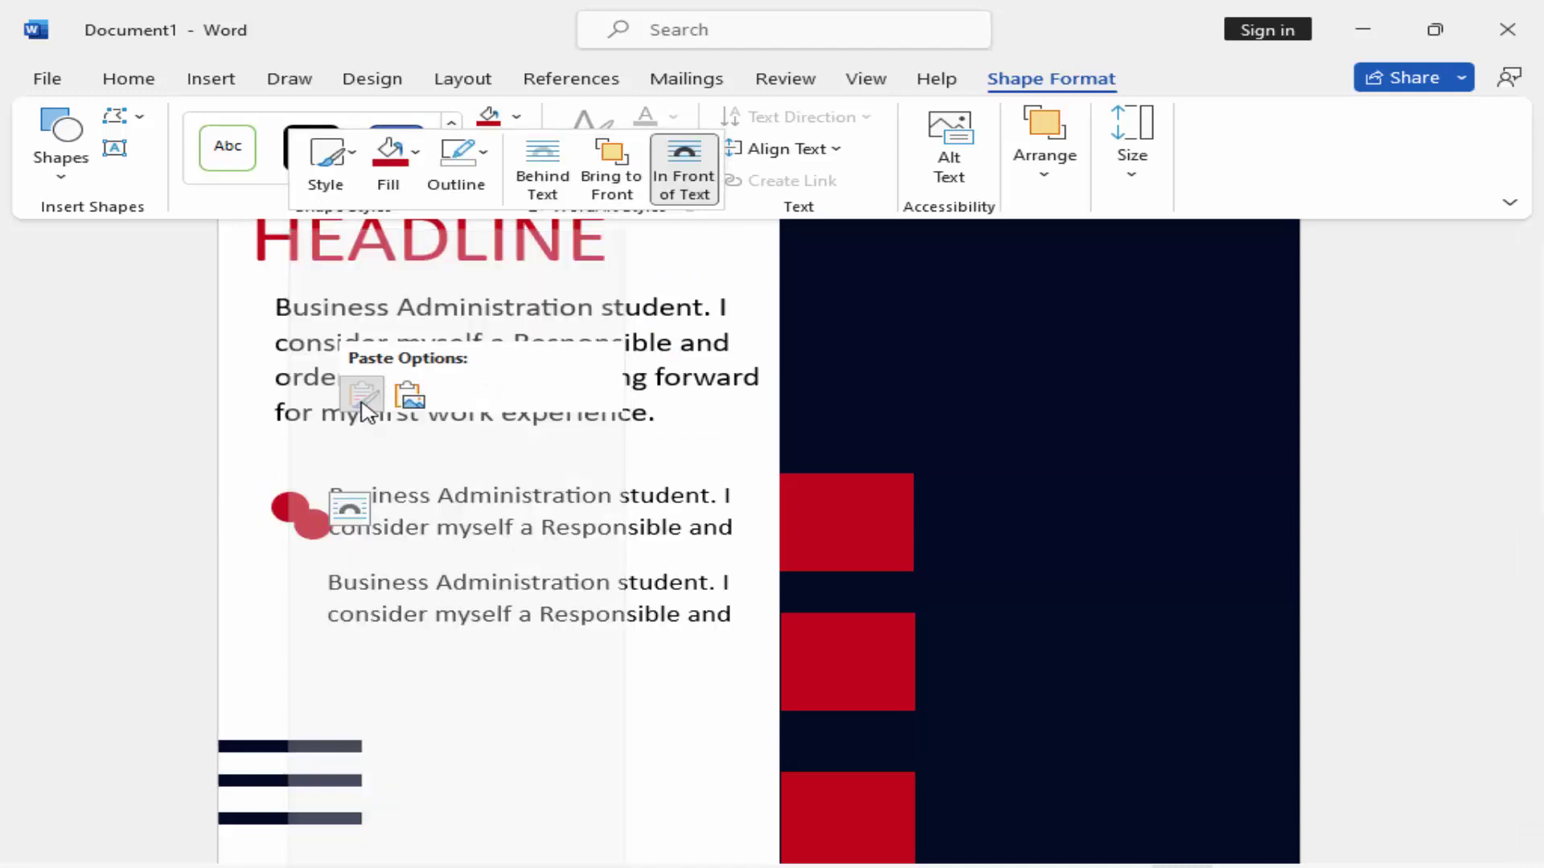
left_click_drag(319, 526, 294, 563)
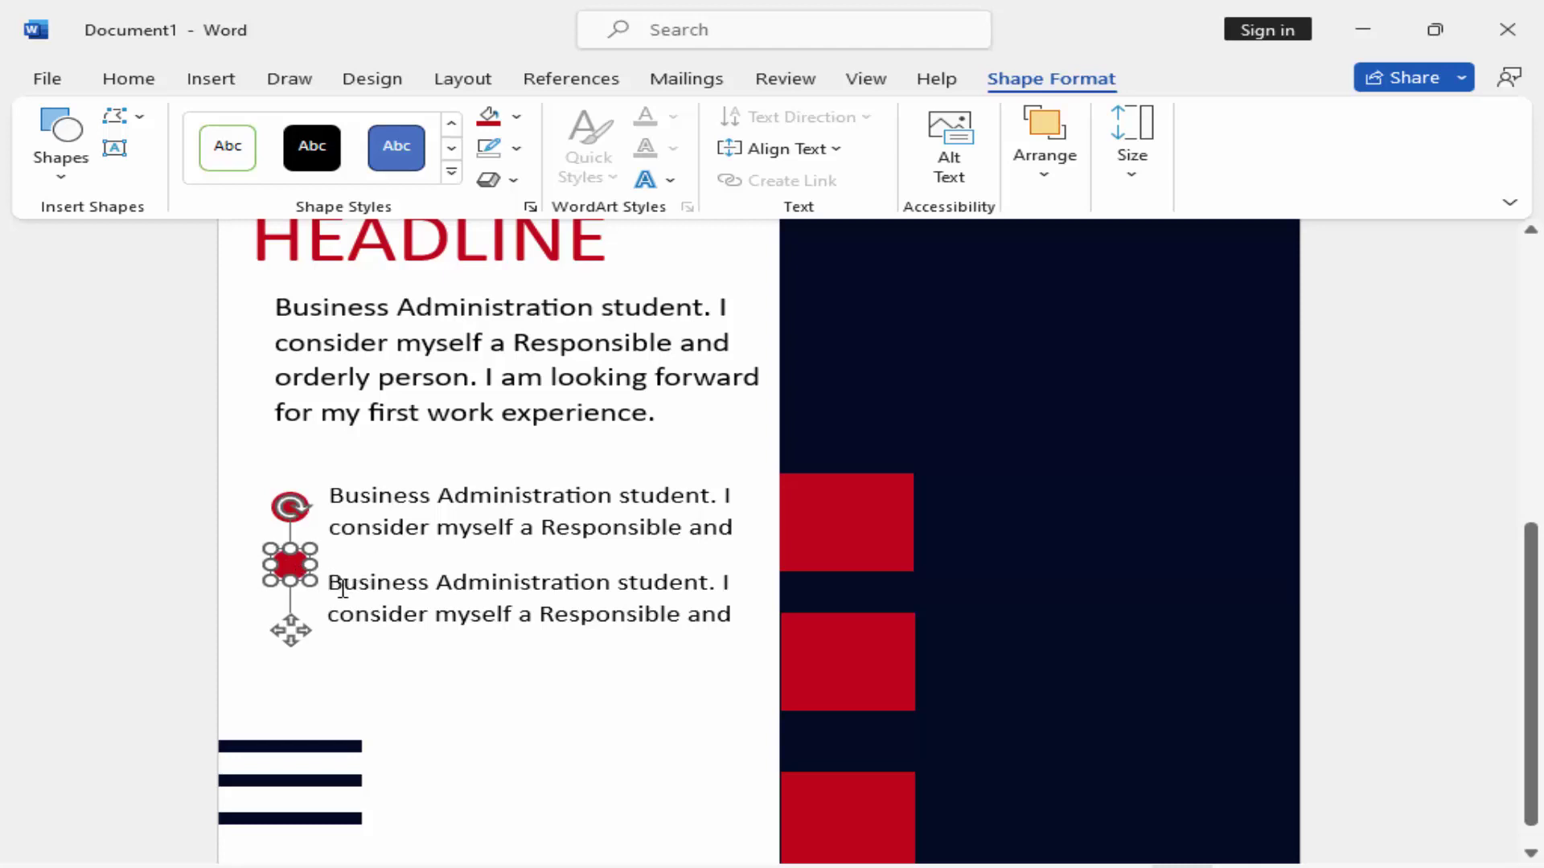
key("Down")
key("Down")
key("Down")
key("Down")
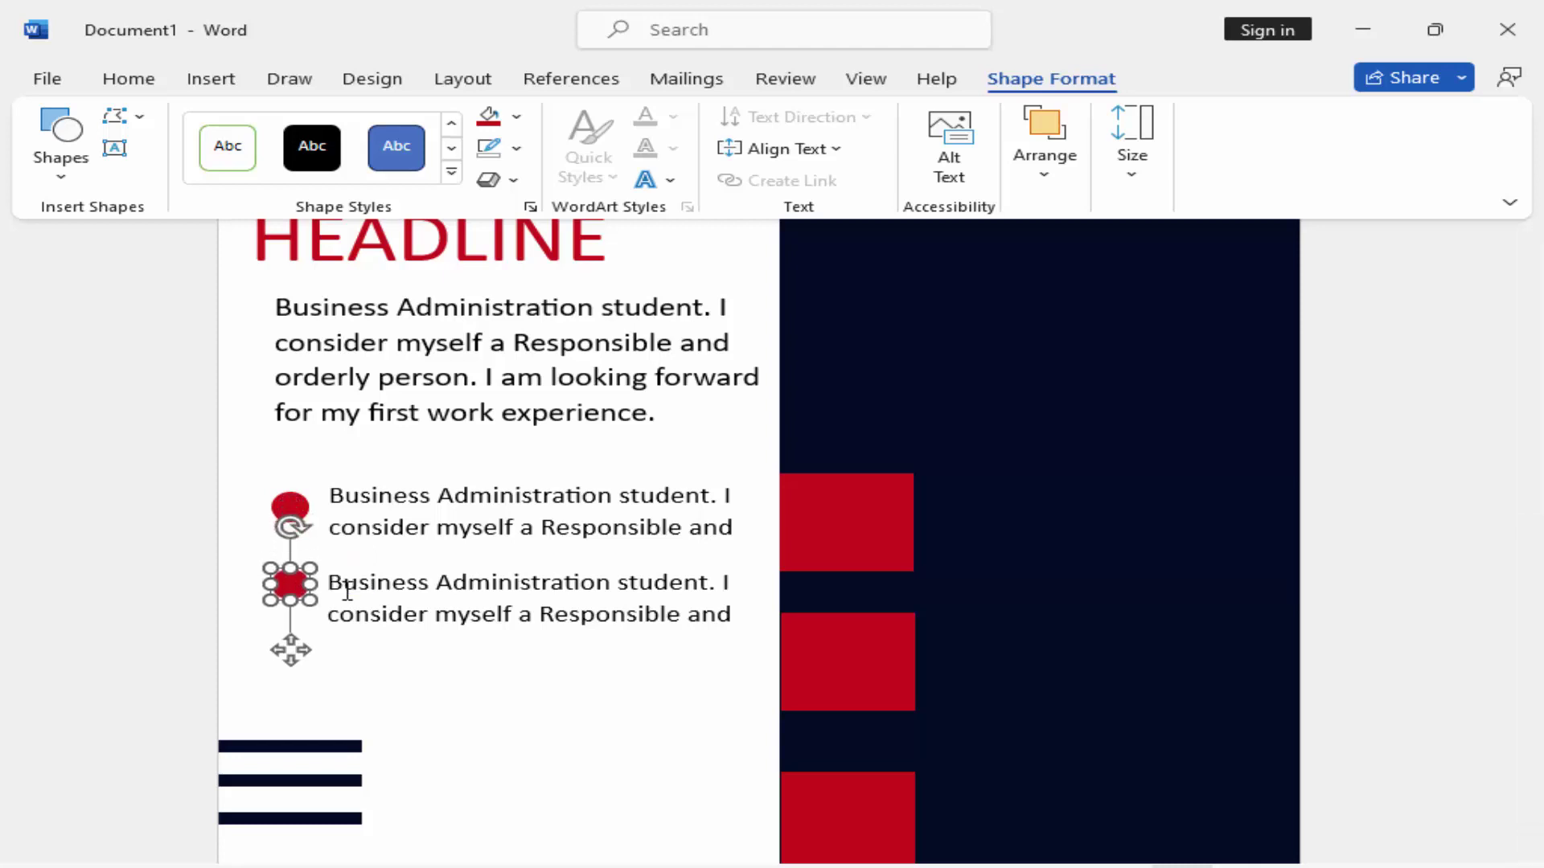
key("Down")
key("Down")
key("Down")
key("Down")
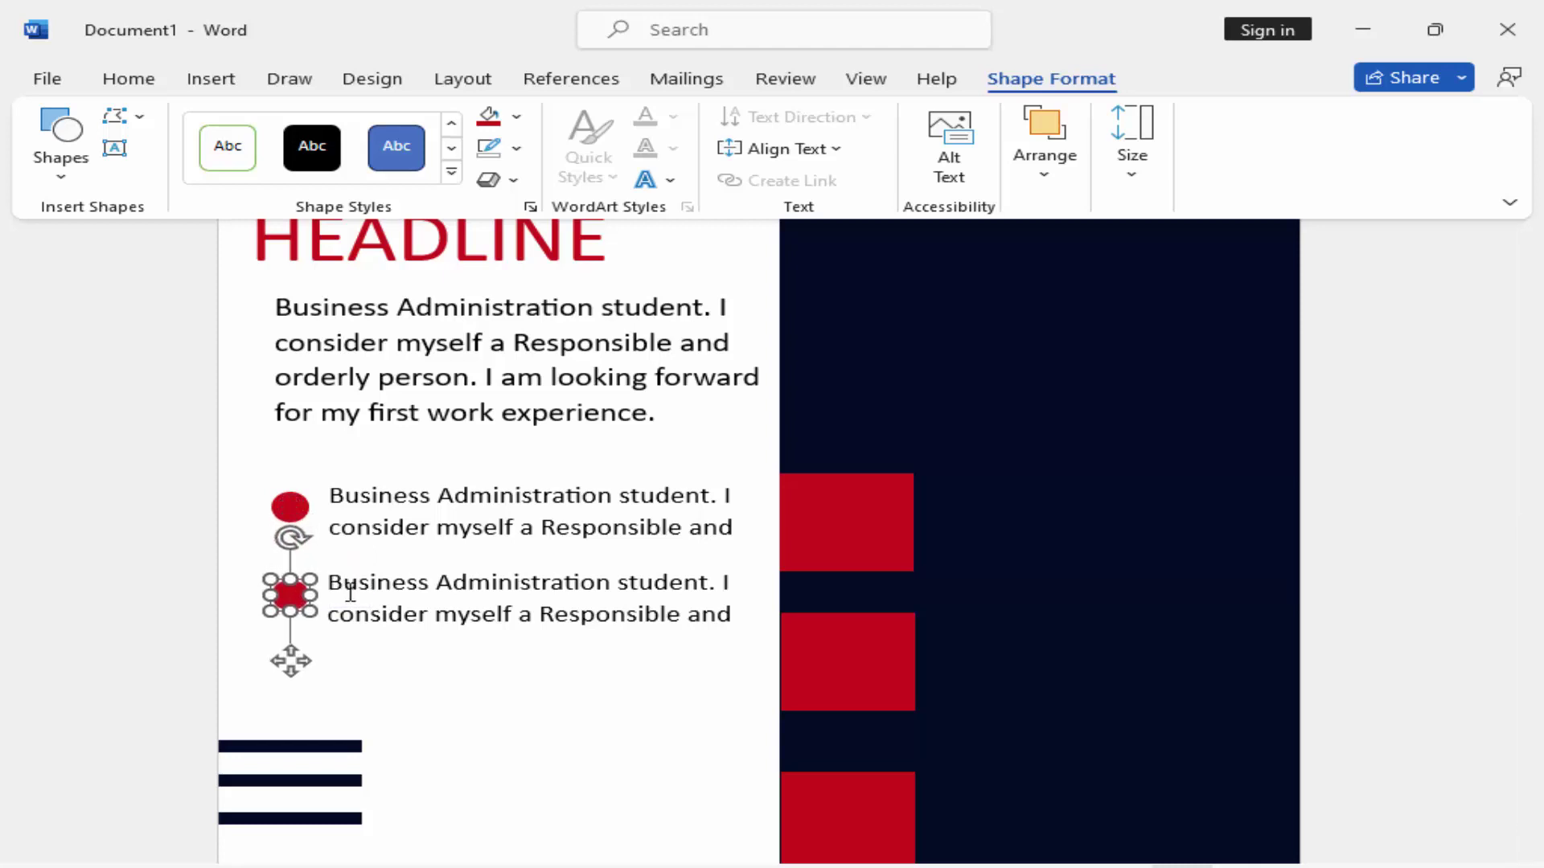
key("Down")
key("Down")
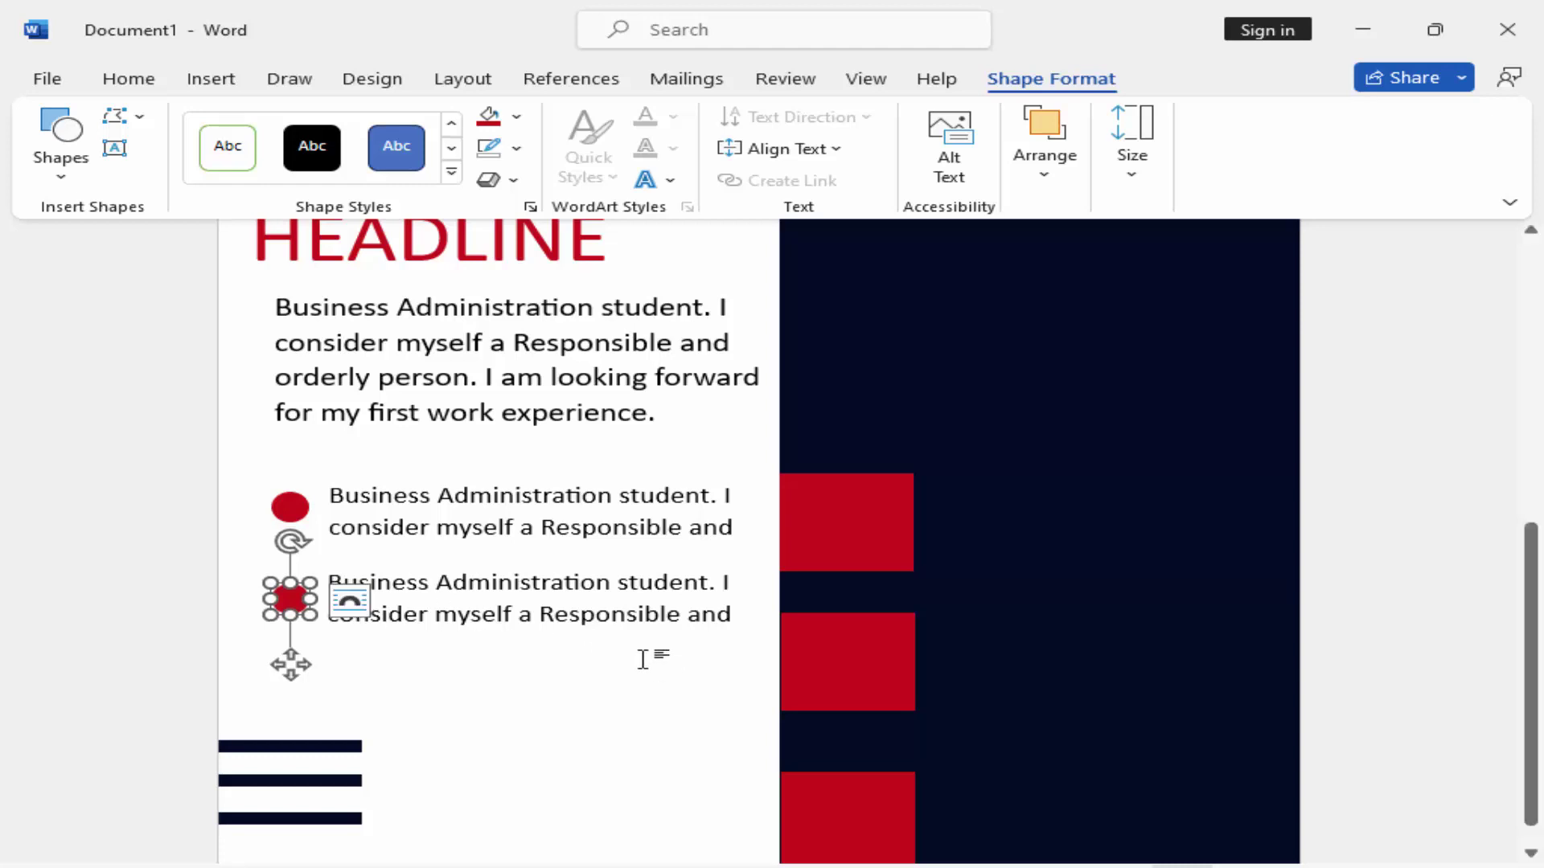
Duplicate the first smaller text block onto the navy panel above the red squares.
scroll(646, 648, "down", 3, "ctrl")
scroll(641, 644, "down", 3, "ctrl")
scroll(640, 644, "down", 2, "ctrl")
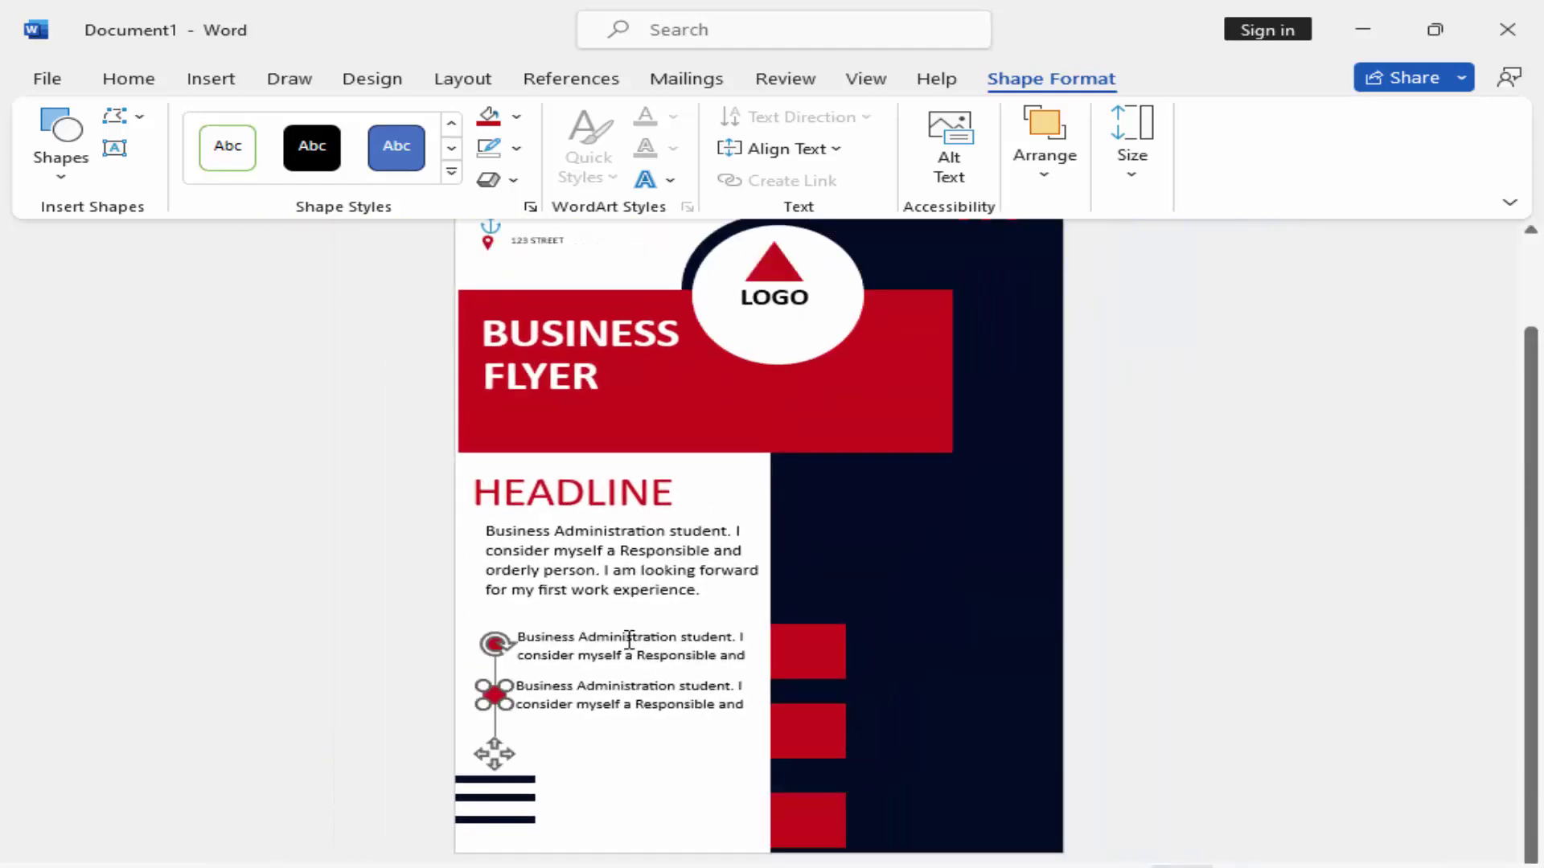
scroll(636, 640, "down", 1, "ctrl")
scroll(640, 647, "down", 2, "ctrl")
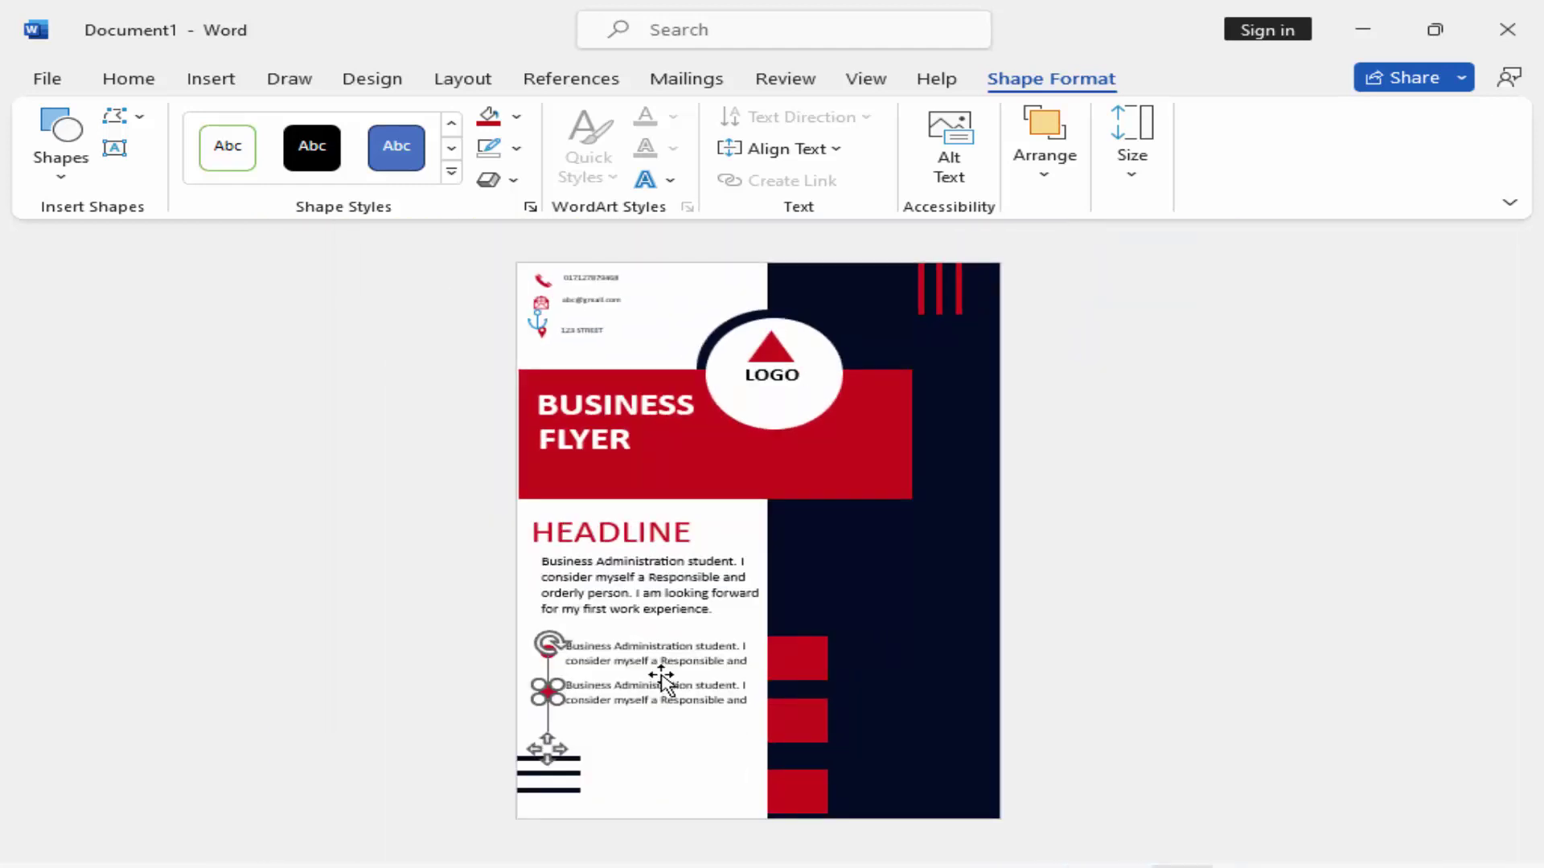
left_click(634, 645)
right_click(632, 643)
left_click(714, 327)
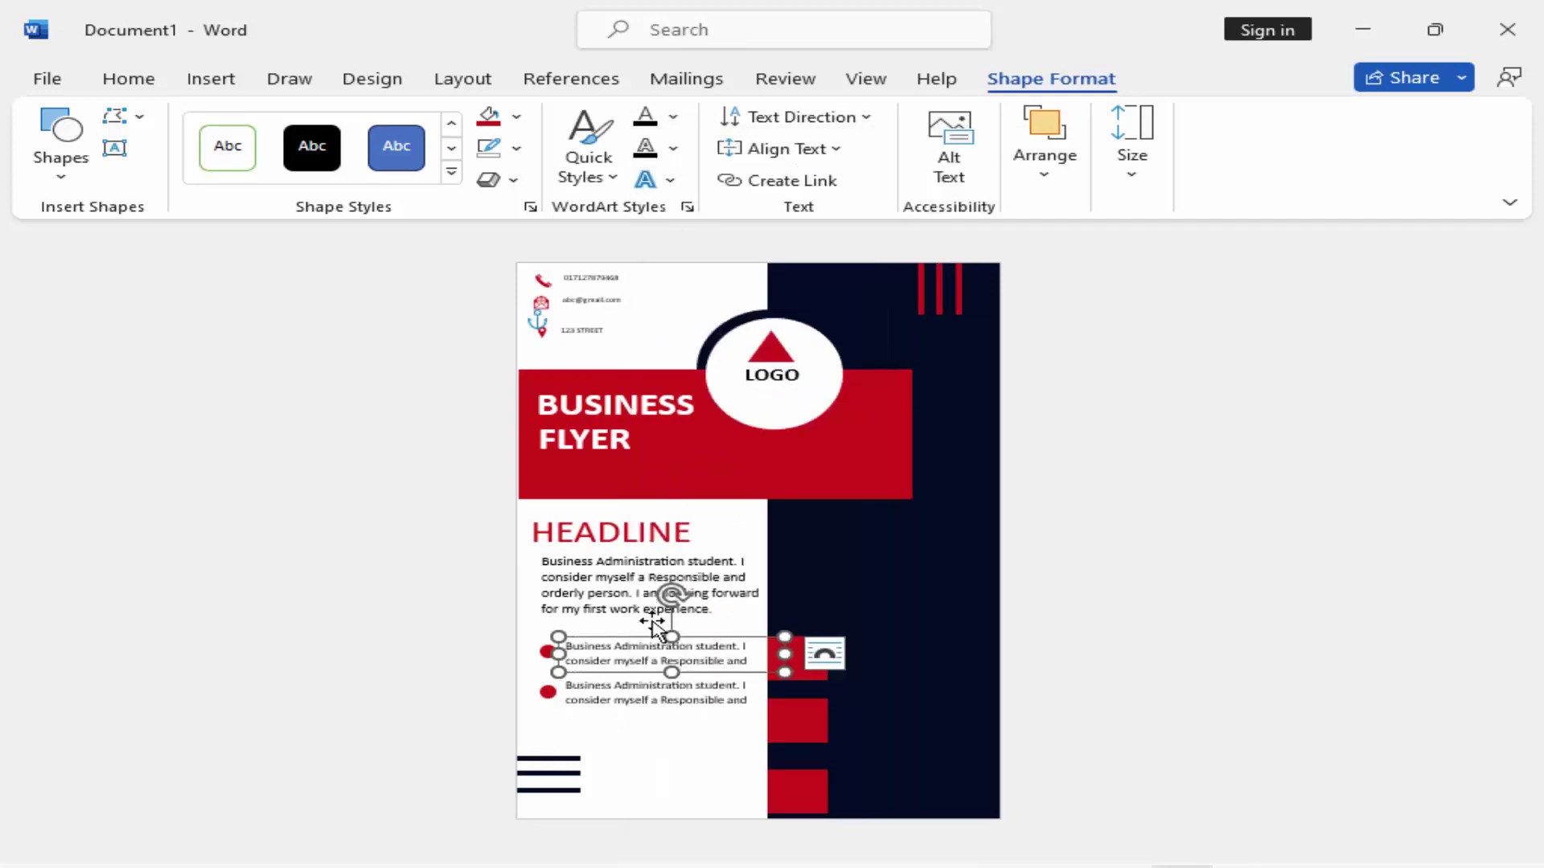
right_click(651, 639)
left_click(728, 398)
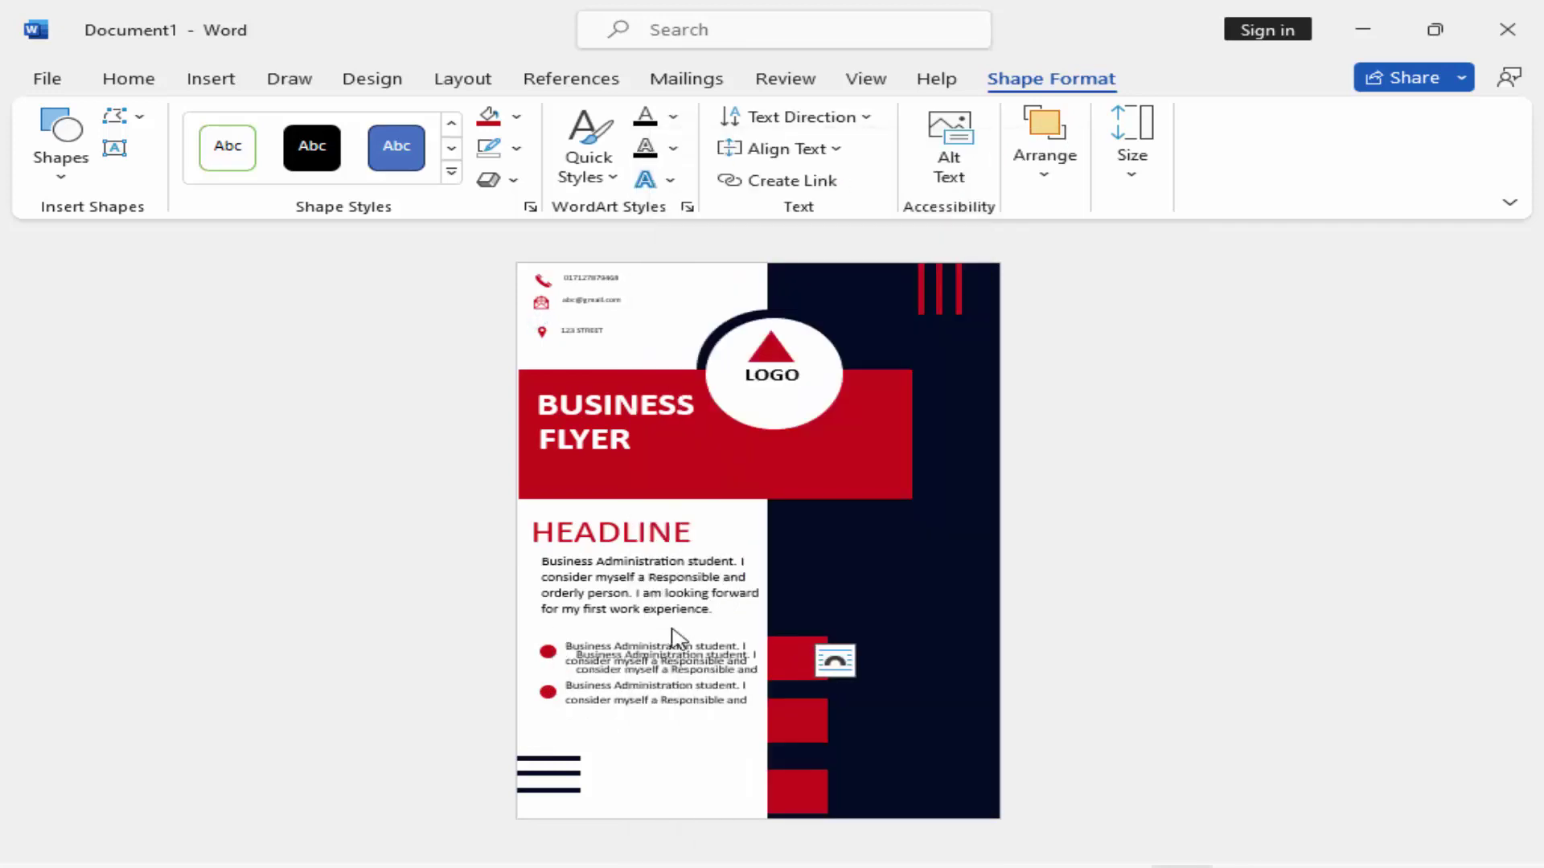
left_click_drag(788, 643, 945, 603)
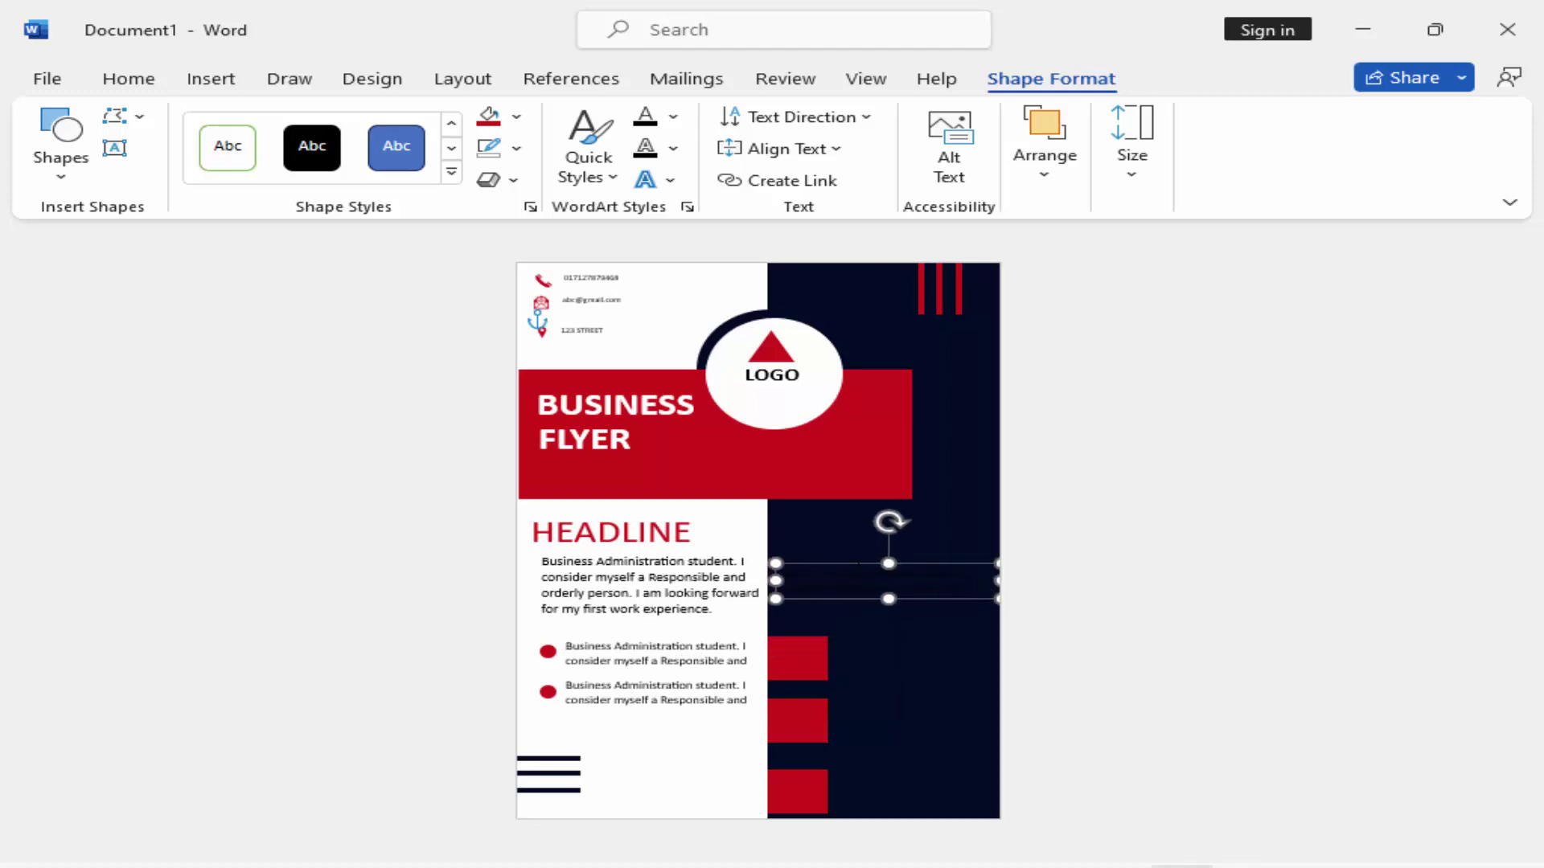
Change the copied block's text colour to White.
left_click(943, 515)
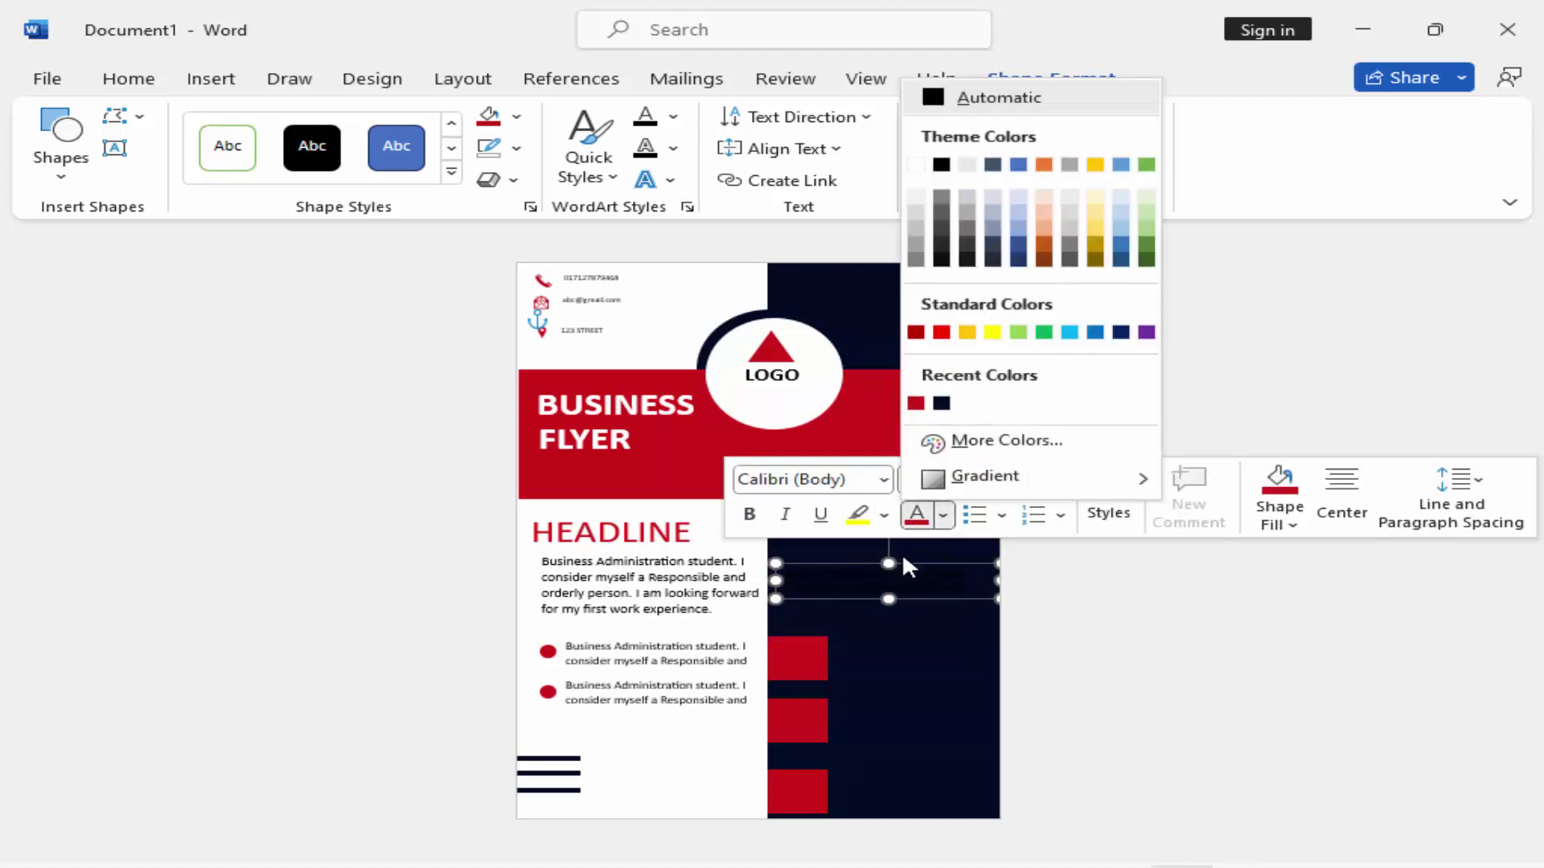
left_click(916, 165)
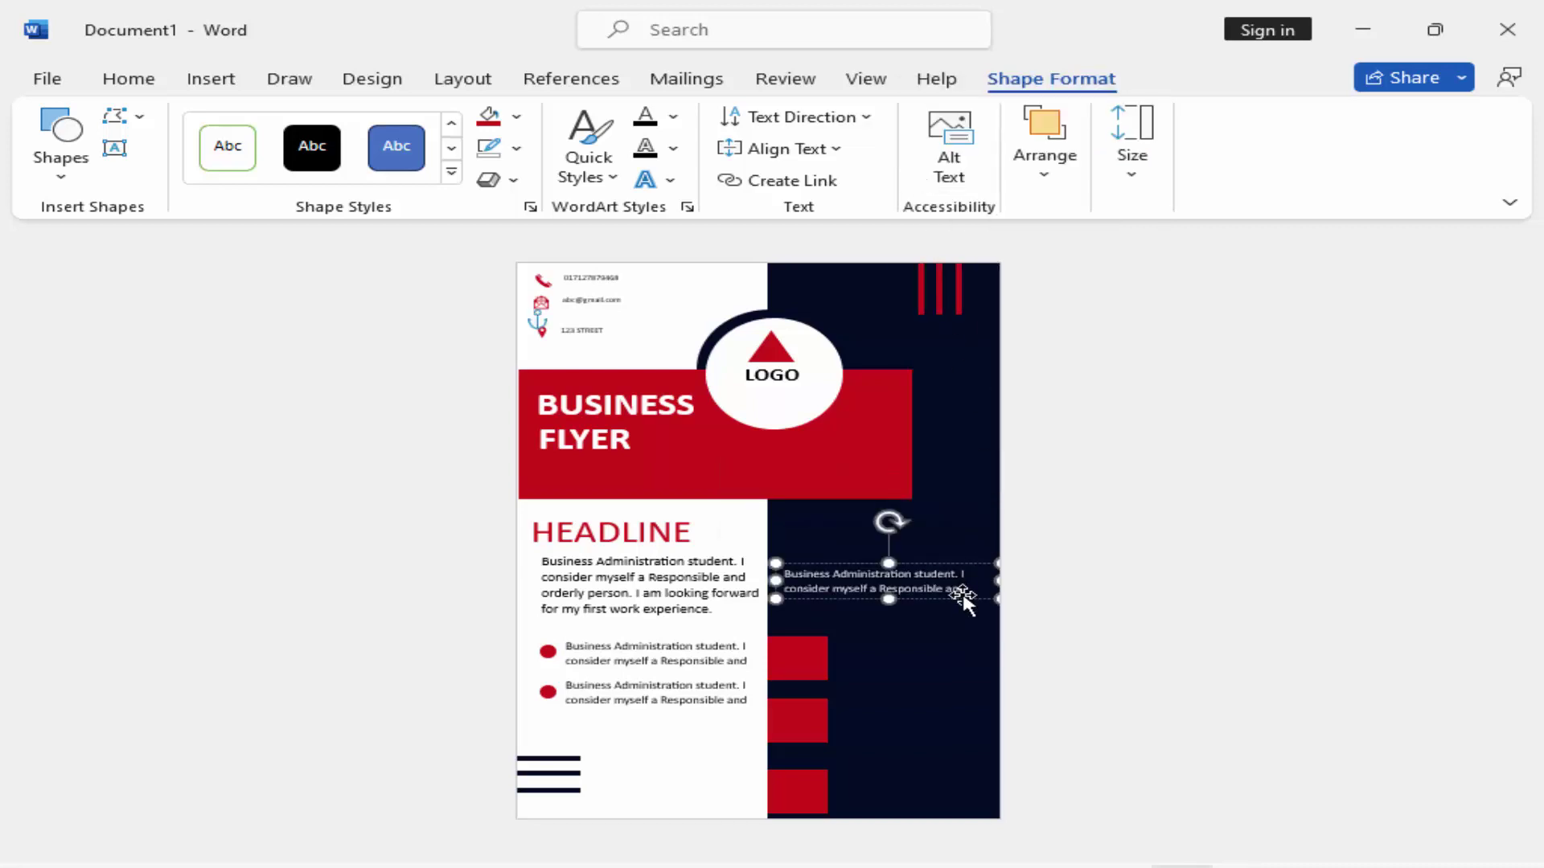
left_click(812, 662)
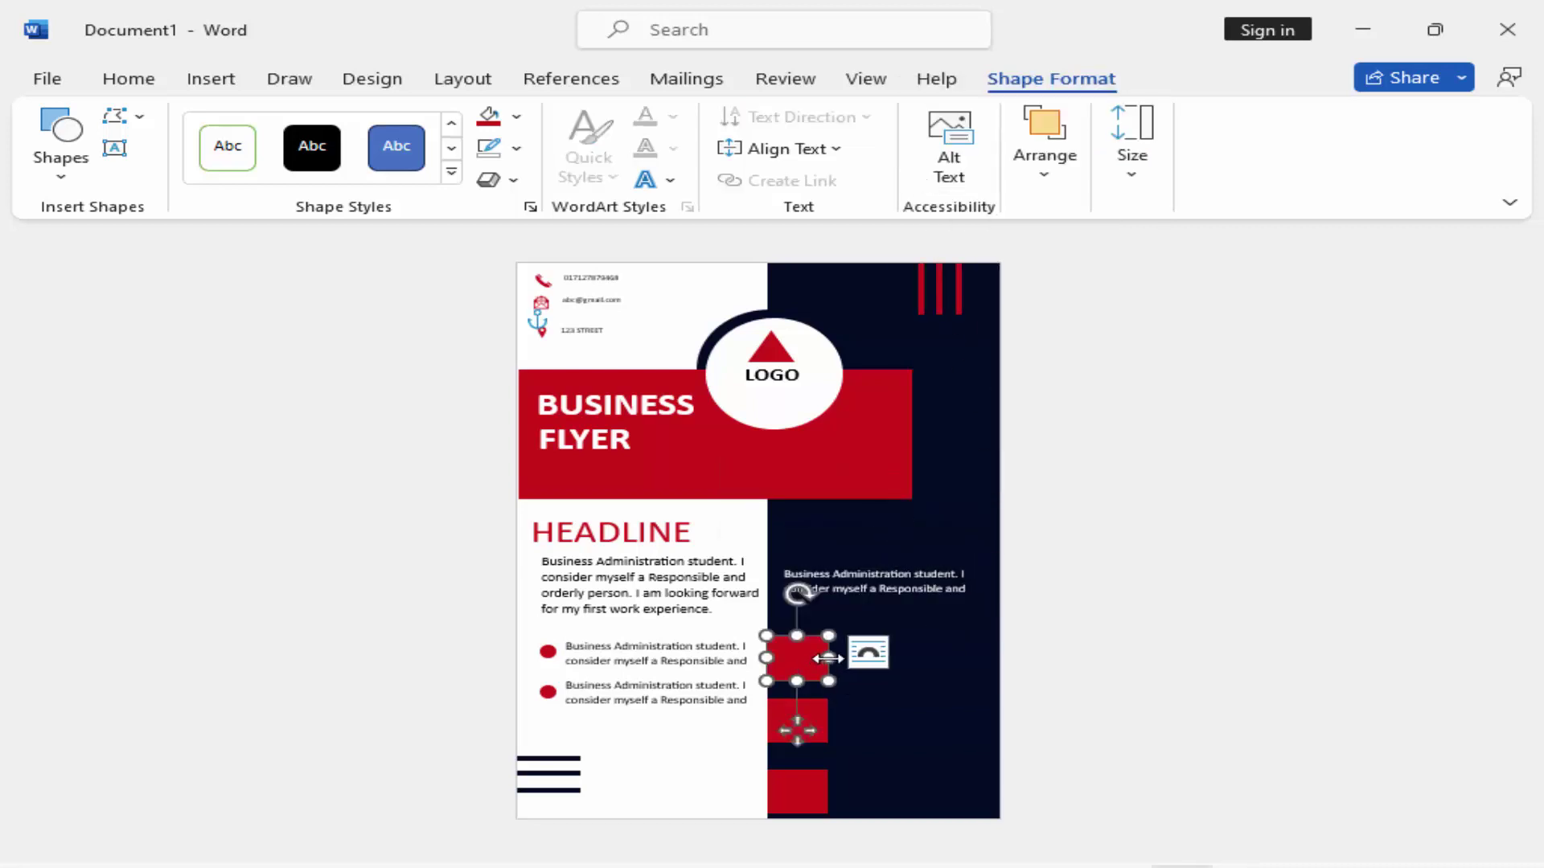
Resize the top red block into a square and delete the two extra red squares.
left_click_drag(796, 681, 796, 664)
left_click_drag(797, 664, 813, 654)
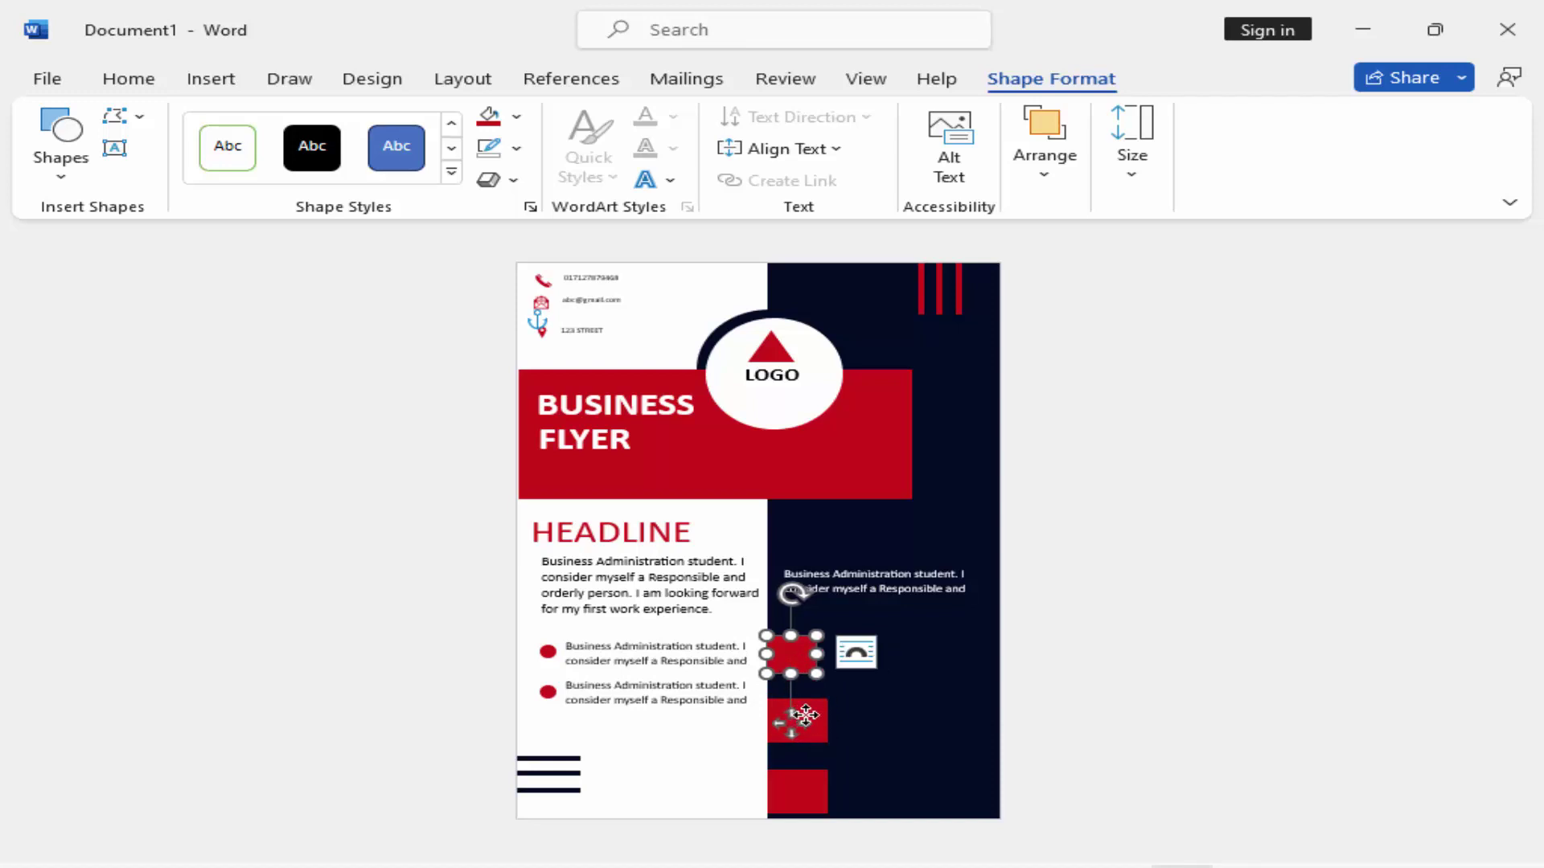
left_click(823, 726)
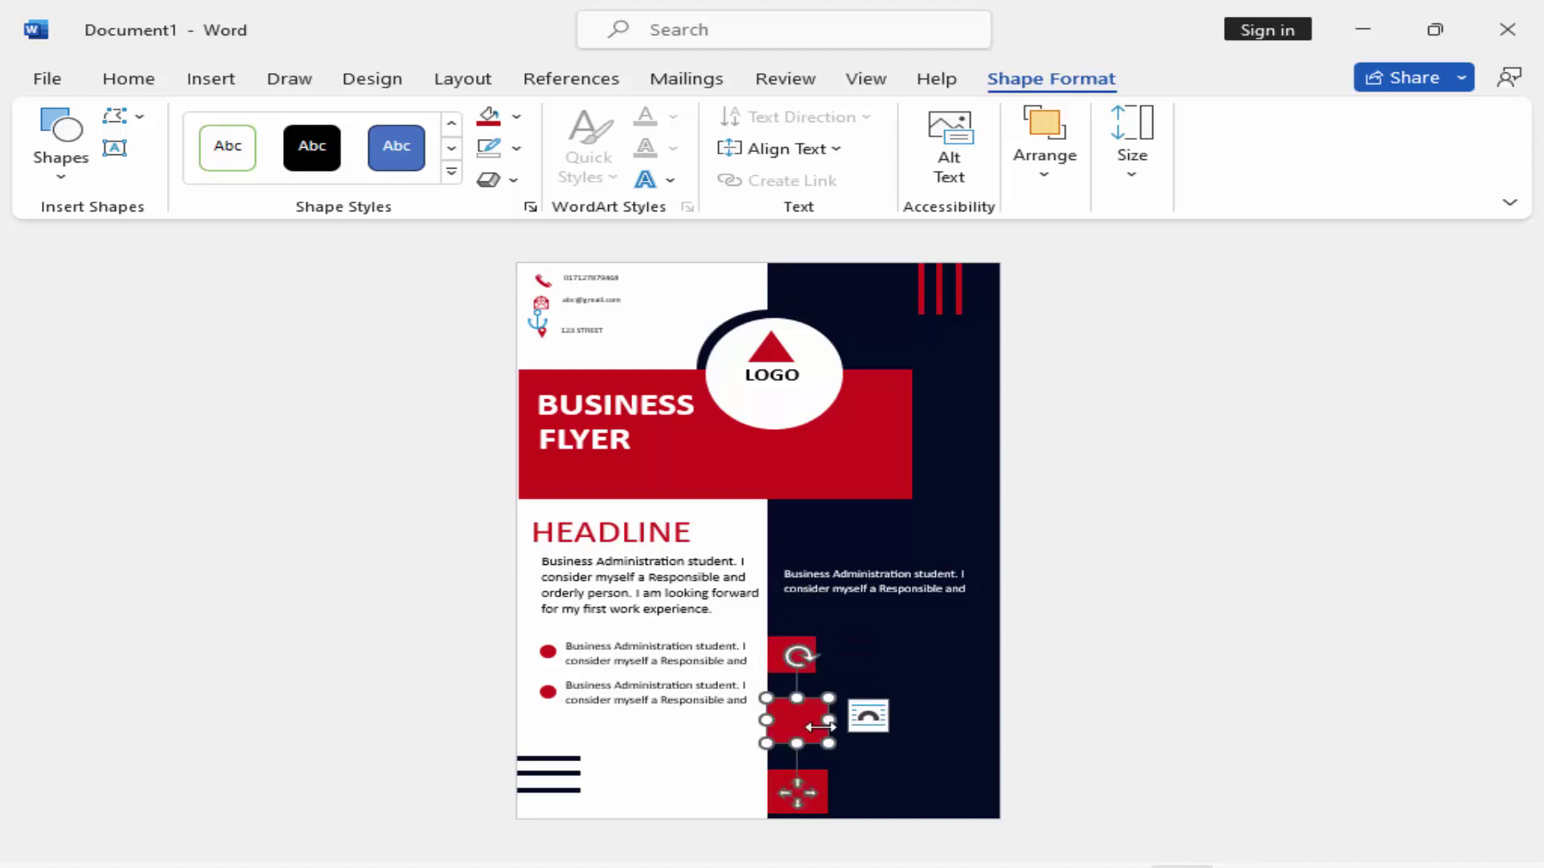
key("Delete")
left_click(806, 788)
key("Delete")
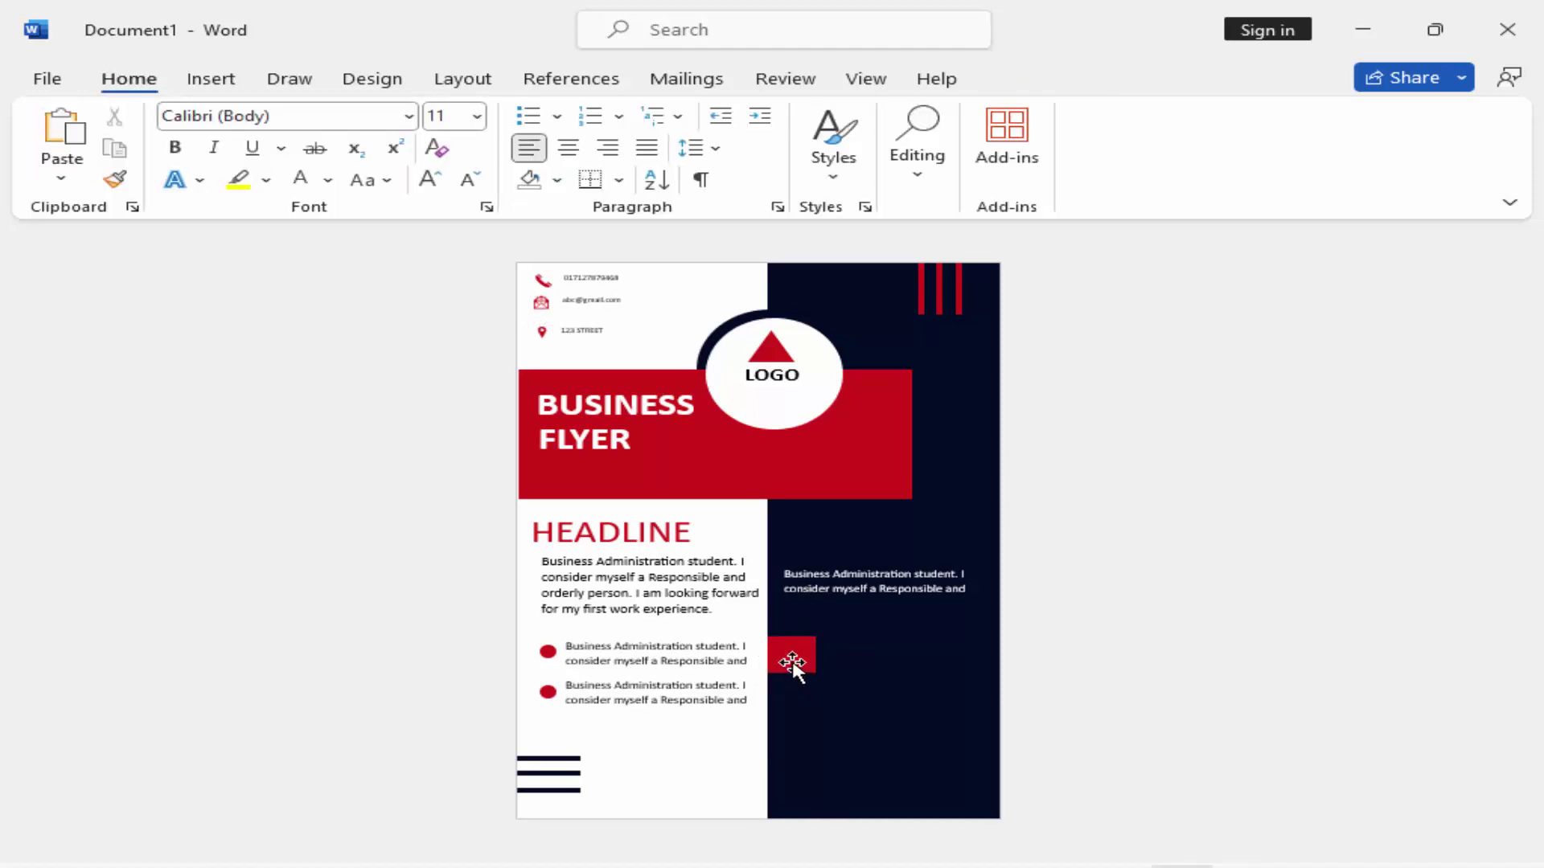
Copy the red square and place a pasted duplicate below it on the left edge.
left_click(792, 663)
right_click(792, 658)
left_click(870, 96)
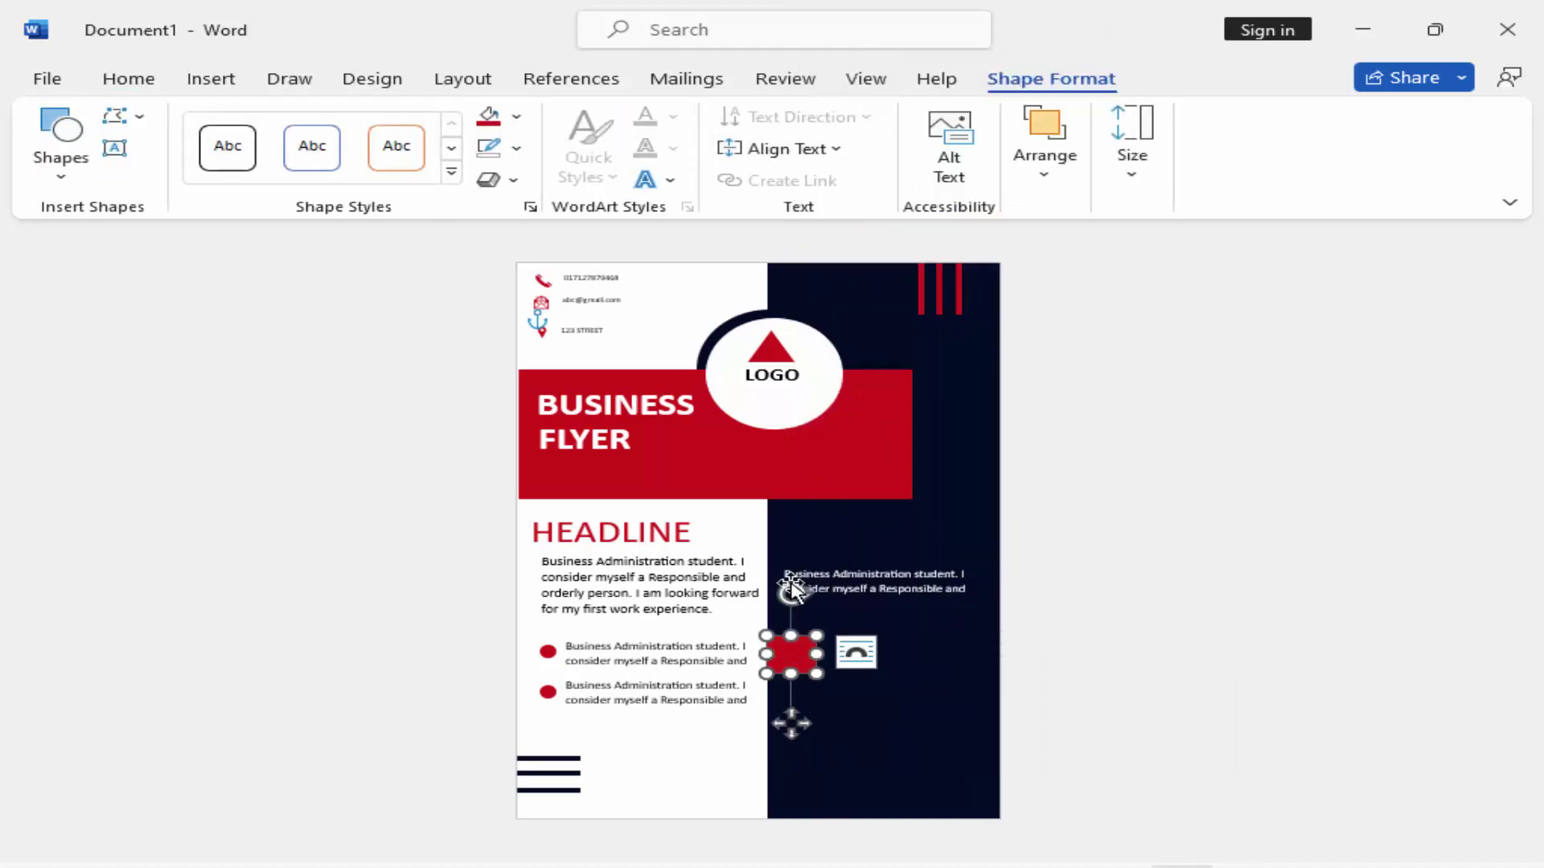
right_click(798, 658)
left_click(872, 397)
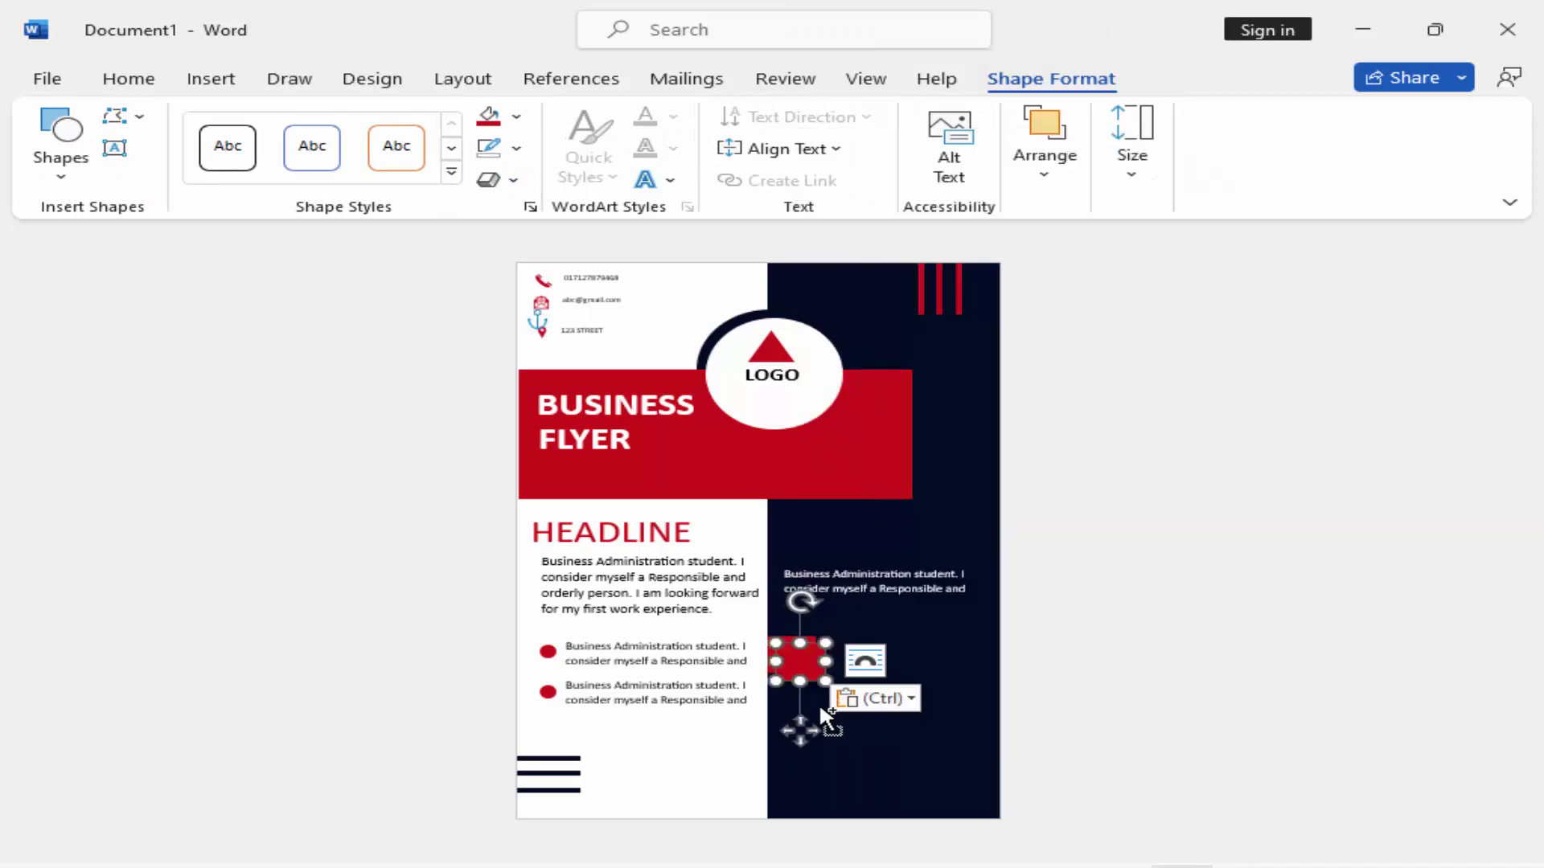
scroll(820, 711, "up", 3)
scroll(858, 624, "down", 3)
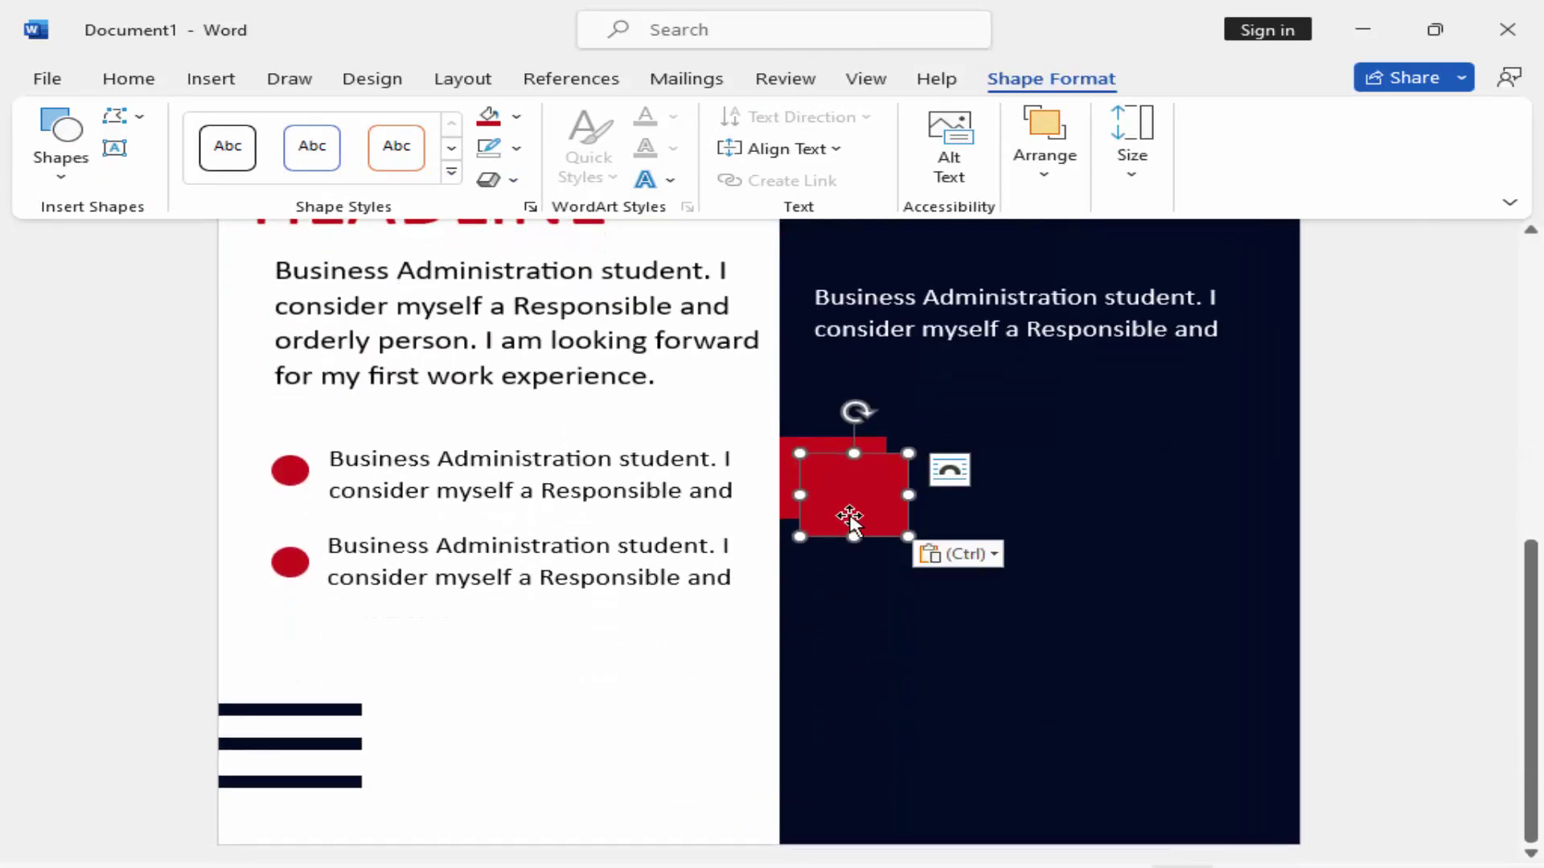
left_click_drag(847, 520, 838, 629)
Paste a third square at the panel's bottom and align the column of three evenly.
right_click(837, 630)
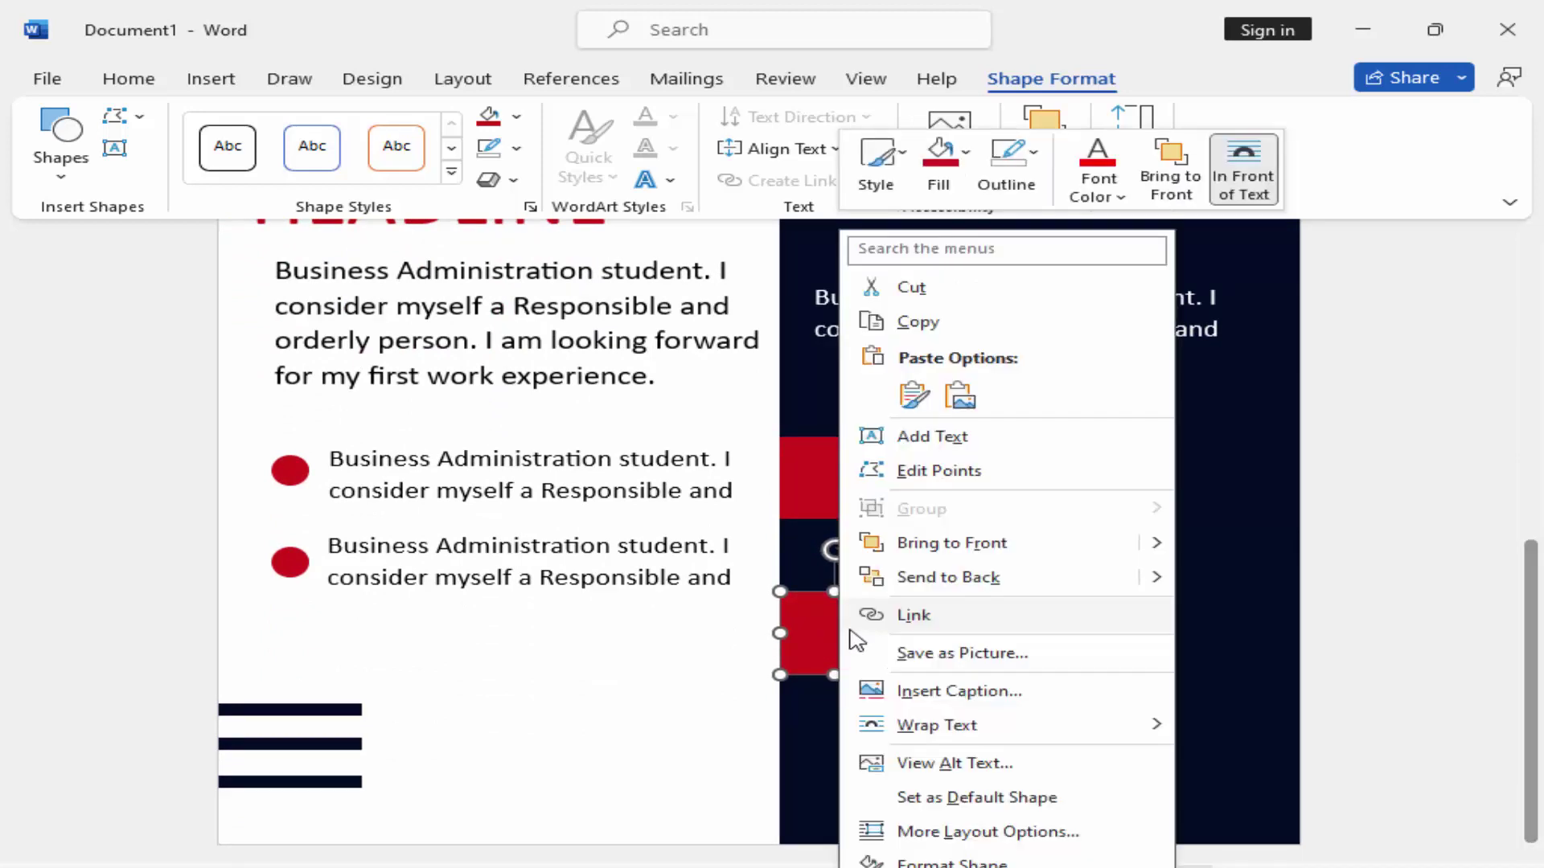
left_click(914, 397)
left_click_drag(860, 678, 837, 803)
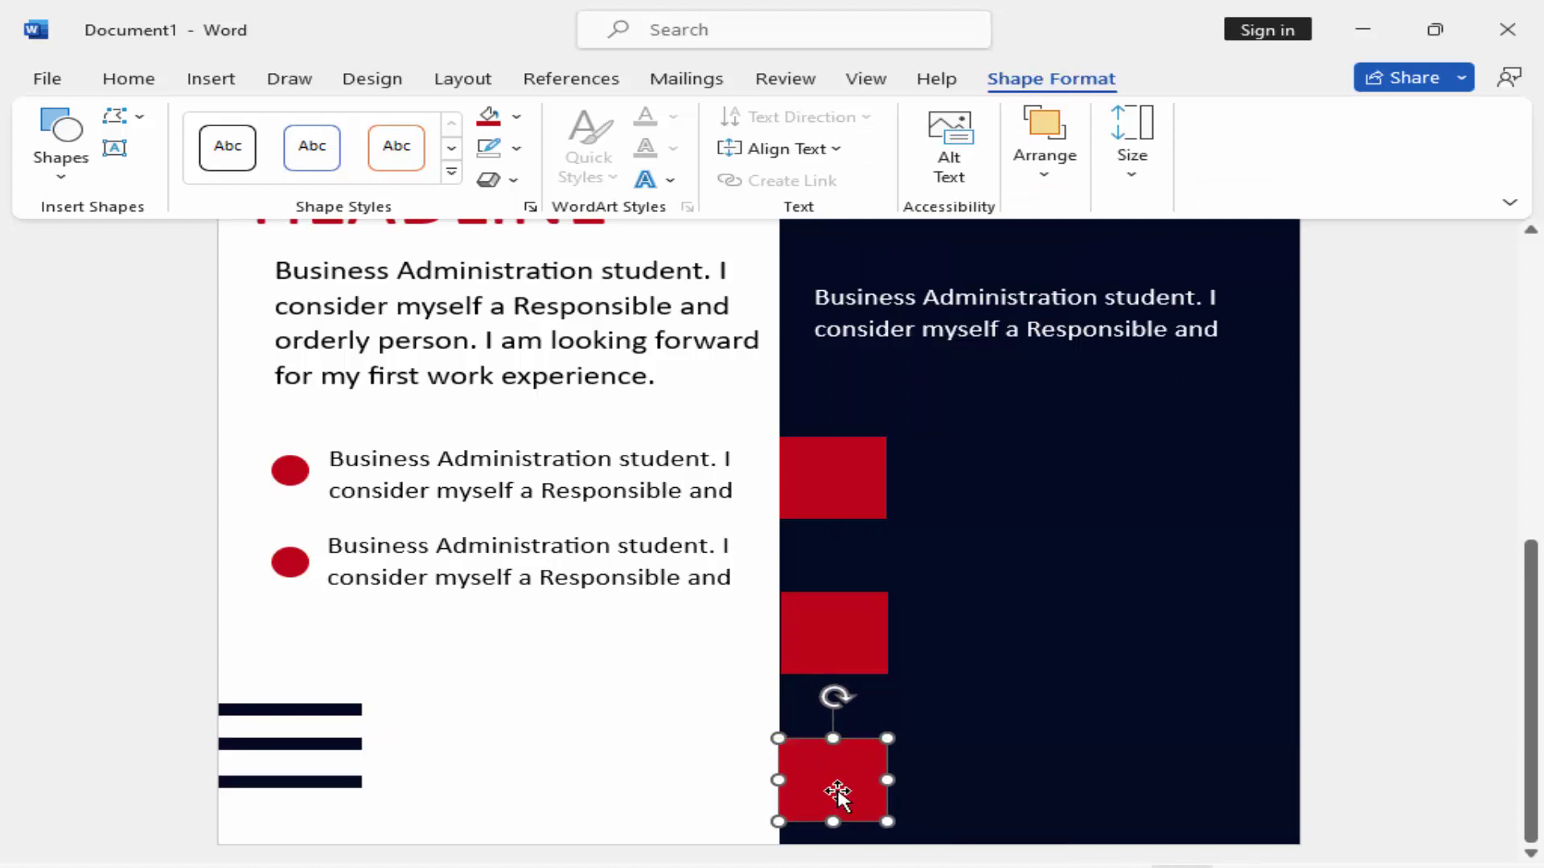
left_click(867, 665)
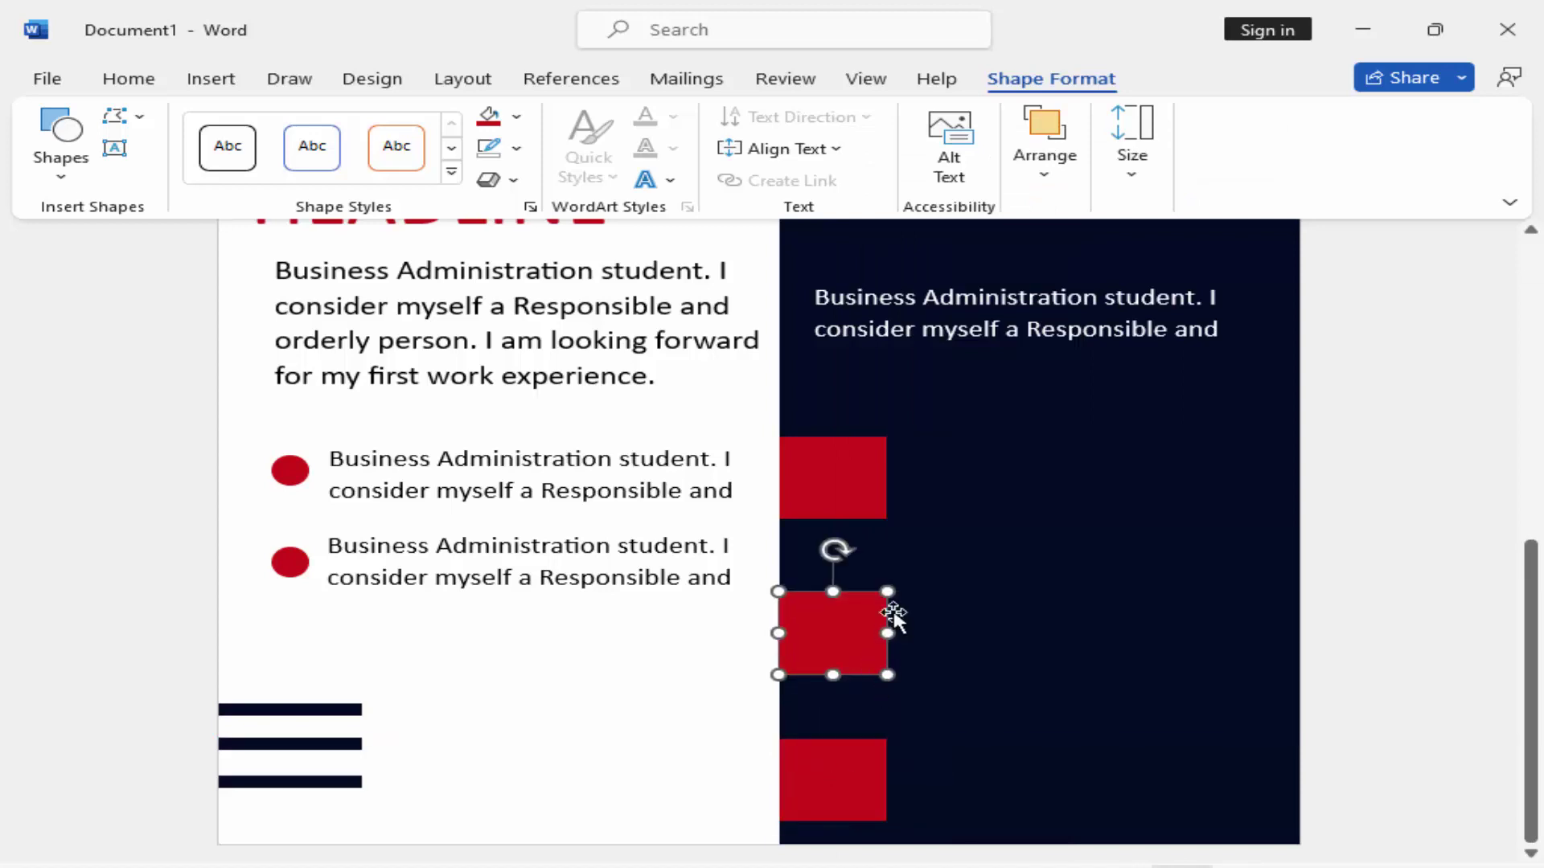
left_click(840, 460)
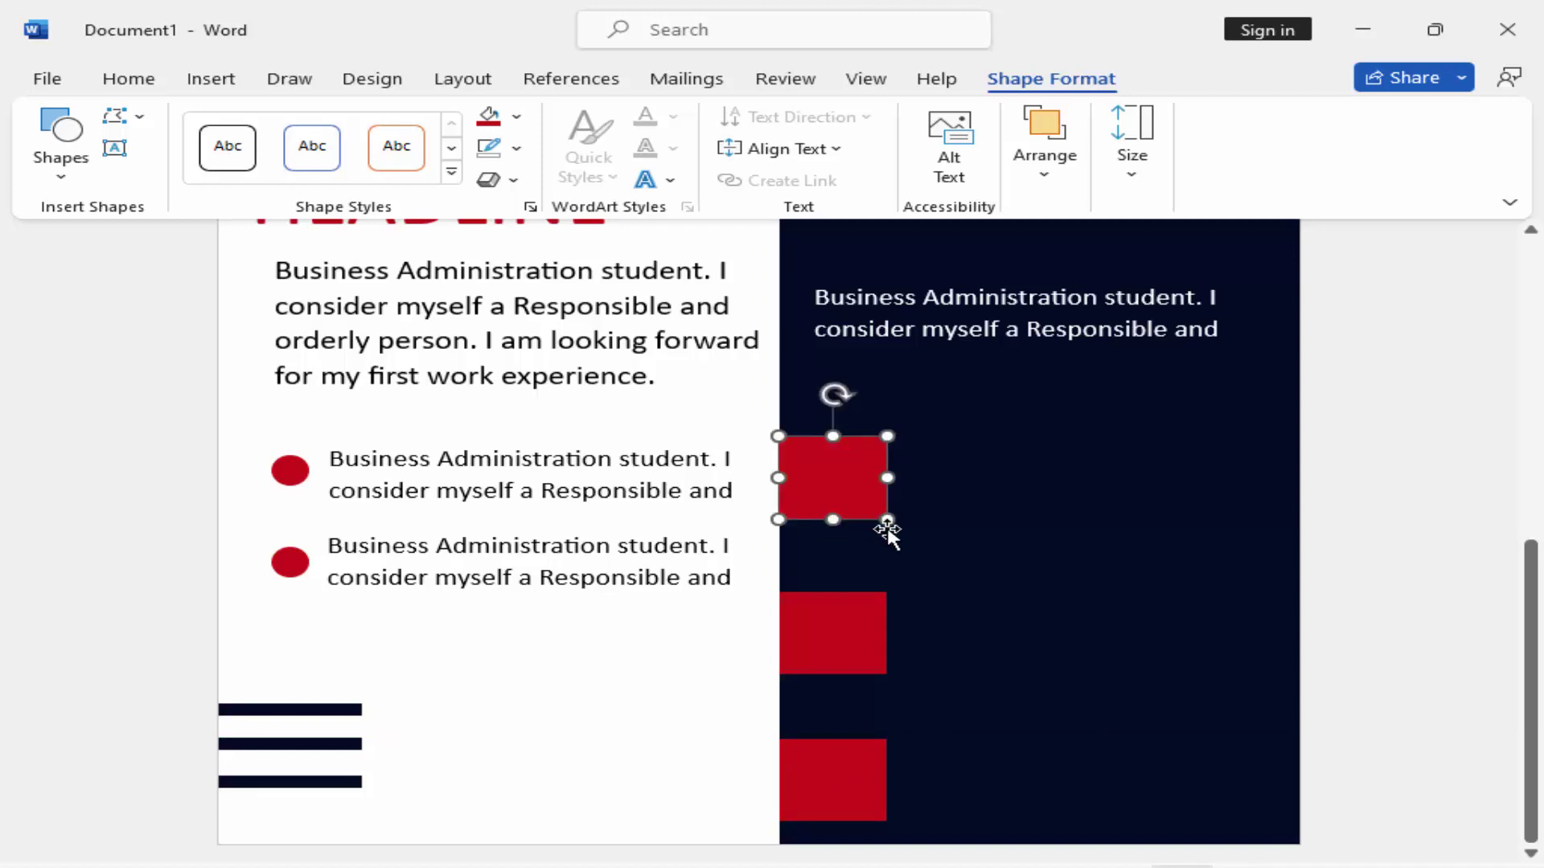
left_click(975, 555)
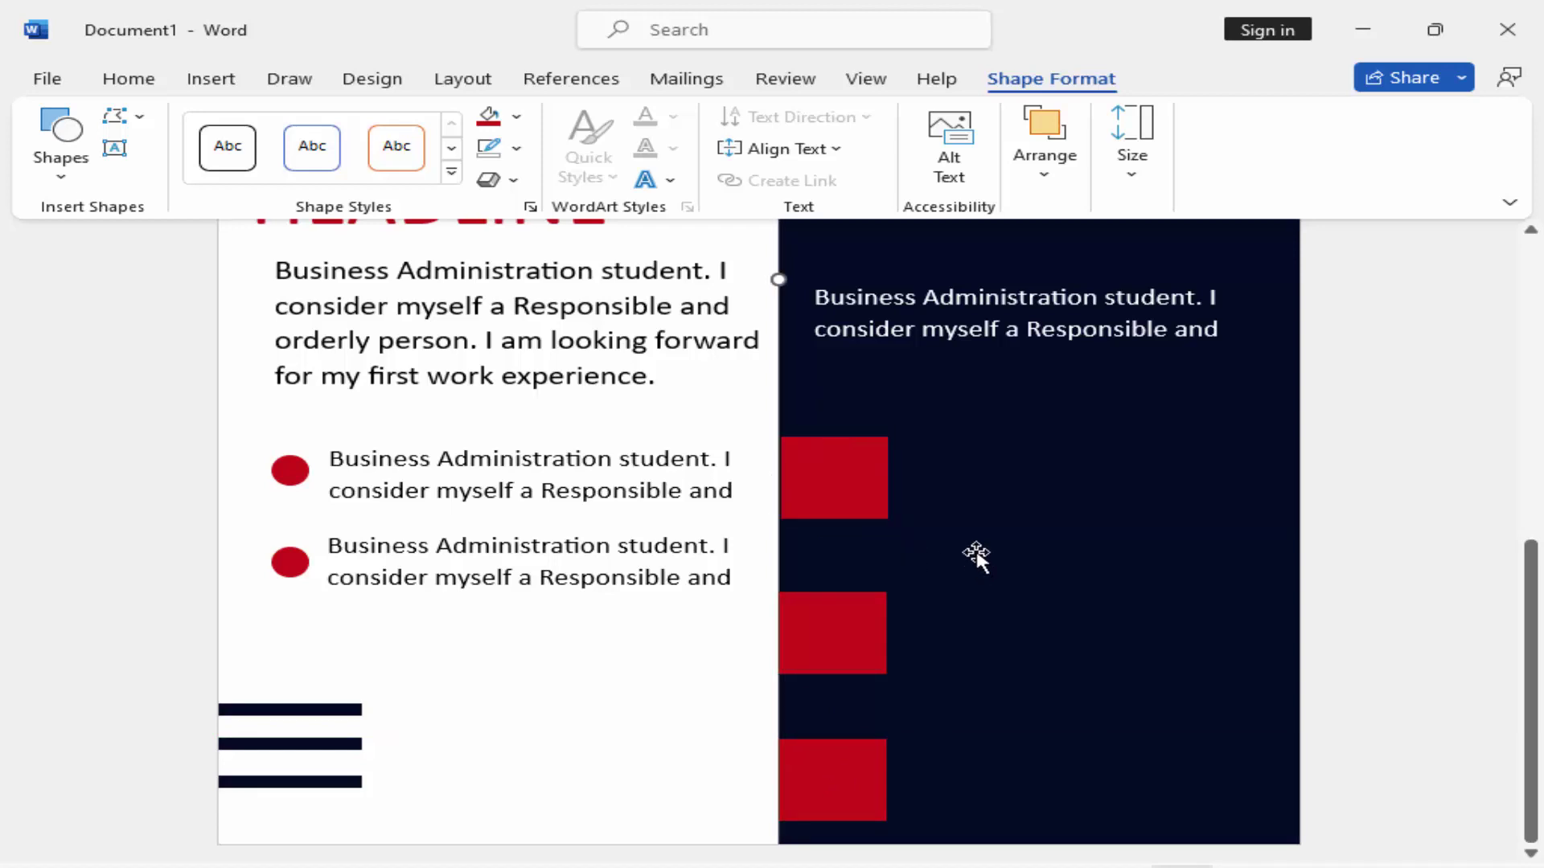
scroll(869, 405, "down", 1, "ctrl")
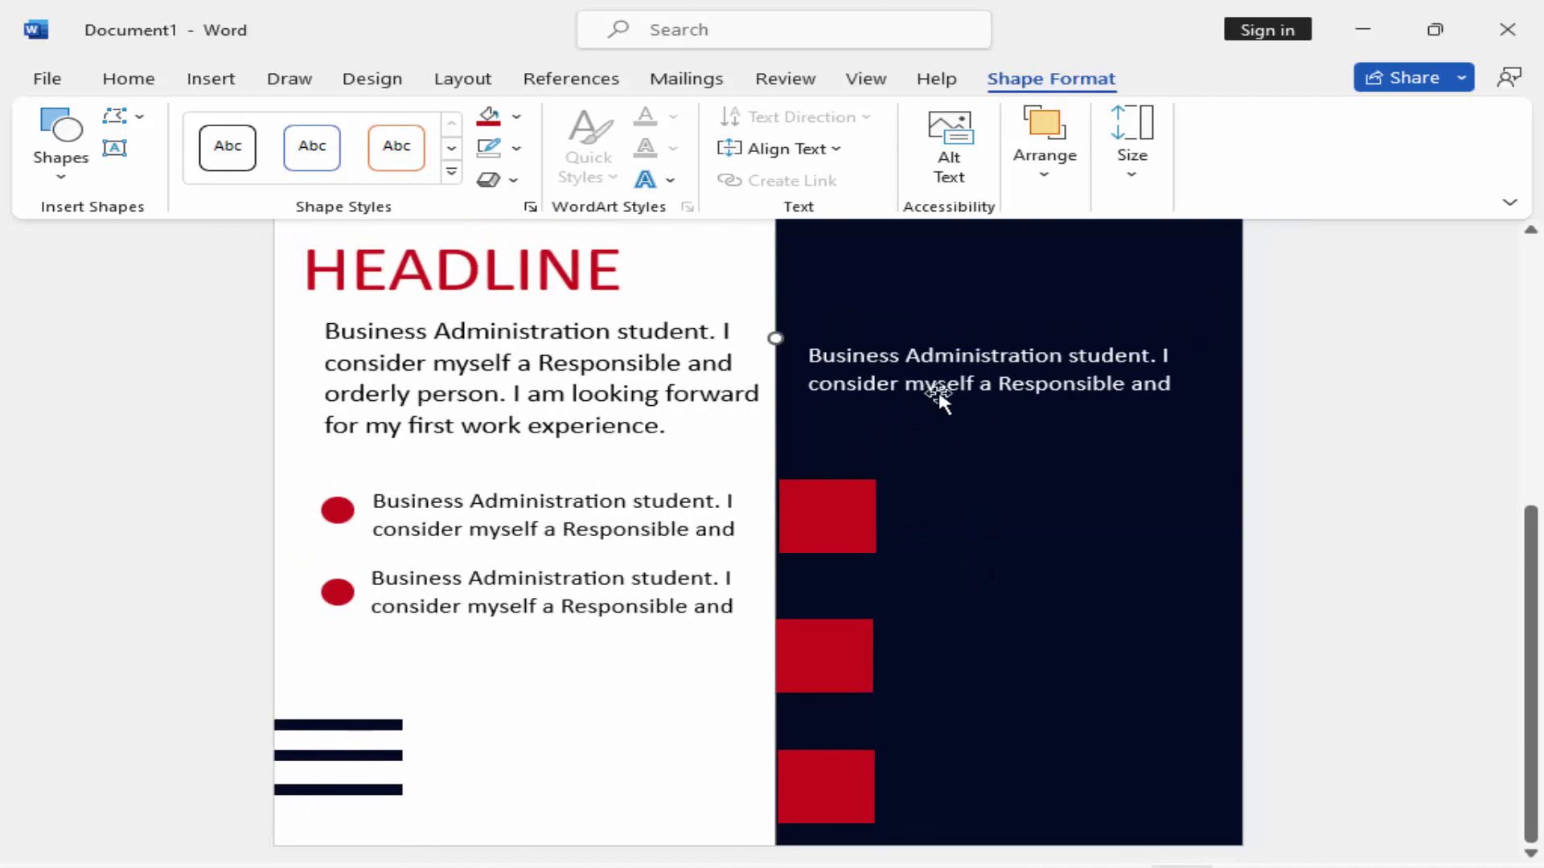
left_click_drag(836, 534, 832, 534)
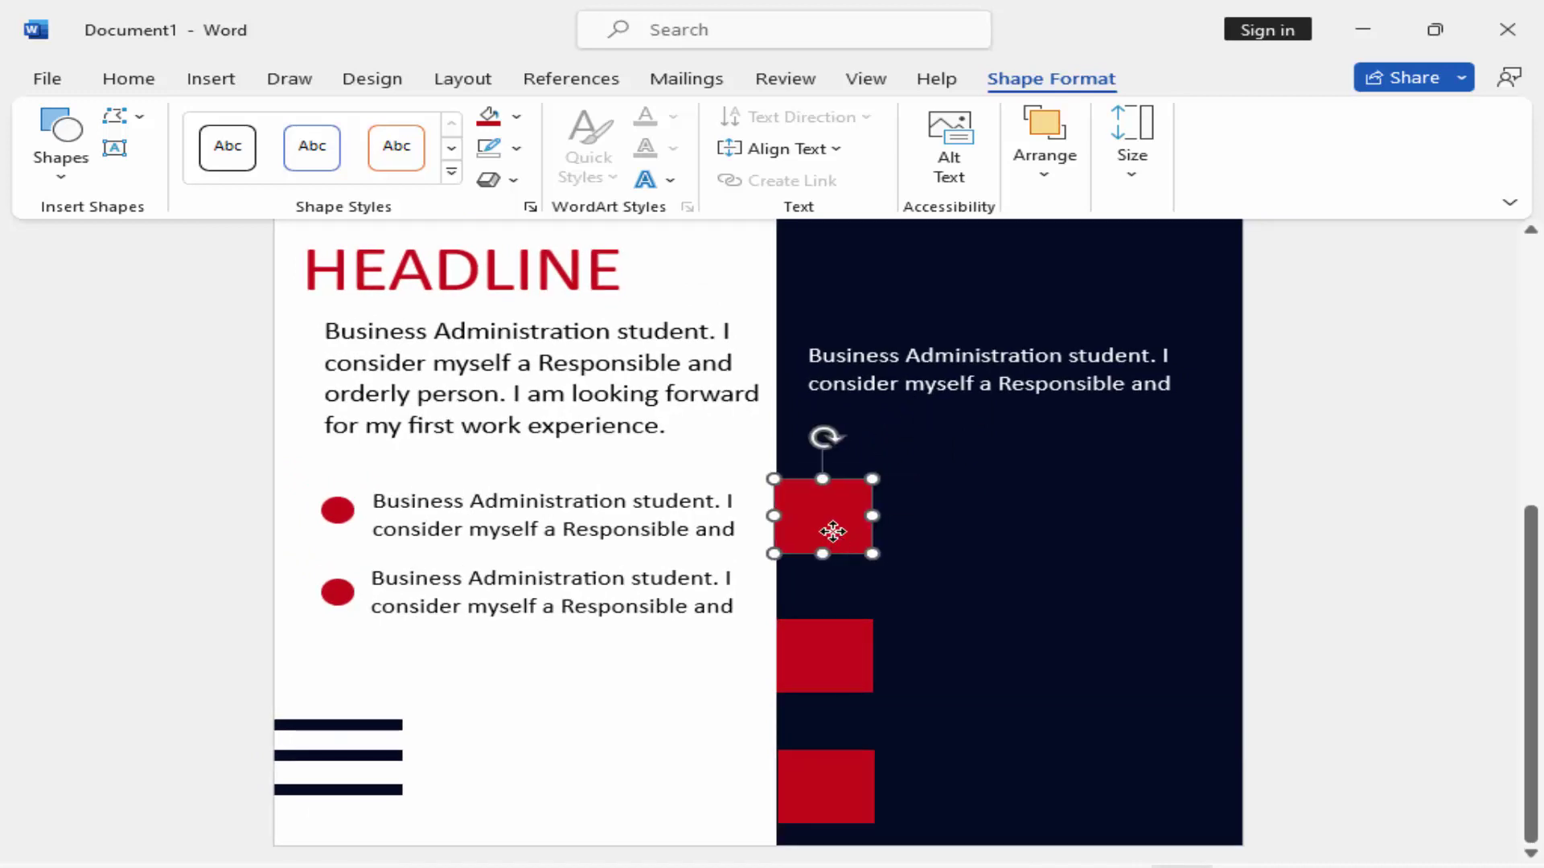
Duplicate the white text box and place the copy snugly beside the top red square.
left_click(965, 385)
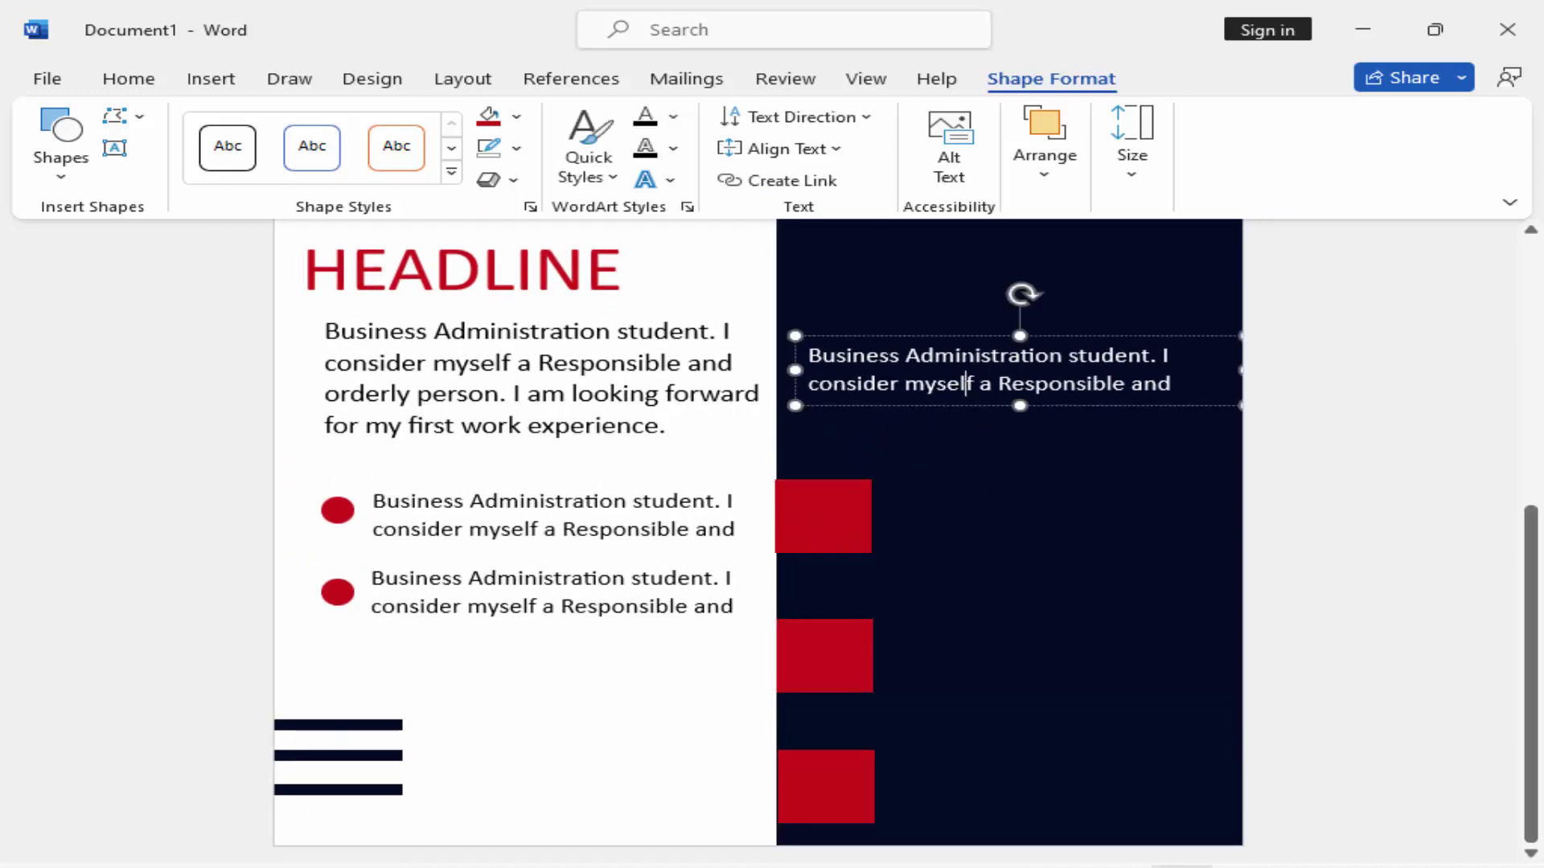
left_click(834, 510)
left_click(905, 340)
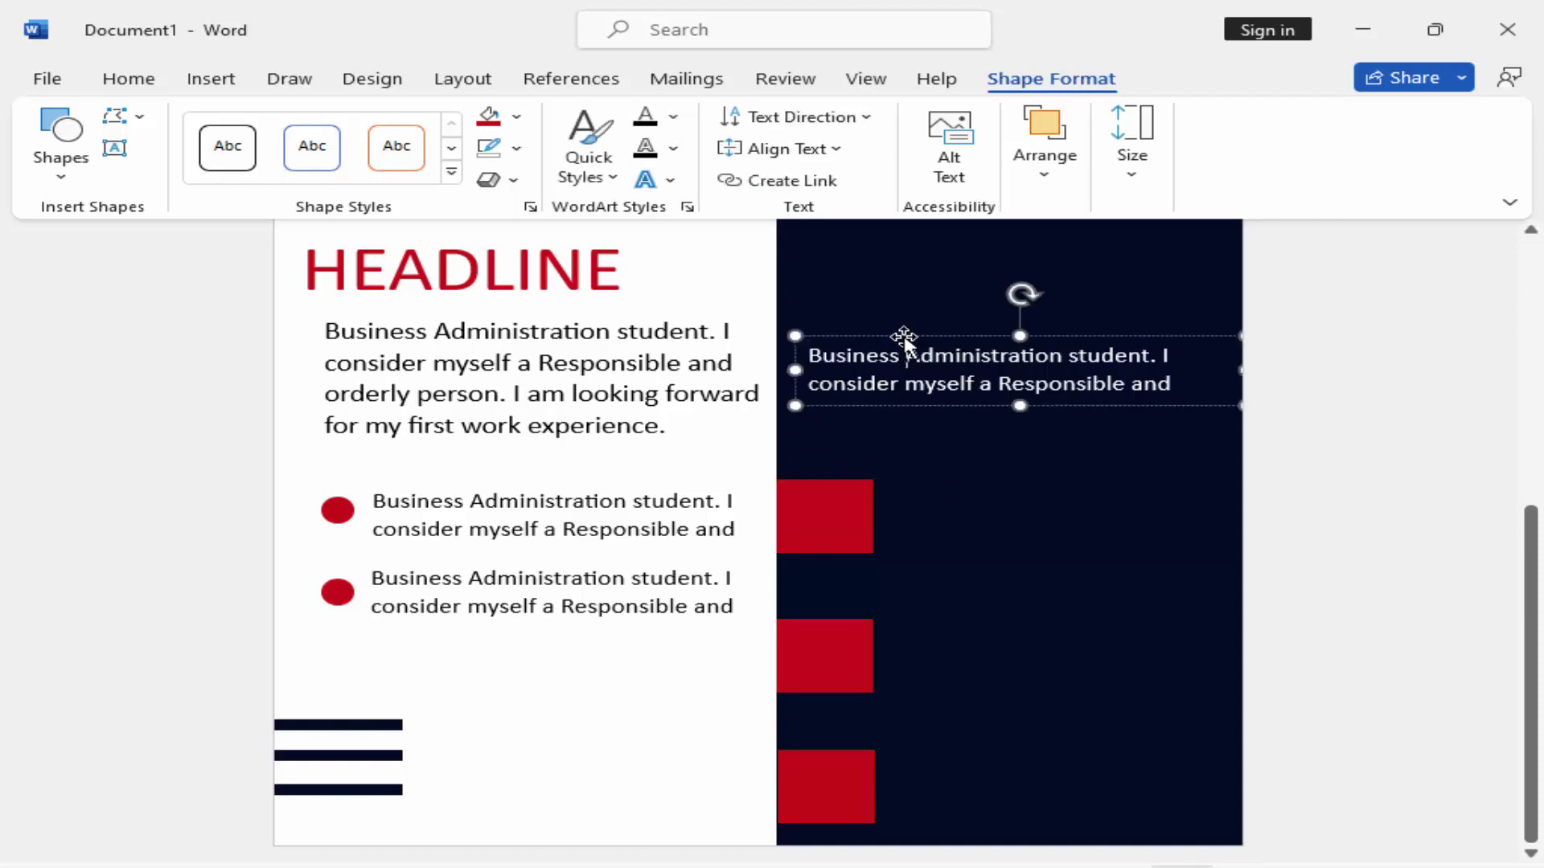
right_click(904, 340)
left_click(979, 320)
right_click(882, 353)
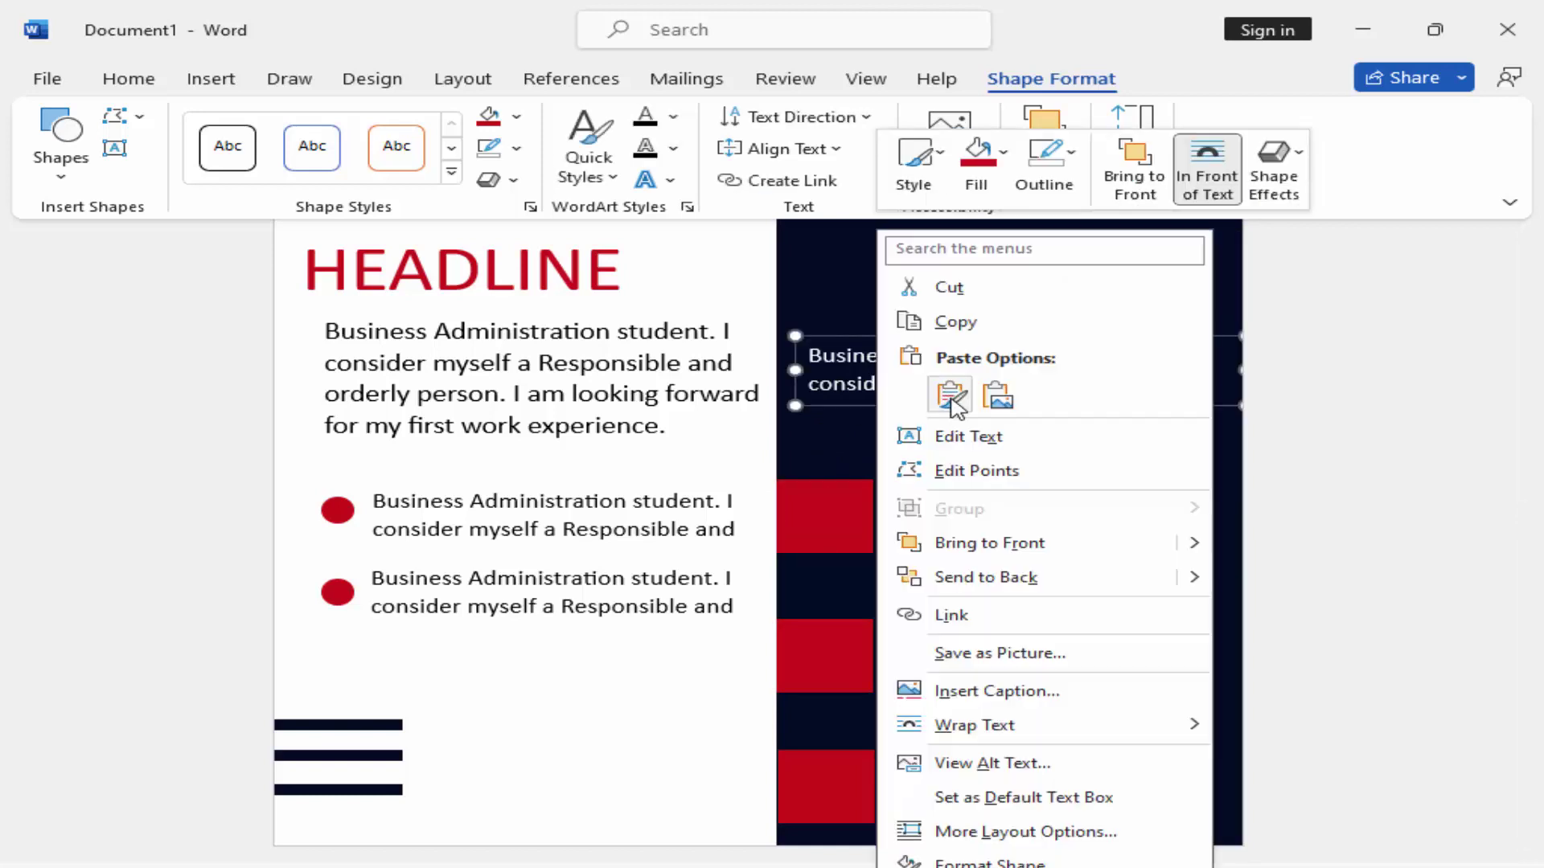
left_click(953, 400)
left_click_drag(922, 424, 979, 546)
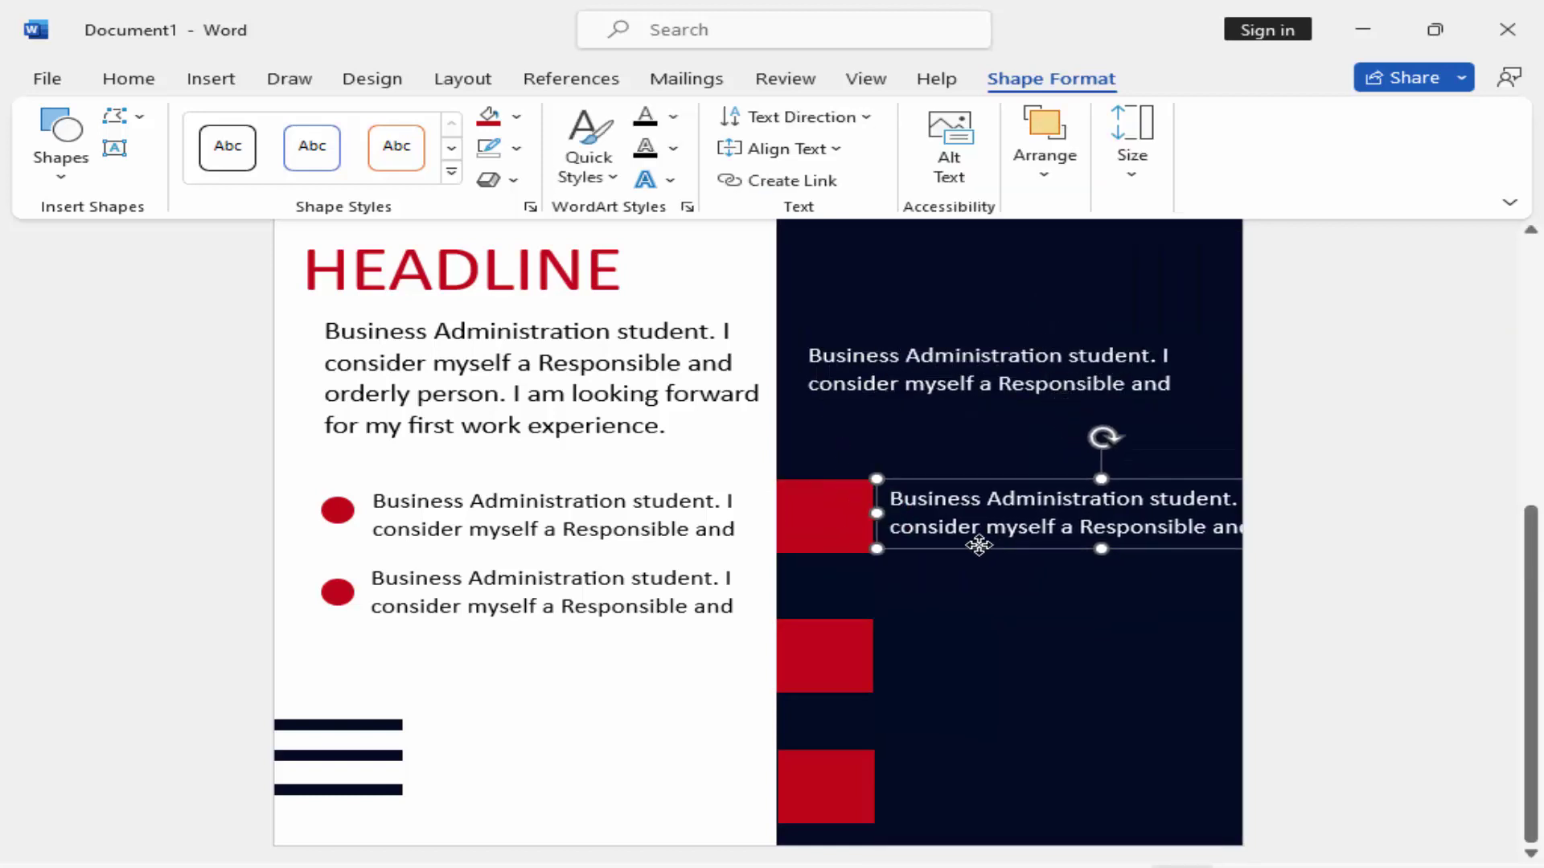
right_click(979, 546)
key("Escape")
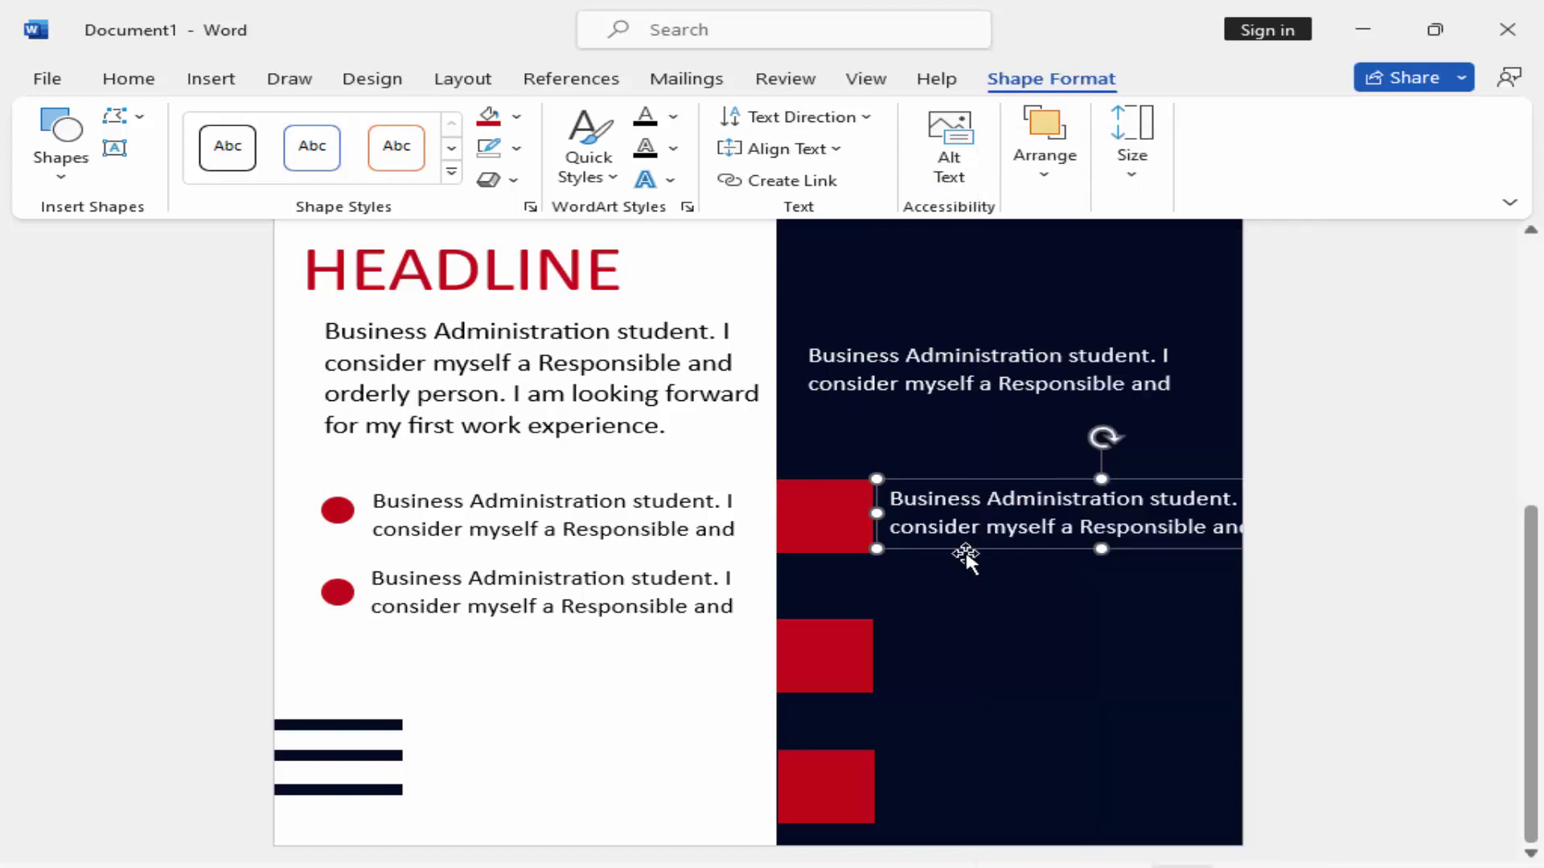
left_click_drag(965, 551, 956, 549)
Paste two more copies of the white text beside the middle and bottom red squares.
right_click(955, 551)
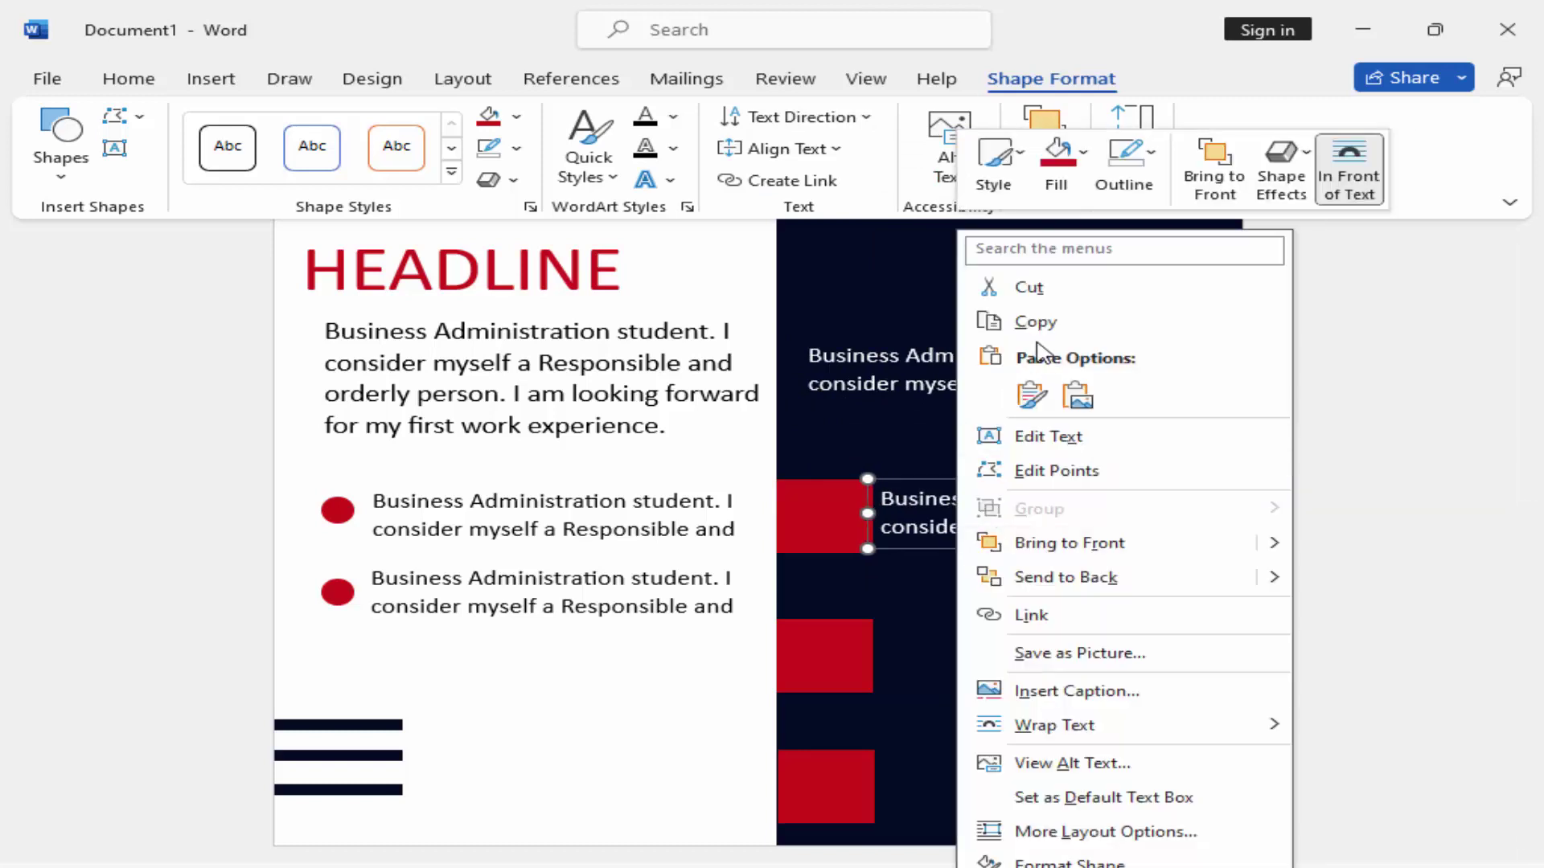
key("Escape")
left_click(1037, 398)
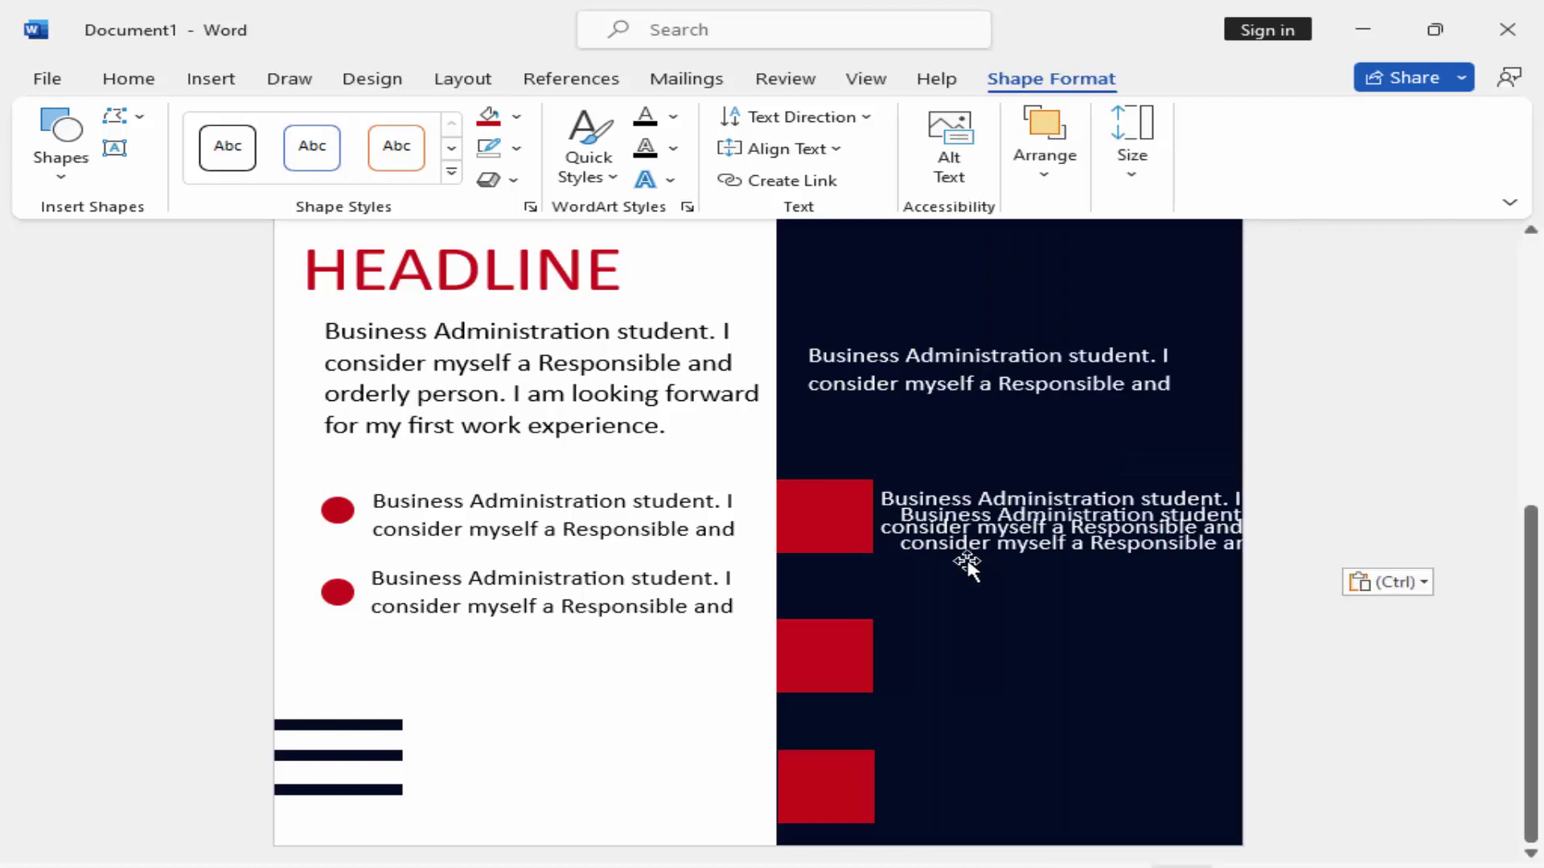
left_click_drag(965, 568, 948, 690)
right_click(951, 692)
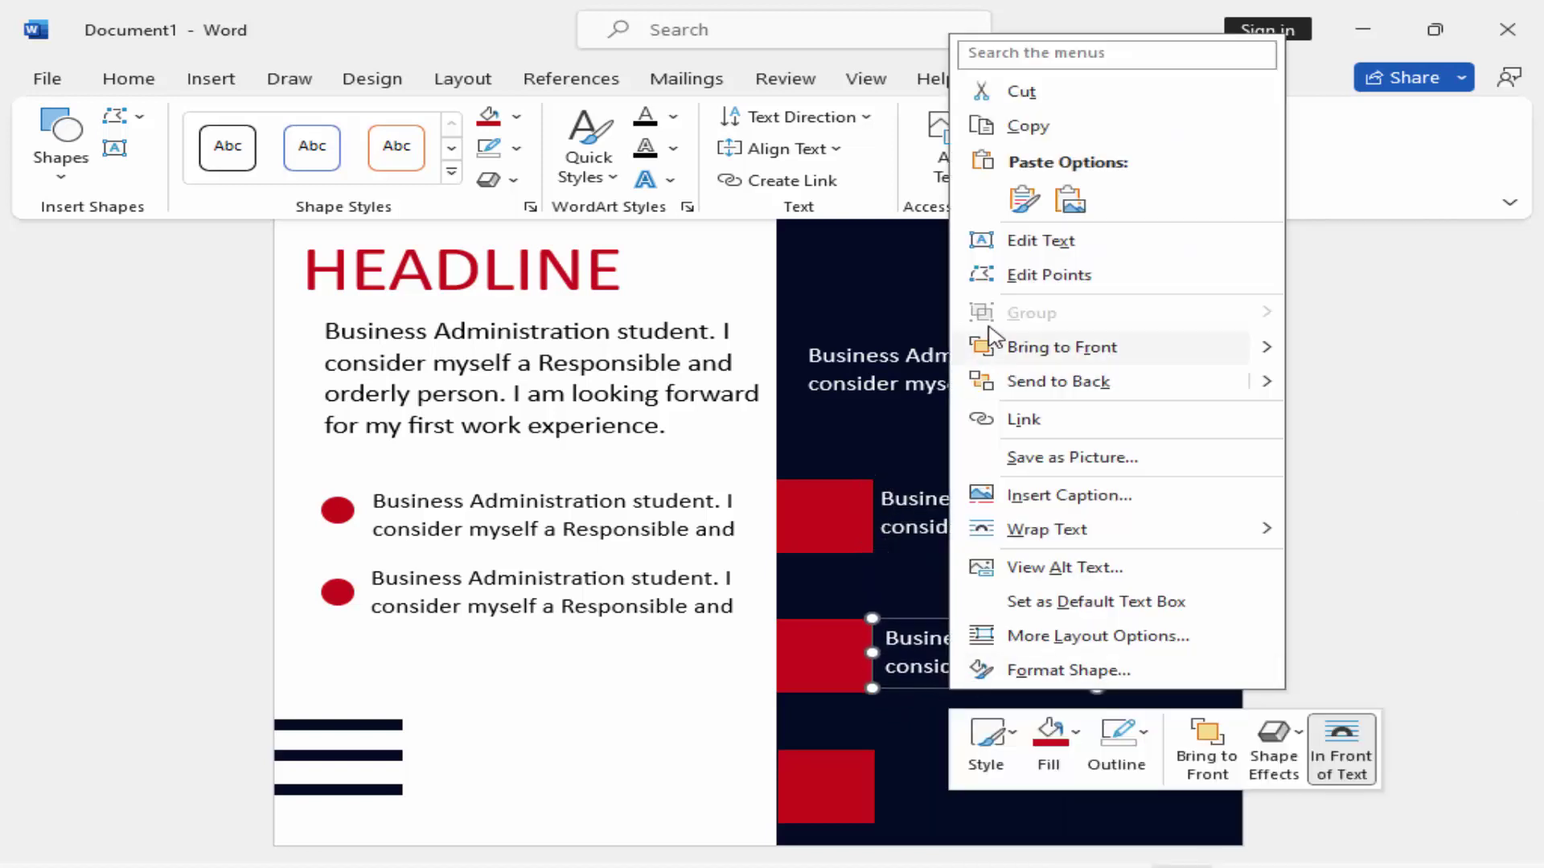
left_click(1024, 199)
left_click_drag(1006, 738, 986, 826)
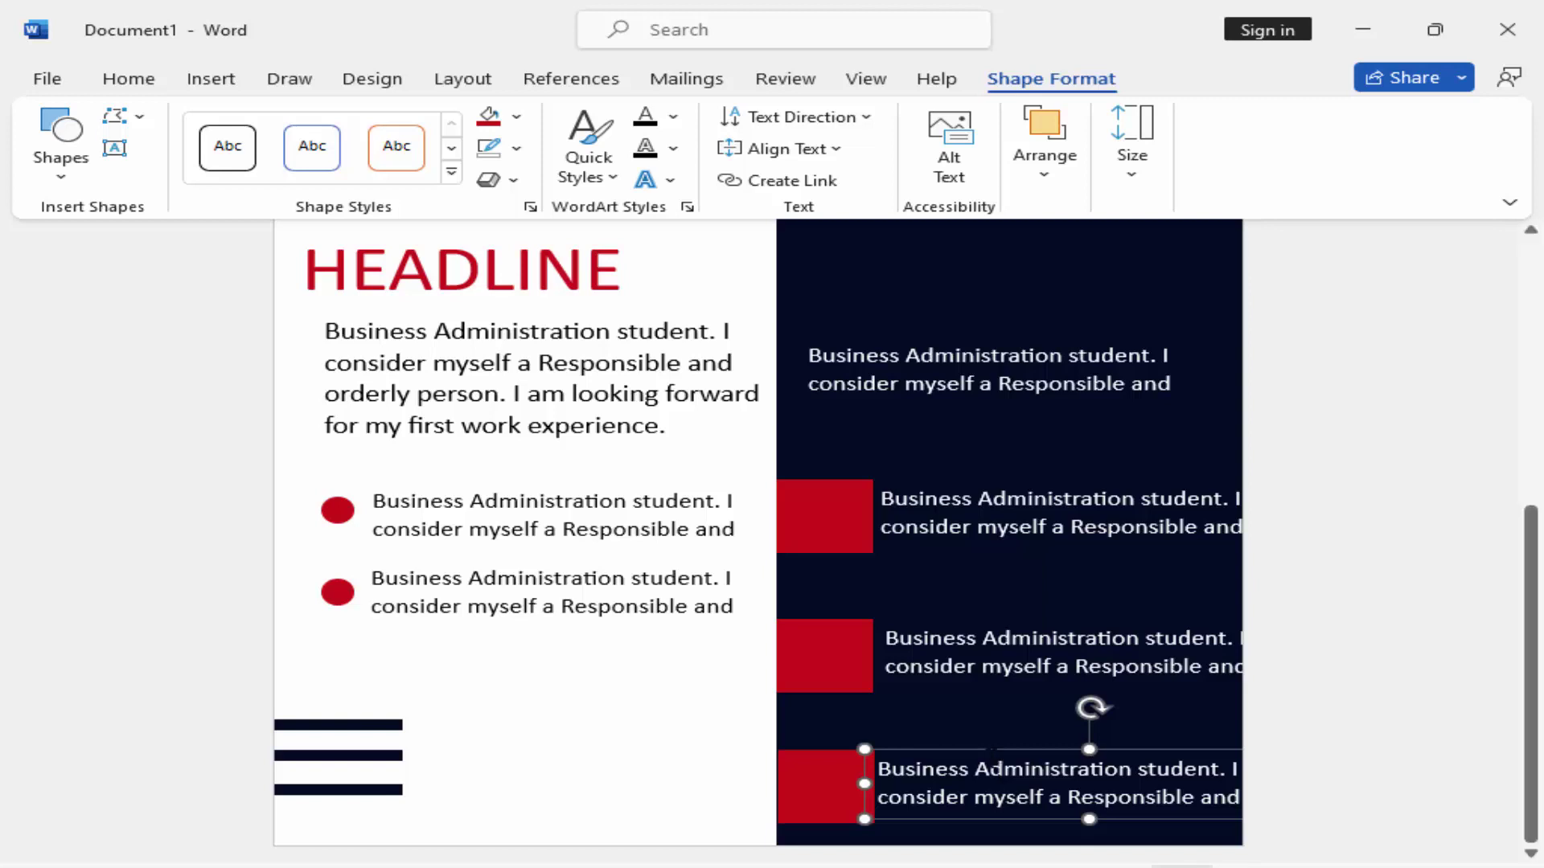
Scroll down and deselect the text box to review the finished flyer layout.
scroll(1000, 766, "down", 2, "ctrl")
scroll(1001, 765, "down", 2, "ctrl")
scroll(1000, 765, "down", 2, "ctrl")
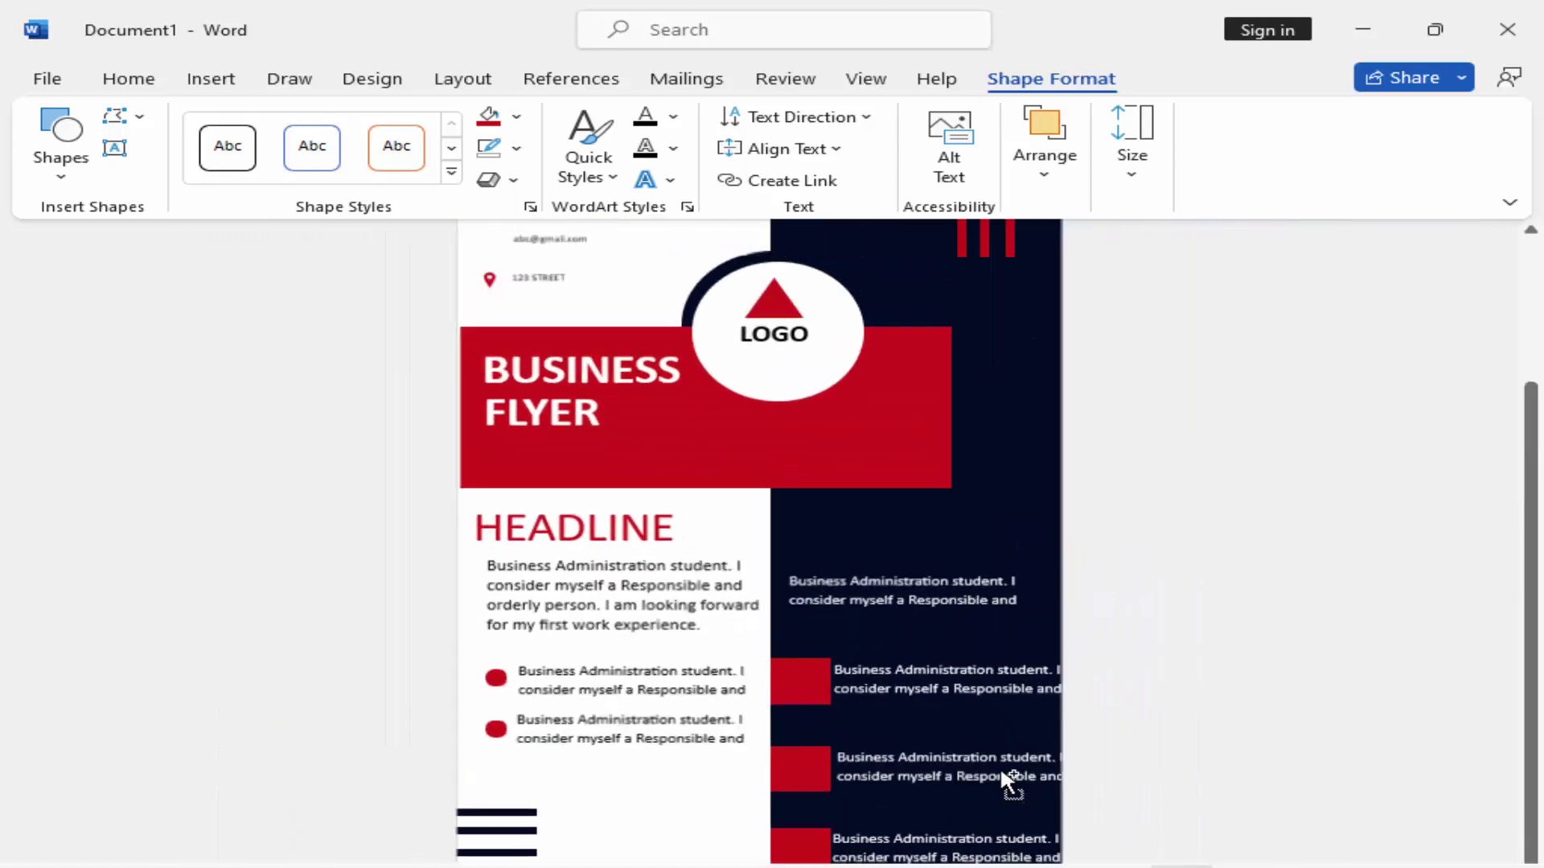
scroll(1127, 768, "down", 1, "ctrl")
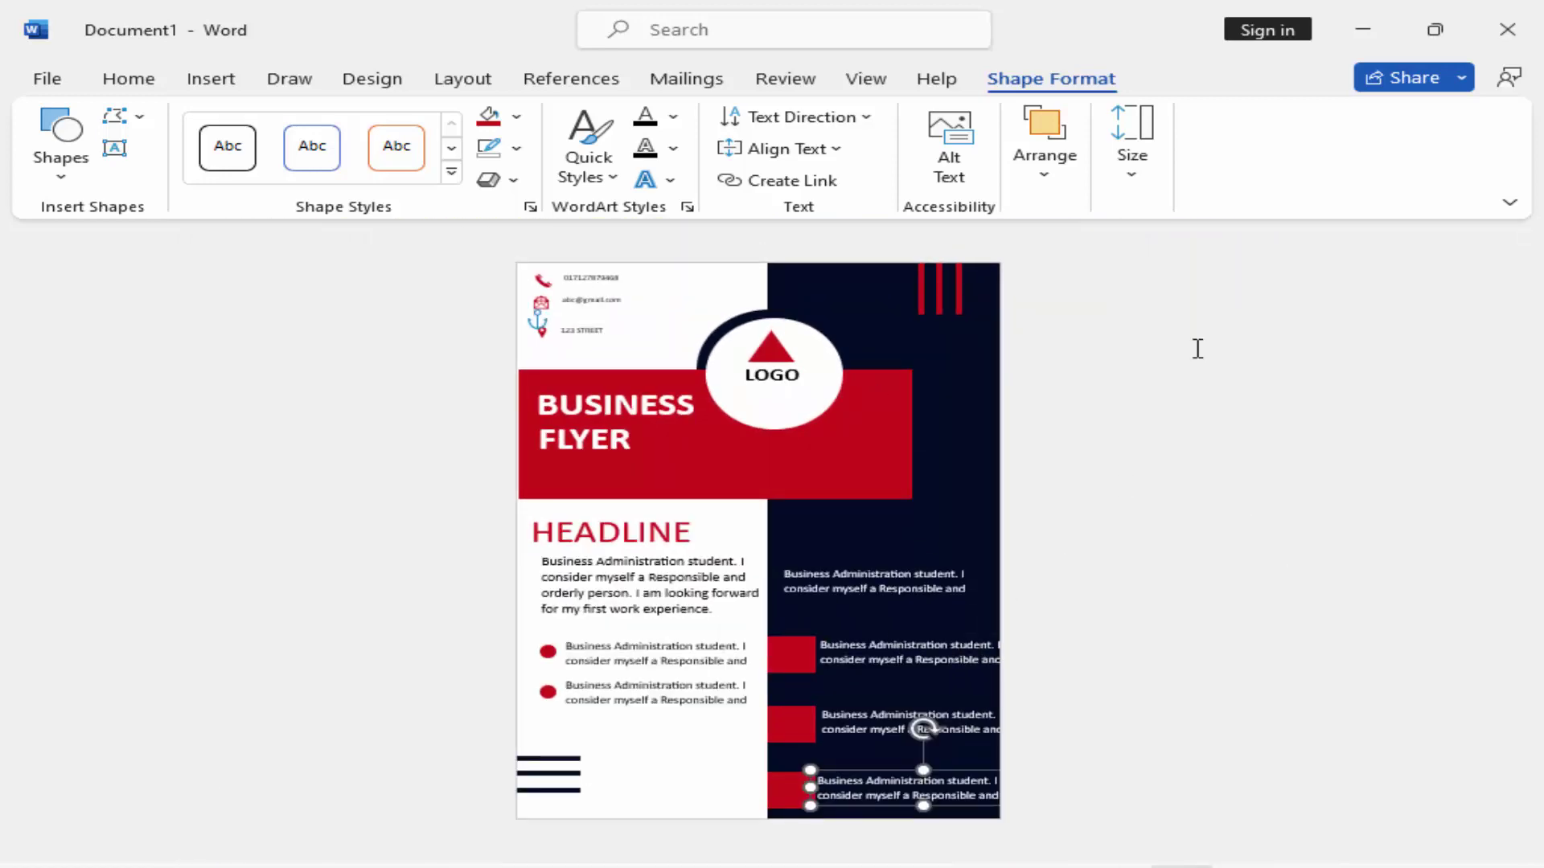
left_click(1411, 573)
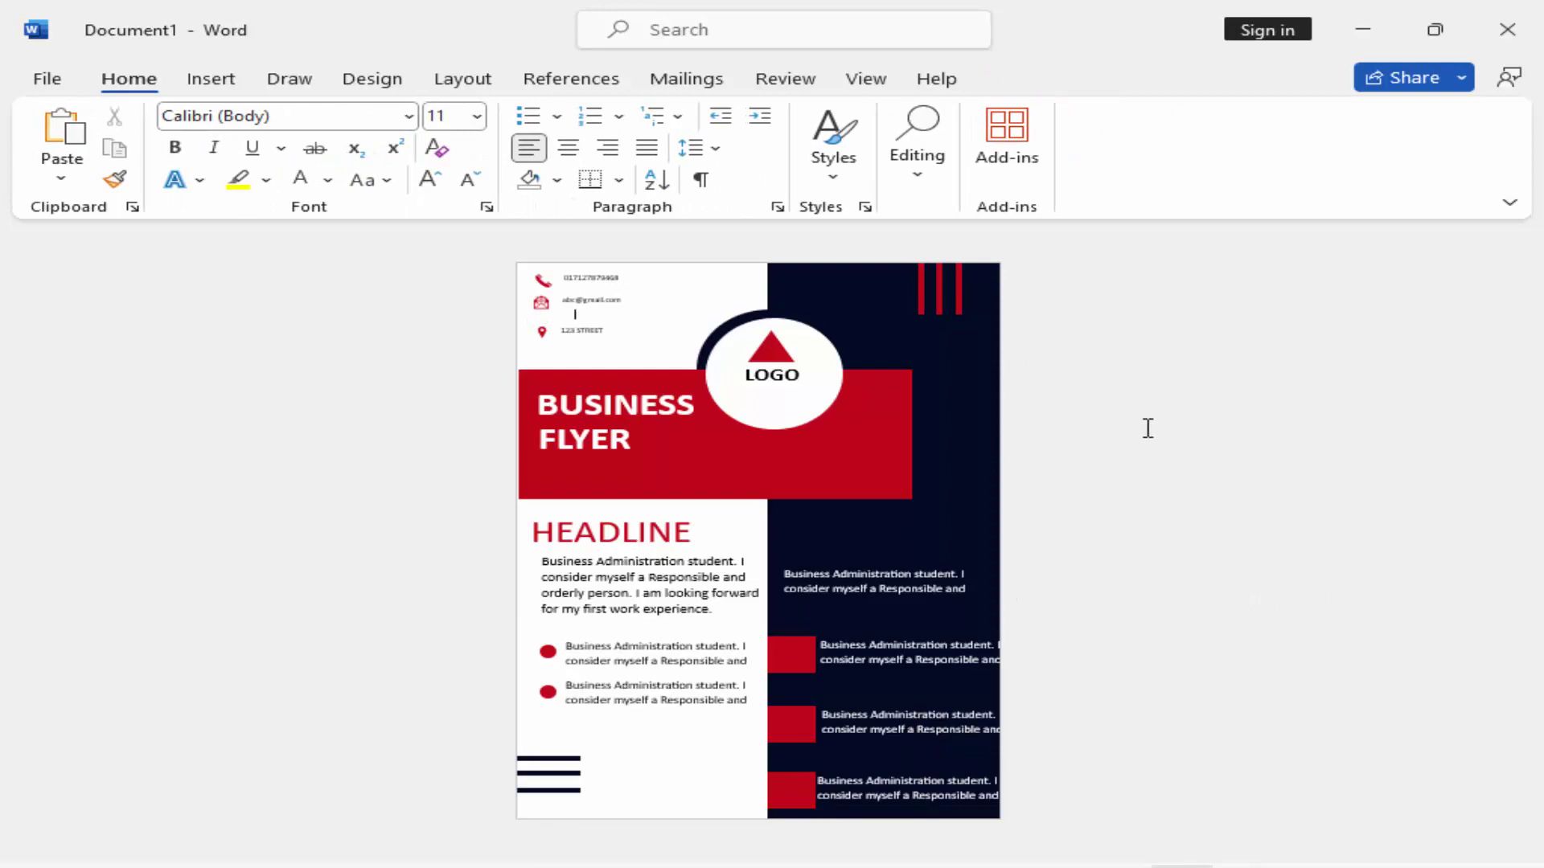